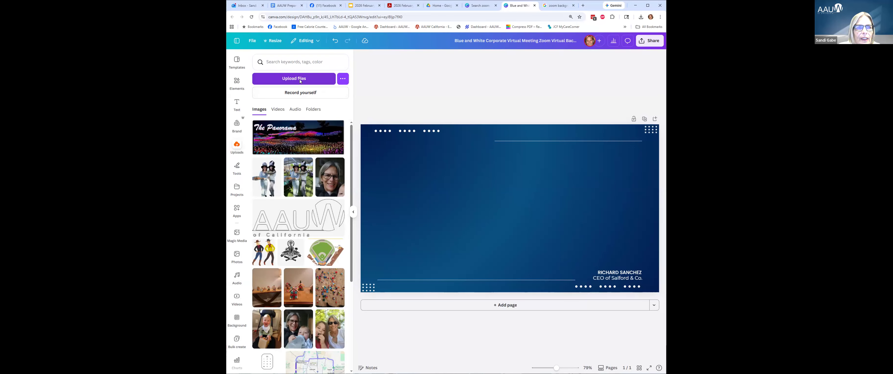
Upload 'AAUW of California logo-from national.png' from the AAUW Logos > 2021 California folder.
{"action": "left_click", "coordinate": [300, 81]}
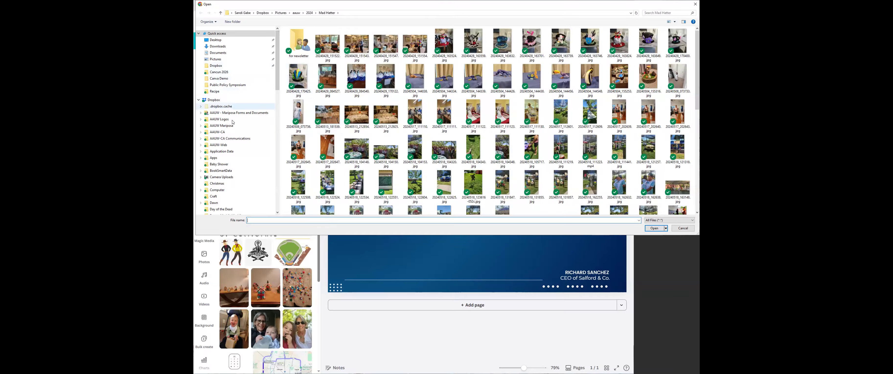
{"action": "left_click", "coordinate": [200, 120]}
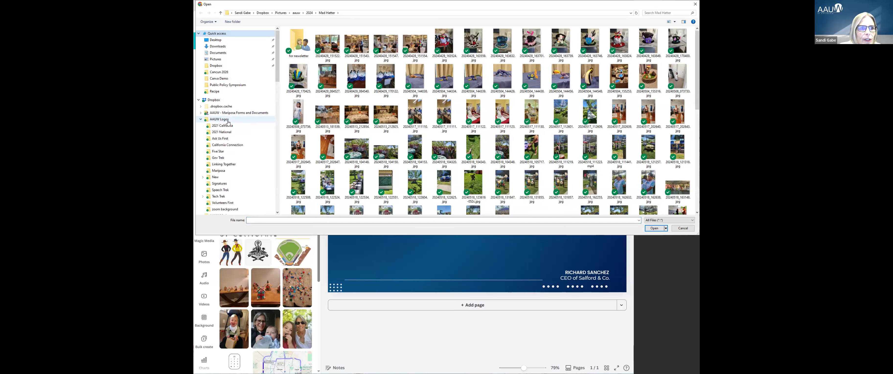
{"action": "left_click", "coordinate": [230, 128]}
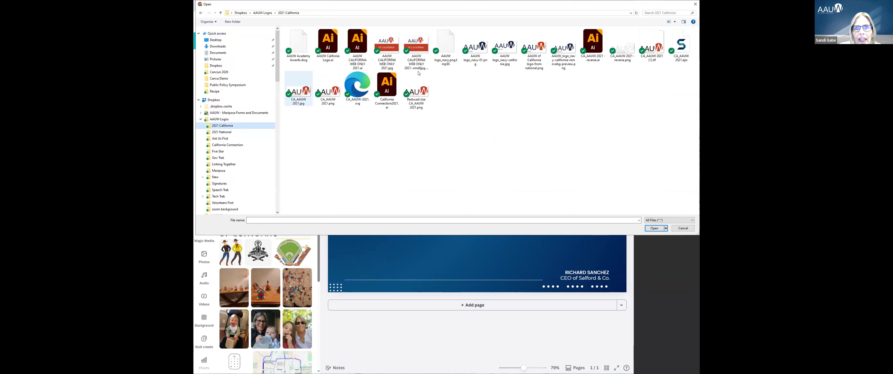
{"action": "left_click", "coordinate": [530, 66]}
{"action": "left_click", "coordinate": [654, 228]}
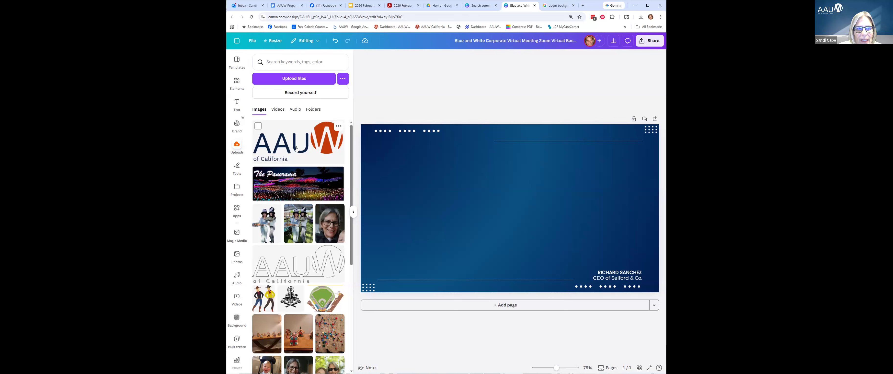
Insert the uploaded AAUW of California logo and shrink it to a small emblem near the top-left.
{"action": "scroll", "coordinate": [299, 210], "scroll_direction": "down", "scroll_amount": 4}
{"action": "scroll", "coordinate": [299, 209], "scroll_direction": "down", "scroll_amount": 10}
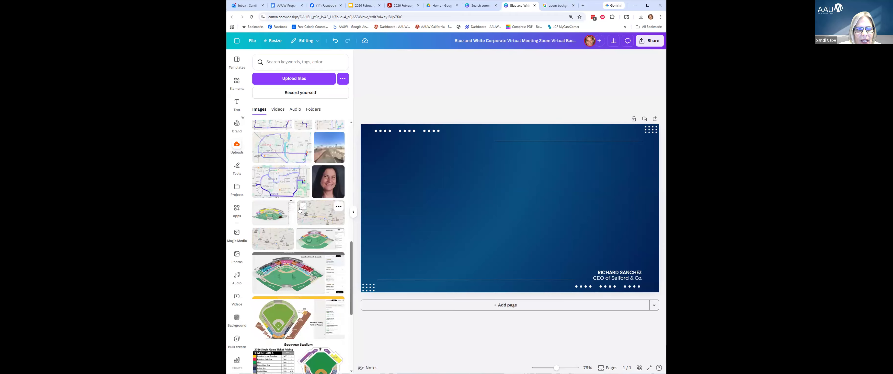
{"action": "scroll", "coordinate": [301, 209], "scroll_direction": "down", "scroll_amount": 10}
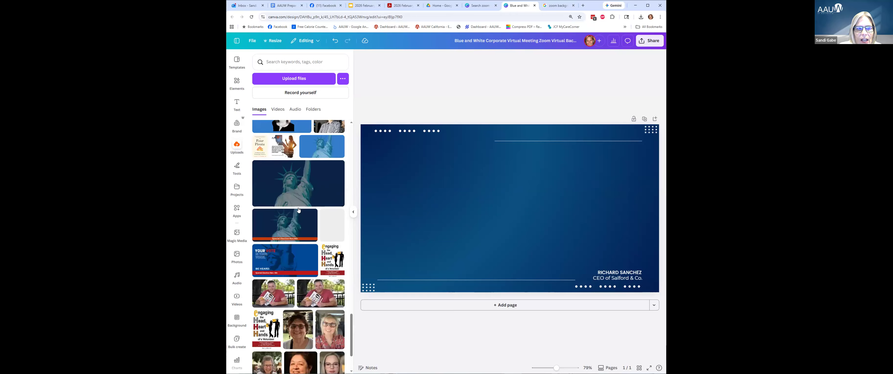
{"action": "scroll", "coordinate": [301, 208], "scroll_direction": "down", "scroll_amount": 10}
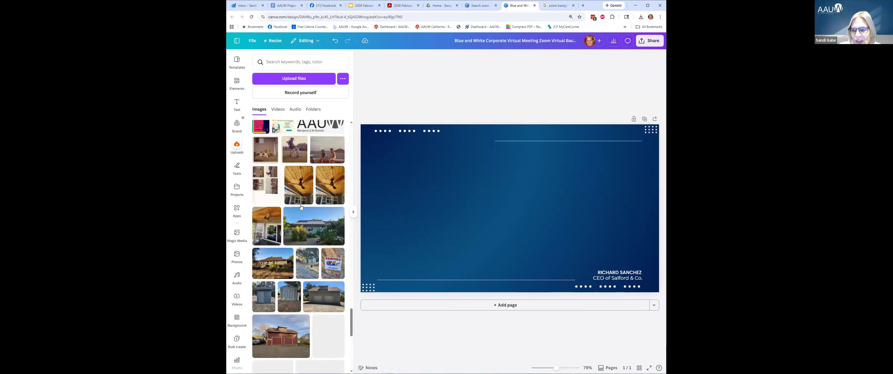
{"action": "scroll", "coordinate": [301, 205], "scroll_direction": "down", "scroll_amount": 5}
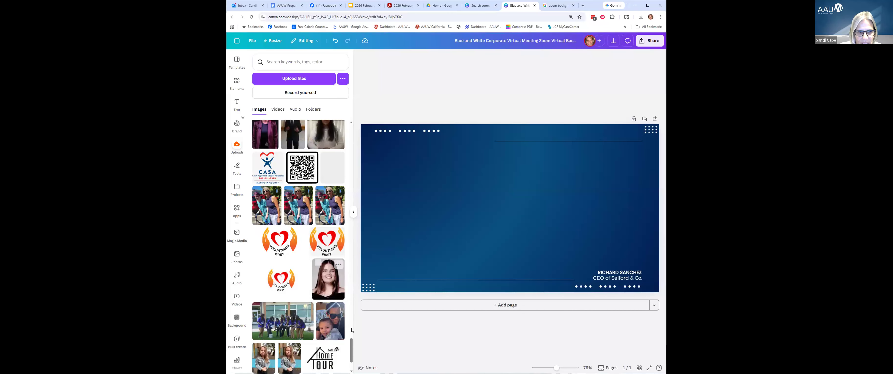
{"action": "left_click_drag", "start_coordinate": [351, 349], "coordinate": [349, 123]}
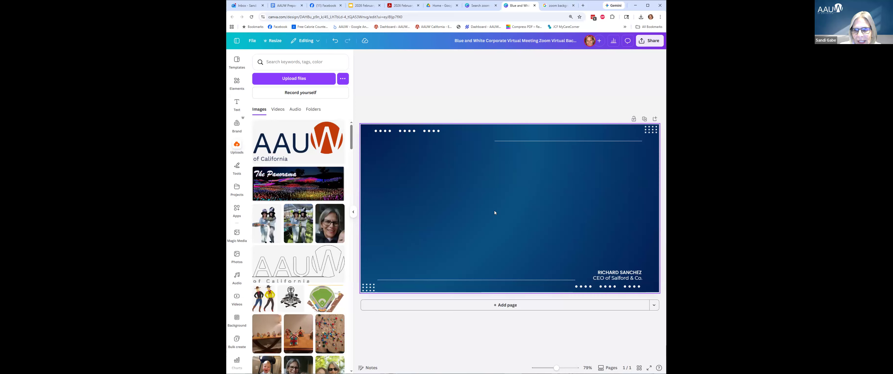
{"action": "left_click", "coordinate": [297, 151]}
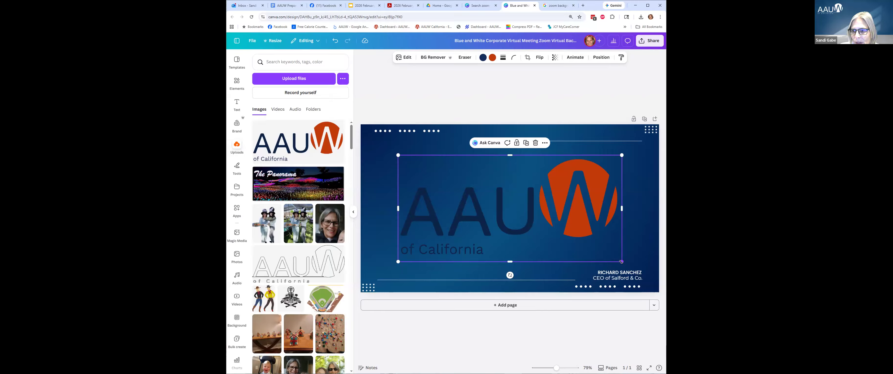
{"action": "left_click_drag", "start_coordinate": [622, 262], "coordinate": [412, 153]}
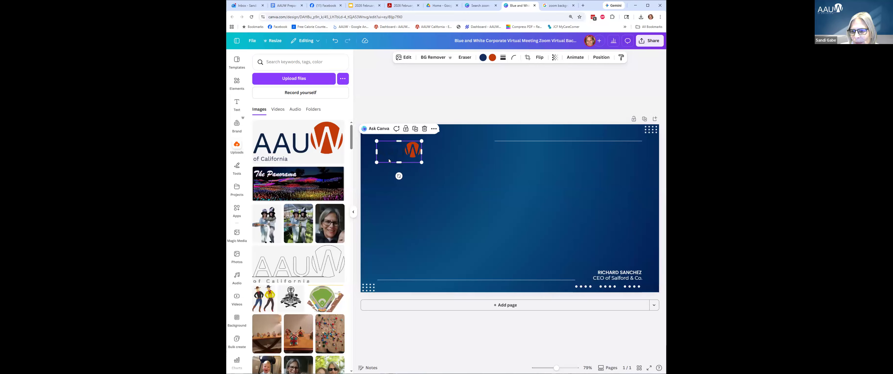
{"action": "left_click", "coordinate": [496, 131]}
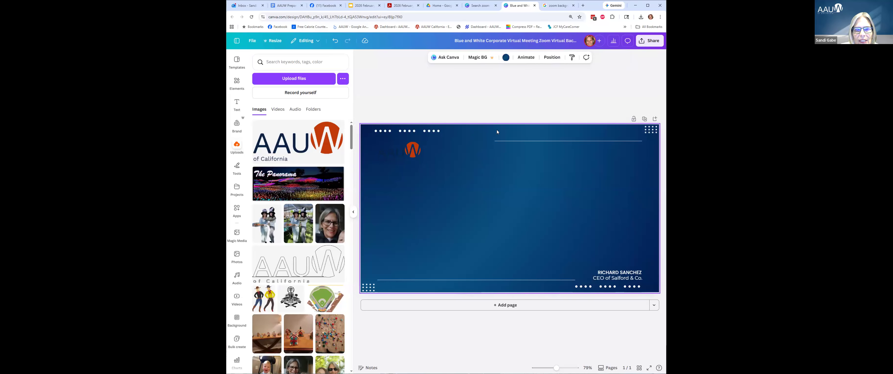
Delete the blue template background, leaving a white page, and bring up the stock Photos library.
{"action": "key", "text": "Delete"}
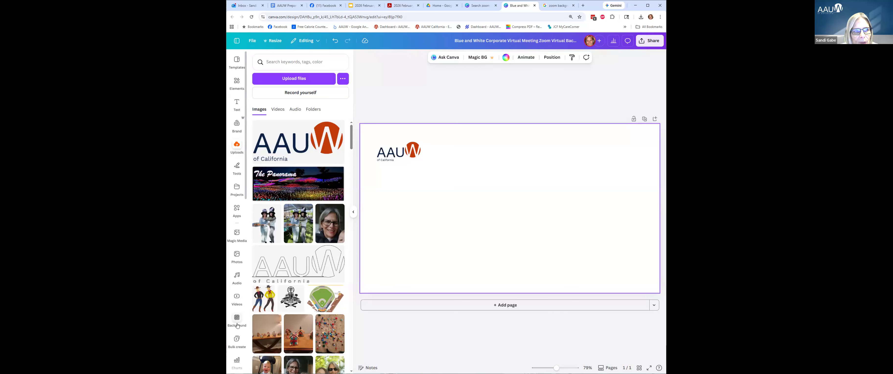
{"action": "left_click", "coordinate": [238, 256]}
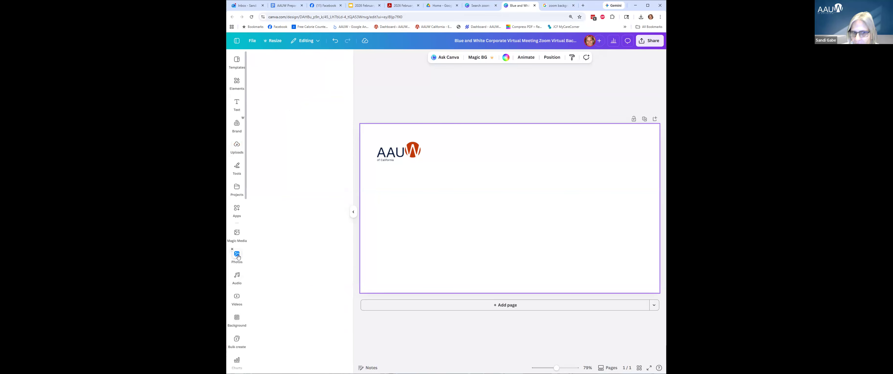
{"action": "mouse_move", "coordinate": [298, 218]}
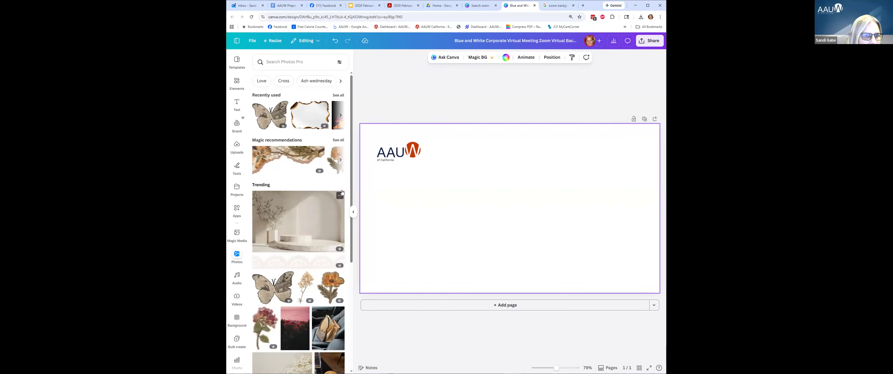
Search the stock photos for 'office background'.
{"action": "scroll", "coordinate": [318, 226], "scroll_direction": "down", "scroll_amount": 1}
{"action": "scroll", "coordinate": [318, 227], "scroll_direction": "down", "scroll_amount": 7}
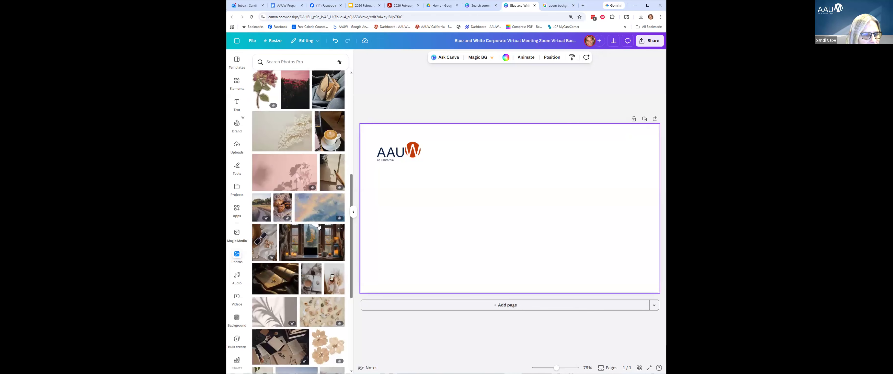
{"action": "scroll", "coordinate": [318, 227], "scroll_direction": "up", "scroll_amount": 10}
{"action": "left_click", "coordinate": [295, 61]}
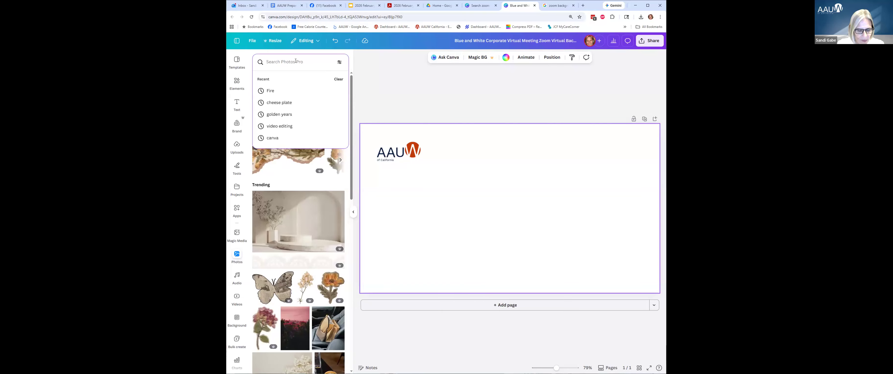
{"action": "type", "text": "officd"}
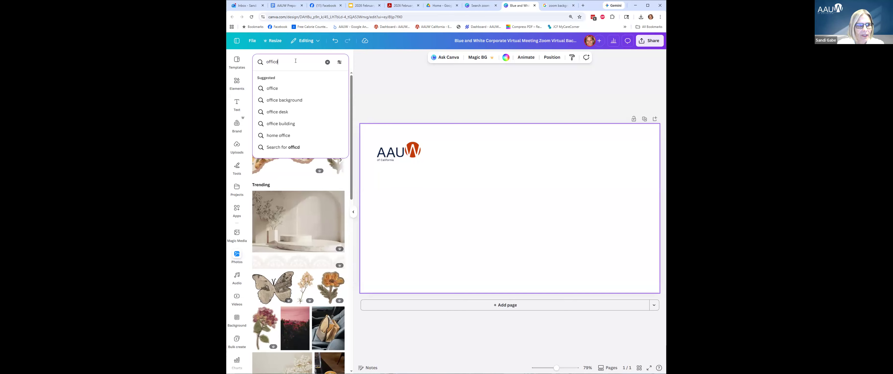
{"action": "key", "text": "BackSpace"}
{"action": "type", "text": "e b"}
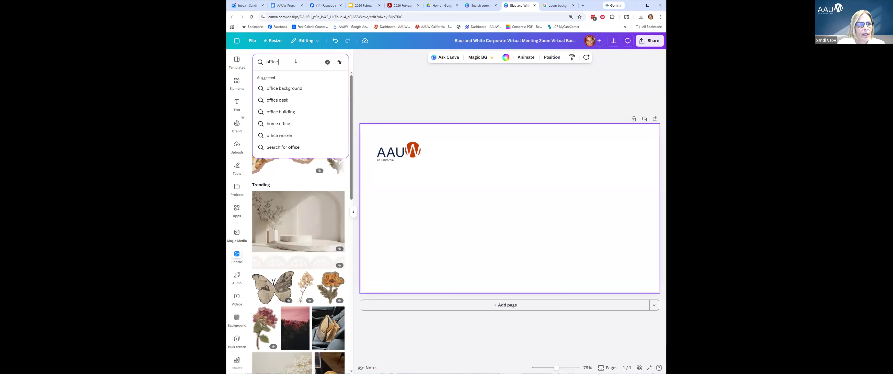
{"action": "left_click", "coordinate": [285, 88]}
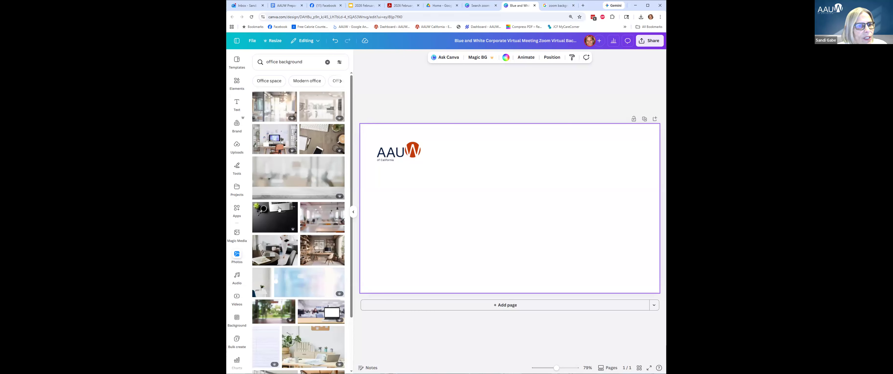
Add the bright white office room photo from the results to the page.
{"action": "scroll", "coordinate": [279, 208], "scroll_direction": "down", "scroll_amount": 5}
{"action": "scroll", "coordinate": [280, 209], "scroll_direction": "down", "scroll_amount": 4}
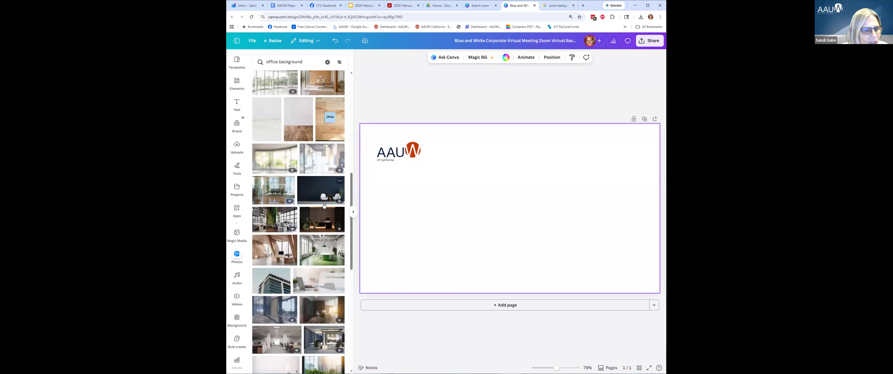
{"action": "scroll", "coordinate": [324, 205], "scroll_direction": "down", "scroll_amount": 2}
{"action": "scroll", "coordinate": [324, 206], "scroll_direction": "down", "scroll_amount": 2}
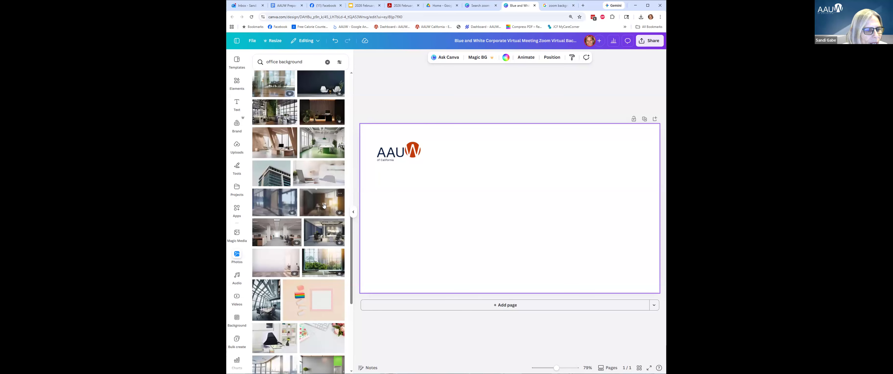
{"action": "left_click", "coordinate": [264, 261]}
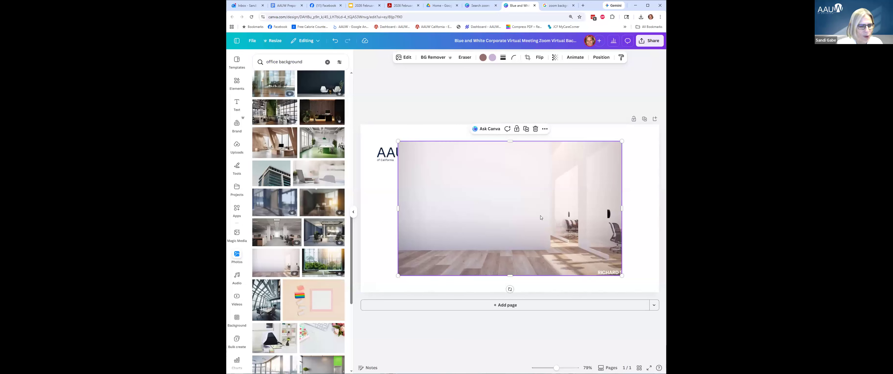
Set an office photo as background, then replace it with the grey-wall potted-tree photo.
{"action": "right_click", "coordinate": [524, 219]}
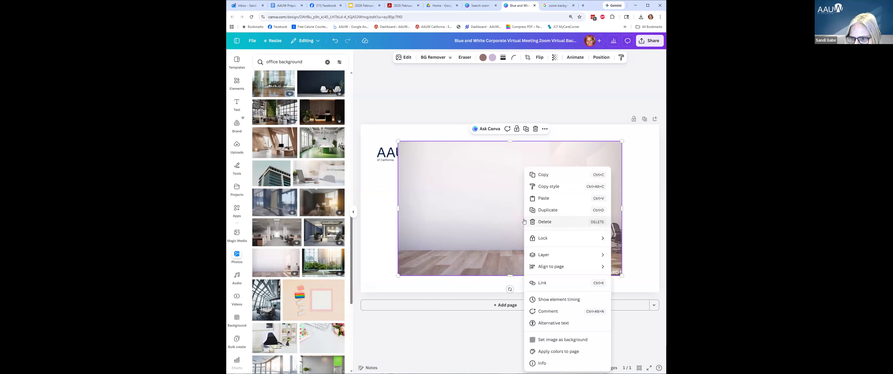
{"action": "left_click", "coordinate": [553, 340]}
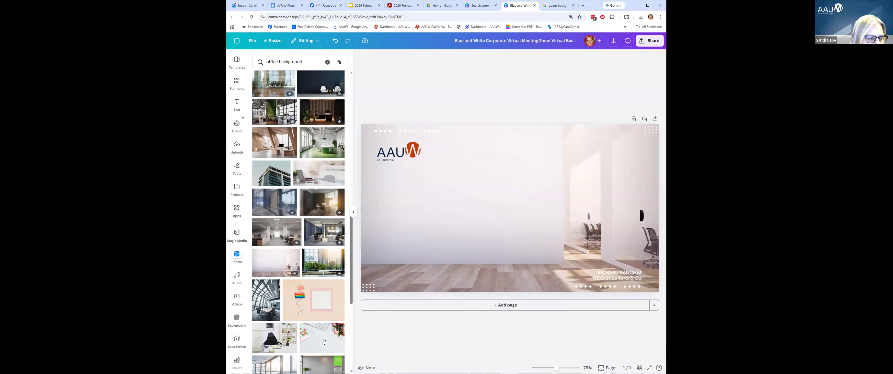
{"action": "scroll", "coordinate": [324, 341], "scroll_direction": "down", "scroll_amount": 2}
{"action": "left_click", "coordinate": [316, 331]}
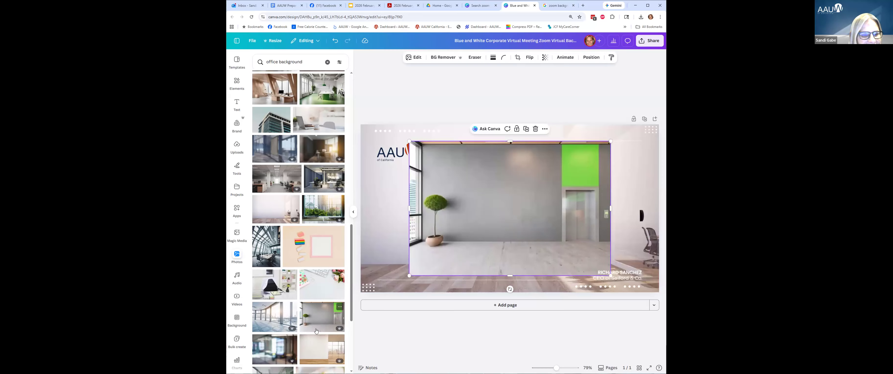
{"action": "right_click", "coordinate": [474, 240]}
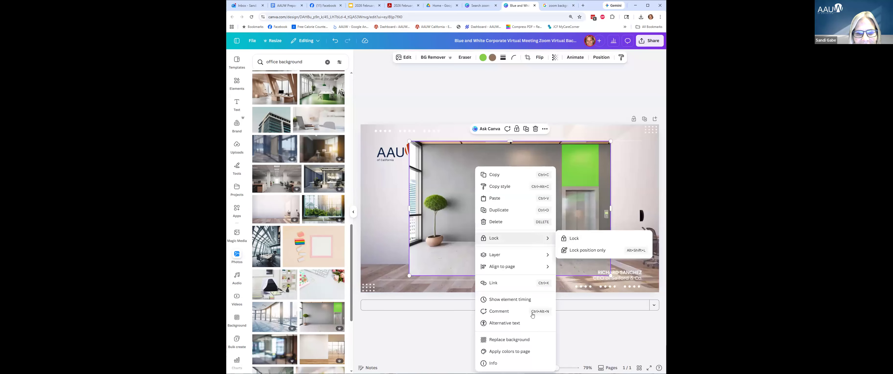
{"action": "left_click", "coordinate": [512, 339]}
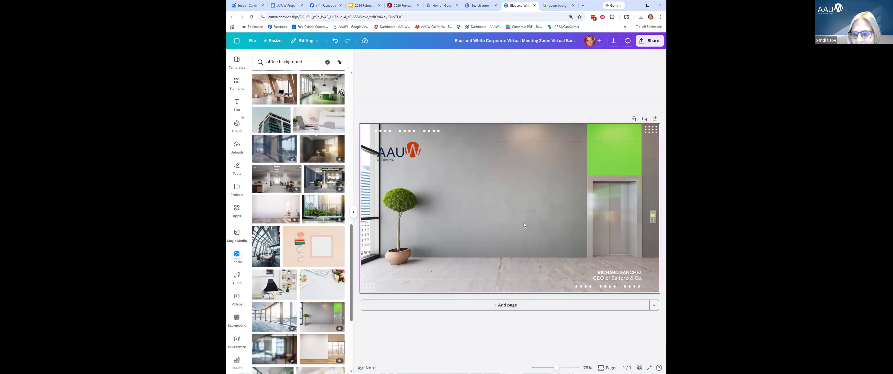
Delete the background and manually stretch the grey office photo to cover the page.
{"action": "left_click", "coordinate": [515, 242]}
{"action": "key", "text": "Delete"}
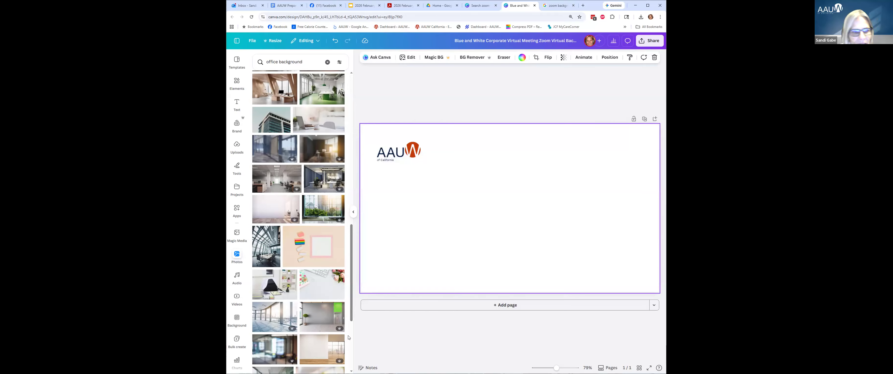
{"action": "left_click", "coordinate": [318, 325]}
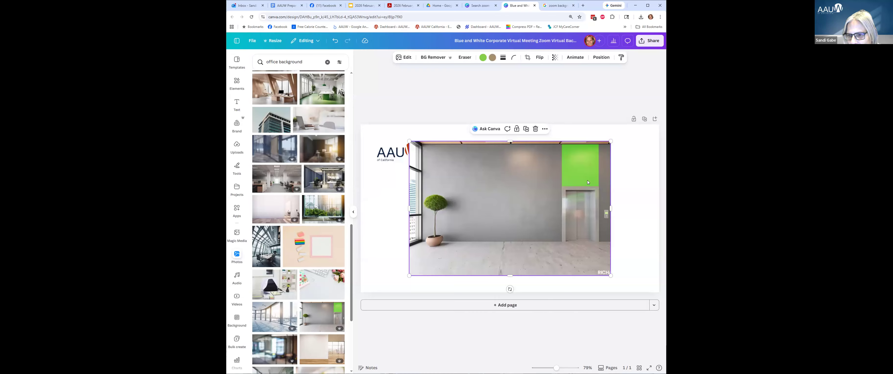
{"action": "left_click_drag", "start_coordinate": [564, 186], "coordinate": [516, 169]}
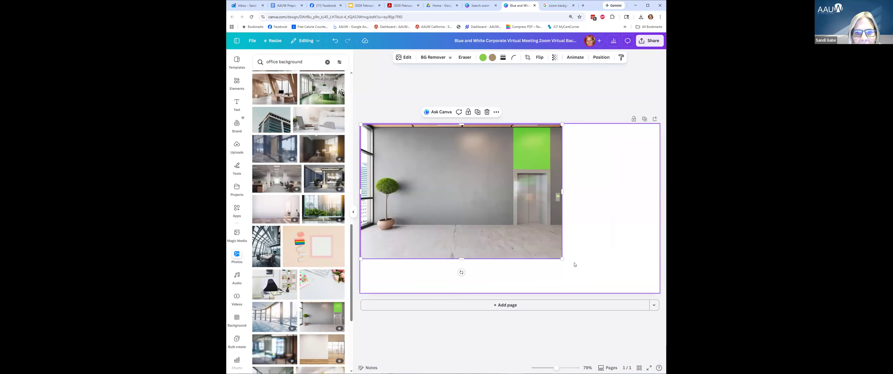
{"action": "left_click_drag", "start_coordinate": [562, 258], "coordinate": [756, 373]}
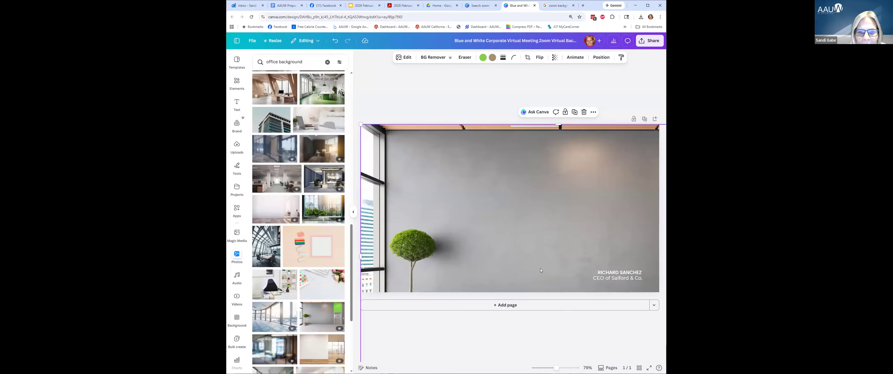
{"action": "left_click_drag", "start_coordinate": [546, 249], "coordinate": [496, 252]}
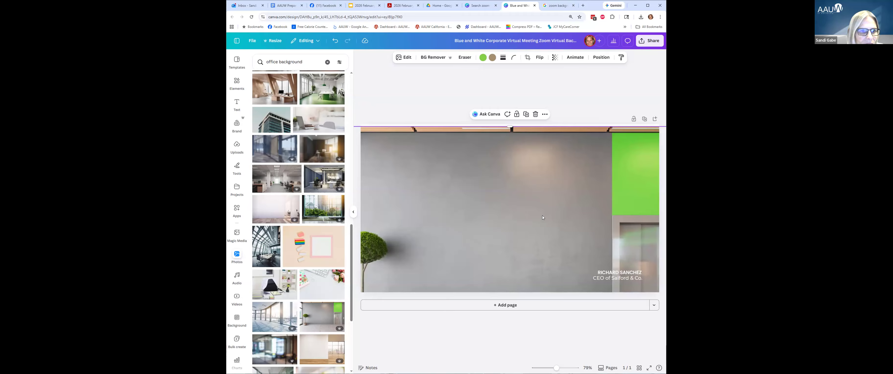
Make the bright white office photo the page background instead.
{"action": "left_click", "coordinate": [279, 207]}
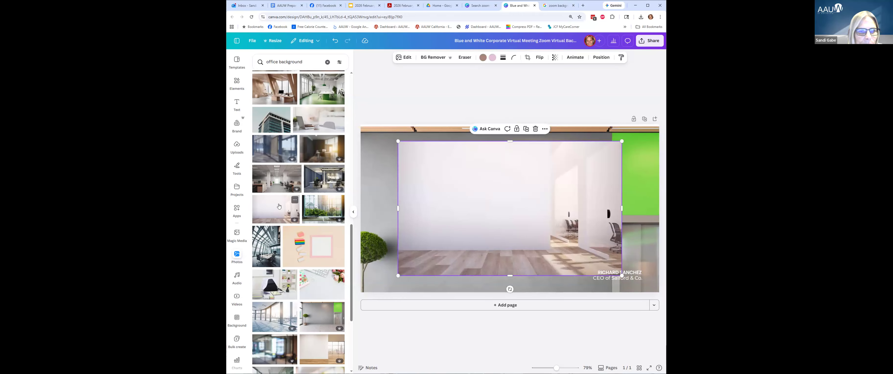
{"action": "right_click", "coordinate": [566, 222]}
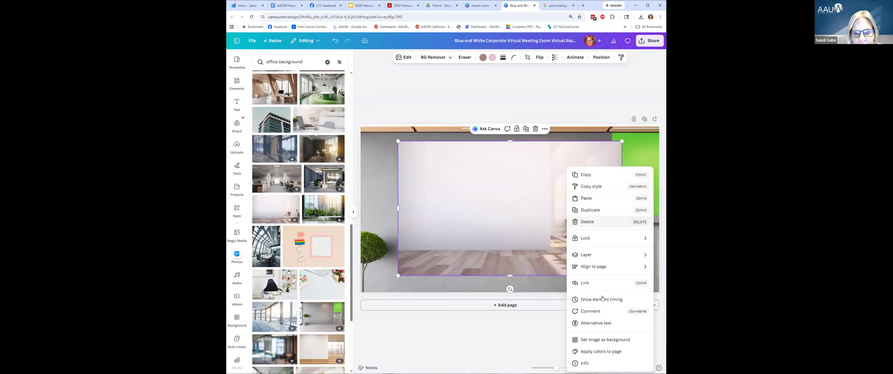
{"action": "left_click", "coordinate": [597, 340]}
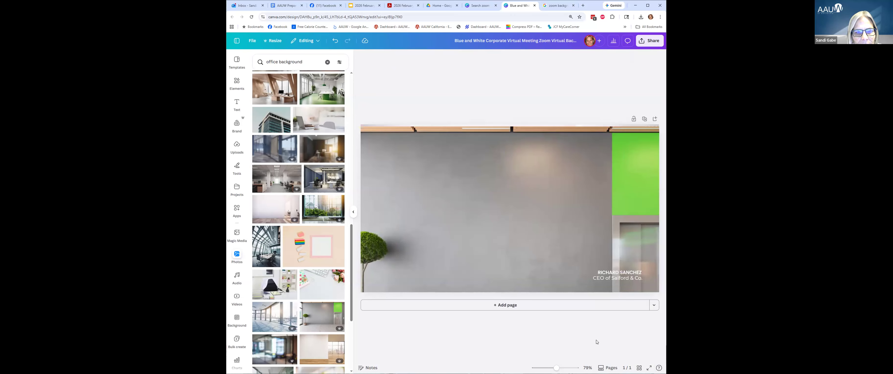
{"action": "left_click", "coordinate": [286, 215]}
{"action": "right_click", "coordinate": [515, 215]}
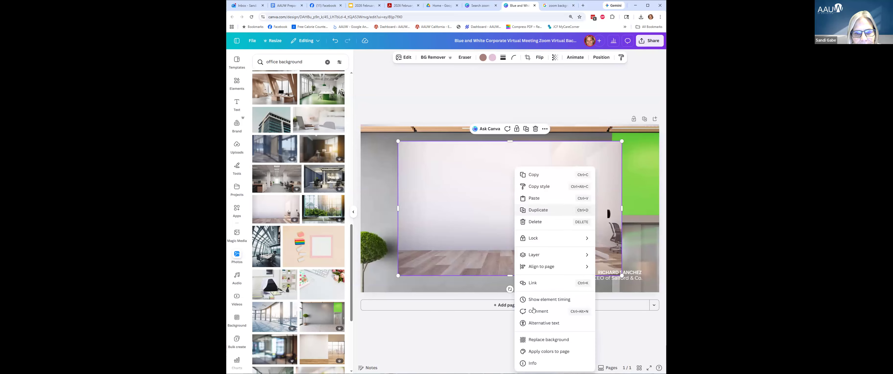
{"action": "left_click", "coordinate": [542, 339]}
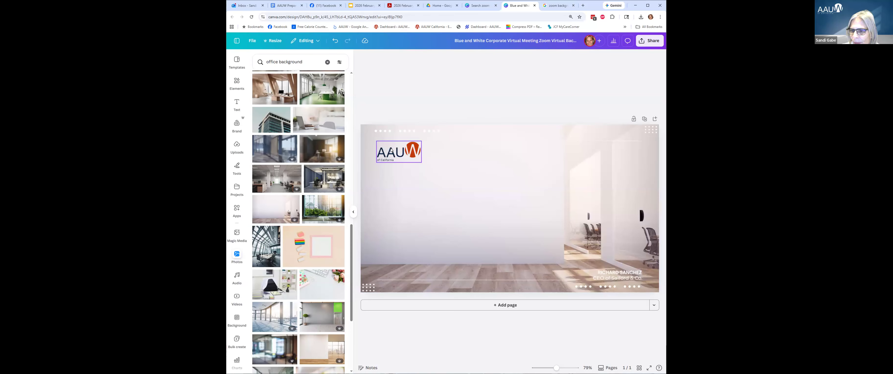
Enlarge the AAUW logo to 309 by 147 and keep it at the upper-left.
{"action": "left_click", "coordinate": [399, 155]}
{"action": "left_click_drag", "start_coordinate": [422, 162], "coordinate": [437, 178]}
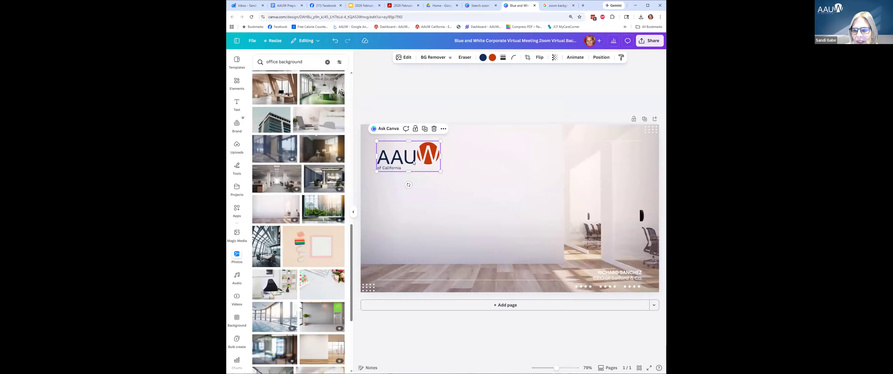
{"action": "left_click_drag", "start_coordinate": [414, 163], "coordinate": [509, 199]}
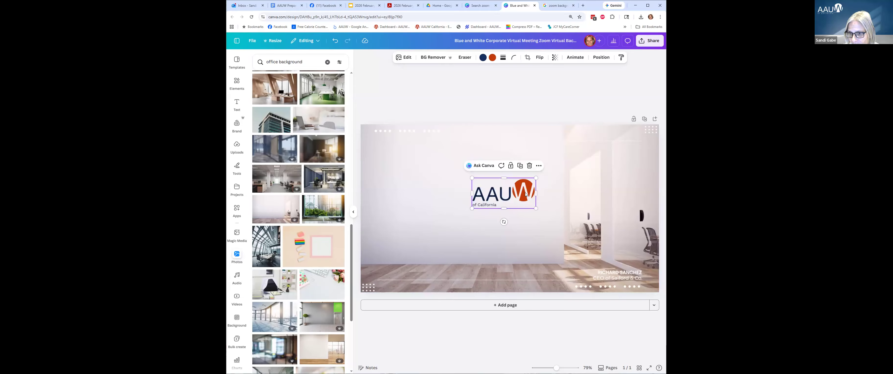
{"action": "left_click_drag", "start_coordinate": [514, 187], "coordinate": [420, 148]}
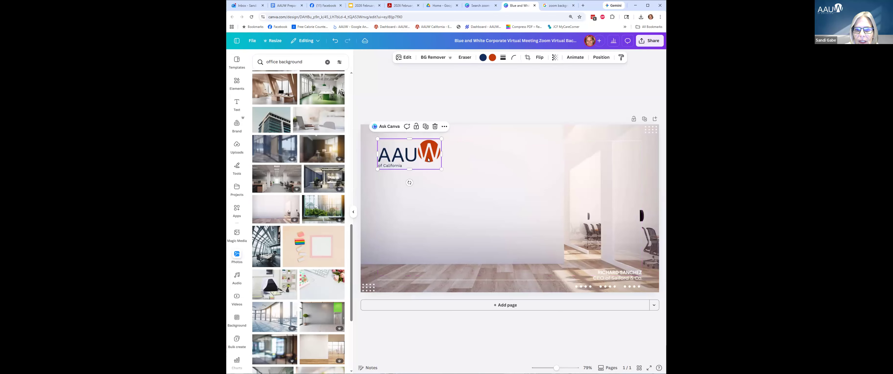
Delete the placeholder name and job title text, then align the logo at top-left.
{"action": "left_click", "coordinate": [628, 274]}
{"action": "key", "text": "Delete"}
{"action": "left_click", "coordinate": [628, 278]}
{"action": "key", "text": "Delete"}
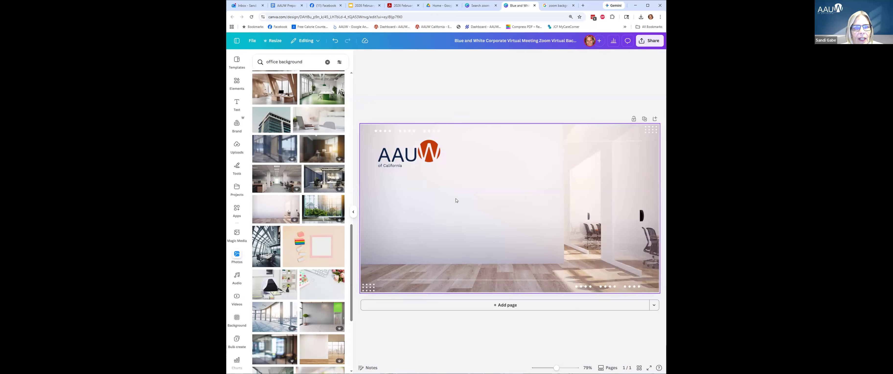
{"action": "left_click_drag", "start_coordinate": [417, 161], "coordinate": [416, 160]}
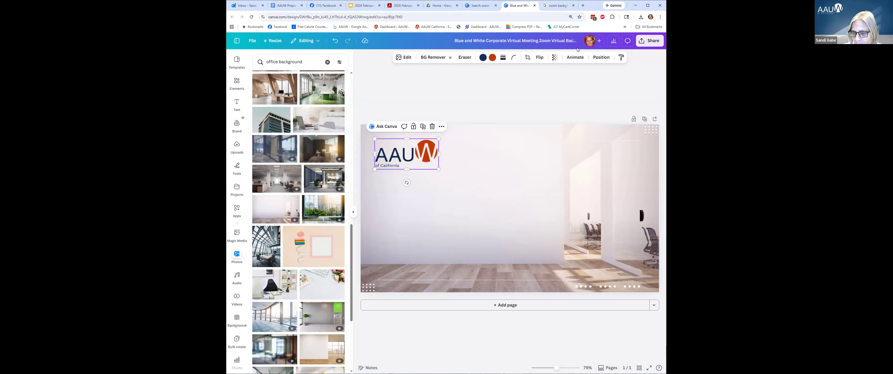
Go to Share > Download and list the file type options, with PNG selected.
{"action": "left_click", "coordinate": [654, 42]}
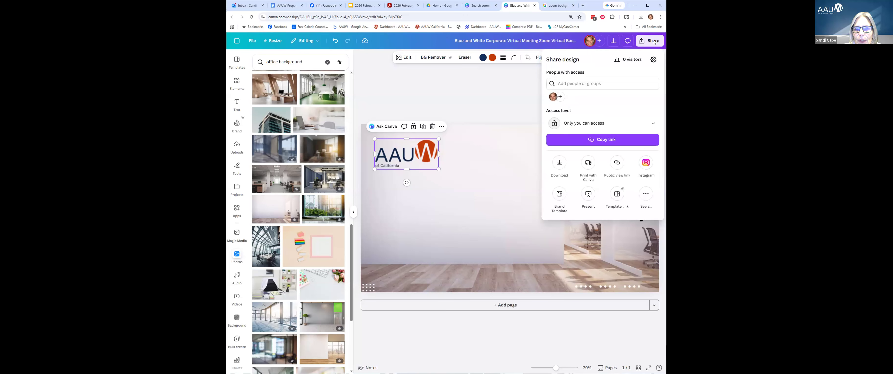
{"action": "left_click", "coordinate": [560, 163]}
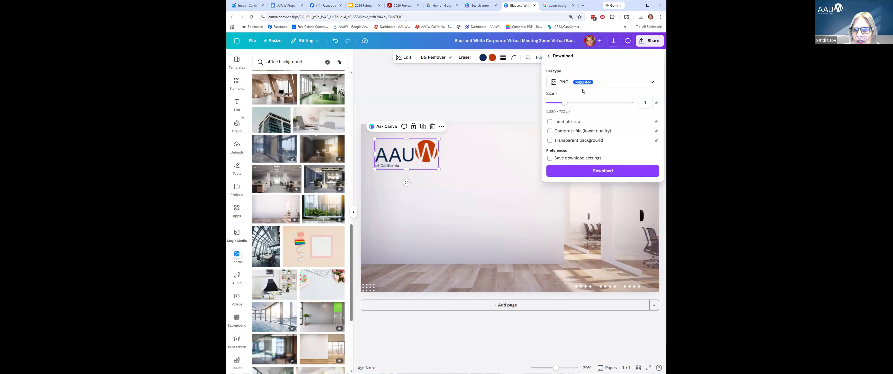
{"action": "left_click", "coordinate": [594, 86]}
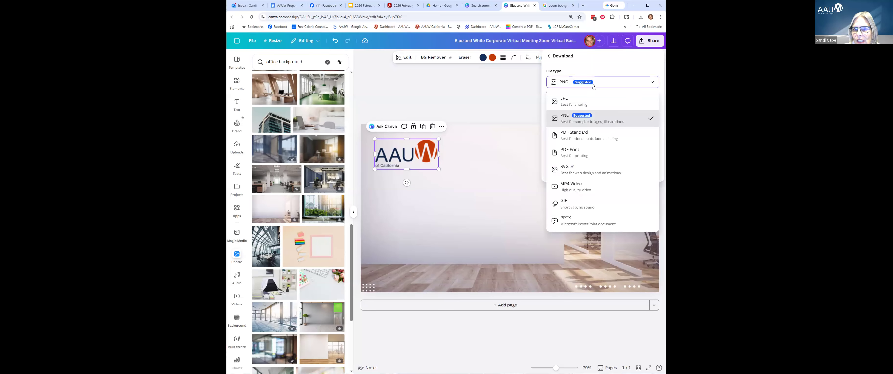
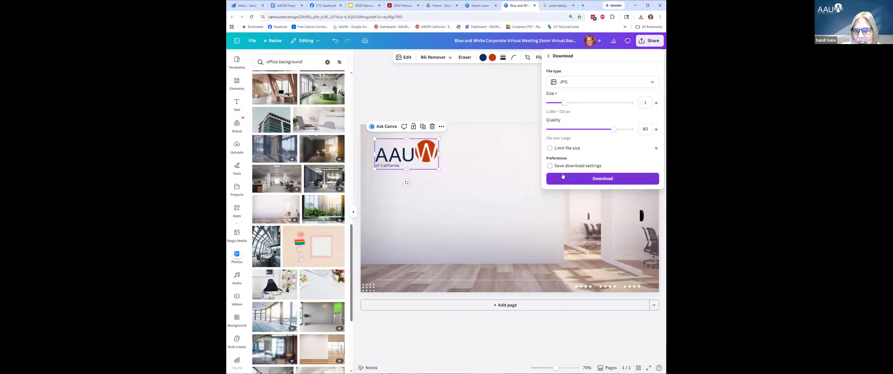
Download the design as a JPG, after briefly switching the file type to PNG and back.
{"action": "left_click", "coordinate": [581, 83]}
{"action": "left_click", "coordinate": [576, 124]}
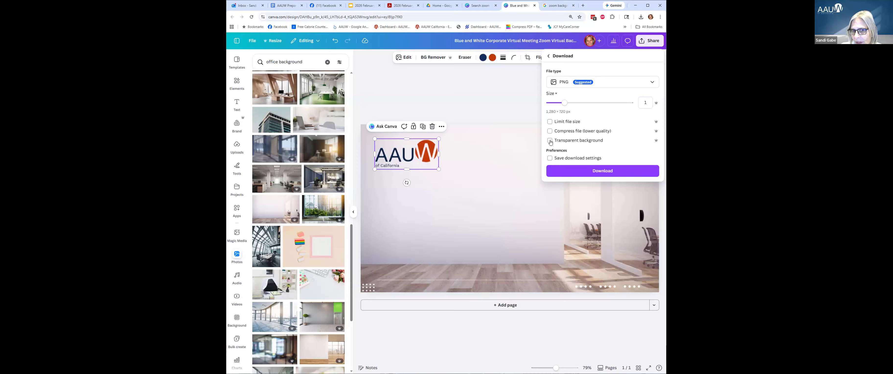
{"action": "left_click", "coordinate": [589, 82]}
{"action": "left_click", "coordinate": [580, 102]}
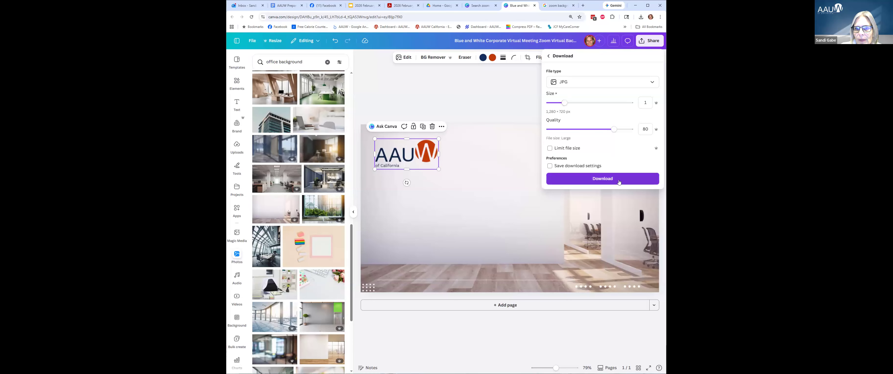
{"action": "left_click", "coordinate": [620, 179]}
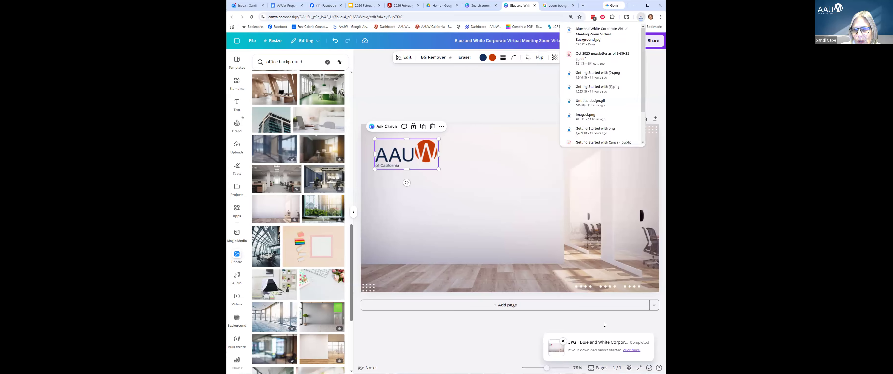
{"action": "mouse_move", "coordinate": [603, 38]}
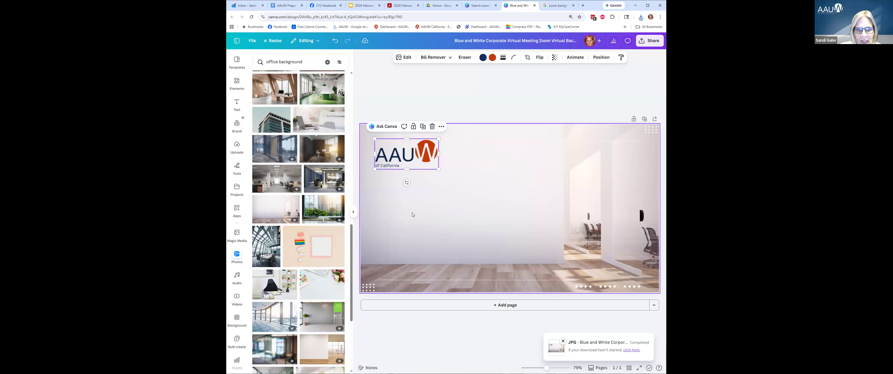
{"action": "left_click", "coordinate": [443, 195]}
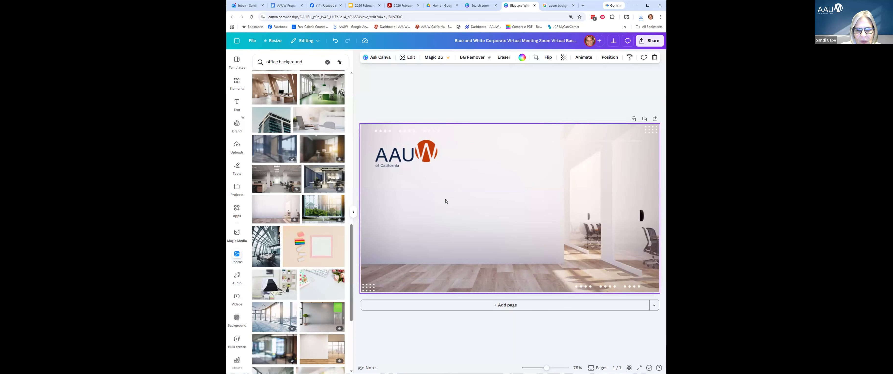
{"action": "left_click", "coordinate": [575, 285]}
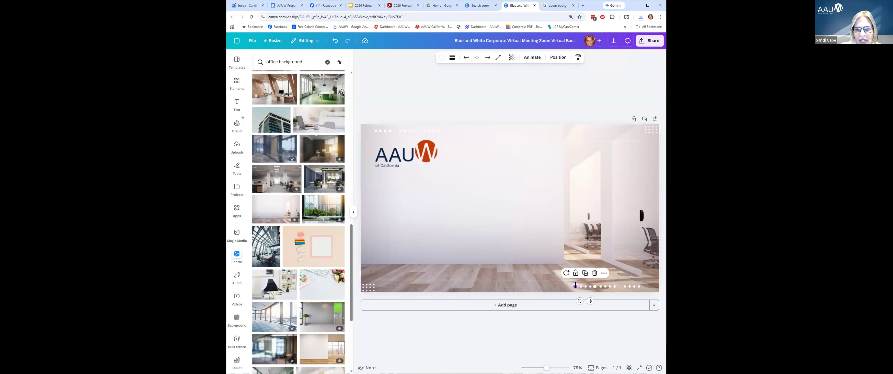
{"action": "left_click_drag", "start_coordinate": [601, 281], "coordinate": [622, 283]}
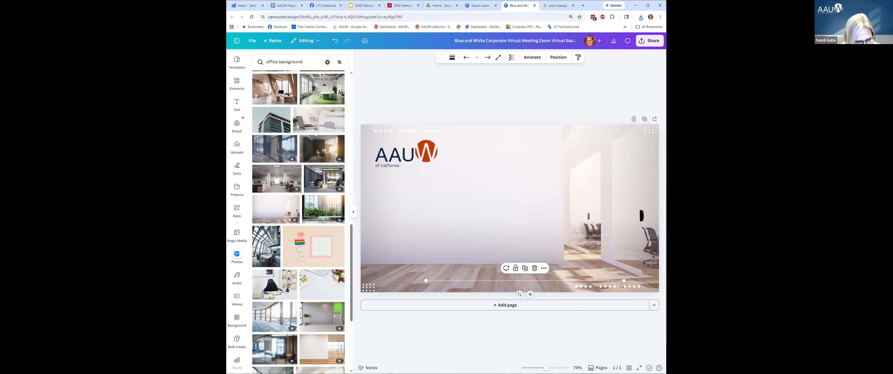
{"action": "key", "text": "ctrl+z"}
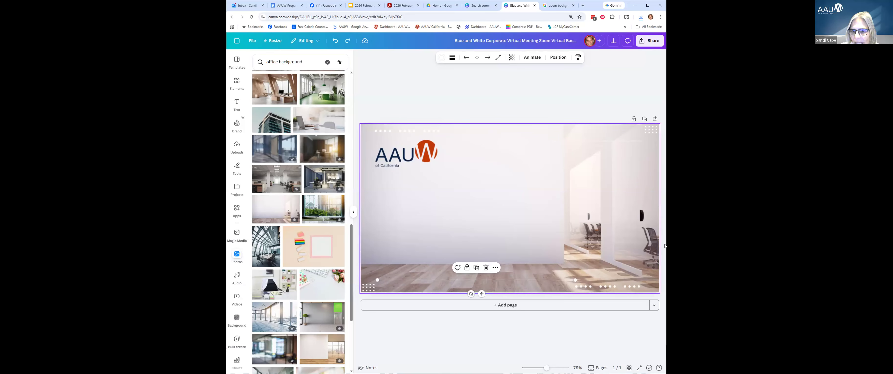
{"action": "left_click", "coordinate": [627, 248]}
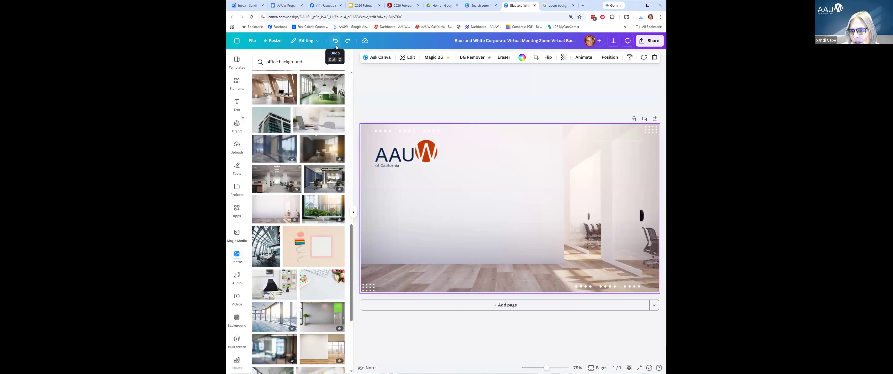
{"action": "left_click_drag", "start_coordinate": [653, 289], "coordinate": [572, 286]}
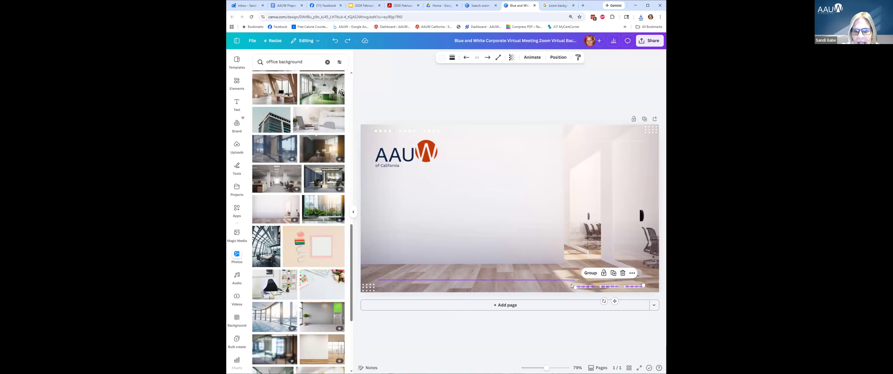
Recolour the bottom-right dotted accents navy.
{"action": "left_click", "coordinate": [441, 59]}
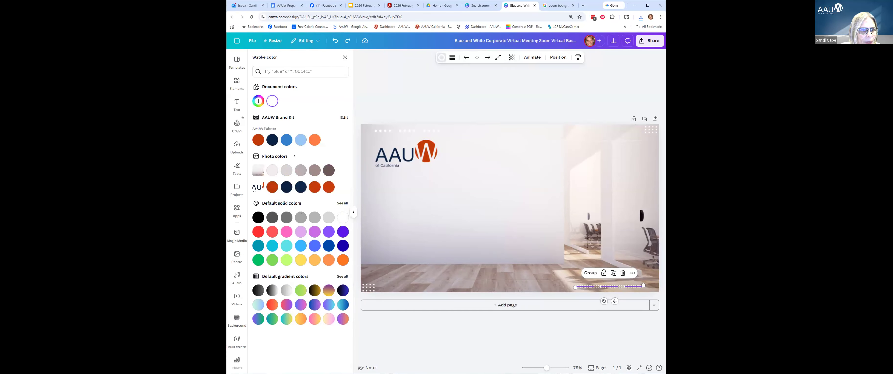
{"action": "left_click", "coordinate": [273, 140]}
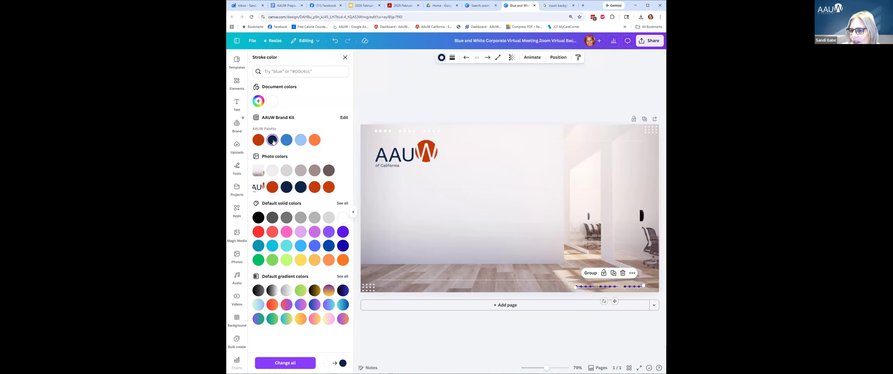
{"action": "left_click", "coordinate": [539, 109]}
{"action": "left_click", "coordinate": [594, 331]}
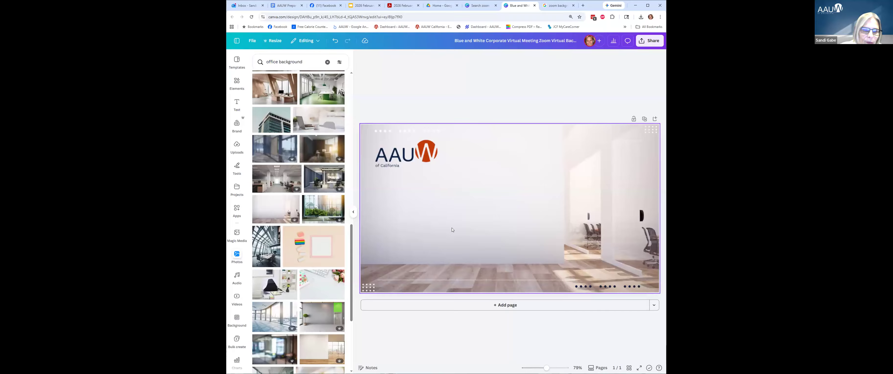
Give the thin horizontal floor line a red-orange stroke.
{"action": "left_click", "coordinate": [453, 279]}
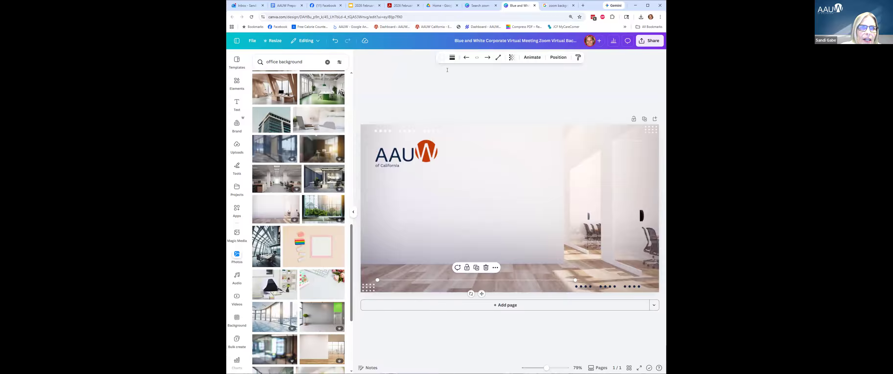
{"action": "left_click", "coordinate": [441, 58]}
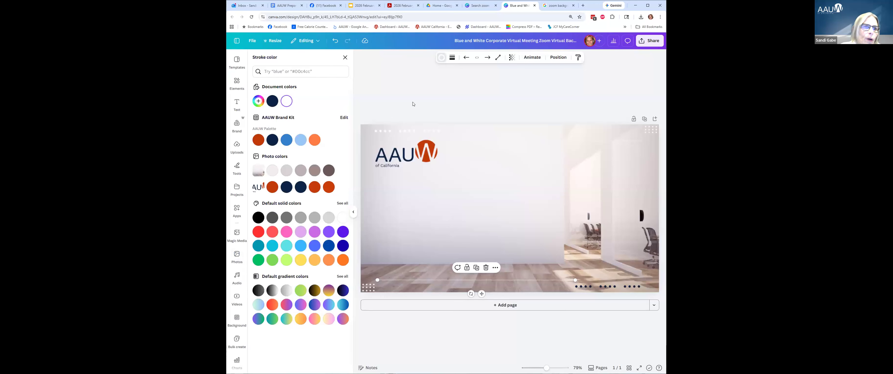
{"action": "left_click", "coordinate": [257, 139]}
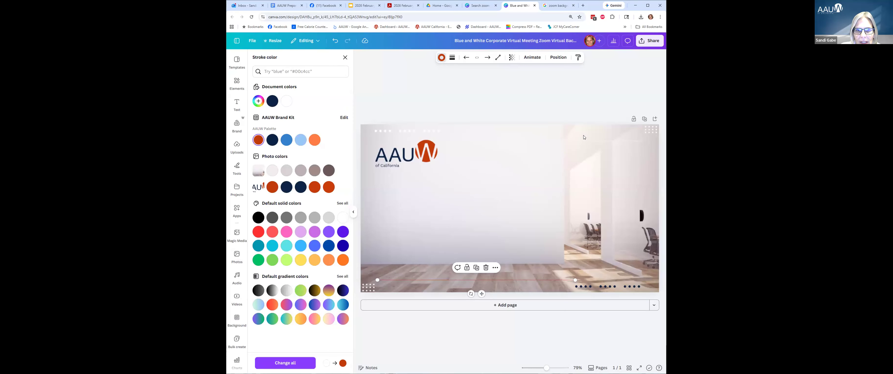
{"action": "left_click", "coordinate": [584, 107]}
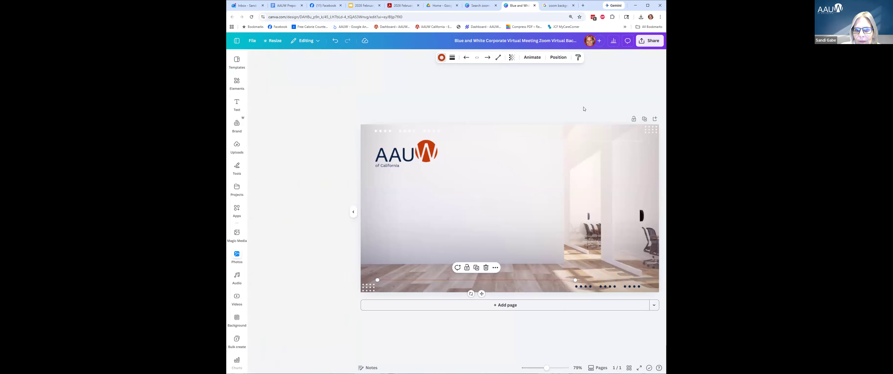
{"action": "left_click", "coordinate": [573, 335]}
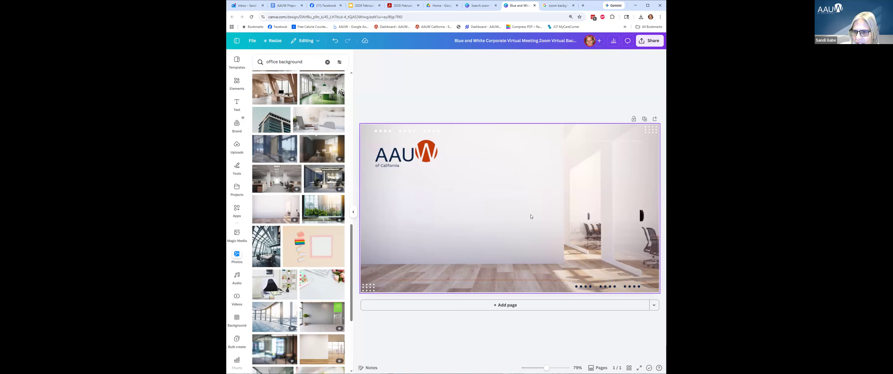
Enlarge the AAUW logo and crop off the 'of California' line beneath it.
{"action": "left_click", "coordinate": [430, 157]}
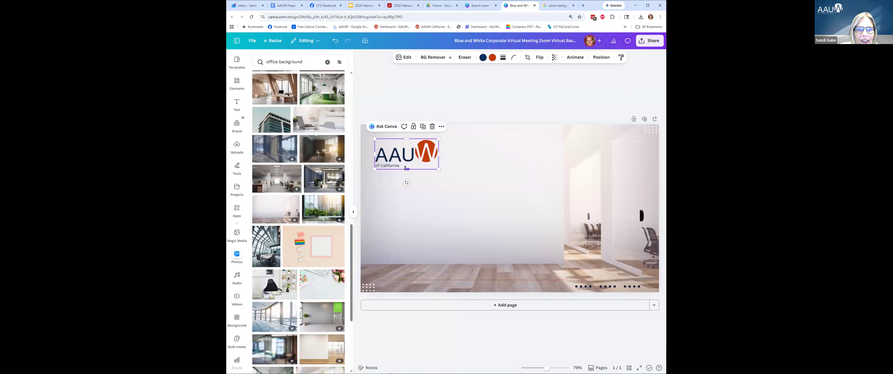
{"action": "left_click_drag", "start_coordinate": [405, 167], "coordinate": [405, 161]}
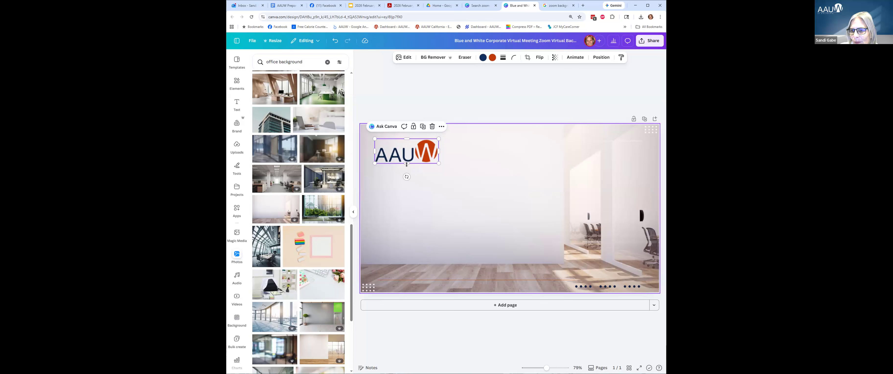
{"action": "left_click", "coordinate": [418, 164]}
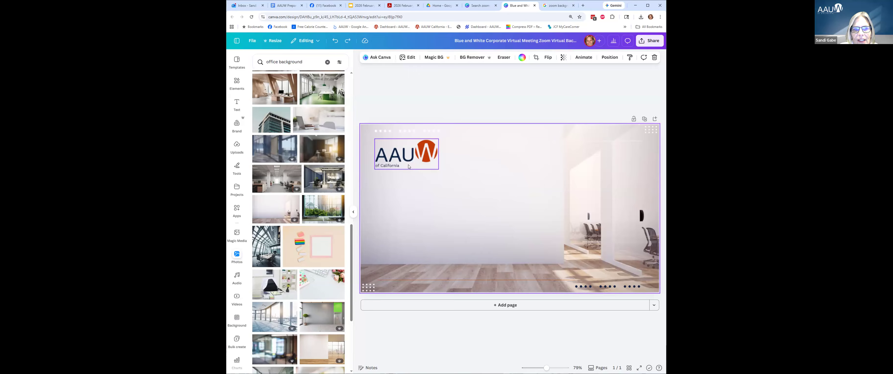
{"action": "left_click", "coordinate": [408, 165]}
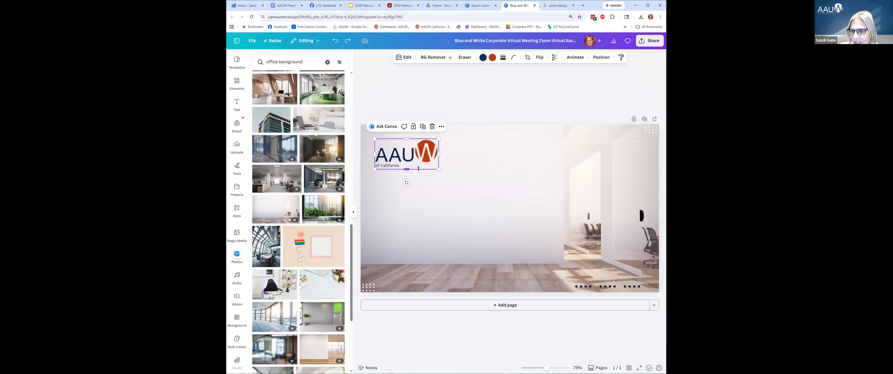
{"action": "mouse_move", "coordinate": [457, 190]}
{"action": "left_mouse_down"}
{"action": "mouse_move", "coordinate": [513, 232]}
{"action": "mouse_move", "coordinate": [449, 197]}
{"action": "left_mouse_up"}
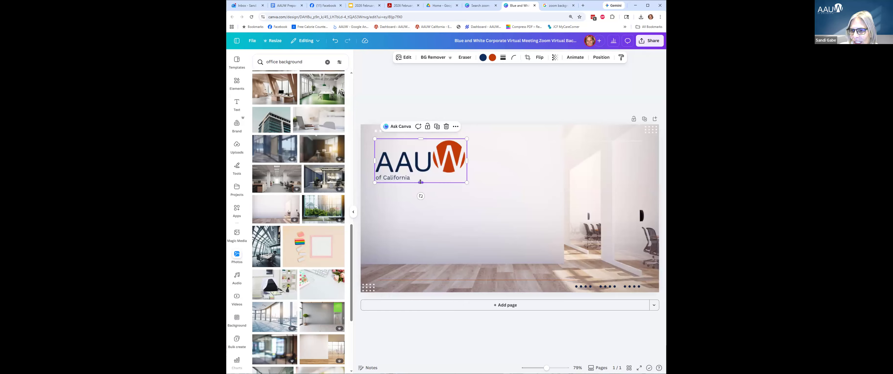
{"action": "left_click_drag", "start_coordinate": [420, 182], "coordinate": [421, 172]}
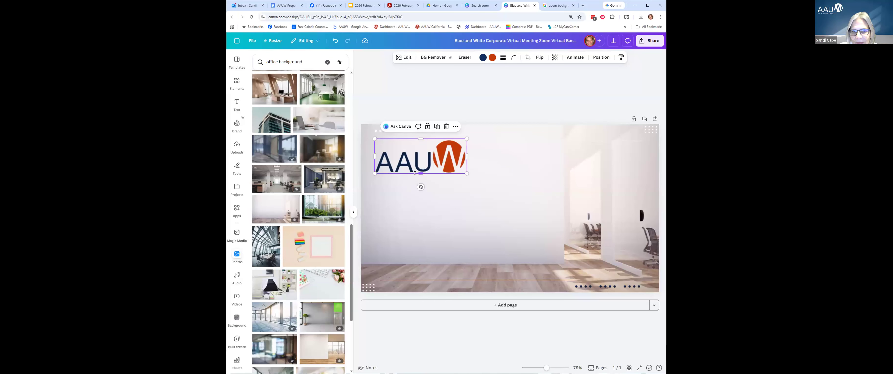
{"action": "mouse_move", "coordinate": [420, 175]}
{"action": "left_mouse_down"}
{"action": "mouse_move", "coordinate": [420, 188]}
{"action": "mouse_move", "coordinate": [418, 175]}
{"action": "left_mouse_up"}
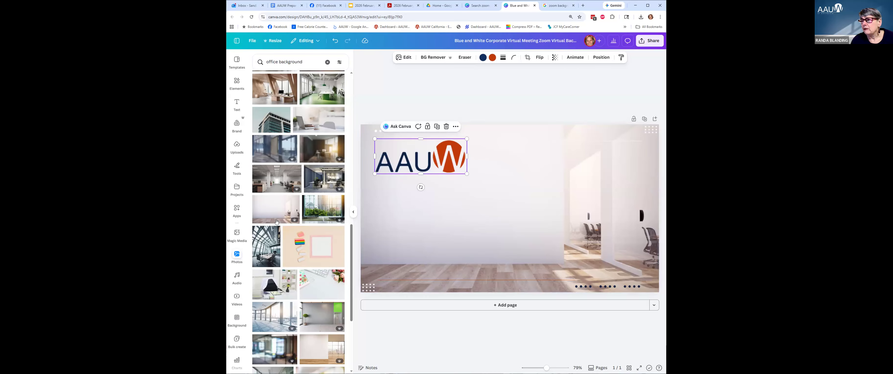
Scroll through the office background photo results.
{"action": "scroll", "coordinate": [256, 294], "scroll_direction": "down", "scroll_amount": 1}
{"action": "scroll", "coordinate": [256, 295], "scroll_direction": "down", "scroll_amount": 4}
{"action": "scroll", "coordinate": [238, 271], "scroll_direction": "down", "scroll_amount": 4}
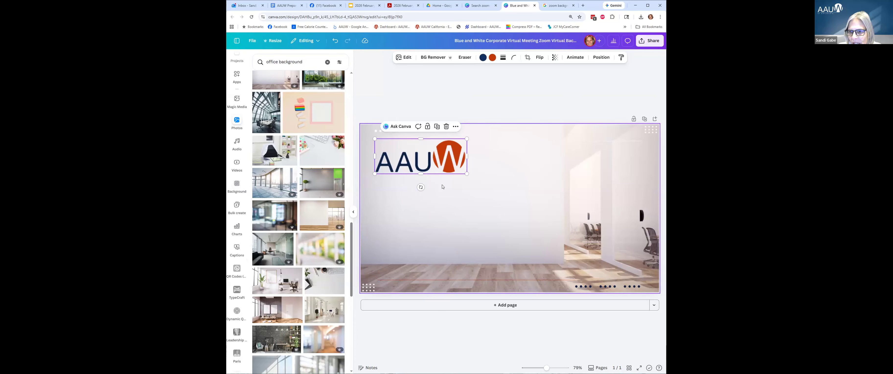
Apply the desert sand-dunes photo from Landscapes as the page background.
{"action": "left_click", "coordinate": [237, 185]}
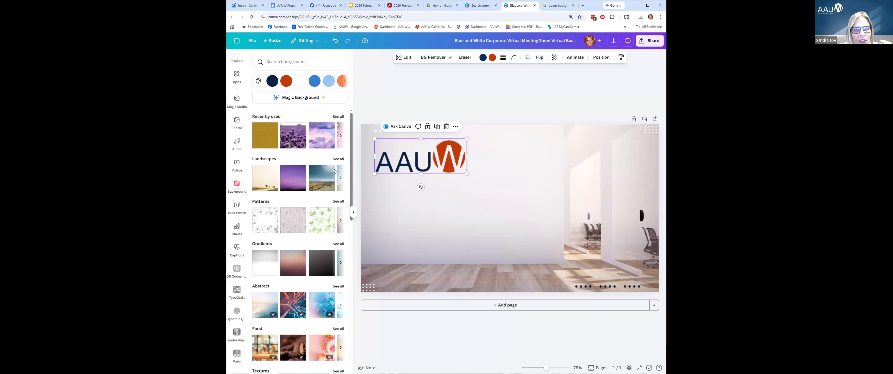
{"action": "left_click", "coordinate": [339, 159]}
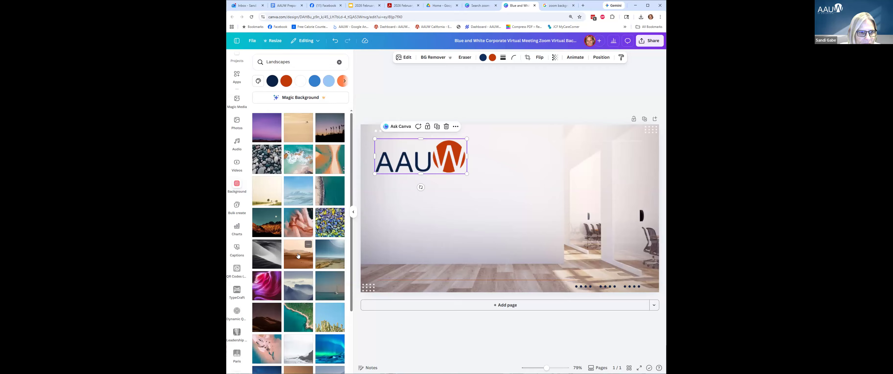
{"action": "left_click", "coordinate": [298, 256]}
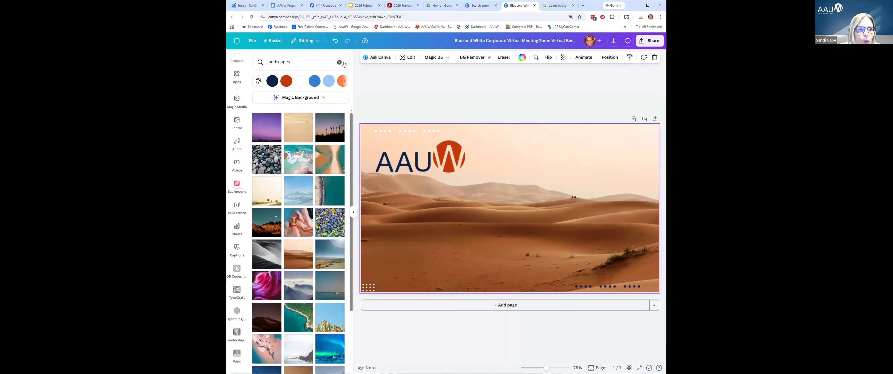
{"action": "left_click", "coordinate": [339, 62]}
{"action": "left_click", "coordinate": [308, 61]}
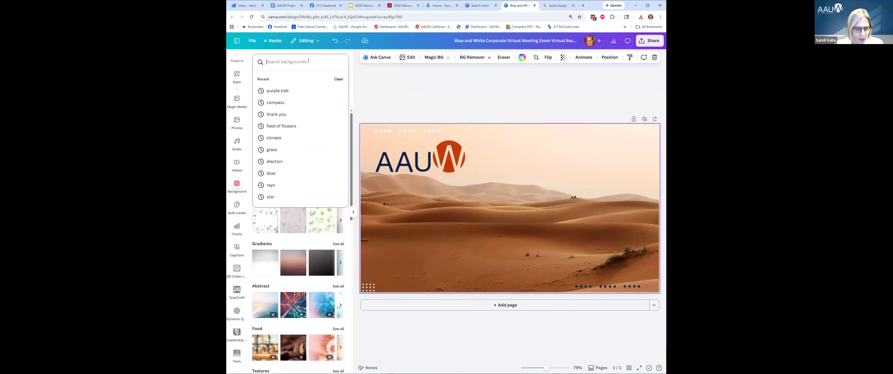
Search backgrounds for 'blue water', then clear the search.
{"action": "type", "text": "blu"}
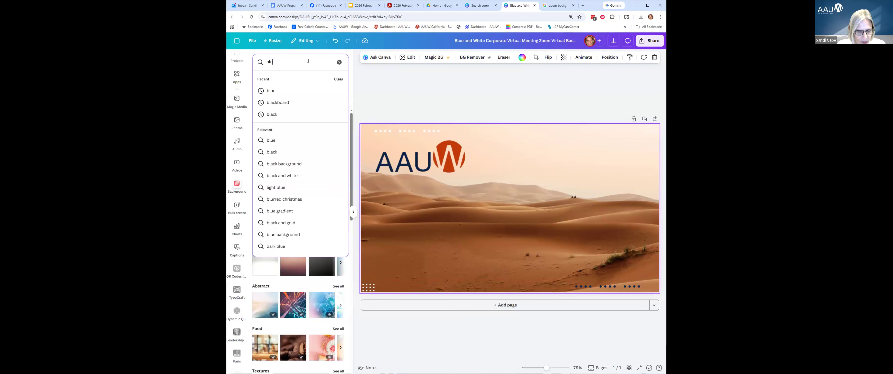
{"action": "type", "text": "e water"}
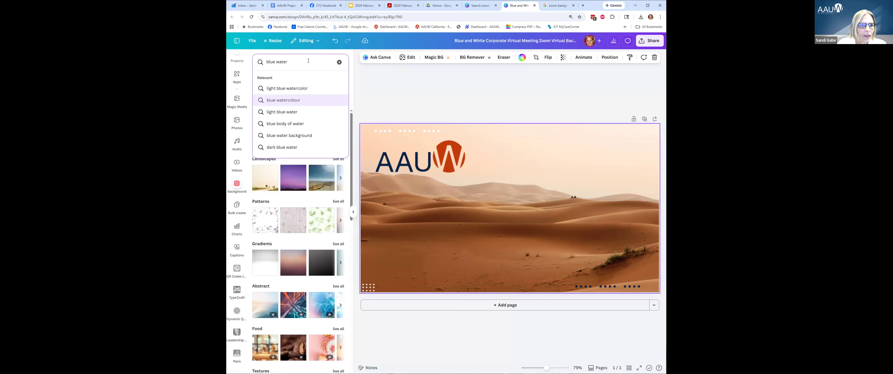
{"action": "key", "text": "Return"}
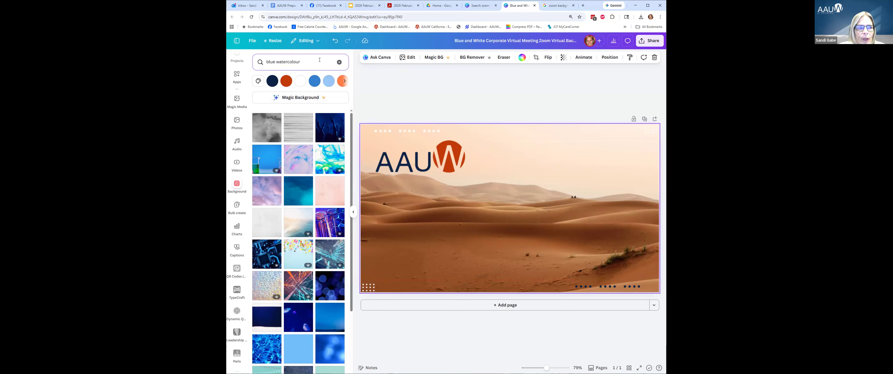
{"action": "left_click", "coordinate": [339, 62]}
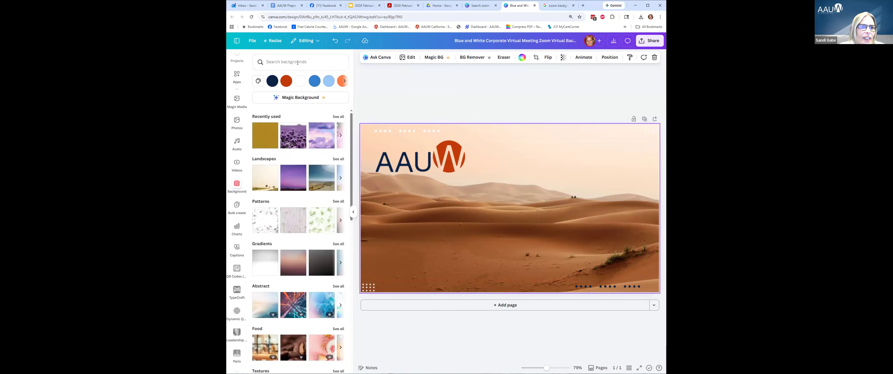
{"action": "left_click", "coordinate": [297, 63]}
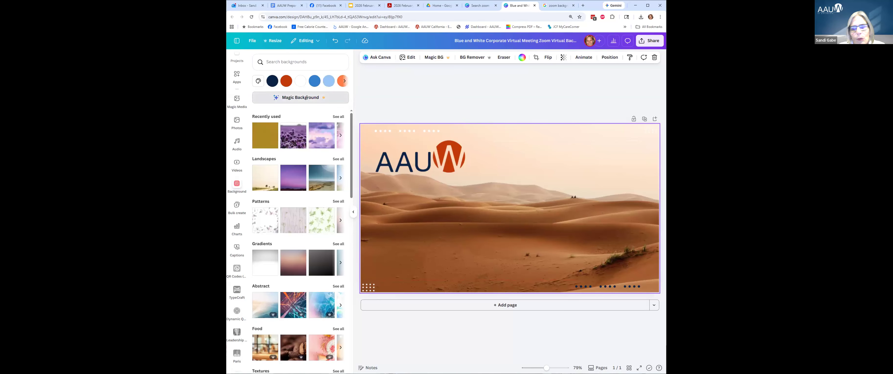
Generate a 'tropical island sunset' background with Magic Background and apply it.
{"action": "left_click", "coordinate": [307, 96]}
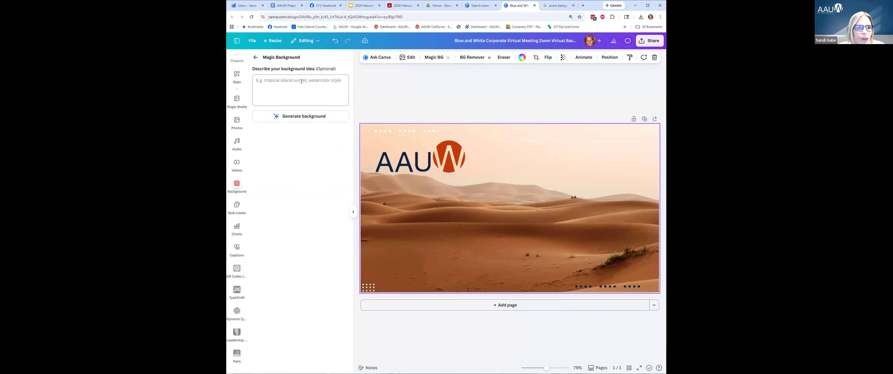
{"action": "left_click", "coordinate": [289, 81]}
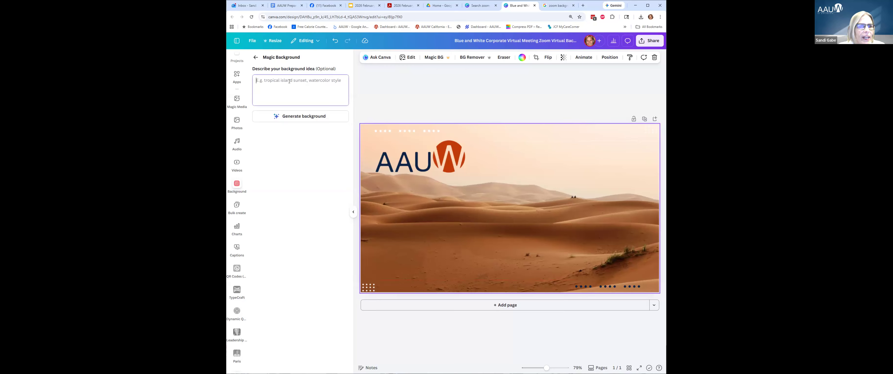
{"action": "type", "text": "tropi"}
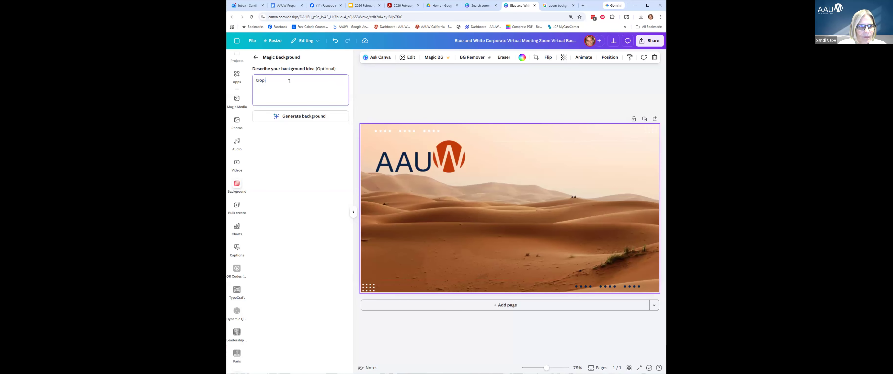
{"action": "type", "text": "cal island sunset"}
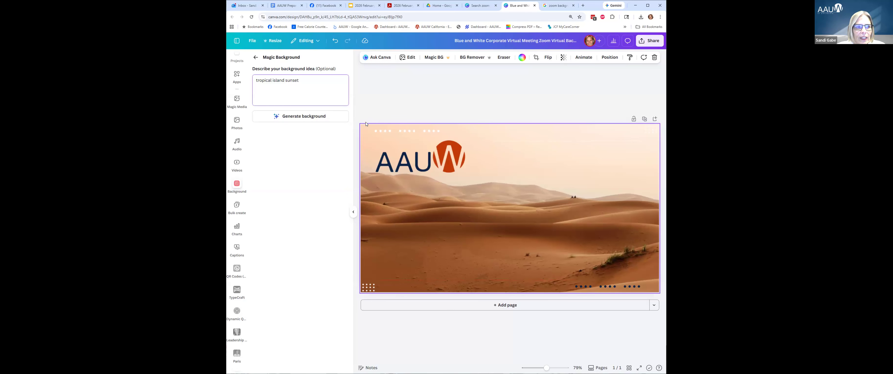
{"action": "left_click", "coordinate": [323, 118]}
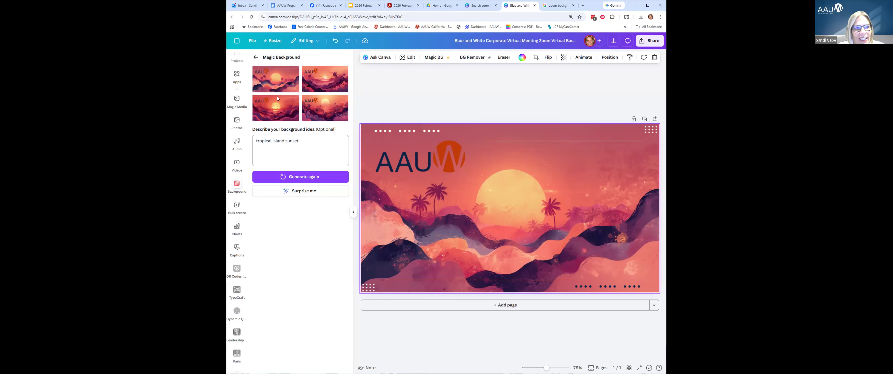
{"action": "left_click", "coordinate": [256, 57]}
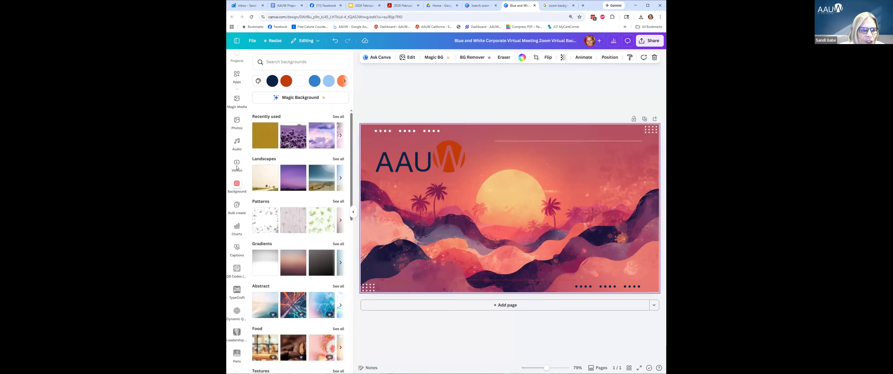
{"action": "scroll", "coordinate": [237, 167], "scroll_direction": "down", "scroll_amount": 4}
{"action": "scroll", "coordinate": [287, 174], "scroll_direction": "down", "scroll_amount": 6}
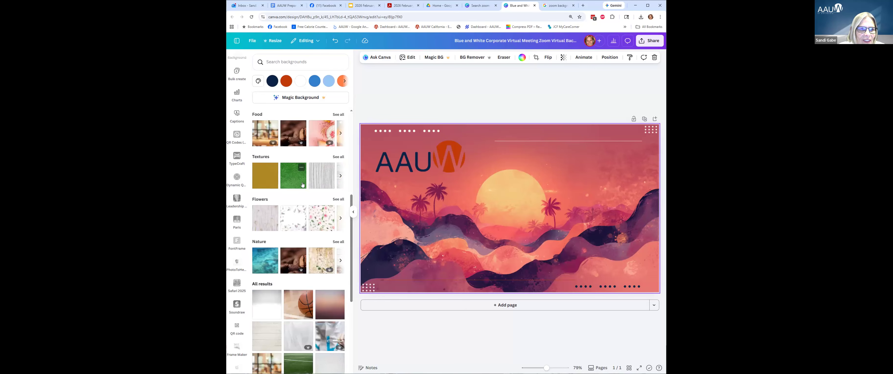
{"action": "left_click", "coordinate": [322, 179]}
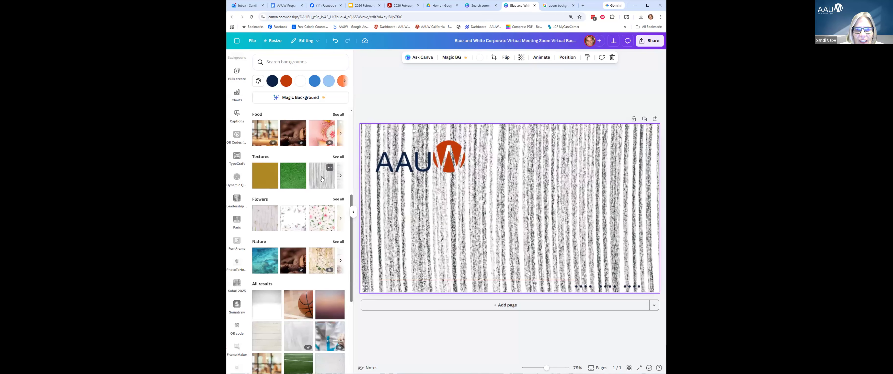
{"action": "left_click", "coordinate": [273, 315]}
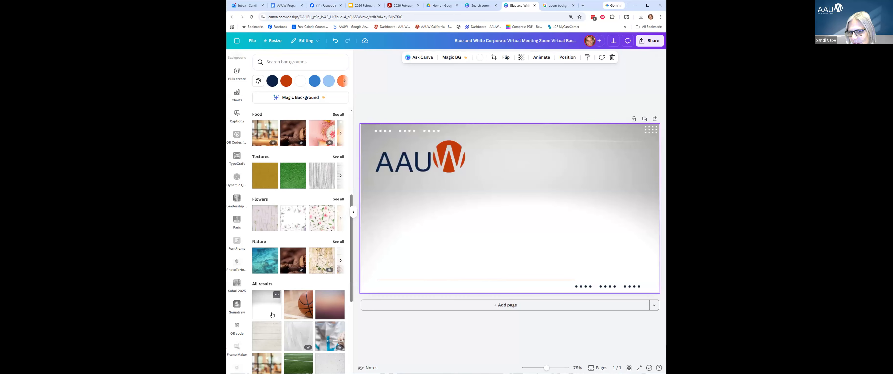
{"action": "left_click", "coordinate": [330, 309]}
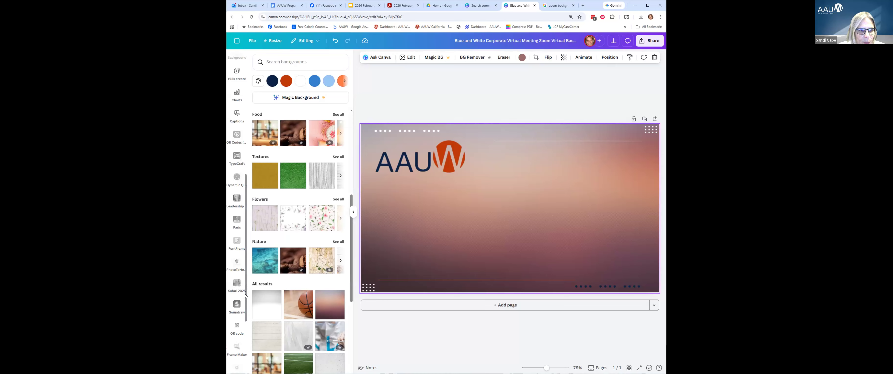
{"action": "scroll", "coordinate": [243, 274], "scroll_direction": "up", "scroll_amount": 2}
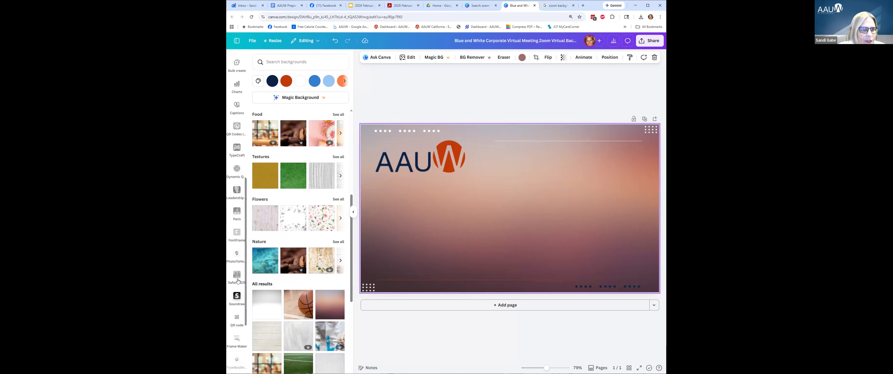
{"action": "scroll", "coordinate": [239, 243], "scroll_direction": "up", "scroll_amount": 3}
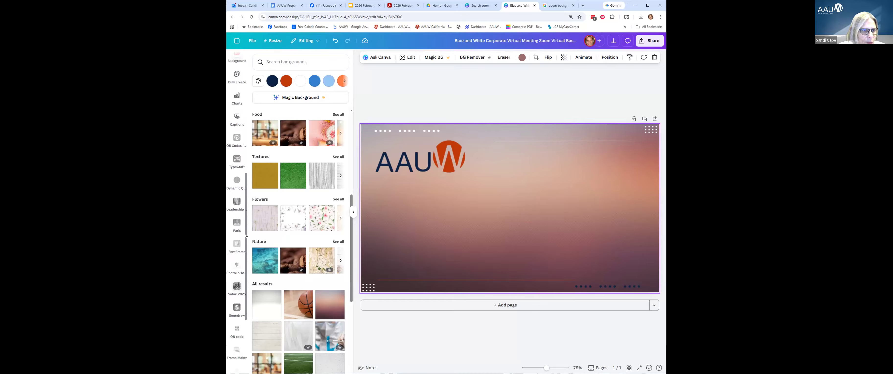
{"action": "scroll", "coordinate": [243, 180], "scroll_direction": "up", "scroll_amount": 5}
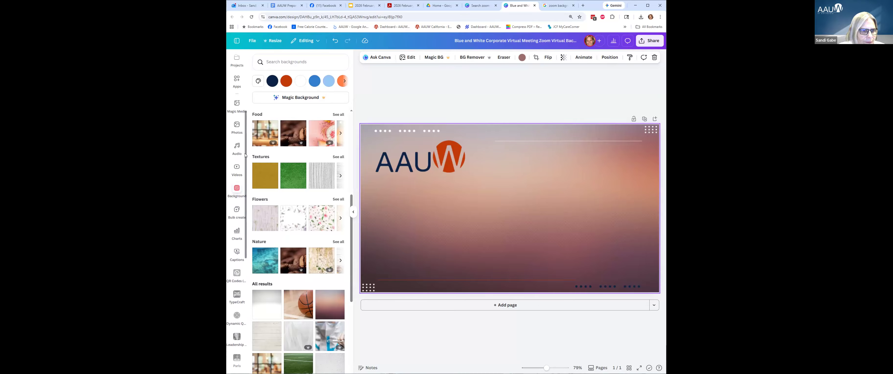
{"action": "scroll", "coordinate": [236, 256], "scroll_direction": "down", "scroll_amount": 4}
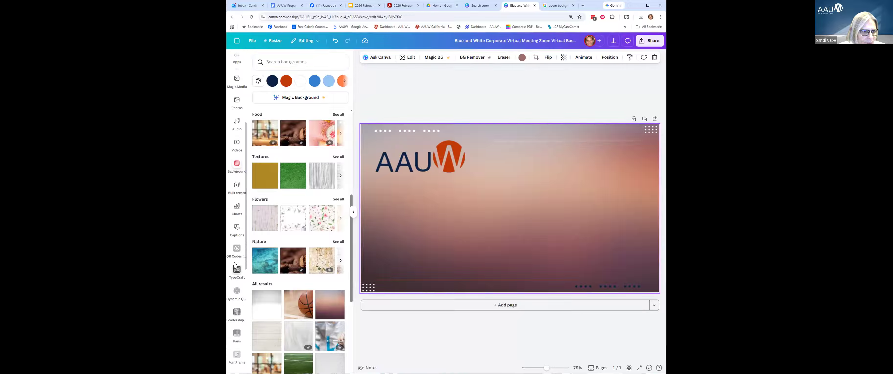
{"action": "scroll", "coordinate": [235, 265], "scroll_direction": "down", "scroll_amount": 5}
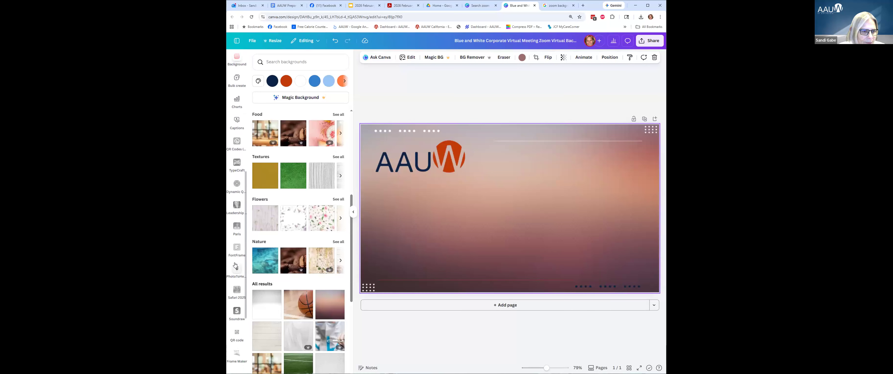
{"action": "scroll", "coordinate": [235, 265], "scroll_direction": "down", "scroll_amount": 6}
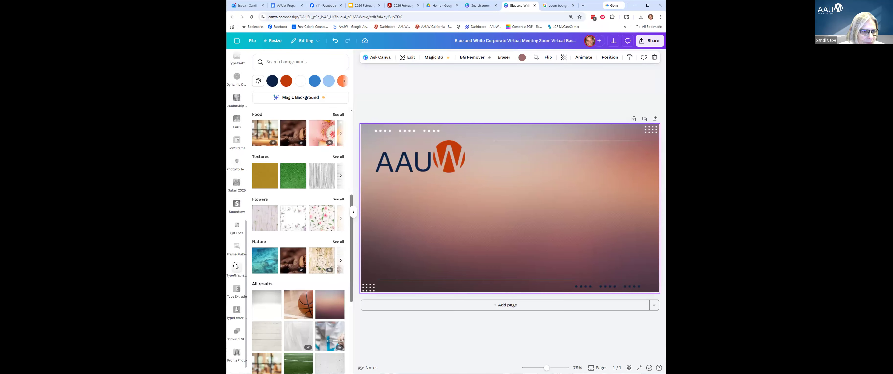
{"action": "scroll", "coordinate": [235, 265], "scroll_direction": "up", "scroll_amount": 15}
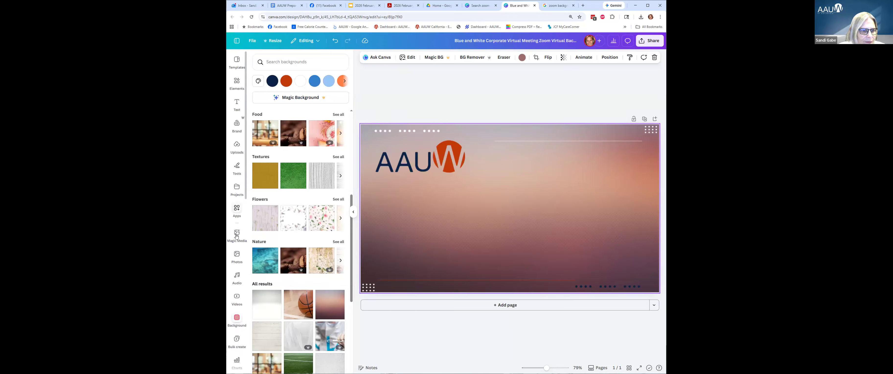
Make the trending arch-and-plant photo the page background and move the logo top-right.
{"action": "left_click", "coordinate": [238, 257]}
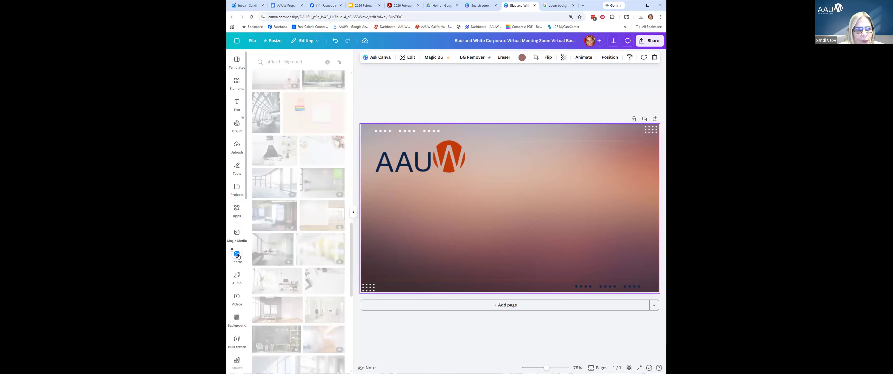
{"action": "left_click", "coordinate": [327, 62]}
{"action": "left_click", "coordinate": [309, 61]}
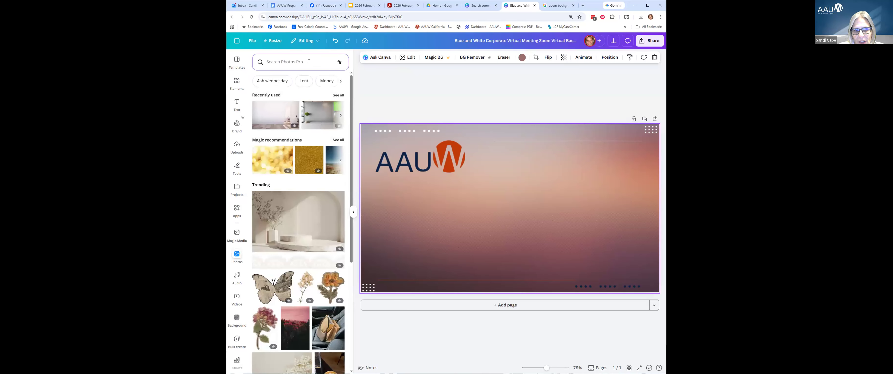
{"action": "left_click", "coordinate": [316, 222]}
{"action": "right_click", "coordinate": [538, 237]}
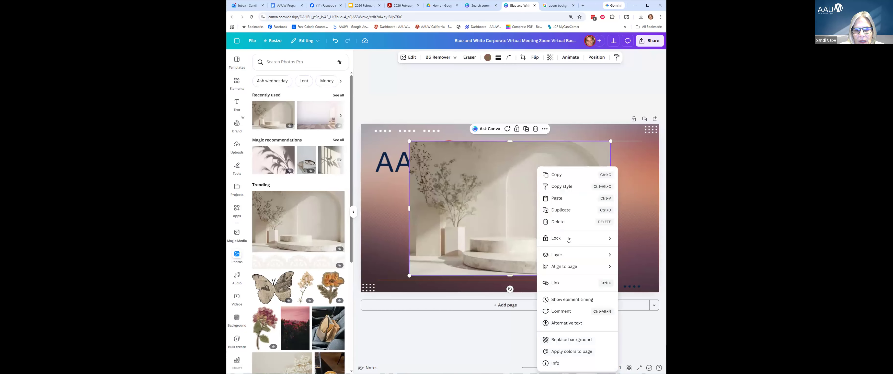
{"action": "left_click", "coordinate": [567, 341]}
{"action": "left_click_drag", "start_coordinate": [429, 161], "coordinate": [592, 154]}
{"action": "left_click", "coordinate": [516, 143]}
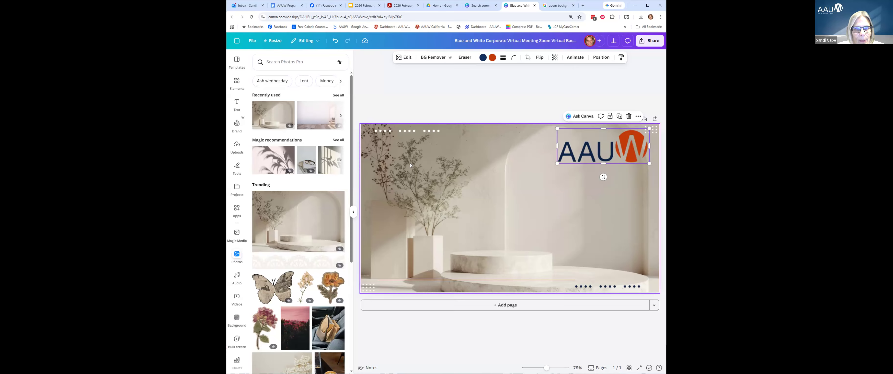
Replace the old logo with the brand kit's navy AAUW of California logo, shrunk top-right.
{"action": "left_click", "coordinate": [237, 127]}
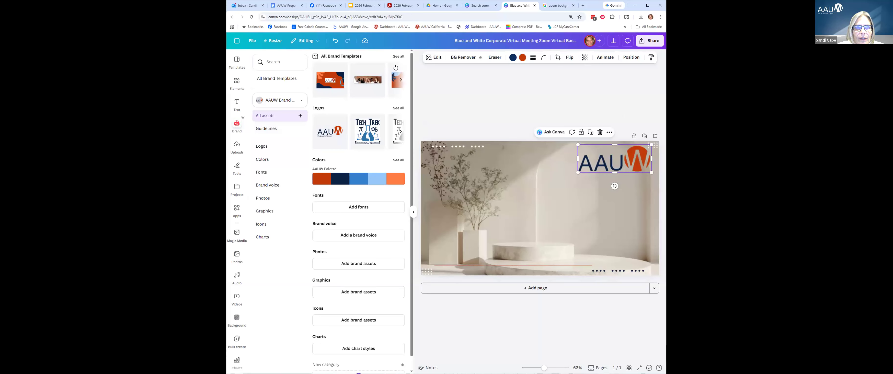
{"action": "left_click", "coordinate": [399, 109]}
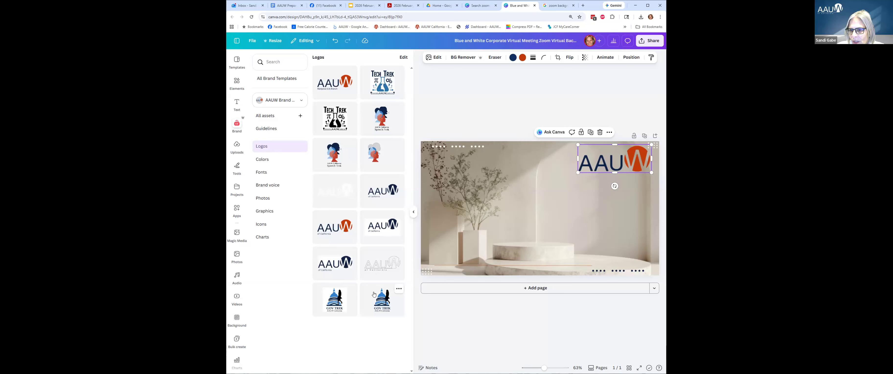
{"action": "left_click", "coordinate": [611, 159]}
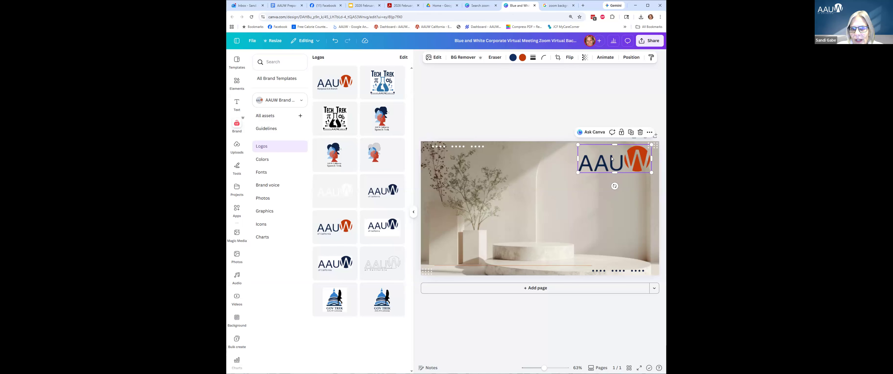
{"action": "key", "text": "Delete"}
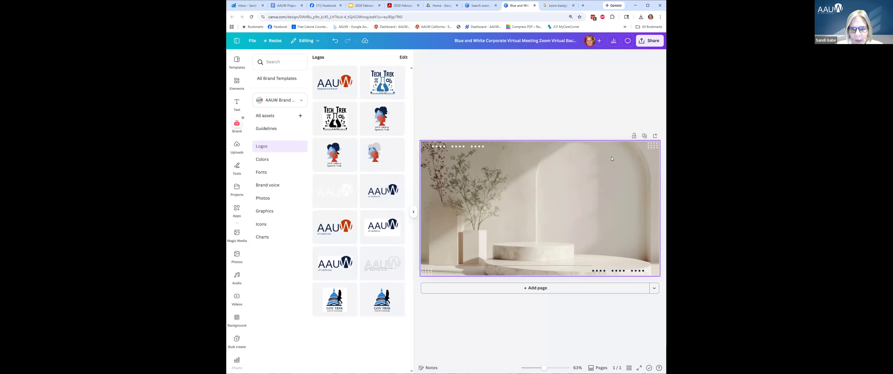
{"action": "left_click", "coordinate": [374, 189]}
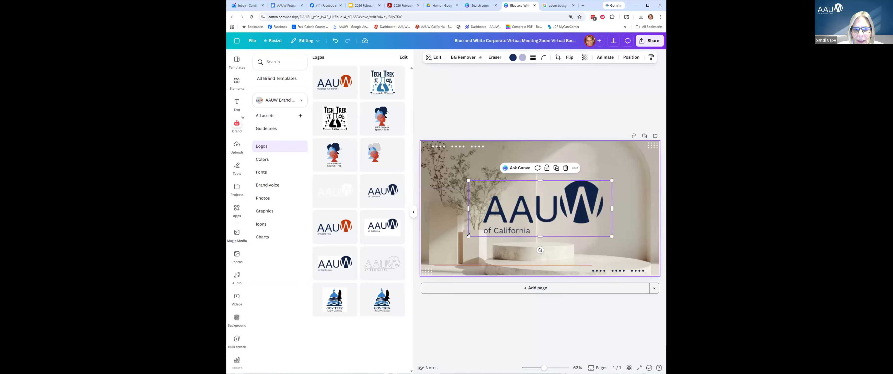
{"action": "left_click_drag", "start_coordinate": [468, 236], "coordinate": [611, 165]}
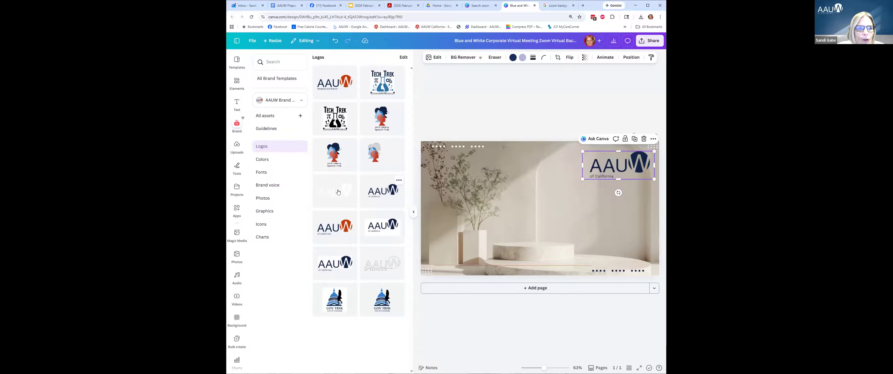
{"action": "left_click", "coordinate": [545, 206]}
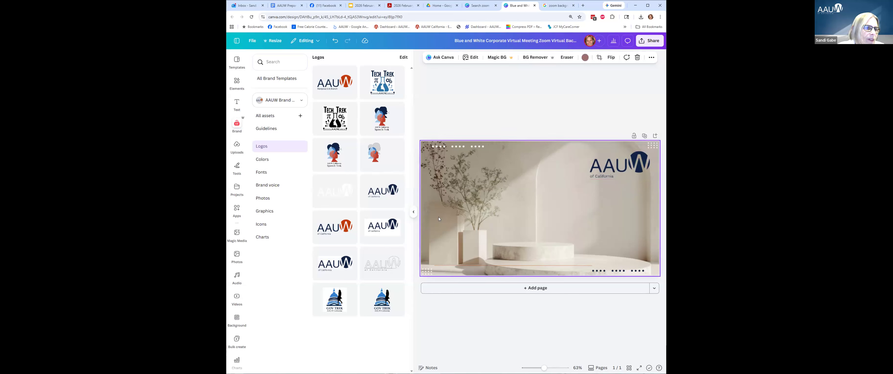
{"action": "left_click", "coordinate": [237, 319]}
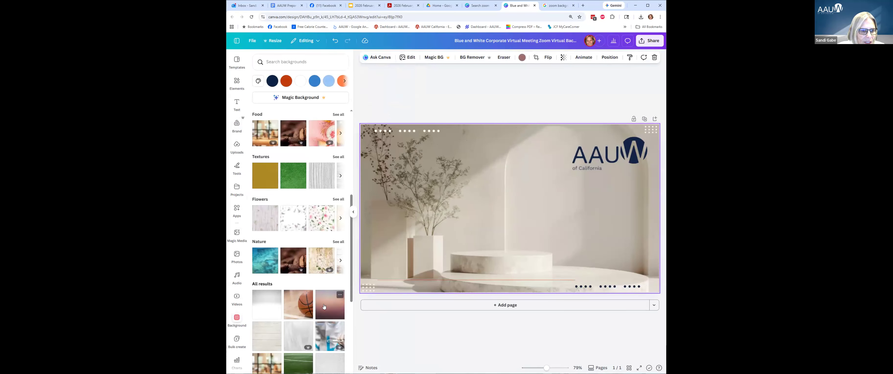
Switch the background to dark wood planks and delete the navy logo.
{"action": "scroll", "coordinate": [324, 307], "scroll_direction": "down", "scroll_amount": 7}
{"action": "left_click", "coordinate": [323, 253]}
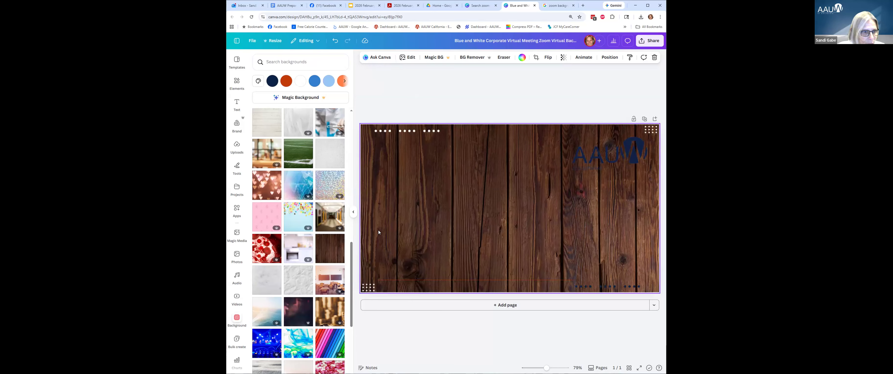
{"action": "left_click", "coordinate": [605, 151]}
{"action": "key", "text": "Delete"}
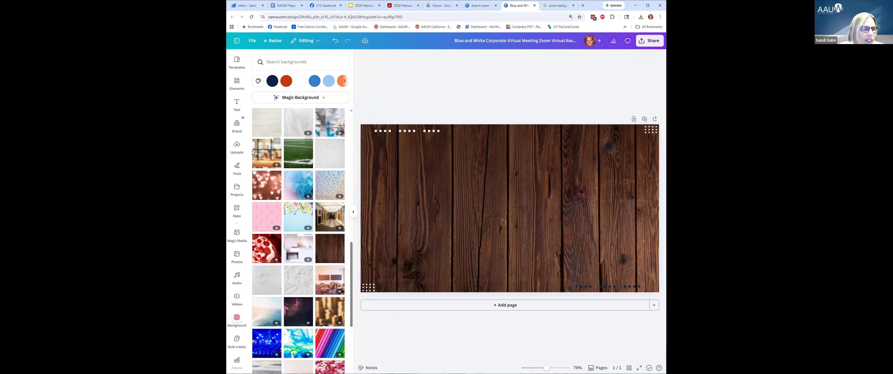
Add the white AAUW of California brand logo, shrink it, and place it top-right.
{"action": "left_click", "coordinate": [237, 123]}
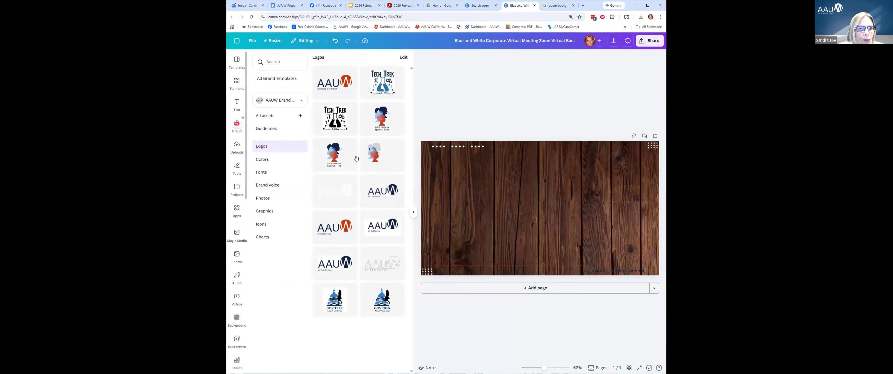
{"action": "left_click", "coordinate": [340, 196]}
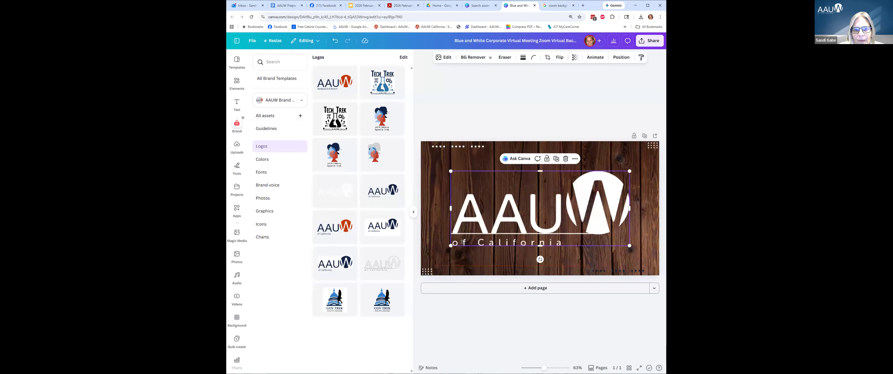
{"action": "left_click_drag", "start_coordinate": [525, 218], "coordinate": [578, 193]}
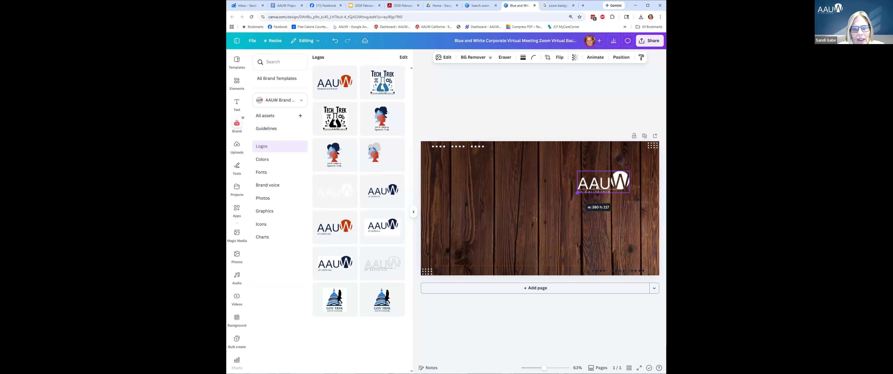
{"action": "left_click_drag", "start_coordinate": [624, 171], "coordinate": [648, 154]}
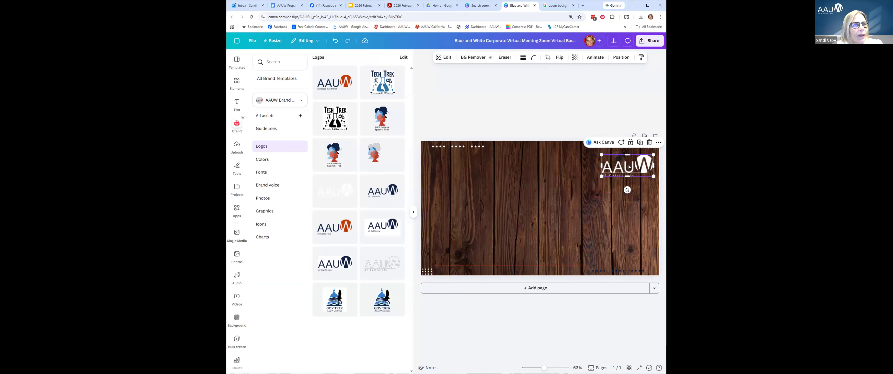
In the Canva presentation slides, go to the Basic Concepts We'll Cover slide.
{"action": "left_click", "coordinate": [361, 5]}
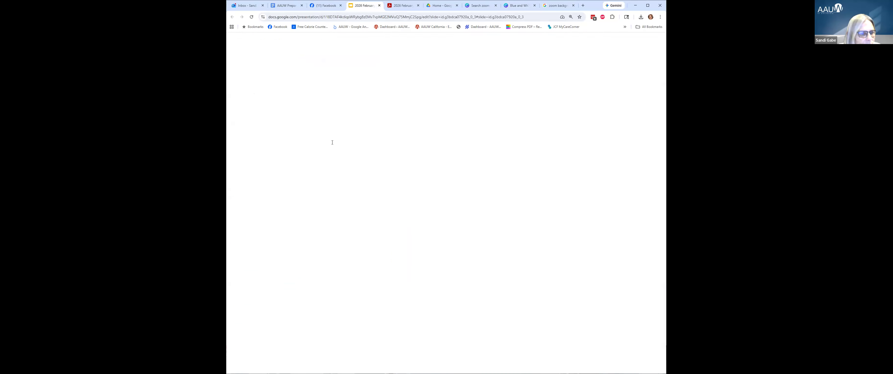
{"action": "left_click", "coordinate": [273, 266]}
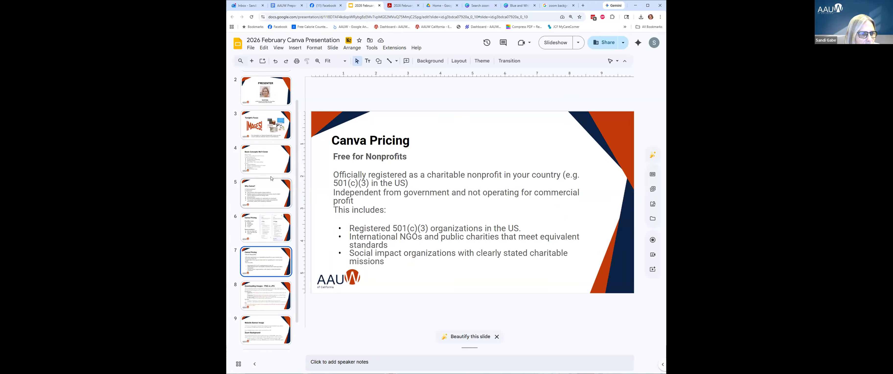
{"action": "left_click", "coordinate": [266, 160]}
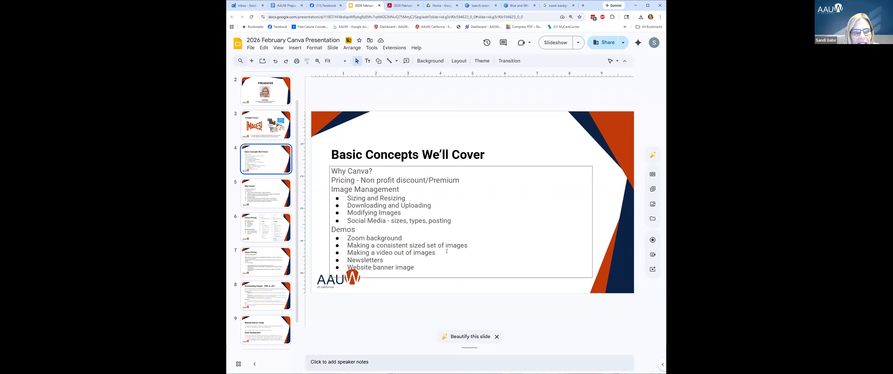
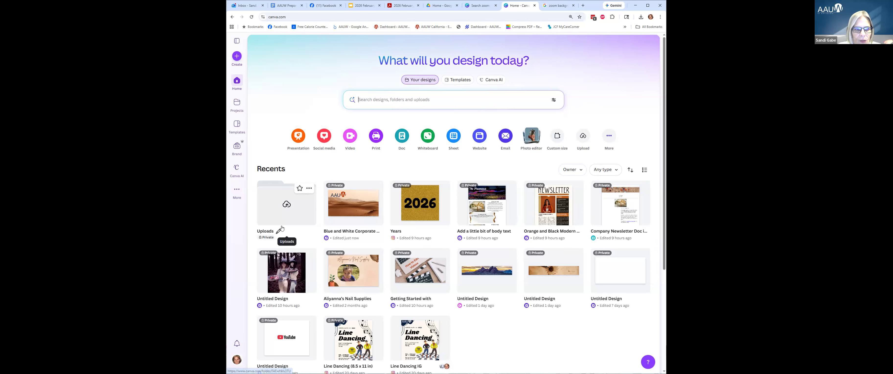
Open the Uploads folder in a new tab, then switch to the Your projects page.
{"action": "left_click", "coordinate": [309, 188]}
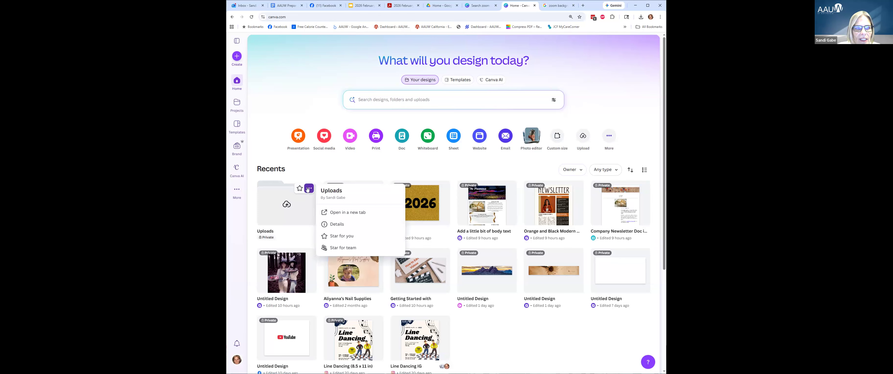
{"action": "left_click", "coordinate": [280, 205]}
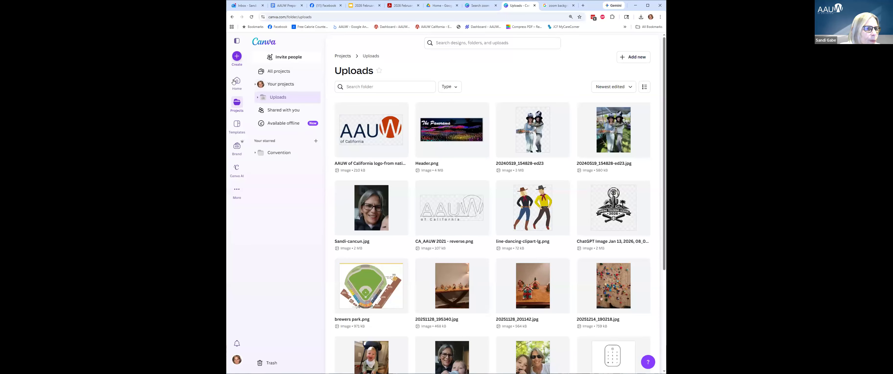
{"action": "left_click", "coordinate": [234, 82]}
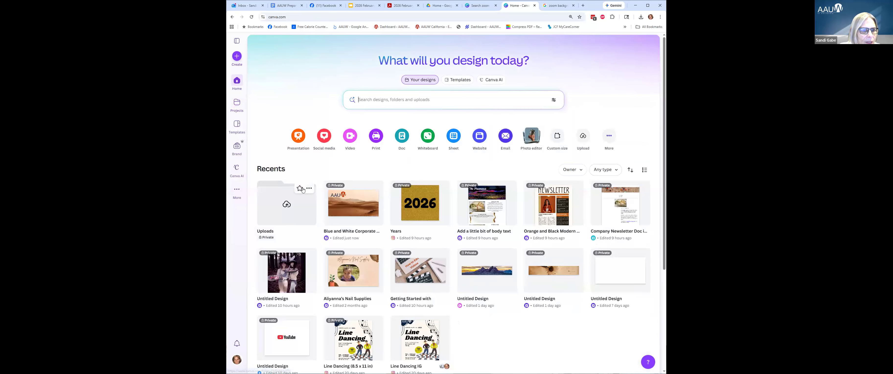
{"action": "left_click", "coordinate": [307, 188]}
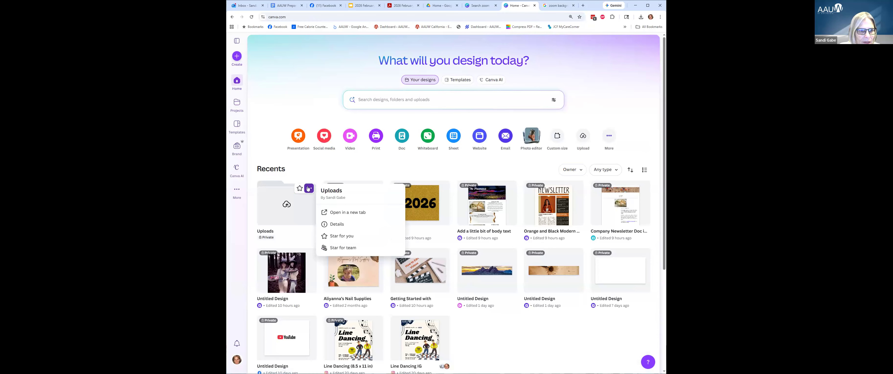
{"action": "left_click", "coordinate": [345, 212]}
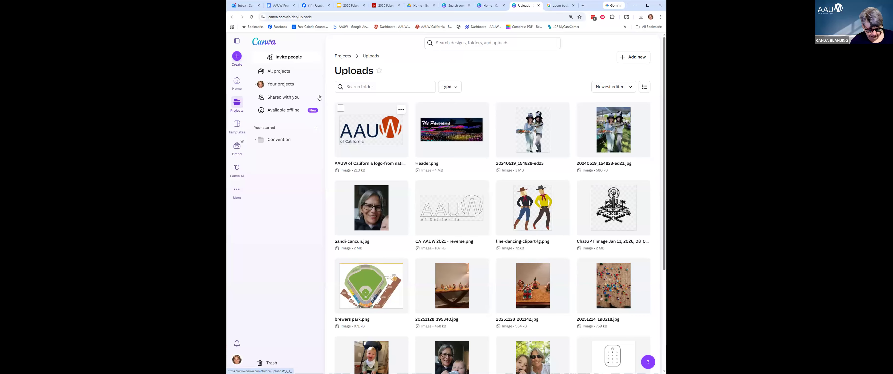
{"action": "left_click", "coordinate": [282, 84]}
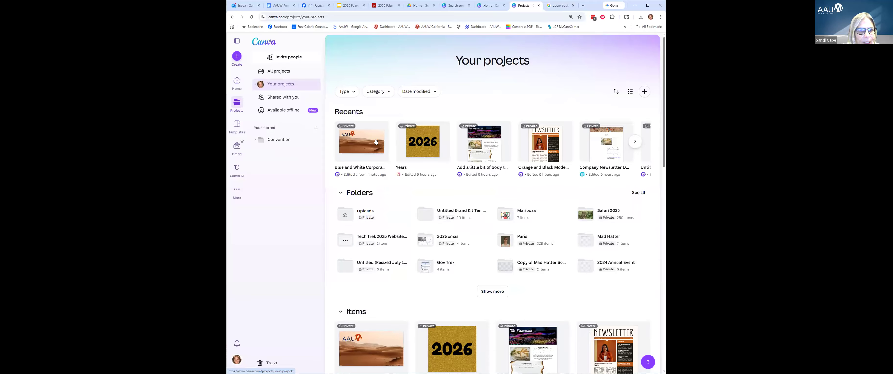
Rename the wood-background AAUW design to '2026 Zoom Background demo' and return home.
{"action": "left_click", "coordinate": [365, 141]}
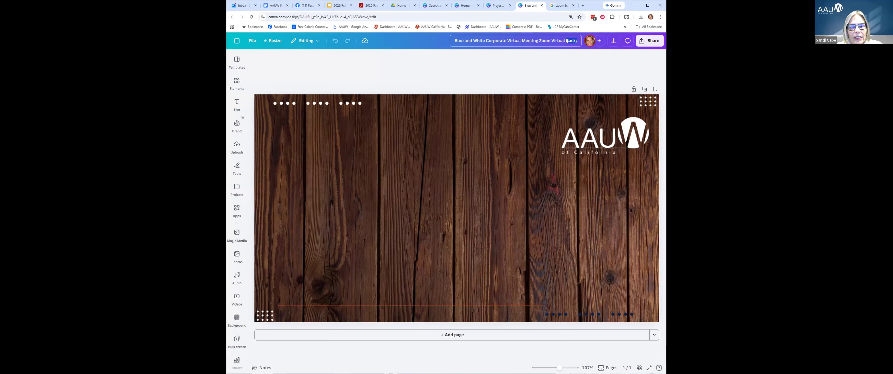
{"action": "left_click", "coordinate": [567, 41]}
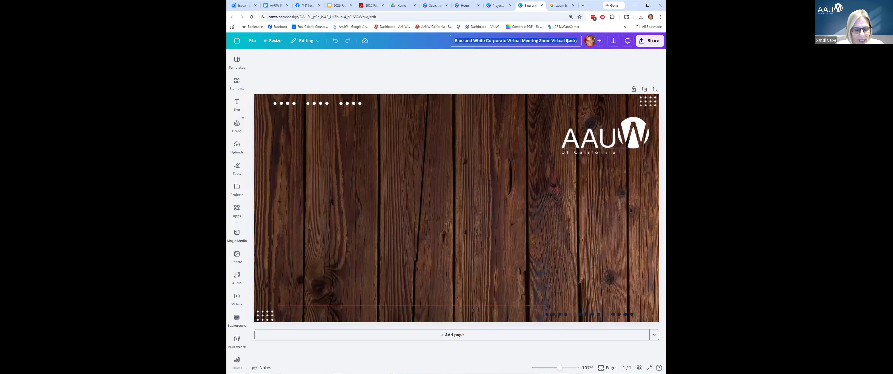
{"action": "type", "text": "202"}
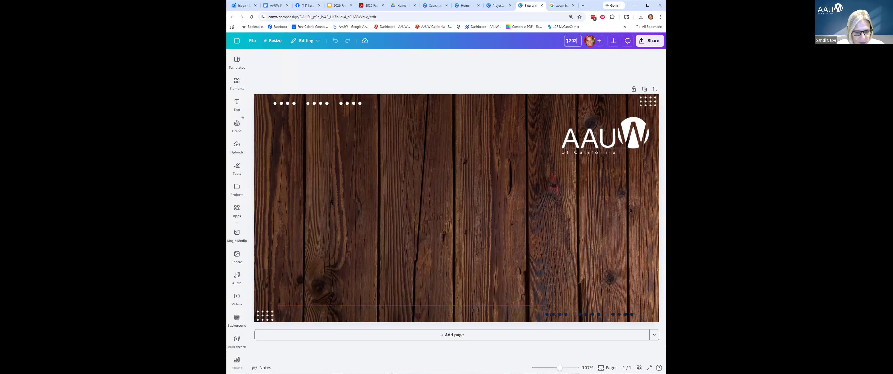
{"action": "type", "text": "6 Zoom Bac"}
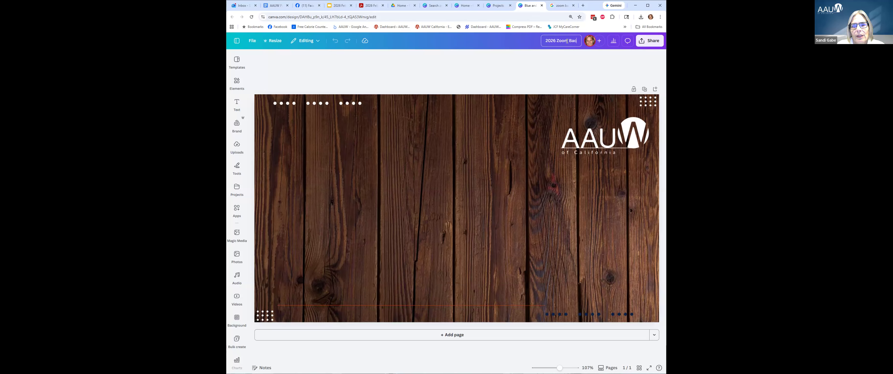
{"action": "type", "text": "kgr"}
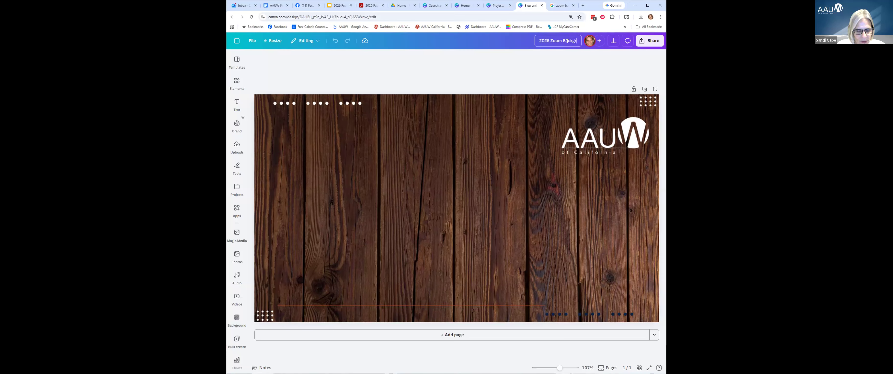
{"action": "type", "text": "ound demo"}
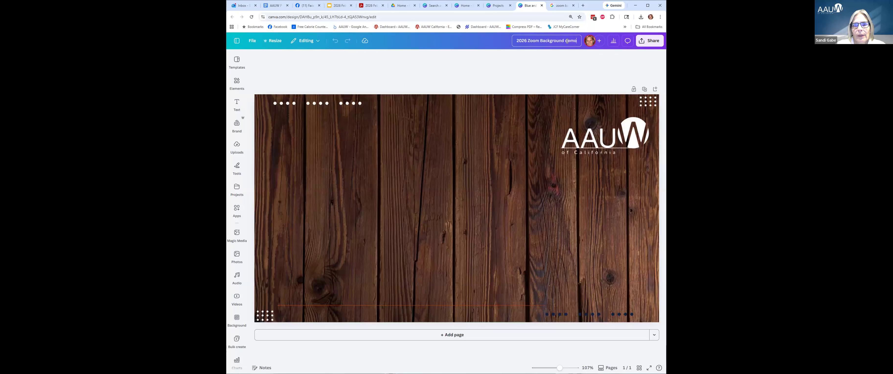
{"action": "key", "text": "Return"}
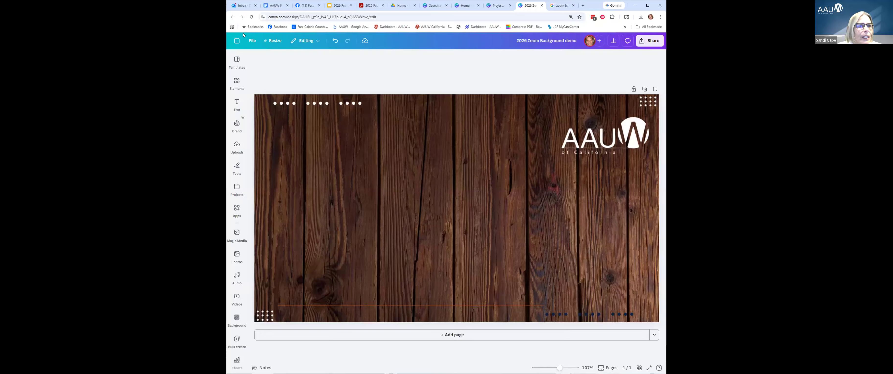
{"action": "left_click", "coordinate": [234, 41]}
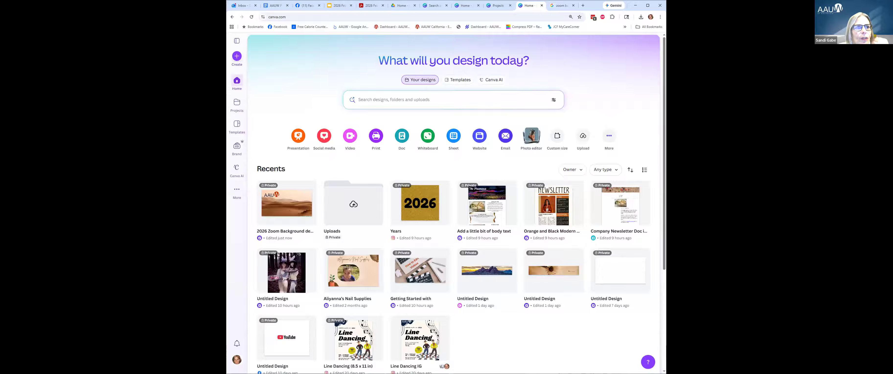
Create a new Instagram Post (Square) design from the Social media > Instagram types.
{"action": "left_click", "coordinate": [236, 57]}
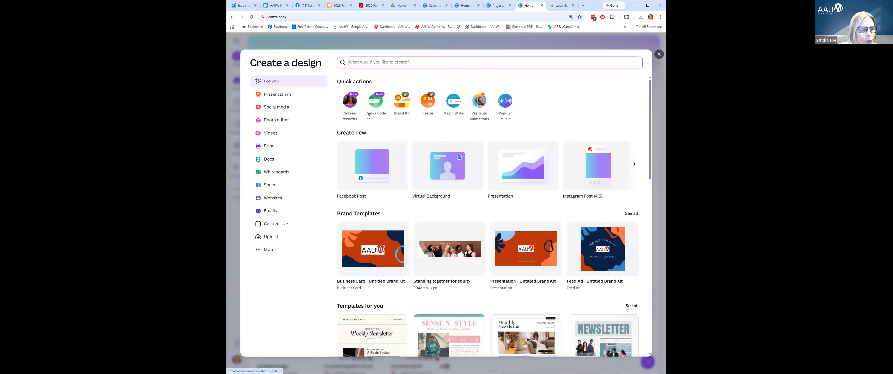
{"action": "left_click", "coordinate": [277, 107]}
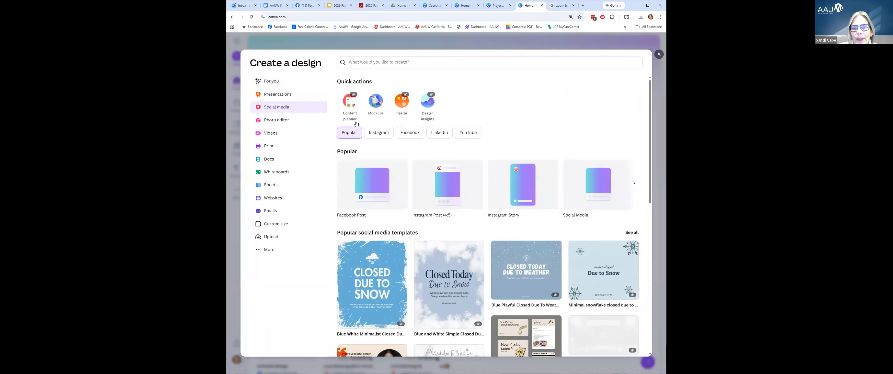
{"action": "left_click", "coordinate": [379, 134]}
{"action": "left_click", "coordinate": [634, 183]}
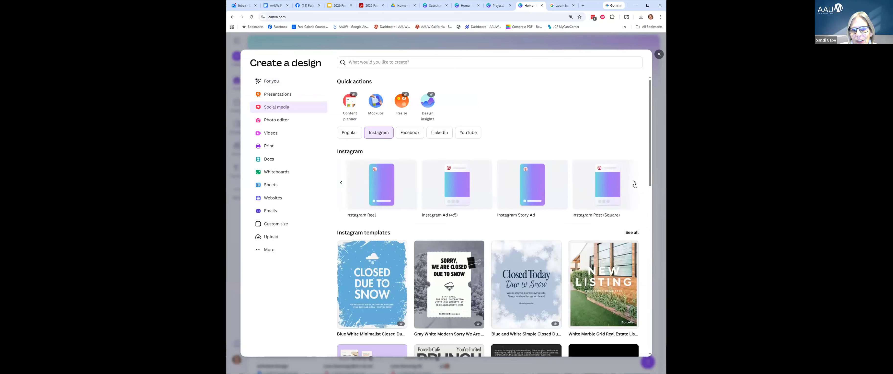
{"action": "left_click", "coordinate": [596, 187]}
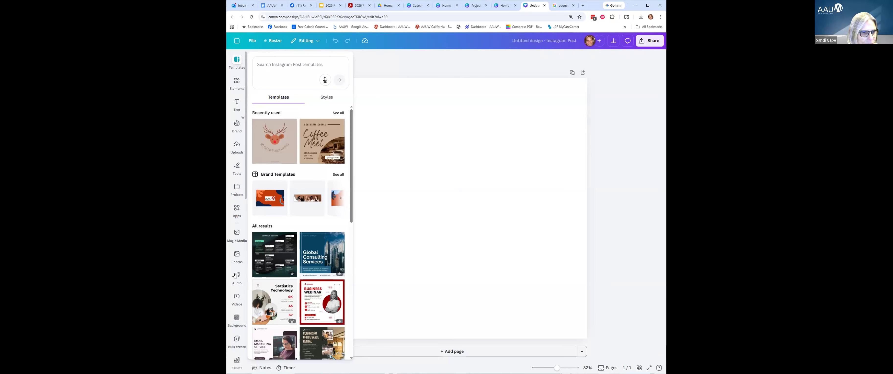
Set the post's background to the purple mountain-sky landscape image.
{"action": "left_click", "coordinate": [236, 320]}
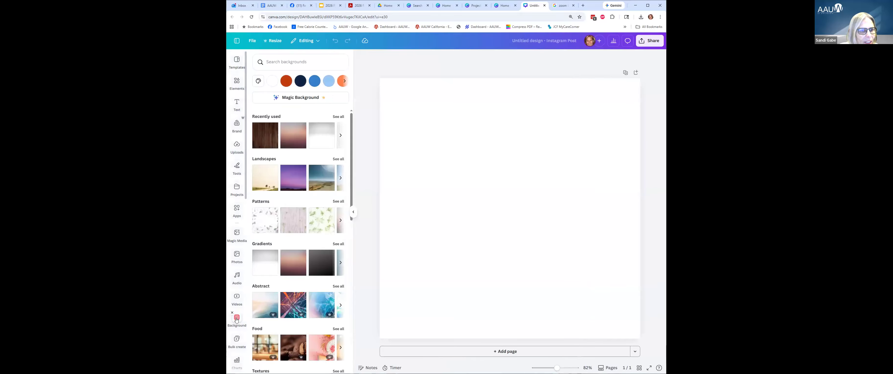
{"action": "scroll", "coordinate": [280, 232], "scroll_direction": "down", "scroll_amount": 6}
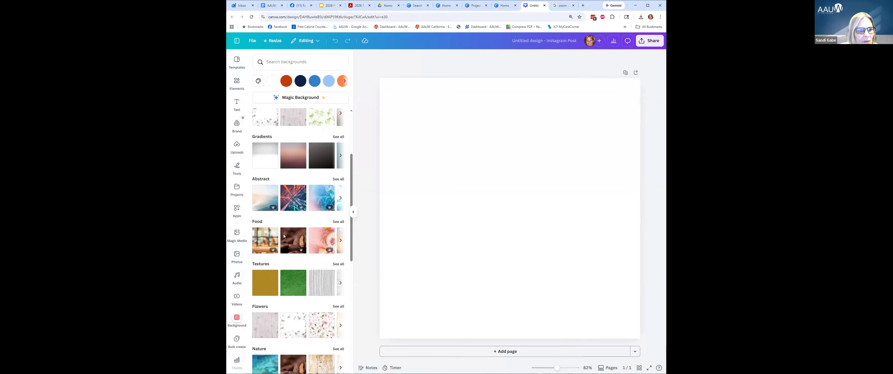
{"action": "scroll", "coordinate": [283, 239], "scroll_direction": "down", "scroll_amount": 6}
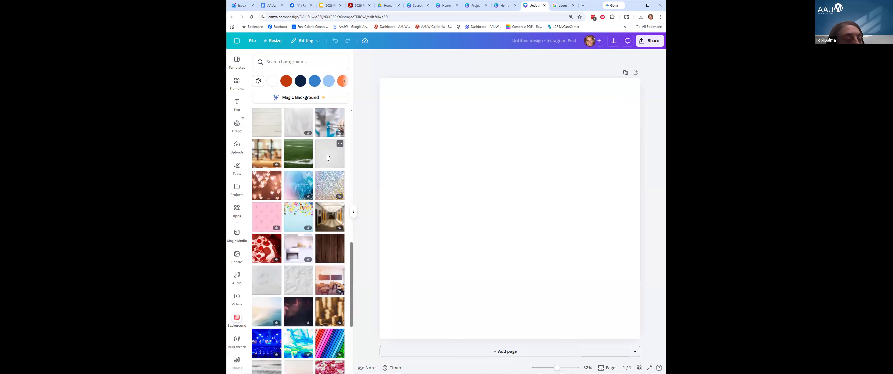
{"action": "scroll", "coordinate": [328, 157], "scroll_direction": "up", "scroll_amount": 6}
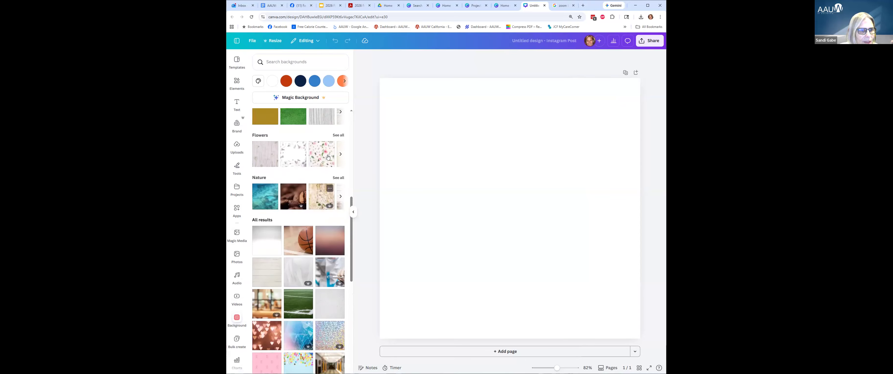
{"action": "scroll", "coordinate": [328, 157], "scroll_direction": "up", "scroll_amount": 6}
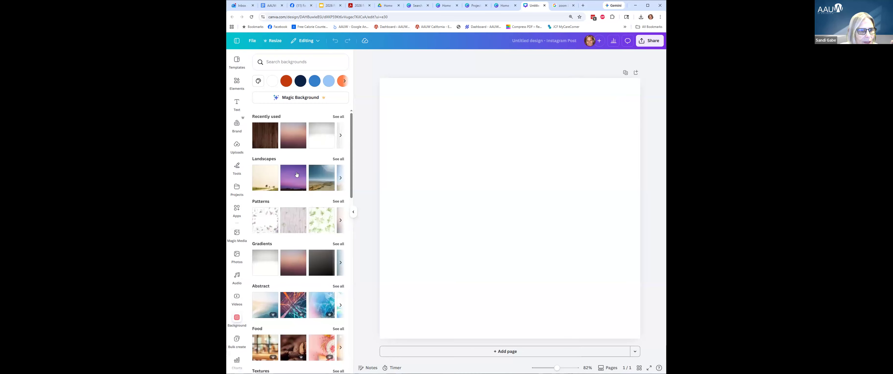
{"action": "left_click", "coordinate": [291, 179]}
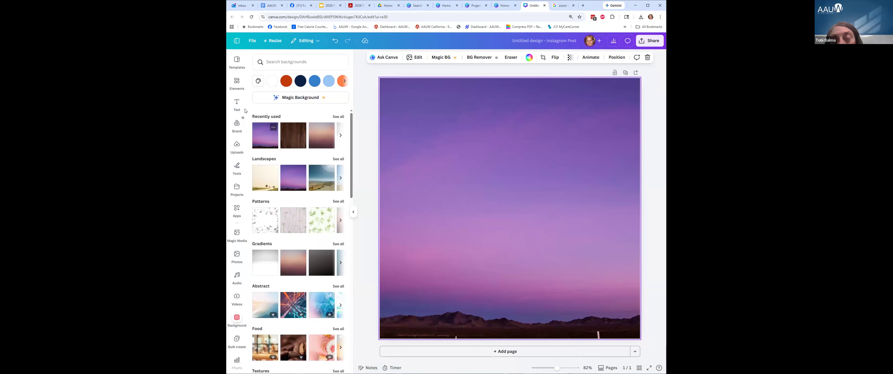
{"action": "left_click", "coordinate": [238, 104]}
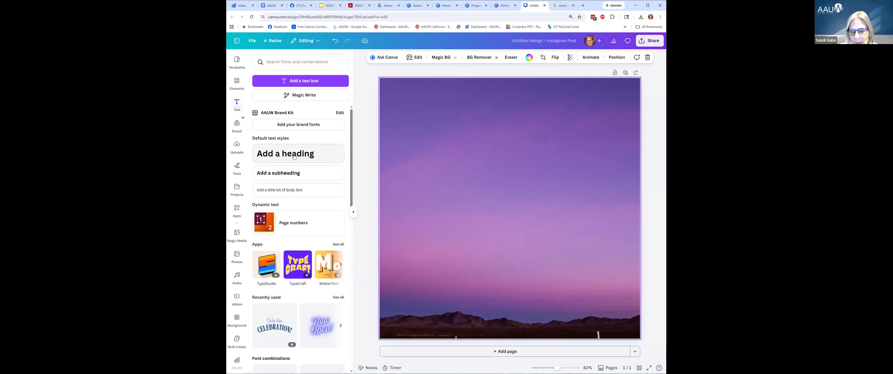
Add a '2025-2026' heading, enlarge it to size 117, and centre it on the page.
{"action": "left_click", "coordinate": [296, 154]}
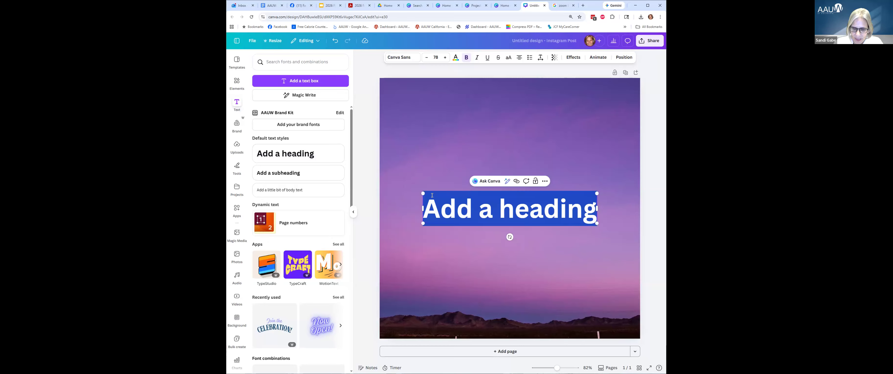
{"action": "type", "text": "2025-2026"}
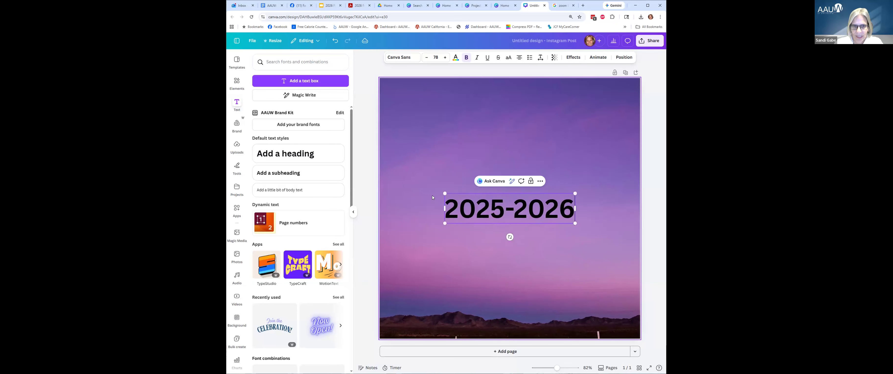
{"action": "left_click", "coordinate": [458, 208]}
{"action": "left_click_drag", "start_coordinate": [575, 194], "coordinate": [606, 186]}
{"action": "left_click_drag", "start_coordinate": [444, 224], "coordinate": [410, 248]}
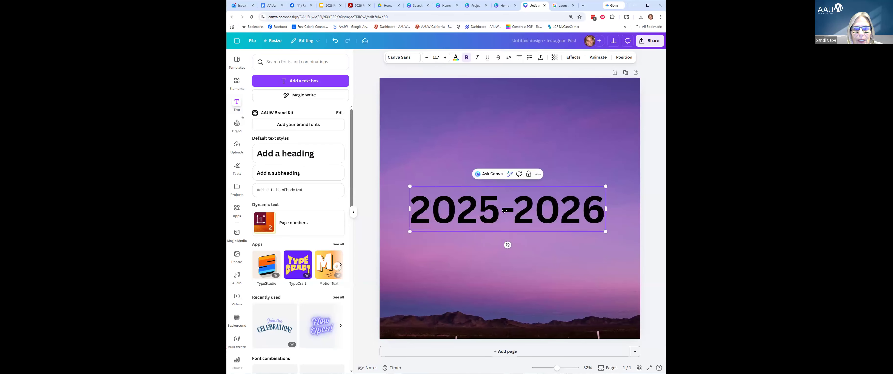
{"action": "mouse_move", "coordinate": [523, 203]}
{"action": "left_mouse_down"}
{"action": "mouse_move", "coordinate": [525, 183]}
{"action": "mouse_move", "coordinate": [526, 208]}
{"action": "left_mouse_up"}
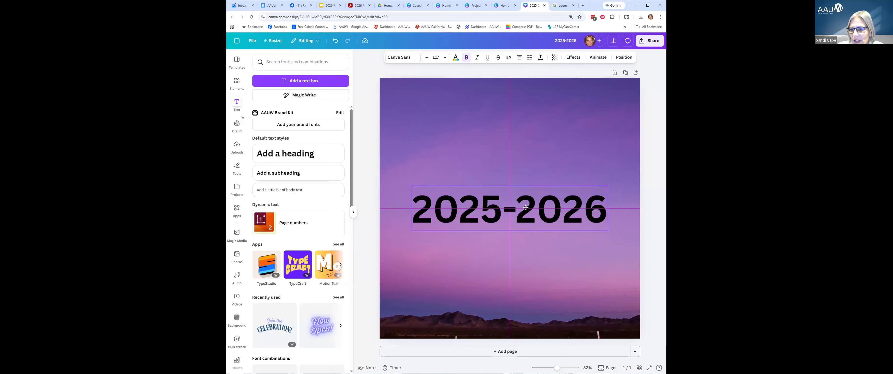
{"action": "left_click_drag", "start_coordinate": [525, 207], "coordinate": [526, 210]}
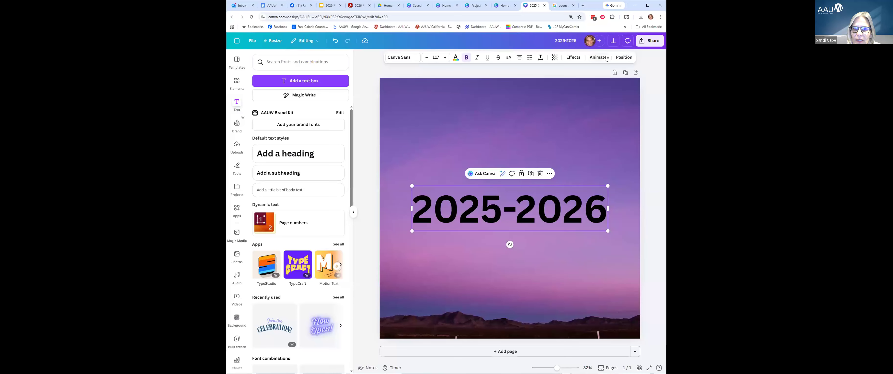
Duplicate the page and change the copy's heading to 2026-2027.
{"action": "left_click", "coordinate": [626, 73]}
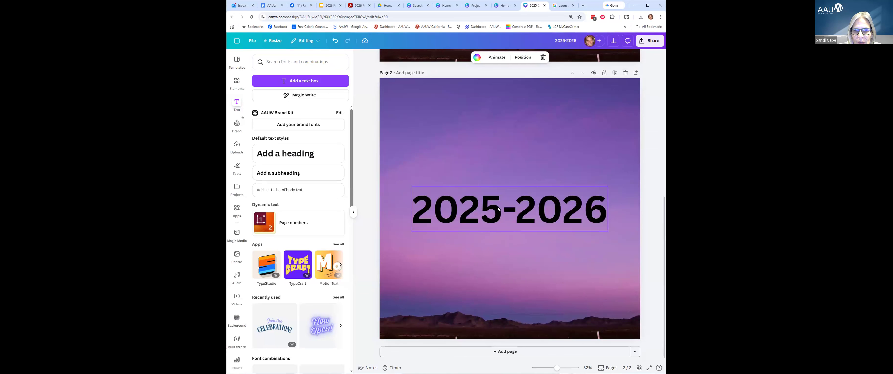
{"action": "left_click", "coordinate": [498, 208]}
{"action": "left_click", "coordinate": [498, 208]}
{"action": "left_click", "coordinate": [498, 207]}
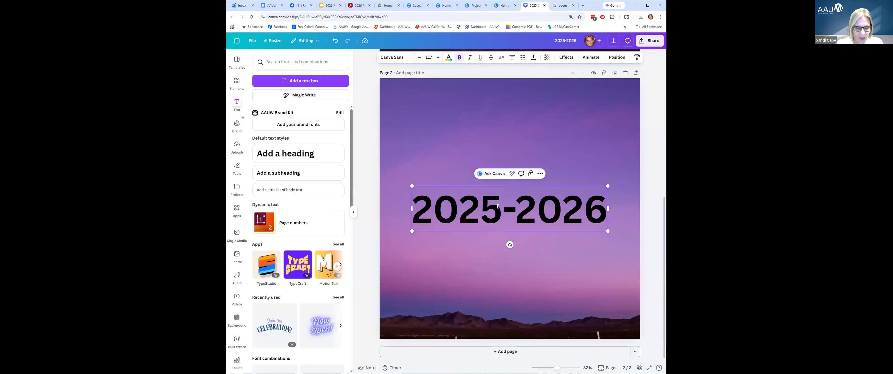
{"action": "key", "text": "BackSpace"}
{"action": "type", "text": "6"}
{"action": "key", "text": "Right"}
{"action": "key", "text": "Right"}
{"action": "key", "text": "Right"}
{"action": "key", "text": "Right"}
{"action": "key", "text": "Right"}
{"action": "key", "text": "Right"}
{"action": "key", "text": "BackSpace"}
{"action": "type", "text": "7"}
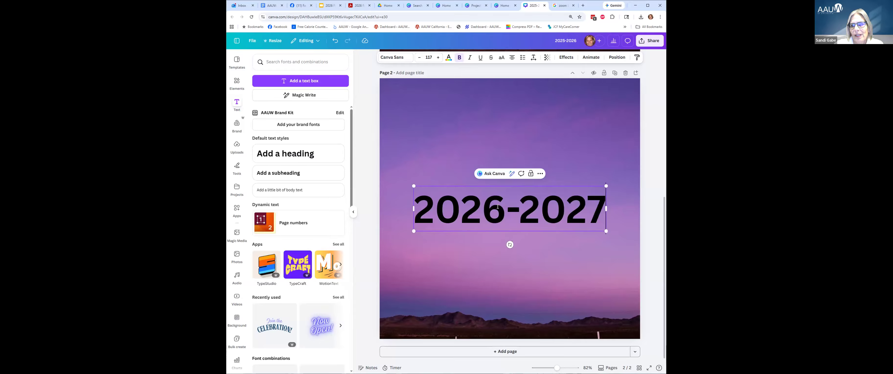
Duplicate page 2 and change the third page's heading to 2027-2028.
{"action": "left_click", "coordinate": [615, 73]}
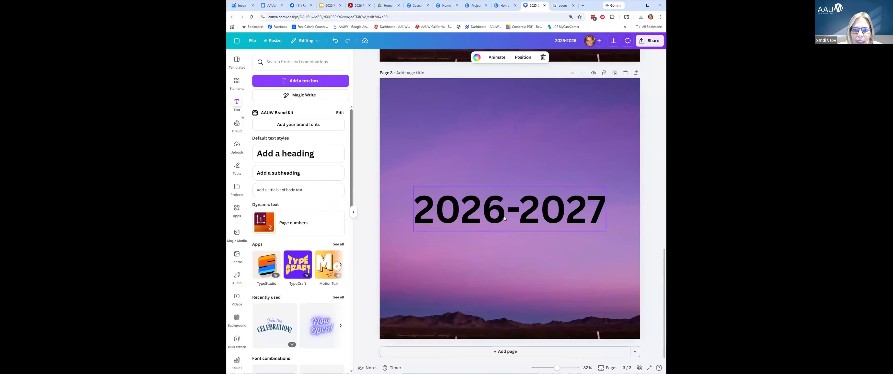
{"action": "double_click", "coordinate": [501, 217]}
{"action": "left_click", "coordinate": [501, 217]}
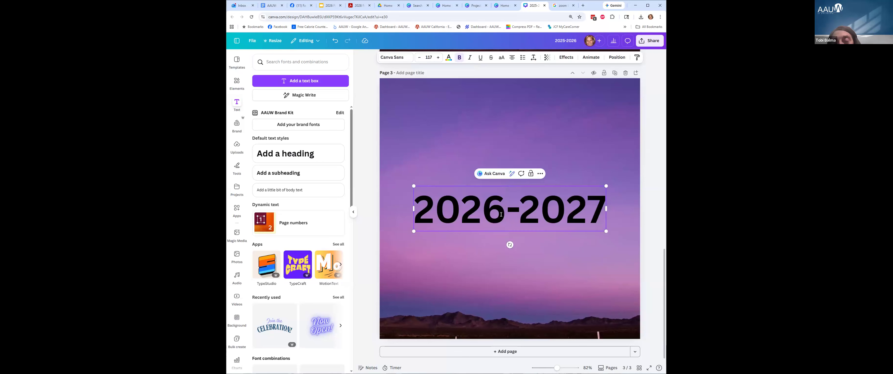
{"action": "key", "text": "BackSpace"}
{"action": "type", "text": "7"}
{"action": "key", "text": "End"}
{"action": "key", "text": "BackSpace"}
{"action": "type", "text": "8"}
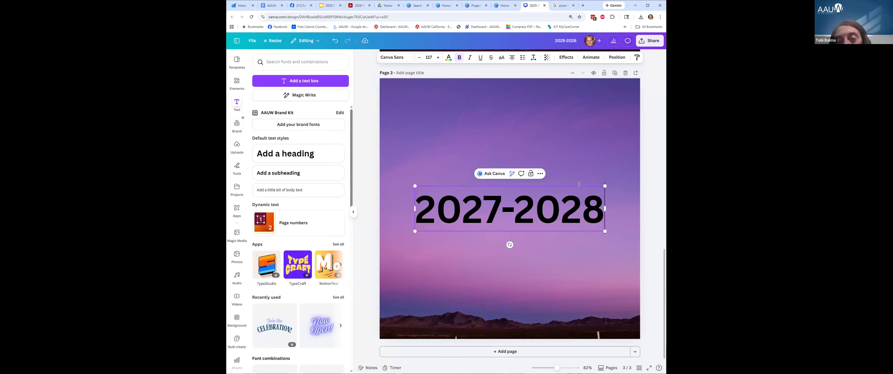
{"action": "left_click", "coordinate": [656, 195]}
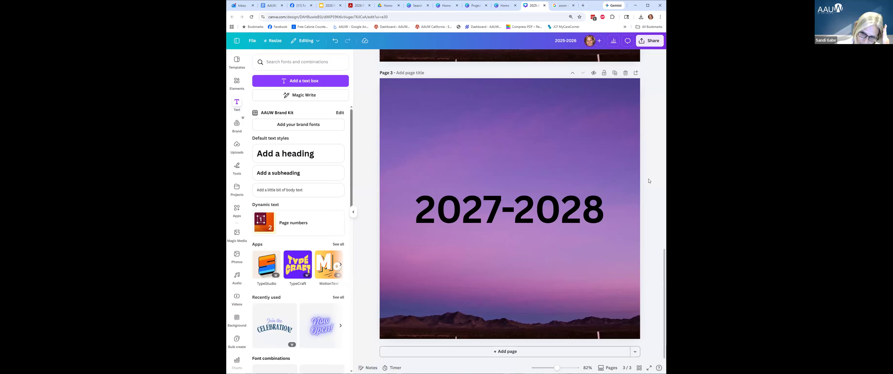
Rename the design to Years.
{"action": "scroll", "coordinate": [648, 179], "scroll_direction": "up", "scroll_amount": 15}
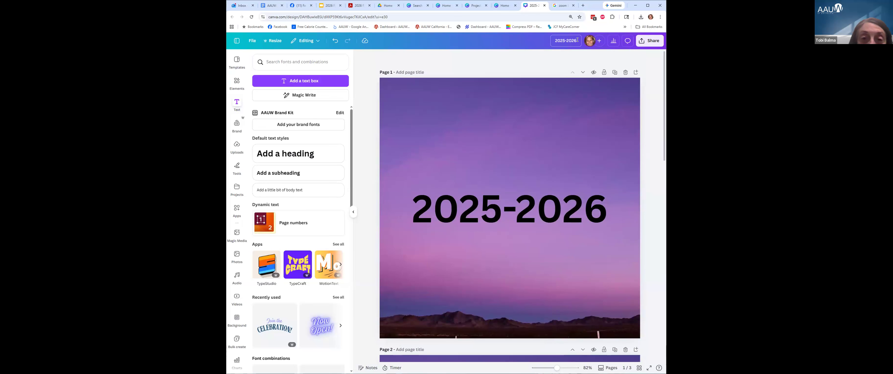
{"action": "left_click", "coordinate": [557, 41]}
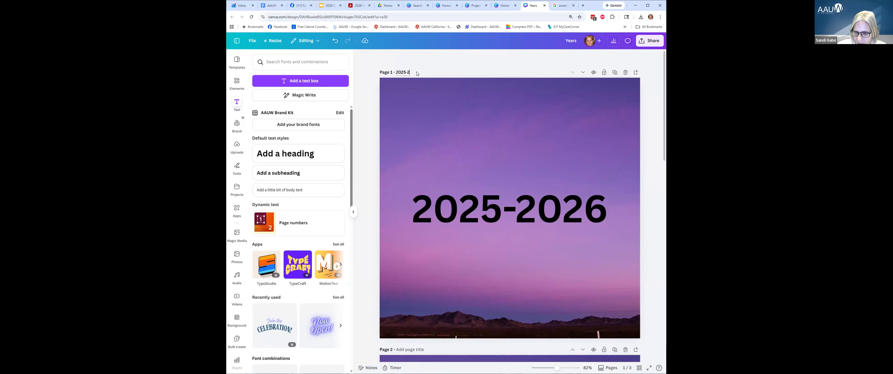
{"action": "scroll", "coordinate": [406, 221], "scroll_direction": "down", "scroll_amount": 3}
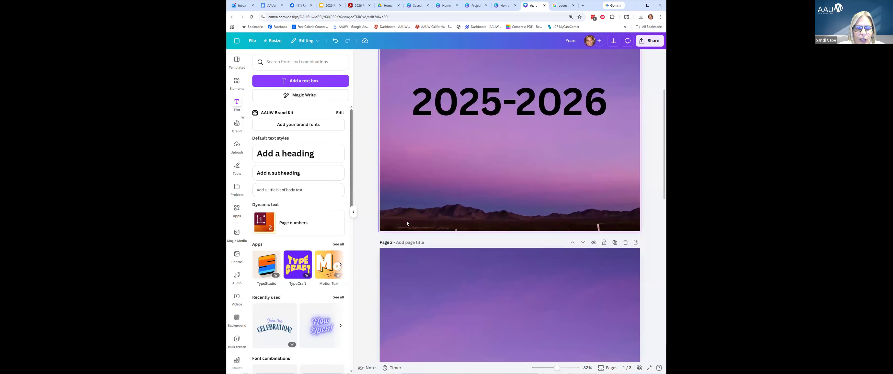
Give pages 2 and 3 the page titles 2026-2027 and 2027-2028.
{"action": "left_click", "coordinate": [415, 242]}
{"action": "type", "text": "2"}
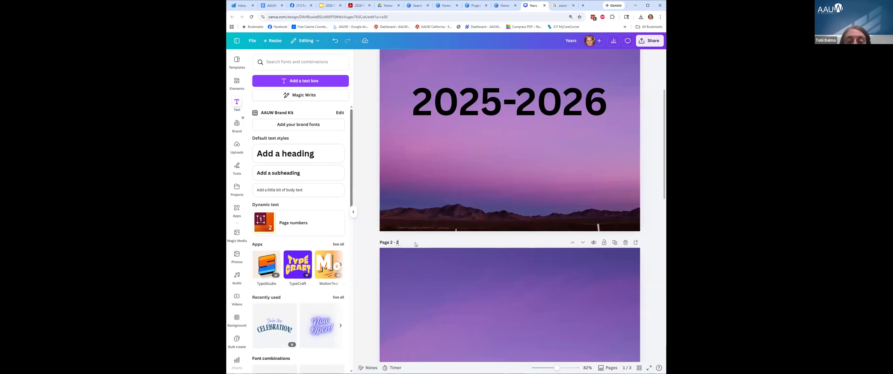
{"action": "type", "text": "026-202"}
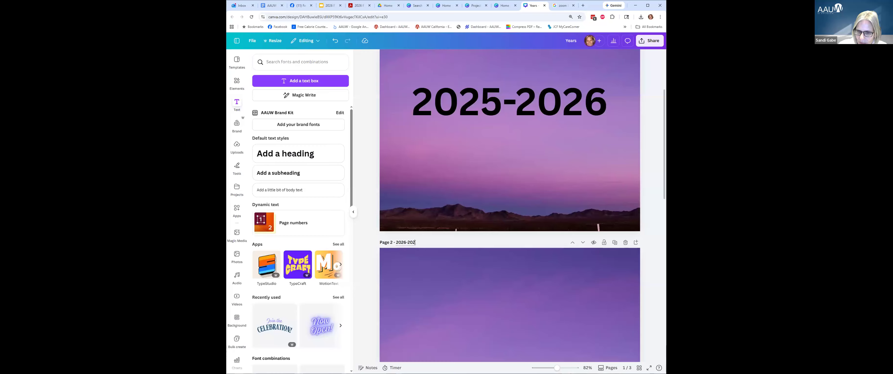
{"action": "scroll", "coordinate": [446, 143], "scroll_direction": "down", "scroll_amount": 3}
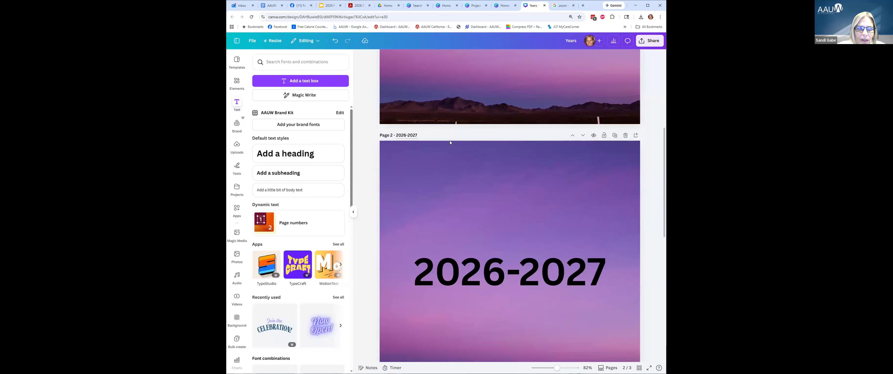
{"action": "scroll", "coordinate": [450, 141], "scroll_direction": "up", "scroll_amount": 5}
{"action": "scroll", "coordinate": [450, 146], "scroll_direction": "down", "scroll_amount": 5}
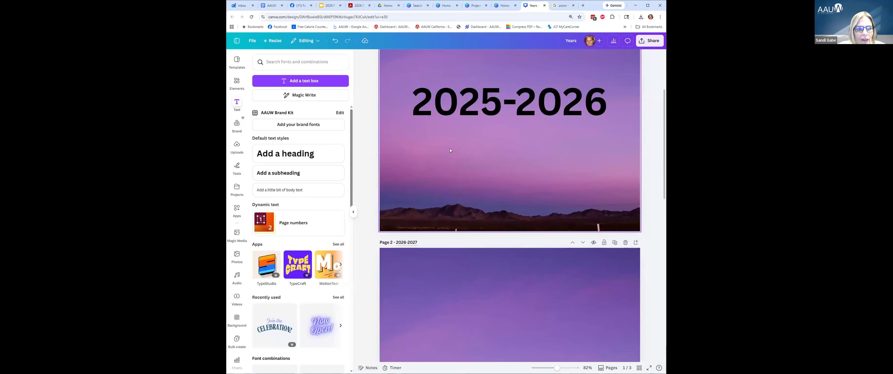
{"action": "scroll", "coordinate": [450, 152], "scroll_direction": "down", "scroll_amount": 2}
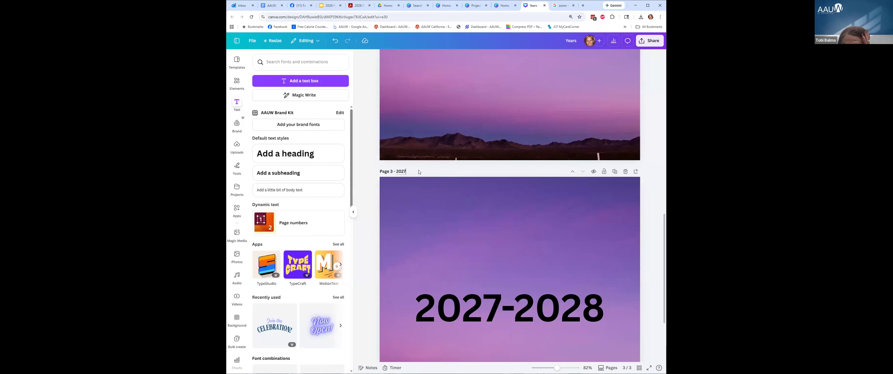
{"action": "type", "text": "28"}
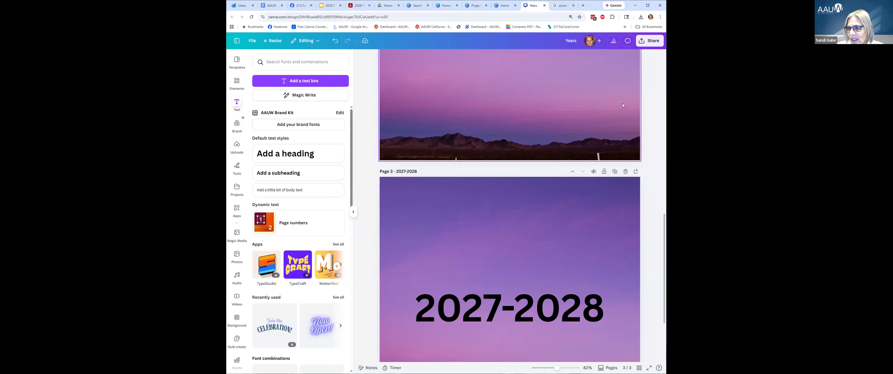
{"action": "scroll", "coordinate": [604, 100], "scroll_direction": "up", "scroll_amount": 3}
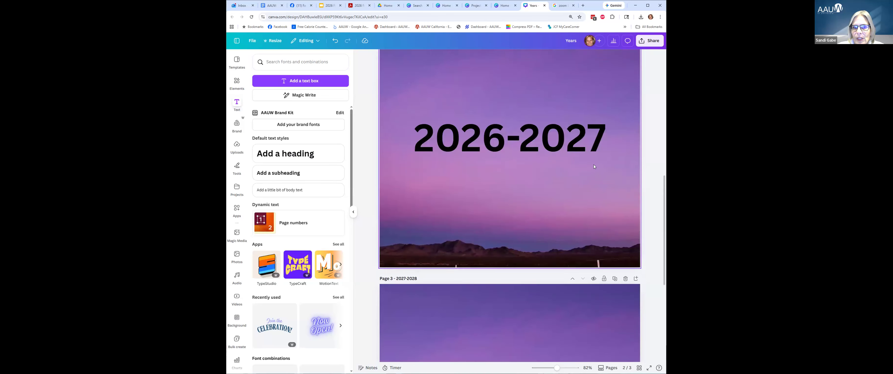
{"action": "scroll", "coordinate": [594, 165], "scroll_direction": "down", "scroll_amount": 1}
Replace page 3's background with the pink-peach gradient.
{"action": "left_click", "coordinate": [572, 276]}
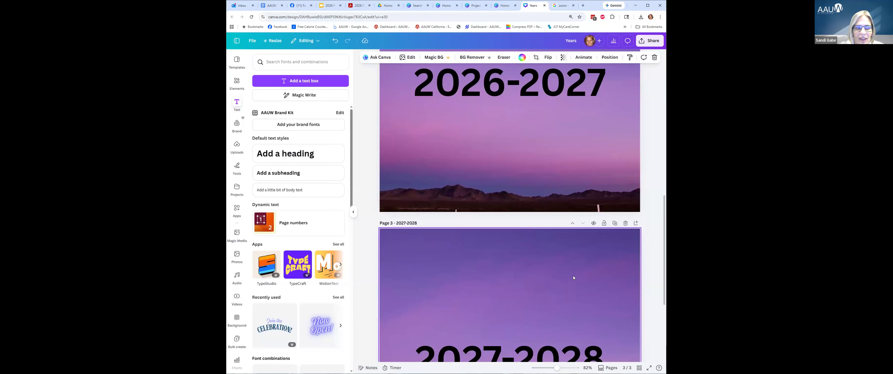
{"action": "left_click", "coordinate": [232, 328]}
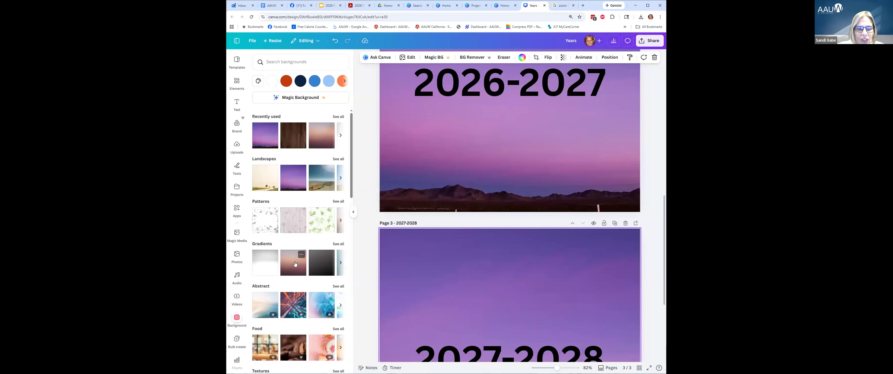
{"action": "left_click", "coordinate": [286, 257]}
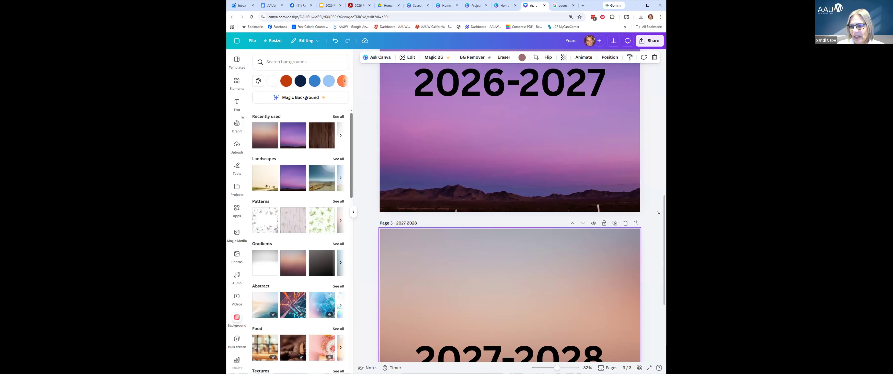
{"action": "scroll", "coordinate": [647, 263], "scroll_direction": "down", "scroll_amount": 3}
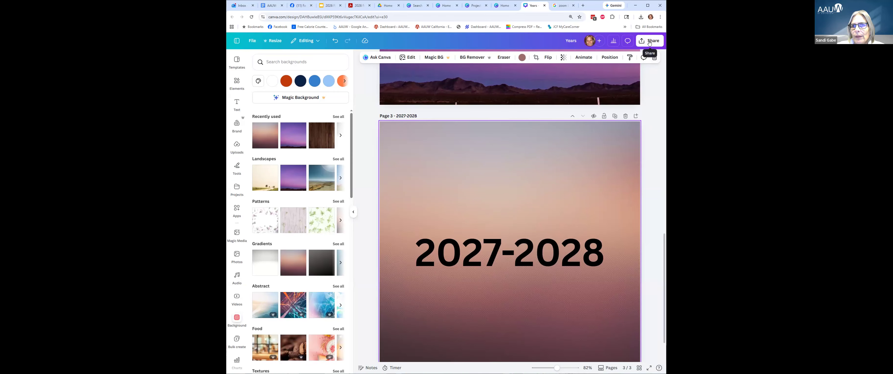
Download pages 1–3 of the Years design as PNG images.
{"action": "left_click", "coordinate": [649, 43]}
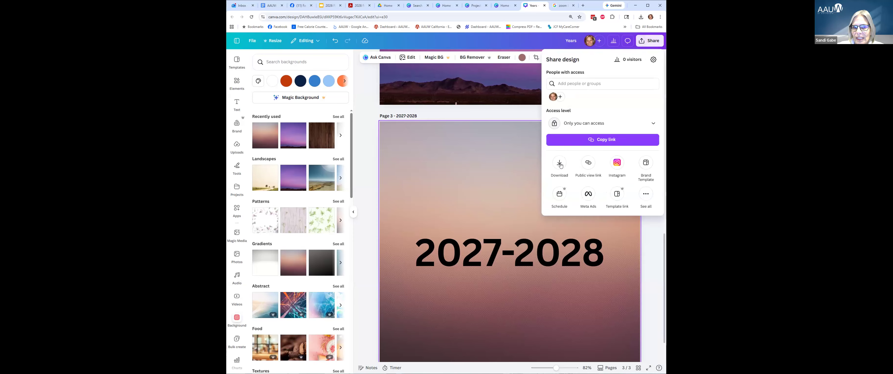
{"action": "left_click", "coordinate": [560, 165]}
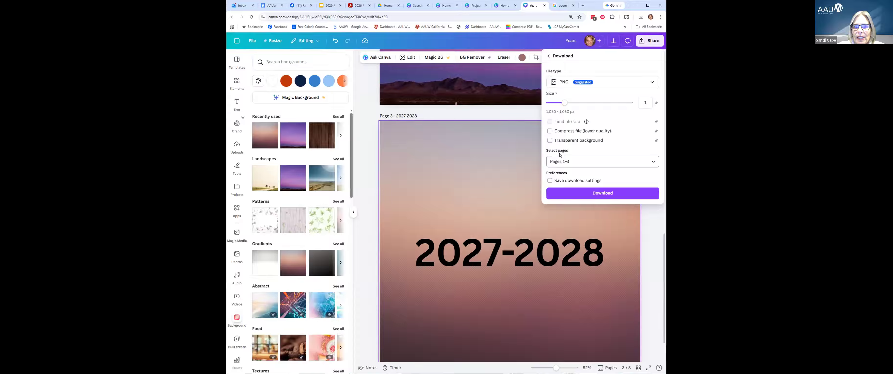
{"action": "left_click", "coordinate": [560, 162]}
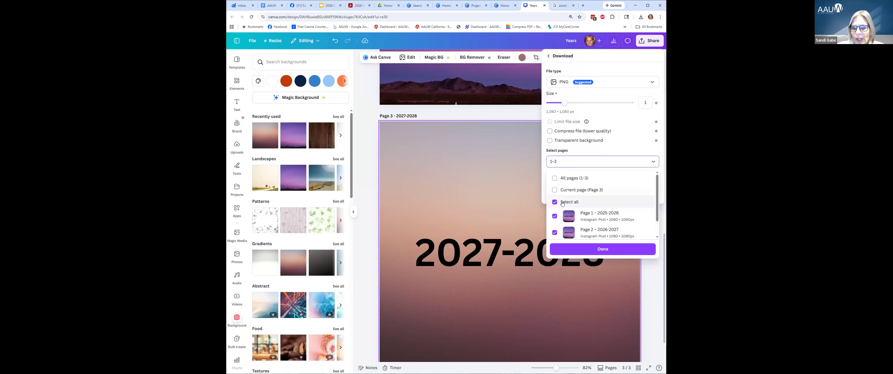
{"action": "scroll", "coordinate": [566, 226], "scroll_direction": "down", "scroll_amount": 1}
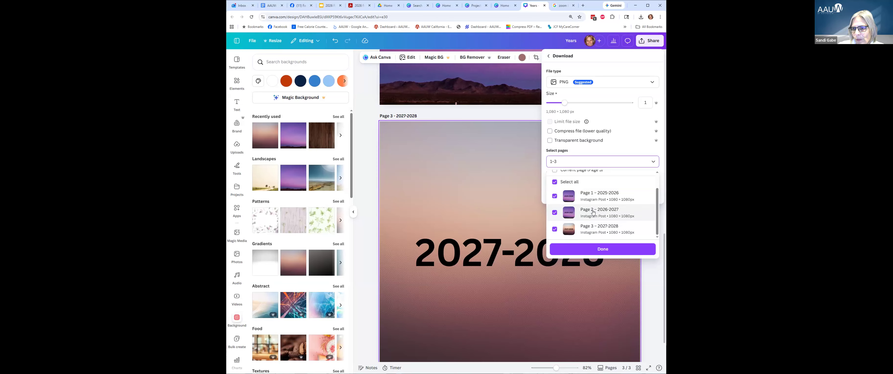
{"action": "left_click", "coordinate": [595, 250]}
{"action": "left_click", "coordinate": [606, 194]}
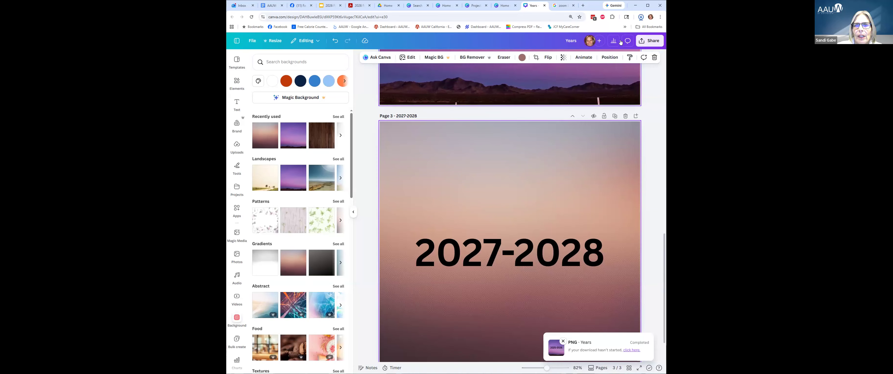
Show the downloaded Years (1).zip in its folder and dismiss the download notice.
{"action": "left_click", "coordinate": [640, 17]}
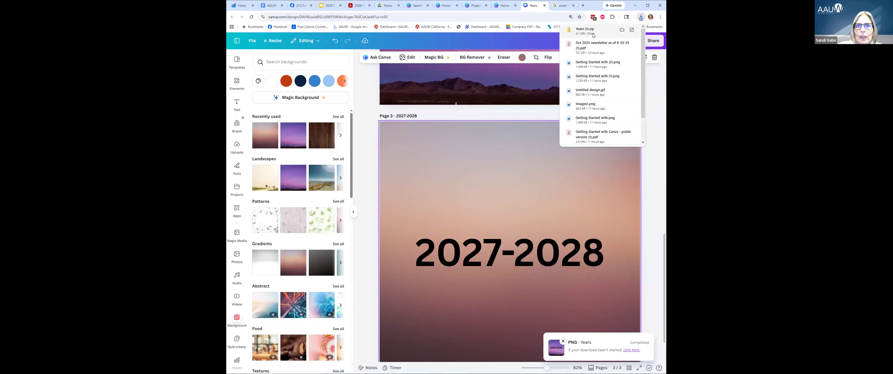
{"action": "left_click", "coordinate": [621, 32]}
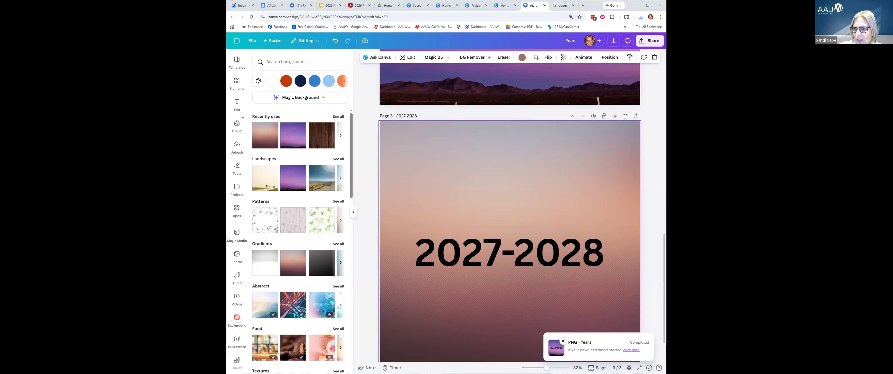
{"action": "left_click", "coordinate": [418, 310]}
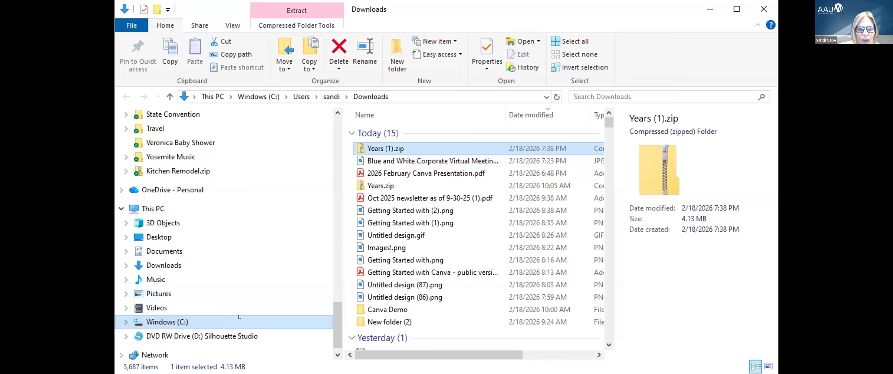
Extract Years (1).zip in Downloads so a new Years (1) folder appears beside it.
{"action": "scroll", "coordinate": [238, 315], "scroll_direction": "up", "scroll_amount": 10}
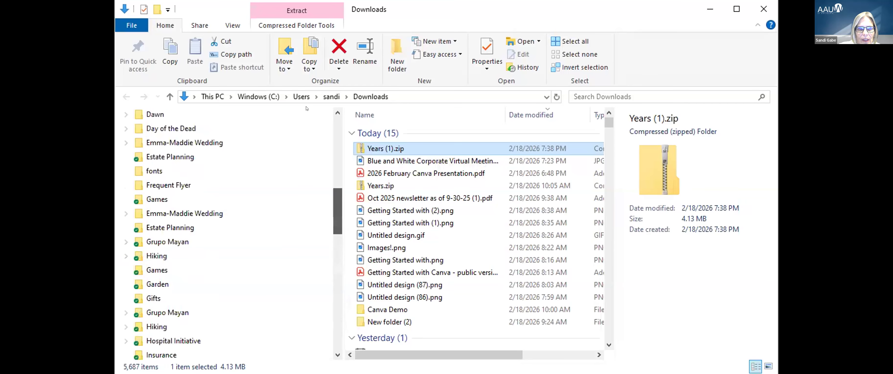
{"action": "scroll", "coordinate": [306, 108], "scroll_direction": "up", "scroll_amount": 5}
{"action": "left_click", "coordinate": [157, 152]}
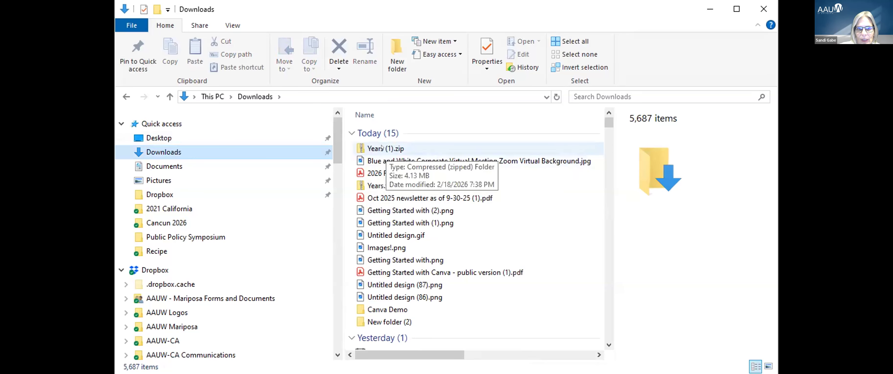
{"action": "double_click", "coordinate": [382, 147]}
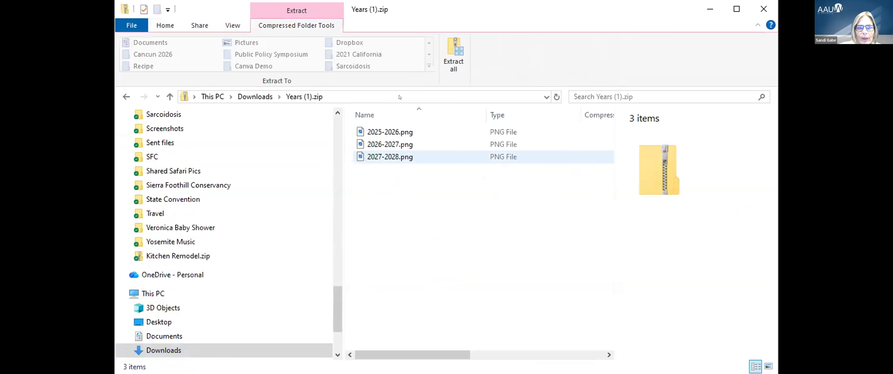
{"action": "left_click", "coordinate": [454, 49]}
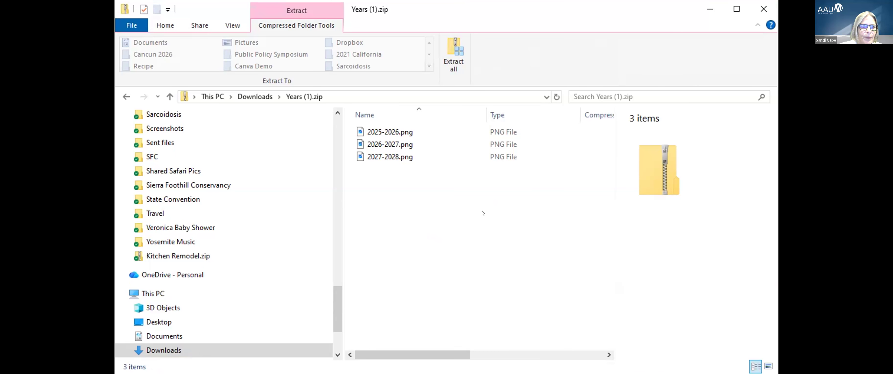
{"action": "left_click_drag", "start_coordinate": [335, 302], "coordinate": [307, 89]}
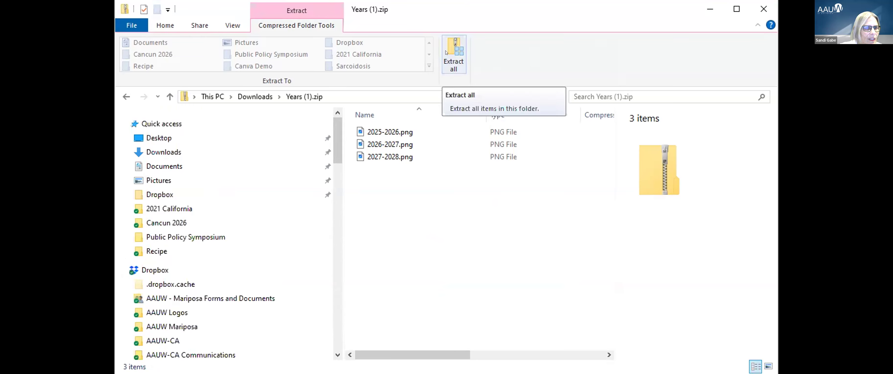
{"action": "left_click", "coordinate": [181, 154]}
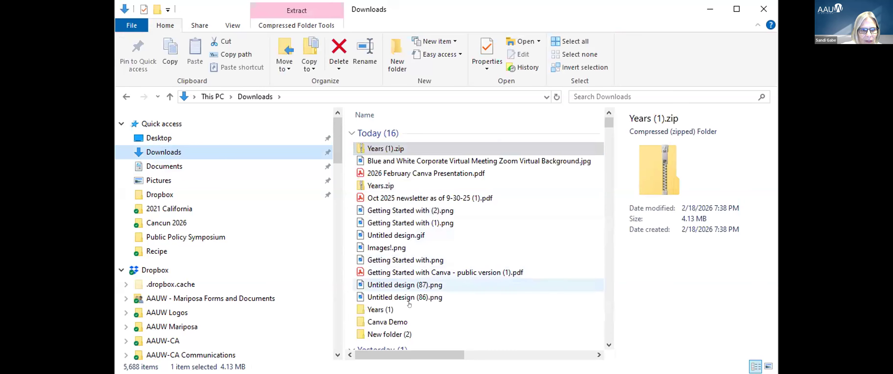
{"action": "double_click", "coordinate": [383, 185]}
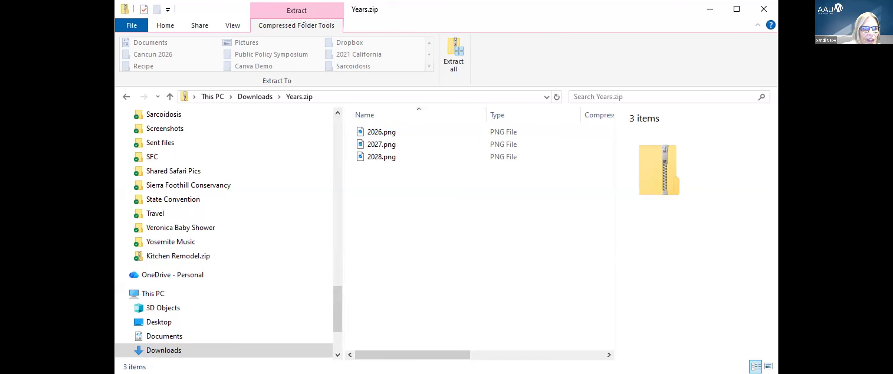
{"action": "left_click_drag", "start_coordinate": [337, 306], "coordinate": [211, 115]}
{"action": "scroll", "coordinate": [316, 155], "scroll_direction": "up", "scroll_amount": 7}
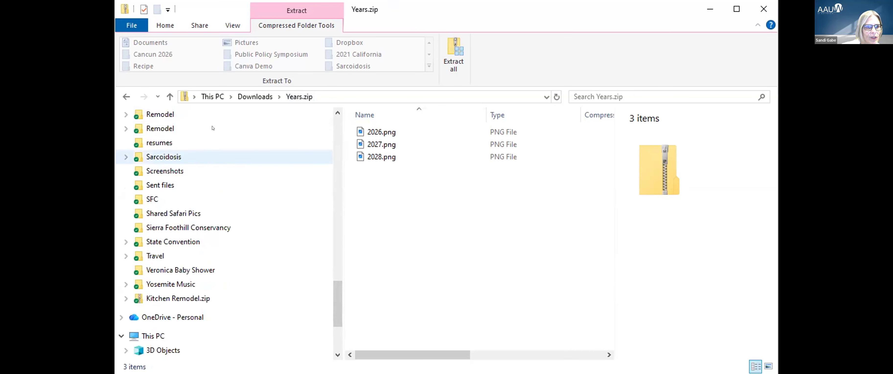
{"action": "scroll", "coordinate": [289, 163], "scroll_direction": "up", "scroll_amount": 15}
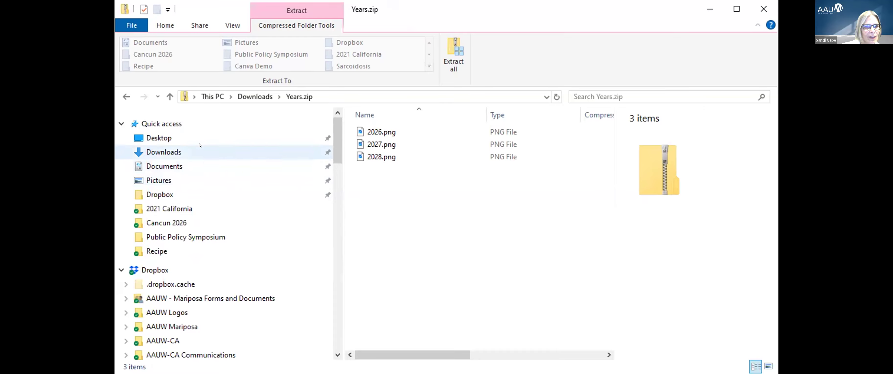
{"action": "left_click", "coordinate": [200, 152]}
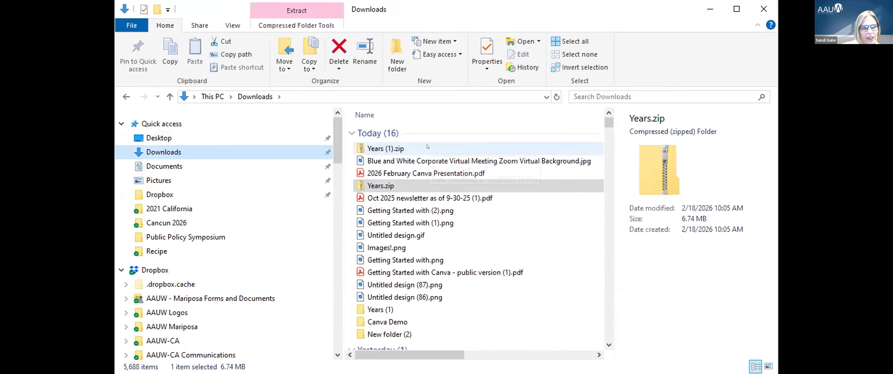
Select the extracted Years (1) folder to view its 2025-2026, 2026-2027 and 2027-2028 PNGs.
{"action": "left_click", "coordinate": [390, 309]}
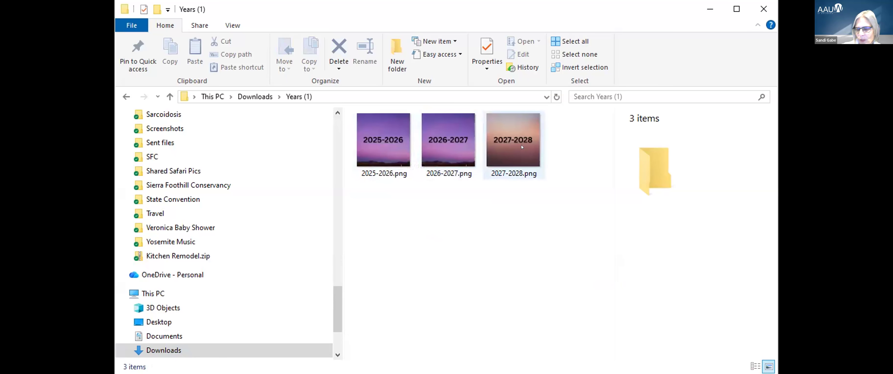
{"action": "mouse_move", "coordinate": [521, 145]}
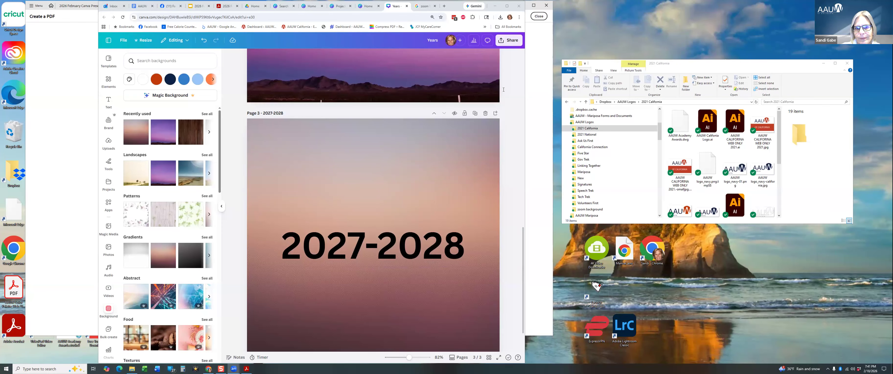
{"action": "left_click", "coordinate": [501, 39]}
{"action": "left_click", "coordinate": [422, 157]}
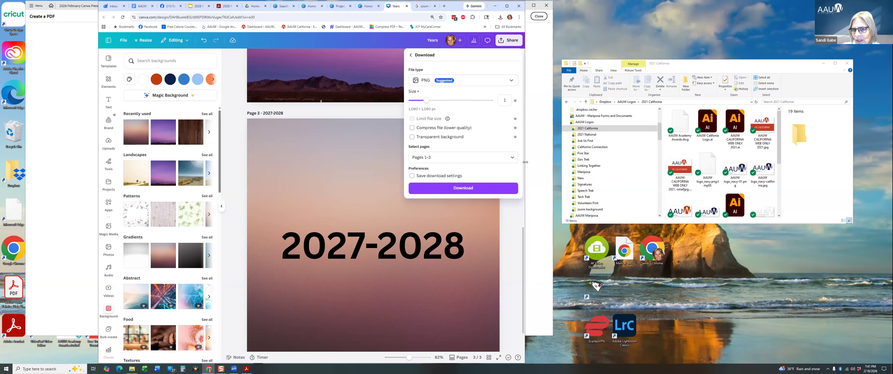
{"action": "left_click", "coordinate": [495, 129]}
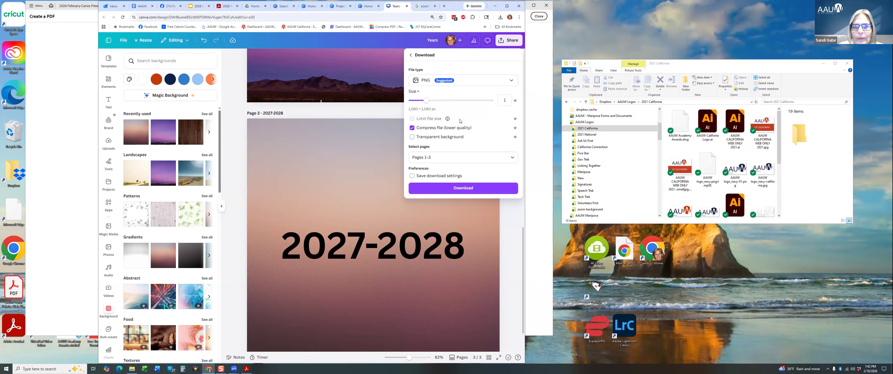
{"action": "left_click", "coordinate": [411, 128]}
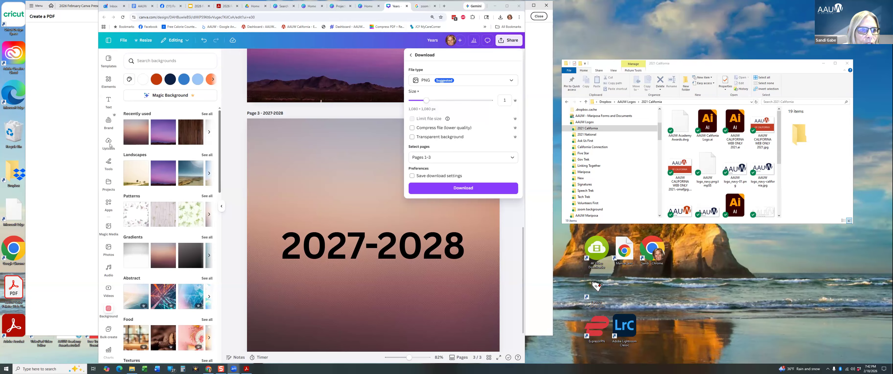
{"action": "key", "text": "Escape"}
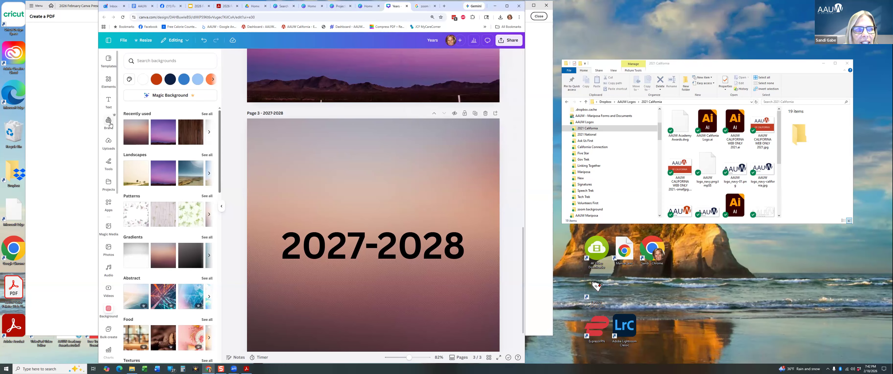
Add a small AAUW California Speech Trek brand logo to page 3's top-left, then go to the February presentation.
{"action": "left_click", "coordinate": [109, 123]}
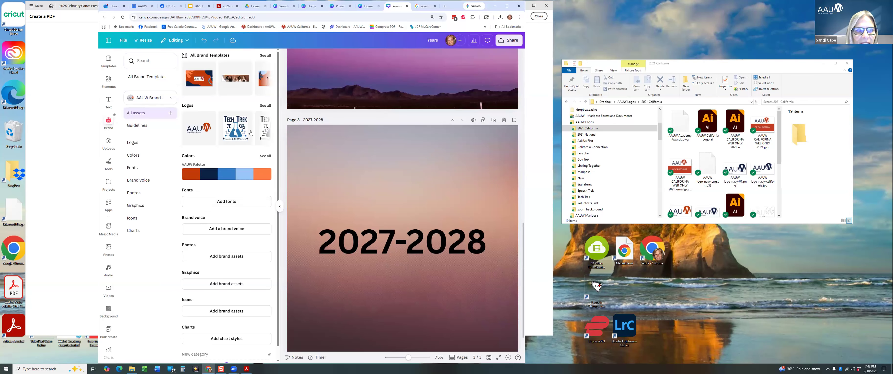
{"action": "left_click", "coordinate": [265, 106]}
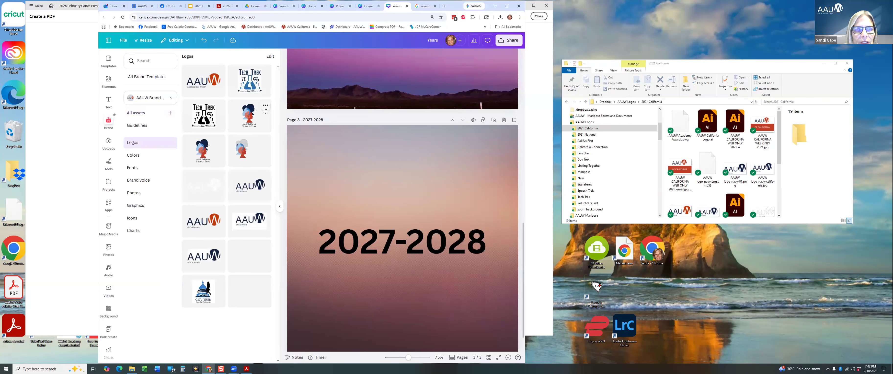
{"action": "left_click_drag", "start_coordinate": [248, 150], "coordinate": [320, 161]}
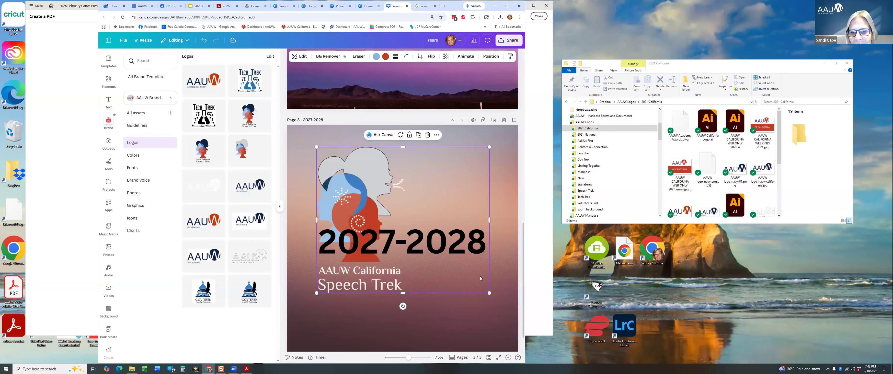
{"action": "left_click_drag", "start_coordinate": [463, 277], "coordinate": [358, 204]}
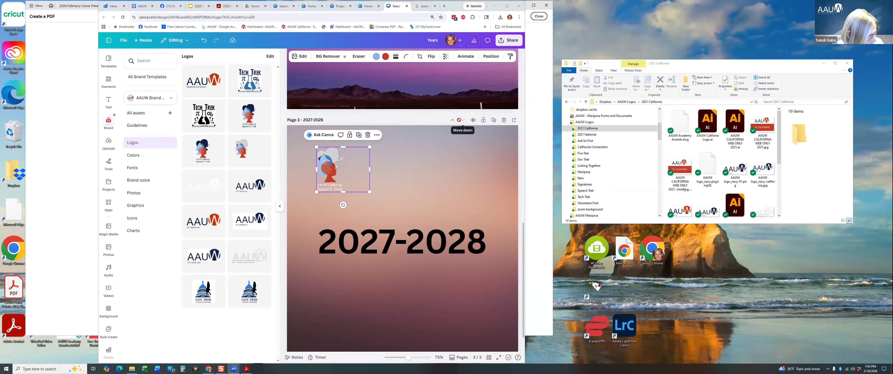
{"action": "left_click", "coordinate": [198, 5]}
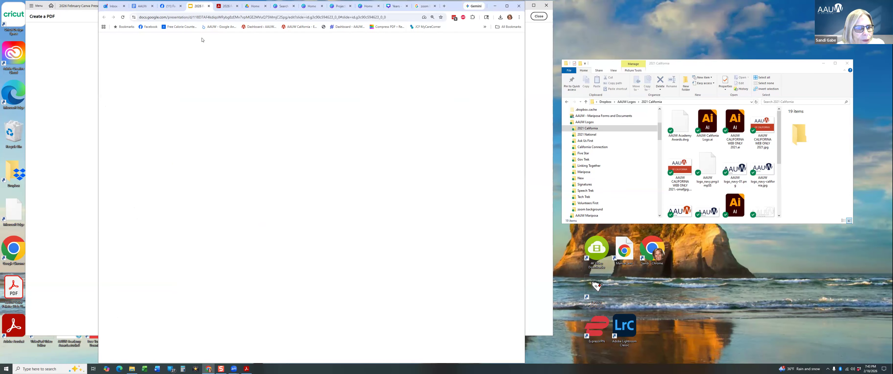
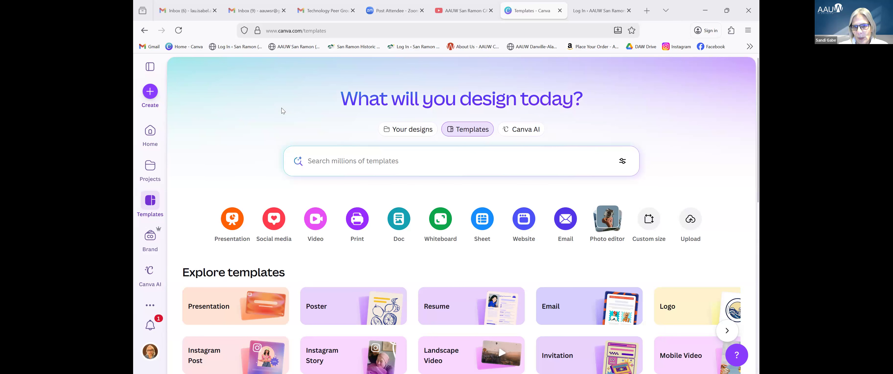
From the Video options, create a blank 1920 × 1080 Landscape Video design.
{"action": "left_click", "coordinate": [315, 219]}
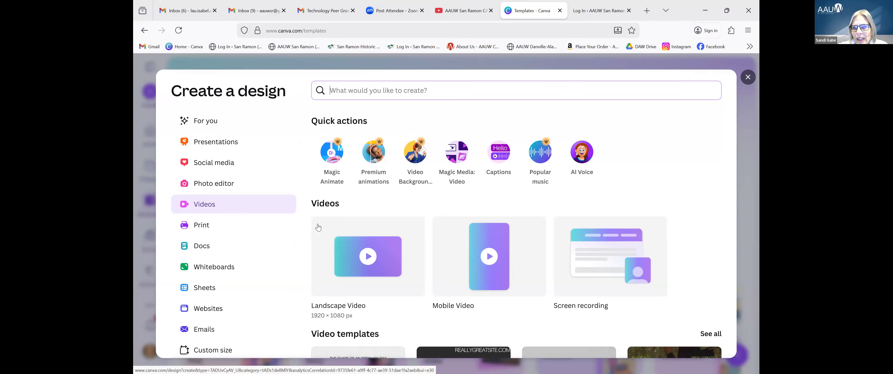
{"action": "scroll", "coordinate": [318, 227], "scroll_direction": "down", "scroll_amount": 5}
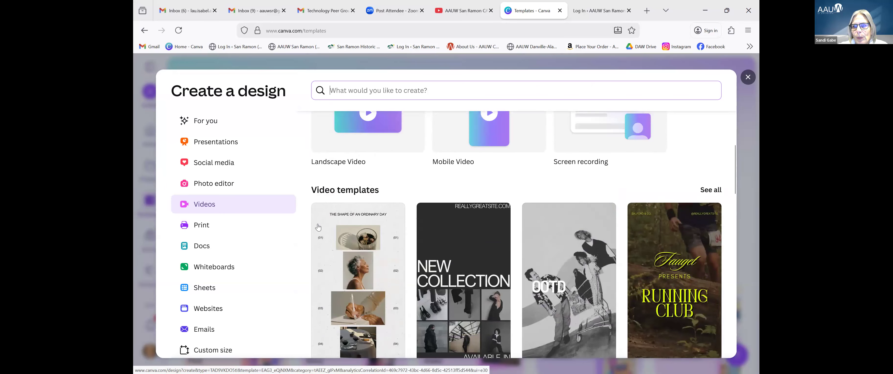
{"action": "scroll", "coordinate": [368, 245], "scroll_direction": "up", "scroll_amount": 4}
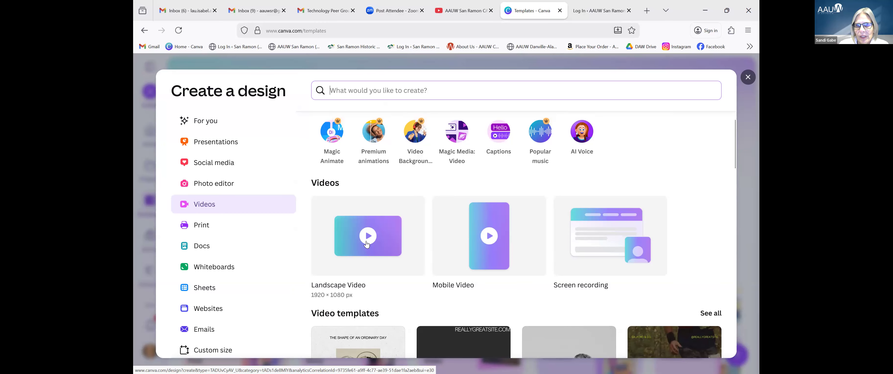
{"action": "scroll", "coordinate": [367, 243], "scroll_direction": "down", "scroll_amount": 6}
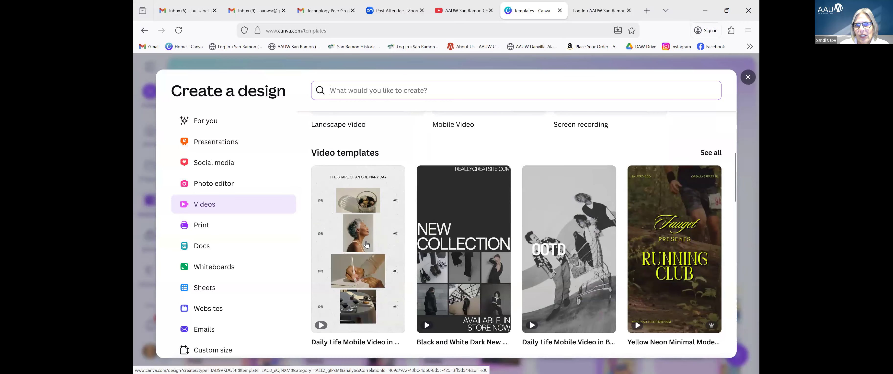
{"action": "scroll", "coordinate": [366, 244], "scroll_direction": "down", "scroll_amount": 8}
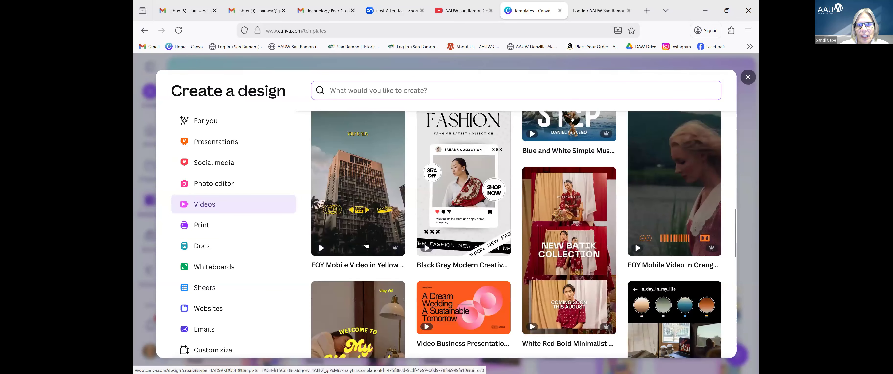
{"action": "scroll", "coordinate": [366, 244], "scroll_direction": "down", "scroll_amount": 5}
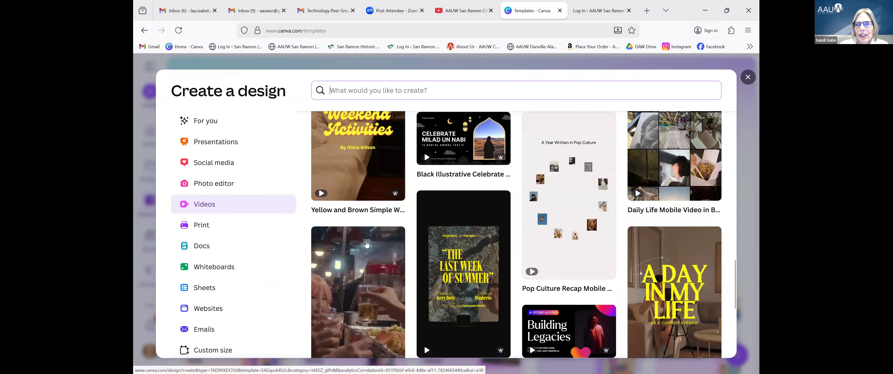
{"action": "scroll", "coordinate": [366, 244], "scroll_direction": "up", "scroll_amount": 8}
{"action": "scroll", "coordinate": [366, 243], "scroll_direction": "up", "scroll_amount": 10}
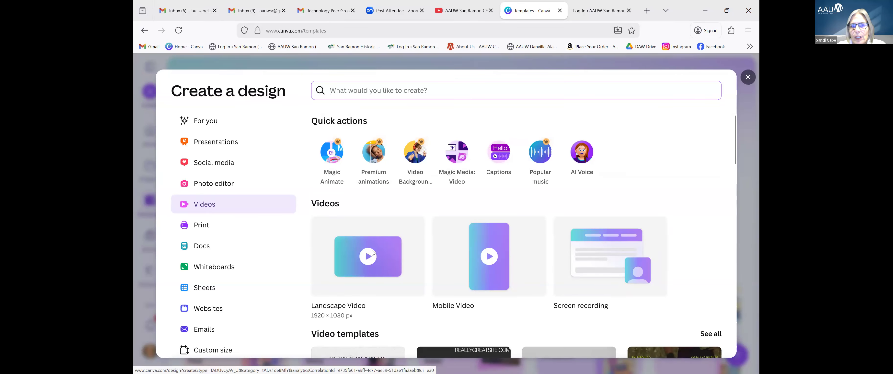
{"action": "left_click", "coordinate": [372, 253]}
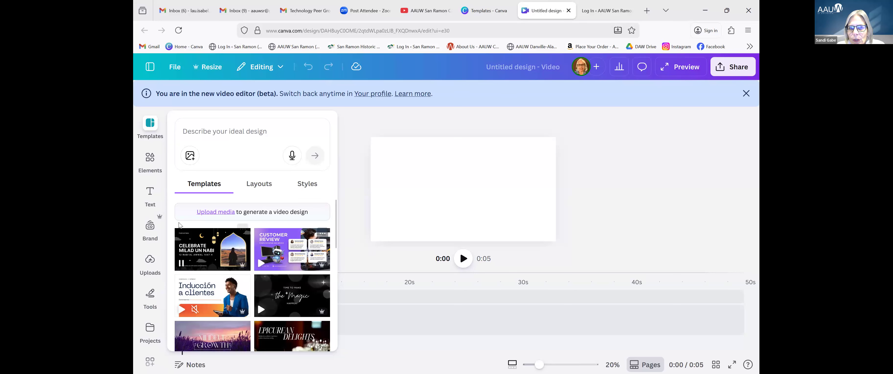
Open the Uploads image library and scroll down to the event photos.
{"action": "left_click", "coordinate": [151, 266]}
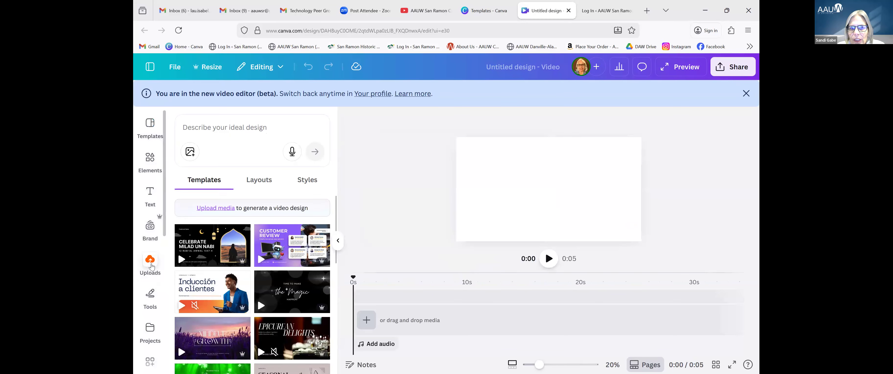
{"action": "mouse_move", "coordinate": [273, 235]}
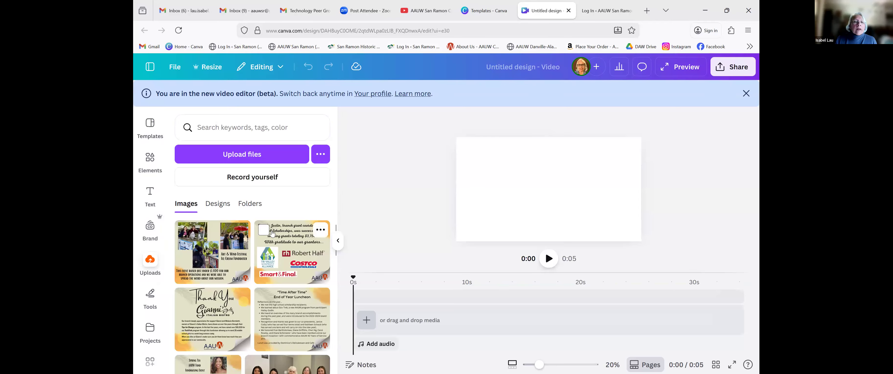
{"action": "scroll", "coordinate": [272, 235], "scroll_direction": "down", "scroll_amount": 10}
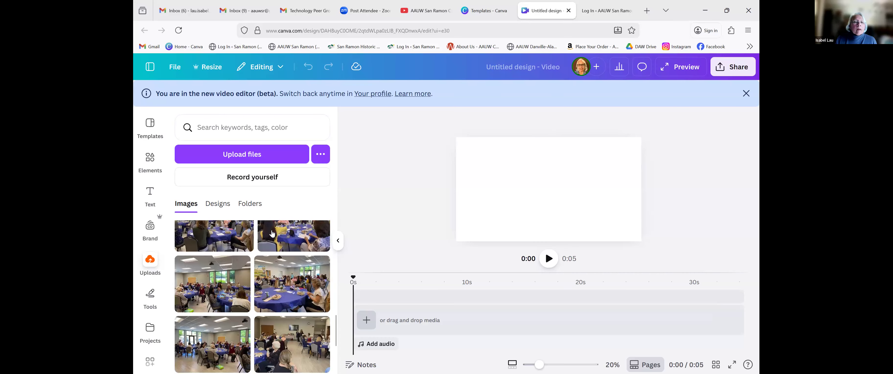
{"action": "scroll", "coordinate": [272, 233], "scroll_direction": "down", "scroll_amount": 3}
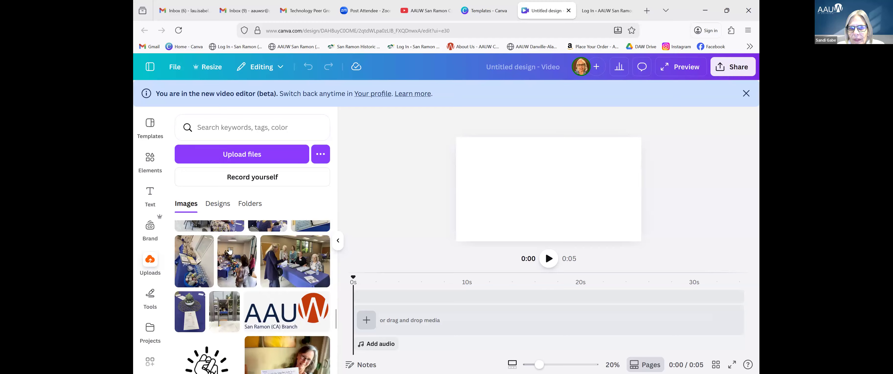
{"action": "mouse_move", "coordinate": [227, 303]}
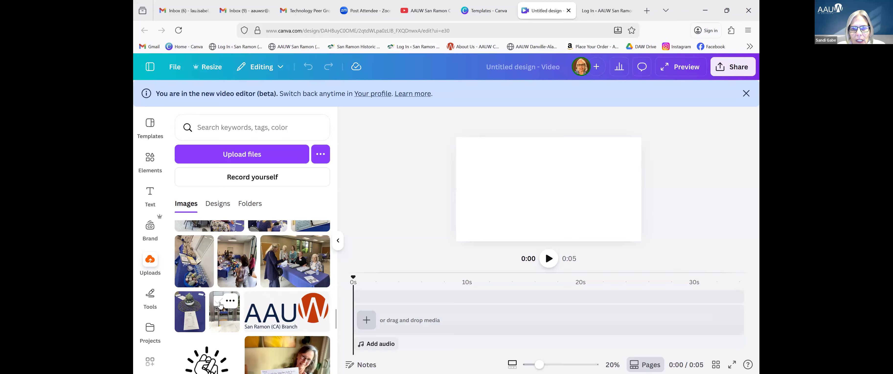
Tick the doorway, plant, table, water-bottle, document and luncheon event photos.
{"action": "left_click", "coordinate": [219, 302]}
{"action": "left_click", "coordinate": [184, 301]}
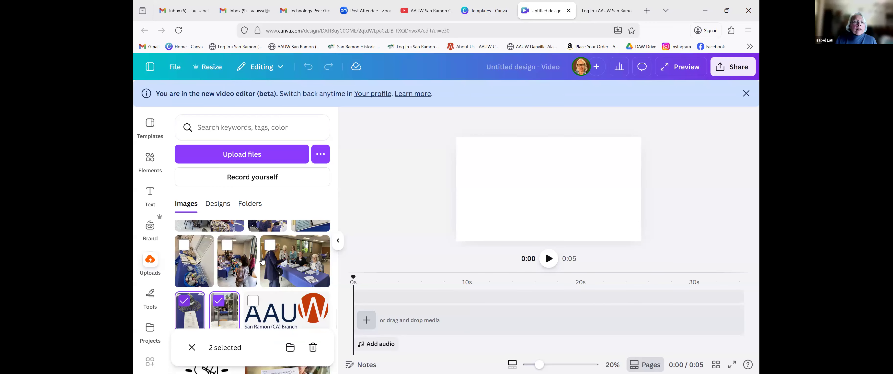
{"action": "left_click", "coordinate": [270, 245]}
{"action": "left_click", "coordinate": [226, 246]}
{"action": "left_click", "coordinate": [184, 247]}
{"action": "scroll", "coordinate": [184, 247], "scroll_direction": "up", "scroll_amount": 3}
{"action": "left_click", "coordinate": [301, 250]}
{"action": "left_click", "coordinate": [258, 251]}
{"action": "left_click", "coordinate": [184, 251]}
{"action": "scroll", "coordinate": [246, 263], "scroll_direction": "up", "scroll_amount": 4}
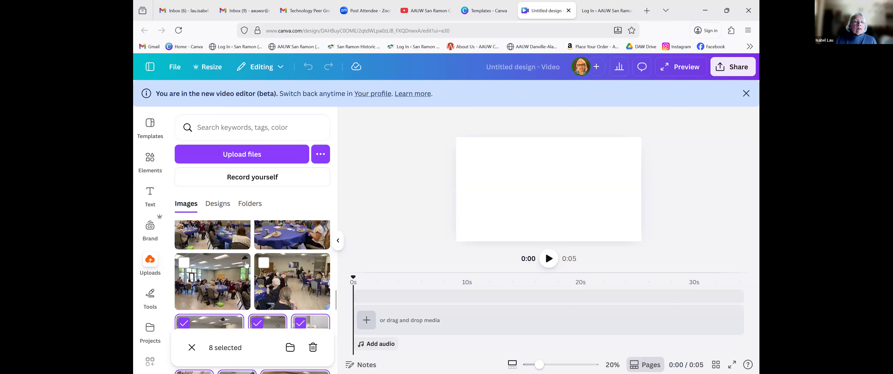
{"action": "left_click", "coordinate": [264, 282]}
{"action": "left_click", "coordinate": [244, 278]}
{"action": "left_click", "coordinate": [264, 224]}
{"action": "left_click", "coordinate": [184, 224]}
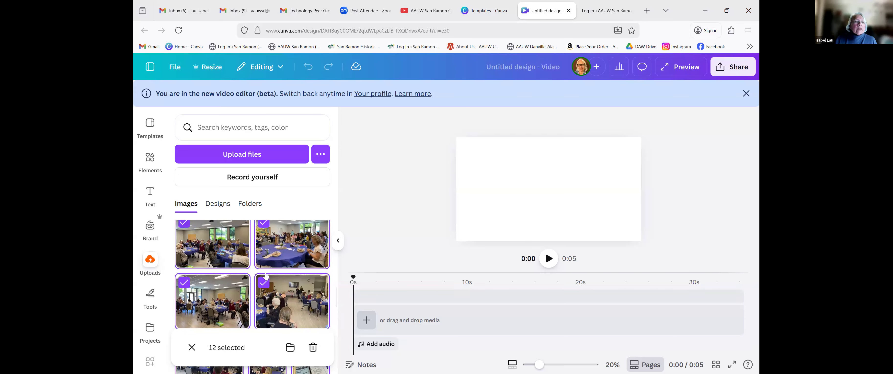
{"action": "scroll", "coordinate": [266, 277], "scroll_direction": "up", "scroll_amount": 1}
{"action": "left_click", "coordinate": [266, 287]}
{"action": "left_click", "coordinate": [184, 287]}
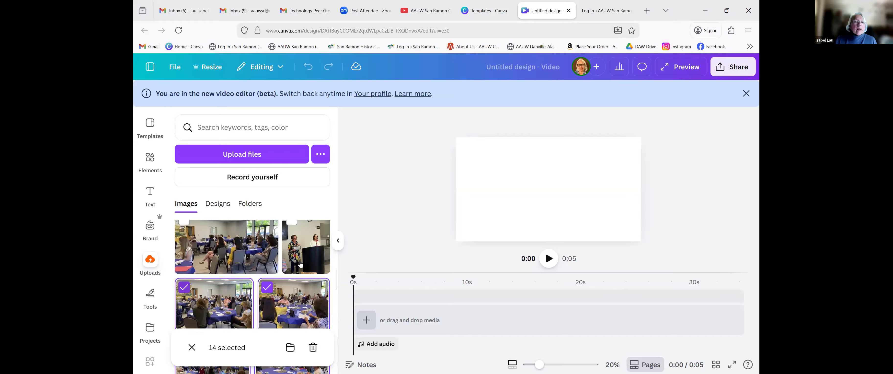
Add the podium, banquet-room, speakers, group and mural group photos to the selection.
{"action": "scroll", "coordinate": [300, 265], "scroll_direction": "up", "scroll_amount": 2}
{"action": "left_click", "coordinate": [292, 282]}
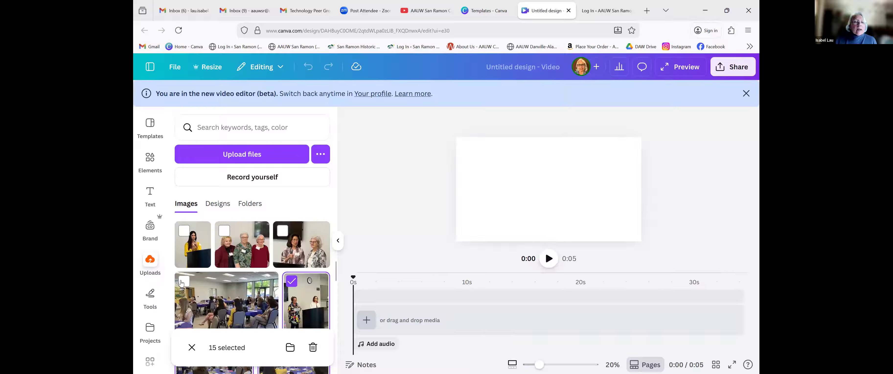
{"action": "left_click", "coordinate": [184, 281]}
{"action": "left_click", "coordinate": [282, 230]}
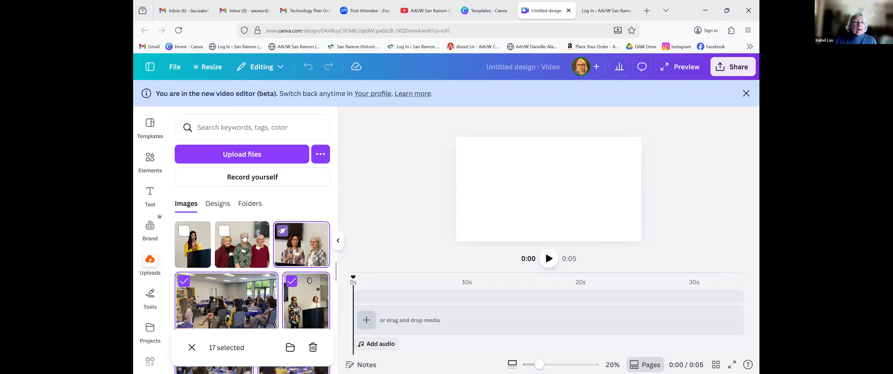
{"action": "left_click", "coordinate": [226, 232]}
{"action": "left_click", "coordinate": [184, 231]}
{"action": "scroll", "coordinate": [298, 287], "scroll_direction": "up", "scroll_amount": 2}
{"action": "left_click", "coordinate": [290, 261]}
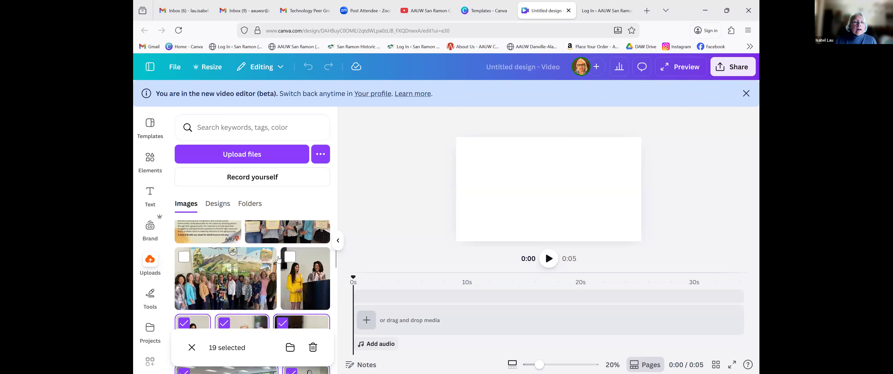
{"action": "left_click", "coordinate": [215, 271]}
Add the certificate group photo and the Spring Tea, Time After Time, Thank You, Art & Wind and grant cards.
{"action": "scroll", "coordinate": [216, 271], "scroll_direction": "up", "scroll_amount": 2}
{"action": "left_click", "coordinate": [255, 261]}
{"action": "left_click", "coordinate": [183, 263]}
{"action": "scroll", "coordinate": [184, 262], "scroll_direction": "up", "scroll_amount": 2}
{"action": "left_click", "coordinate": [263, 254]}
{"action": "left_click", "coordinate": [184, 254]}
{"action": "scroll", "coordinate": [255, 249], "scroll_direction": "up", "scroll_amount": 2}
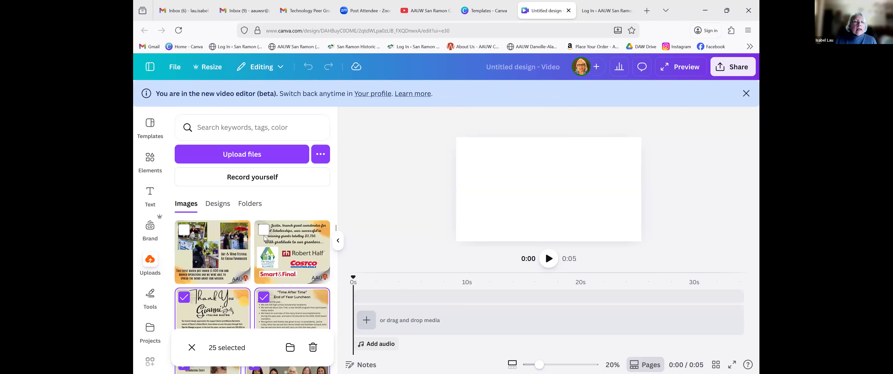
{"action": "left_click", "coordinate": [183, 229]}
{"action": "left_click", "coordinate": [264, 230]}
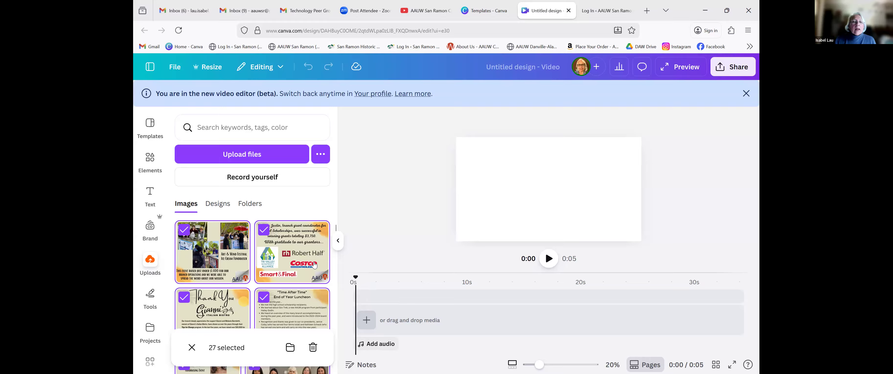
Keep the grant card selected and open the Move 27 items folder choices.
{"action": "left_click", "coordinate": [269, 252]}
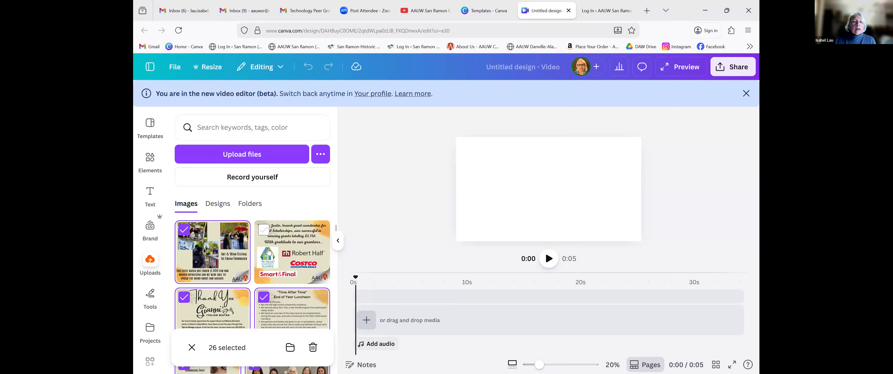
{"action": "left_click", "coordinate": [270, 252]}
{"action": "scroll", "coordinate": [293, 299], "scroll_direction": "down", "scroll_amount": 2}
{"action": "scroll", "coordinate": [293, 299], "scroll_direction": "down", "scroll_amount": 2}
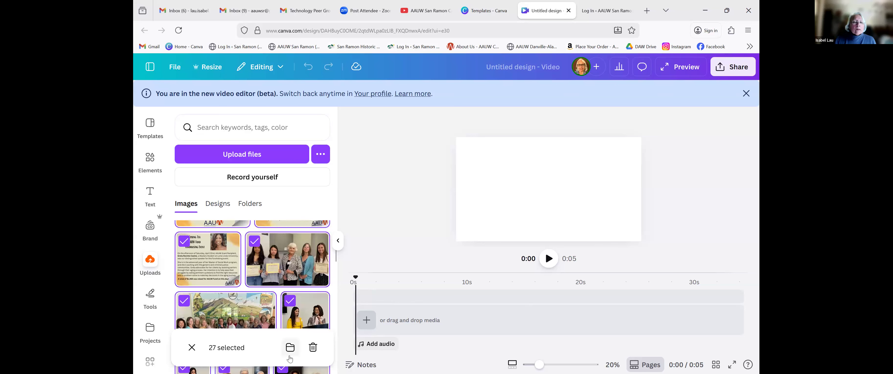
{"action": "left_click", "coordinate": [290, 348]}
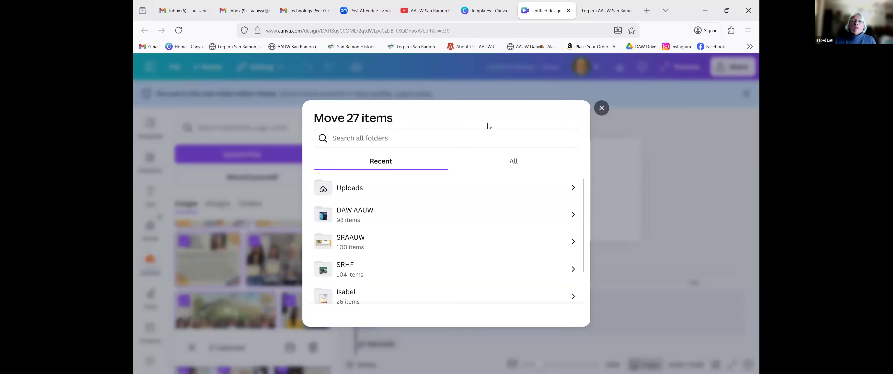
Close the Move 27 items dialog without moving any images.
{"action": "left_click", "coordinate": [602, 109]}
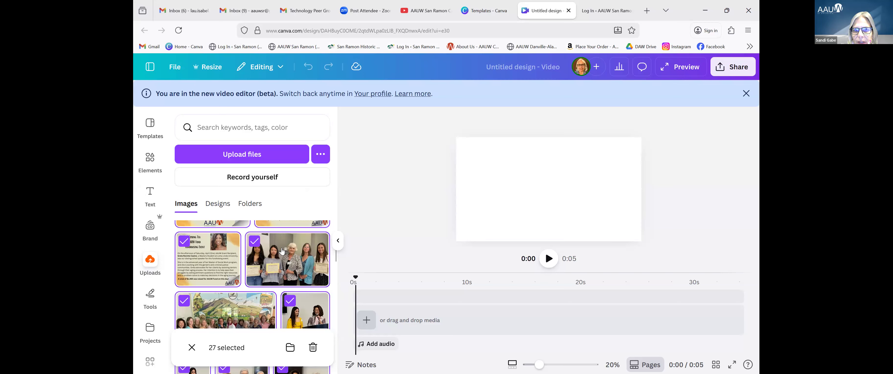
Re-tick the certificate group photo and bring up the timeline's add-media choices.
{"action": "left_click", "coordinate": [307, 269]}
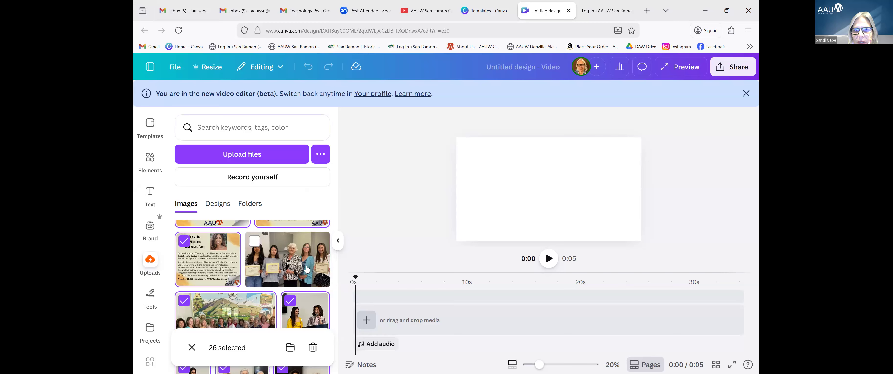
{"action": "left_click", "coordinate": [306, 270]}
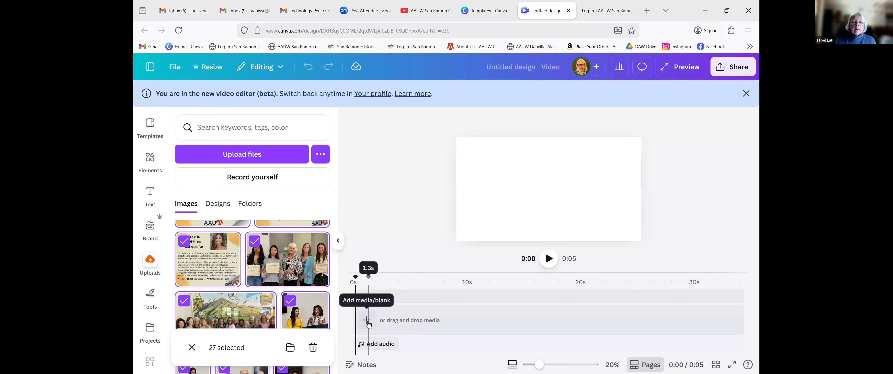
{"action": "left_click", "coordinate": [367, 320]}
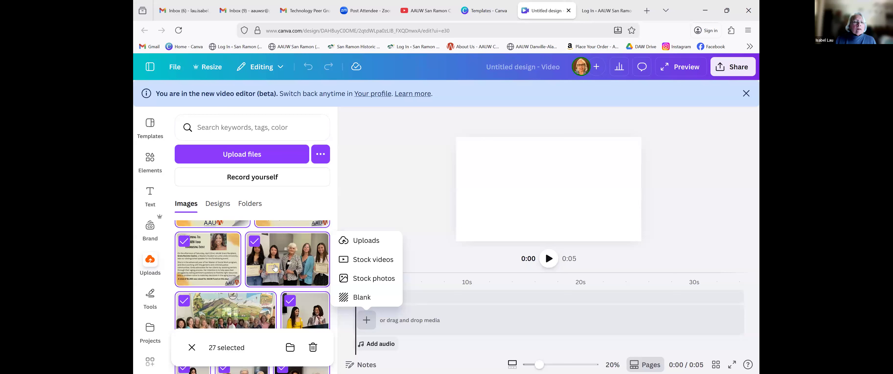
Close the add-media choices and clear the selection of uploaded images.
{"action": "scroll", "coordinate": [275, 268], "scroll_direction": "up", "scroll_amount": 4}
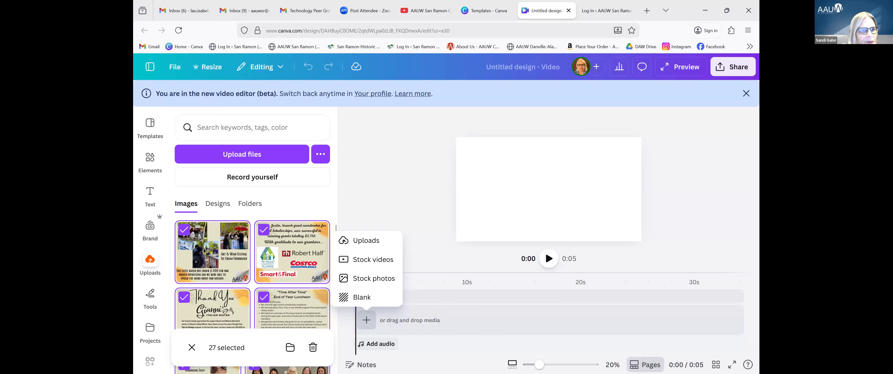
{"action": "left_click", "coordinate": [359, 324]}
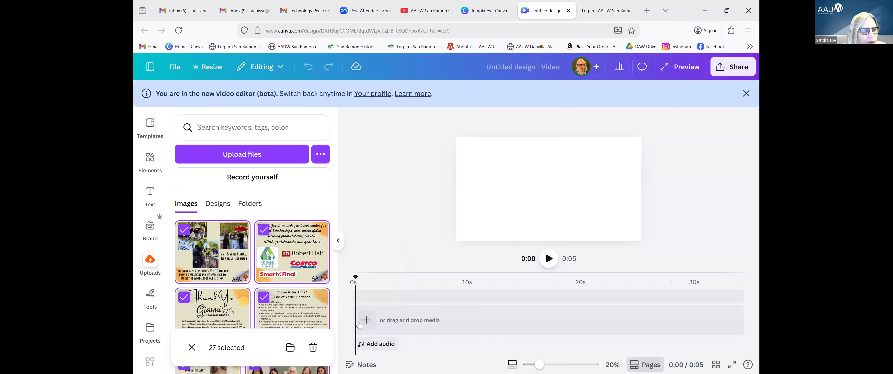
{"action": "left_click", "coordinate": [359, 325]}
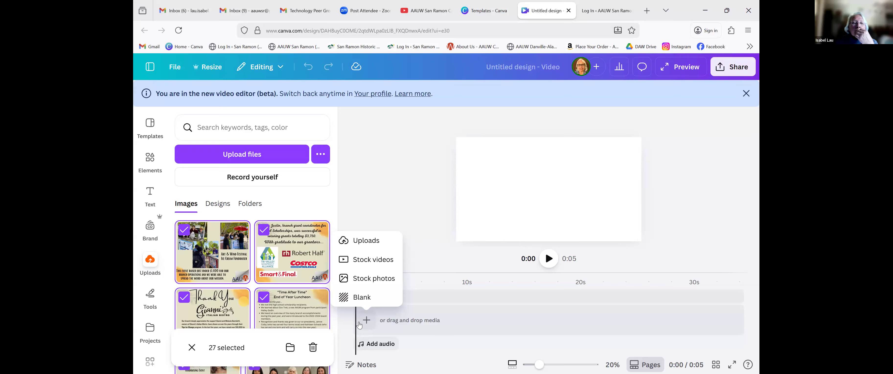
{"action": "left_click", "coordinate": [366, 241]}
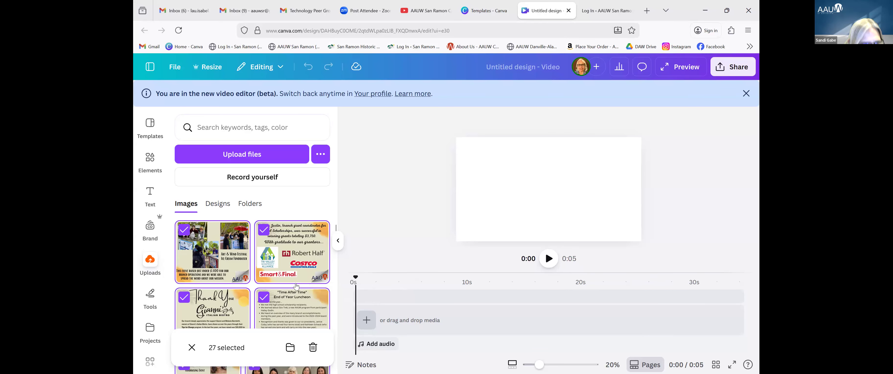
{"action": "left_click", "coordinate": [222, 258]}
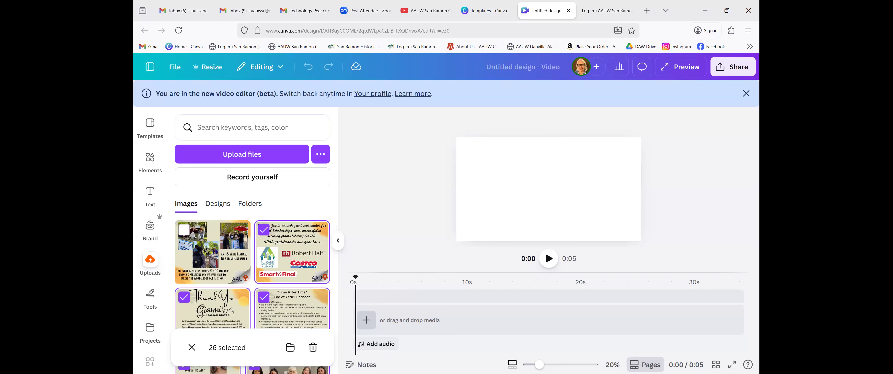
{"action": "left_click", "coordinate": [291, 258]}
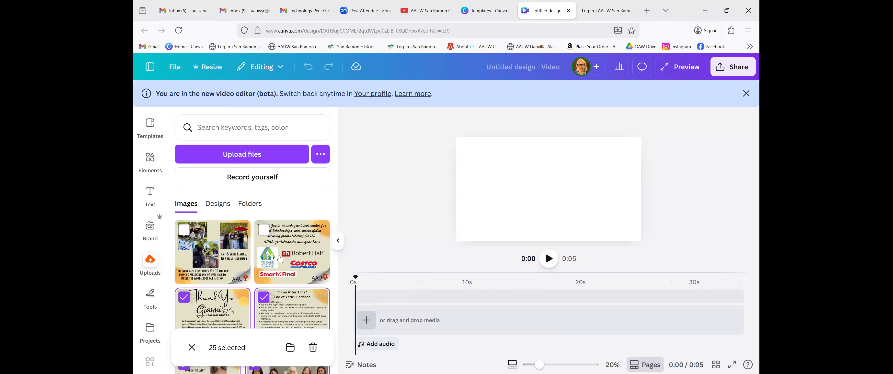
{"action": "left_click", "coordinate": [209, 250]}
{"action": "scroll", "coordinate": [235, 273], "scroll_direction": "down", "scroll_amount": 1}
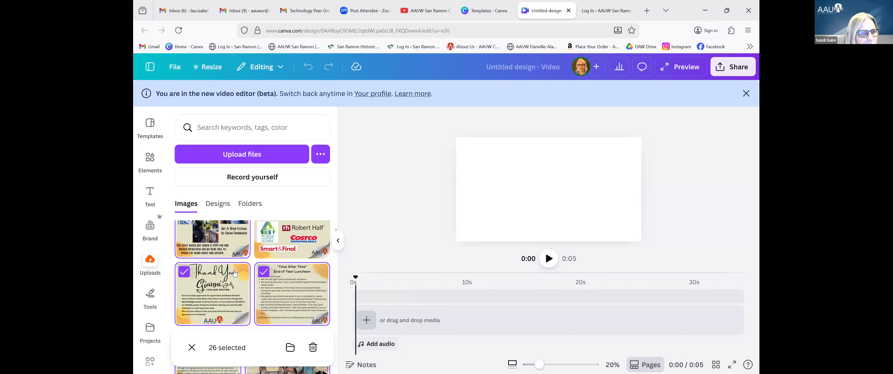
{"action": "left_click", "coordinate": [192, 347]}
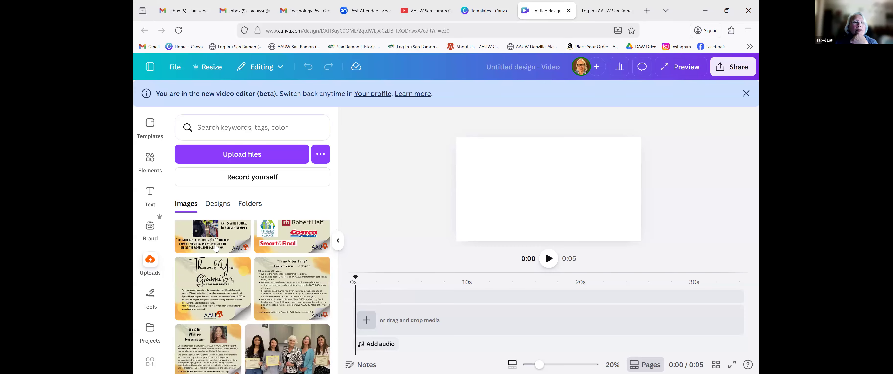
{"action": "scroll", "coordinate": [215, 248], "scroll_direction": "down", "scroll_amount": 3}
{"action": "scroll", "coordinate": [215, 249], "scroll_direction": "up", "scroll_amount": 1}
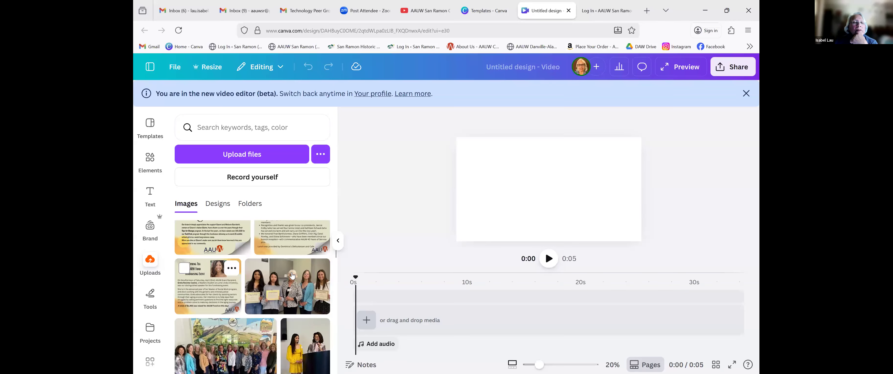
Add the certificate group photo and the Spring Tea, bistro thank-you and Time After Time flyers as clips.
{"action": "left_click", "coordinate": [308, 285]}
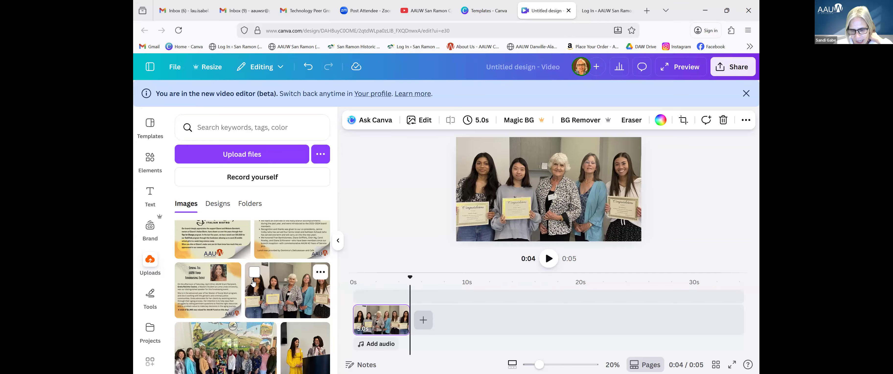
{"action": "left_click", "coordinate": [236, 286]}
{"action": "left_click", "coordinate": [230, 249]}
{"action": "left_click", "coordinate": [292, 239]}
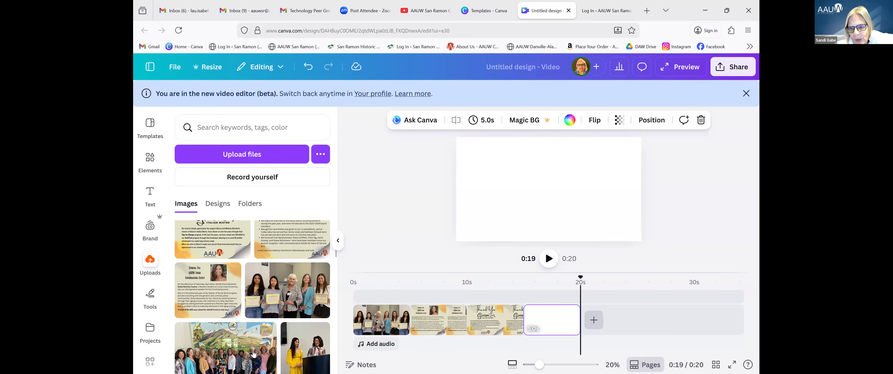
Append the mural group, yellow-dress podium, three-women, two-women and podium speakers photos as clips.
{"action": "left_click", "coordinate": [252, 361]}
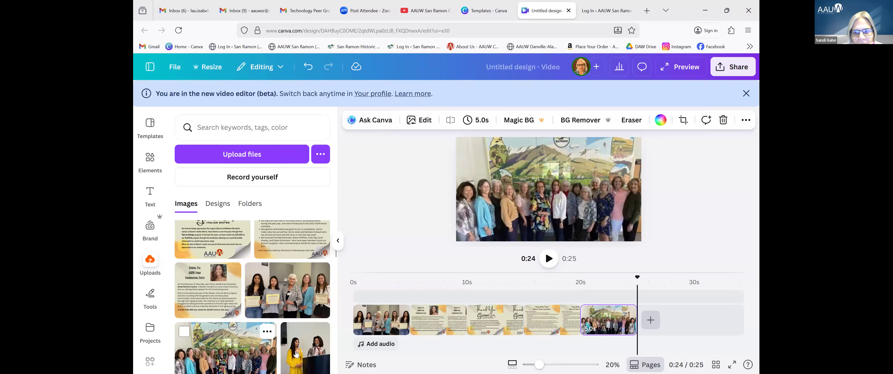
{"action": "left_click", "coordinate": [297, 354]}
{"action": "scroll", "coordinate": [265, 355], "scroll_direction": "down", "scroll_amount": 3}
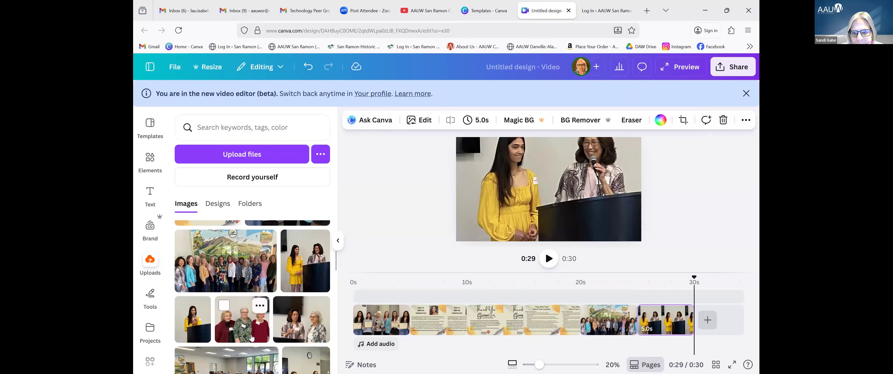
{"action": "left_click", "coordinate": [231, 326]}
{"action": "left_click", "coordinate": [300, 333]}
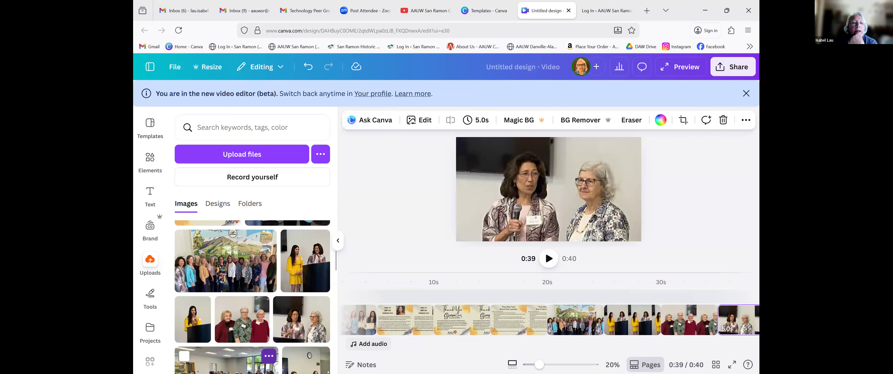
{"action": "left_click", "coordinate": [320, 305]}
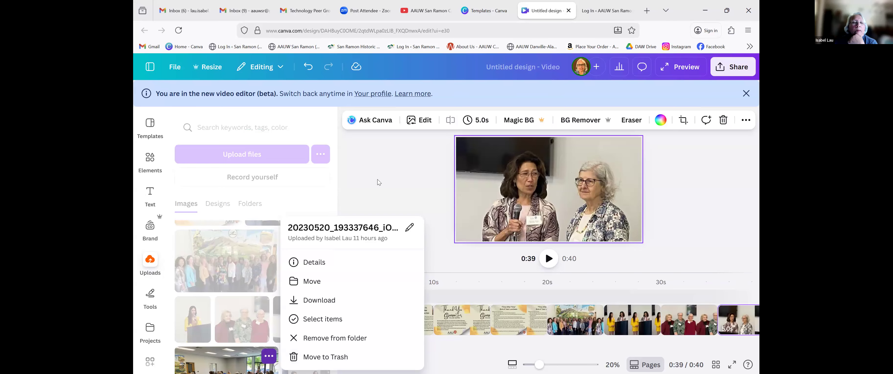
{"action": "left_click", "coordinate": [377, 179]}
{"action": "scroll", "coordinate": [313, 263], "scroll_direction": "down", "scroll_amount": 4}
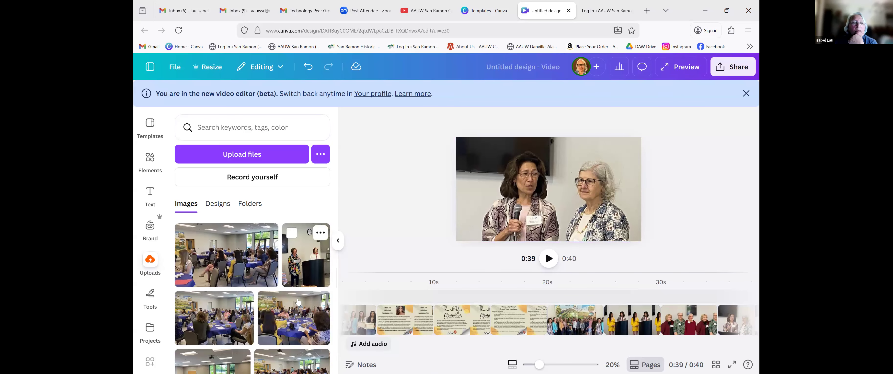
{"action": "left_click", "coordinate": [312, 265]}
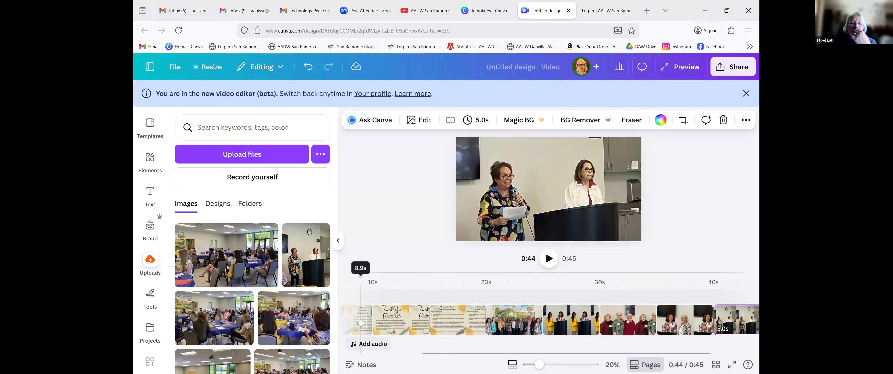
Drag the certificate group photo clip later so the AAUW Fund Fundraising Event page opens the video.
{"action": "left_click_drag", "start_coordinate": [365, 318], "coordinate": [554, 318]}
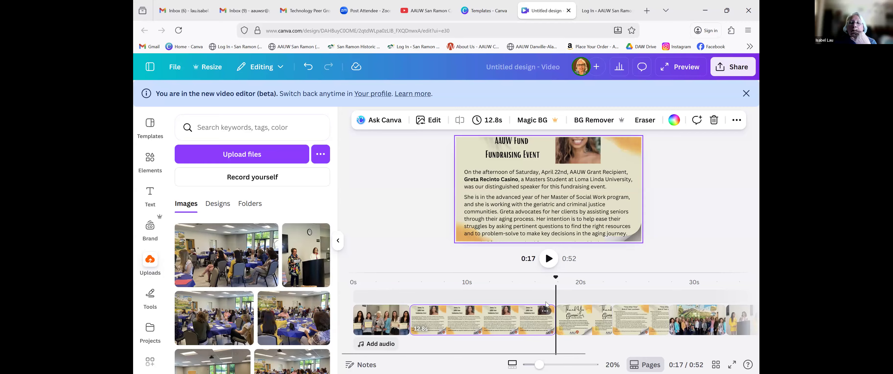
{"action": "left_click", "coordinate": [308, 69]}
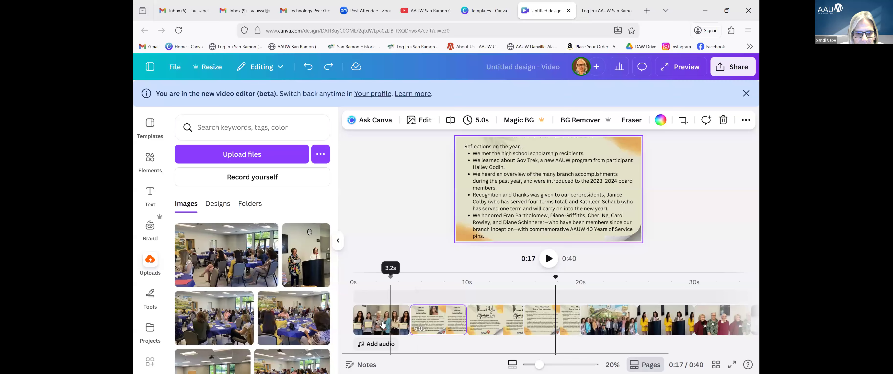
{"action": "left_click_drag", "start_coordinate": [379, 319], "coordinate": [554, 323]}
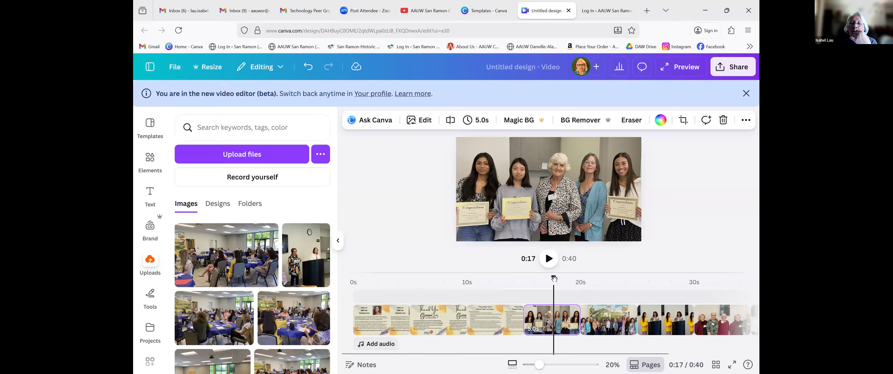
{"action": "left_click_drag", "start_coordinate": [556, 278], "coordinate": [525, 280]}
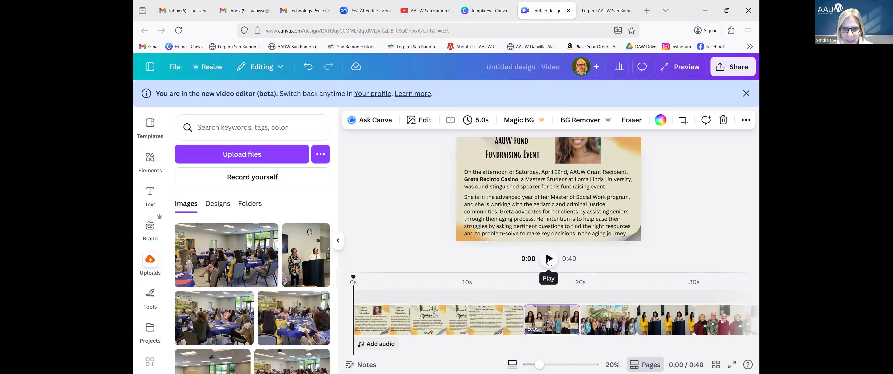
{"action": "left_click", "coordinate": [548, 259]}
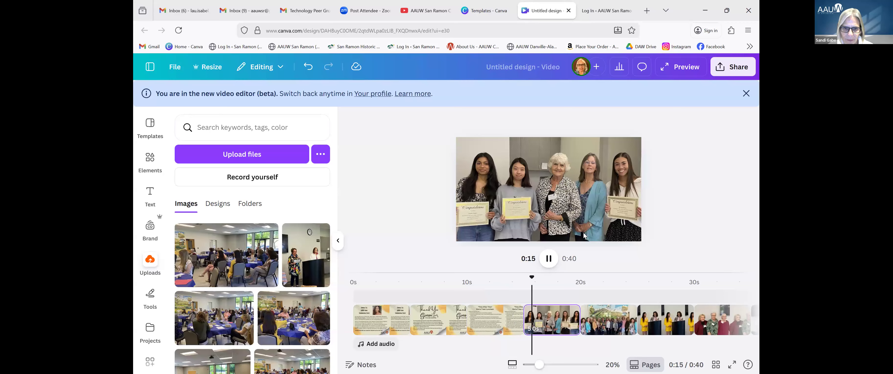
{"action": "left_click", "coordinate": [549, 259]}
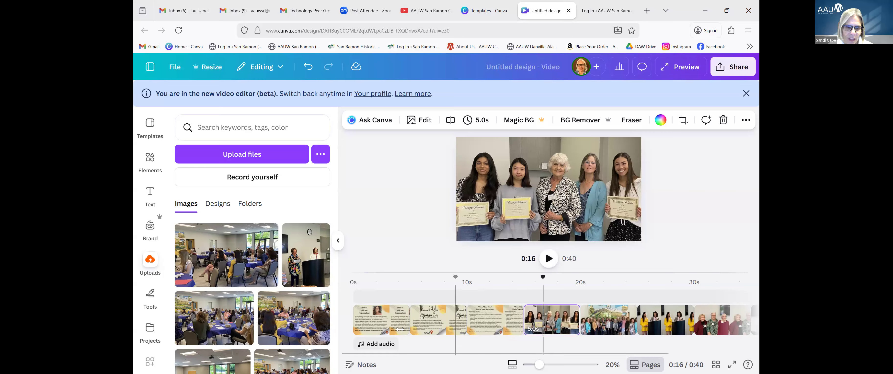
Link the opening AAUW Fund clip to the next with a 0.3 s Dissolve, then extend it to 5.9 s.
{"action": "right_click", "coordinate": [390, 317]}
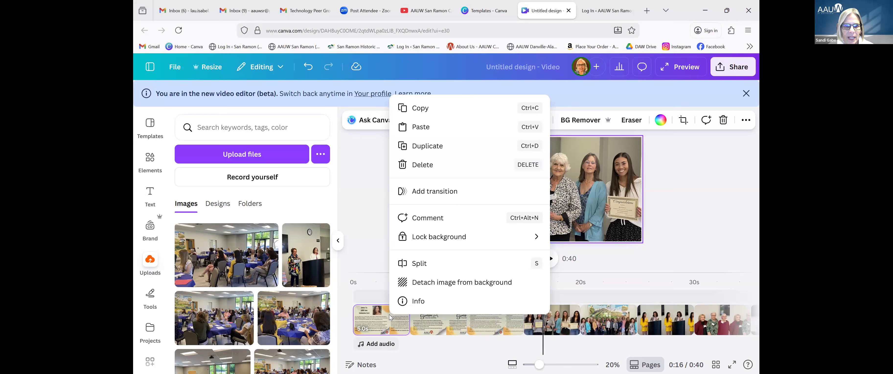
{"action": "left_click", "coordinate": [422, 193]}
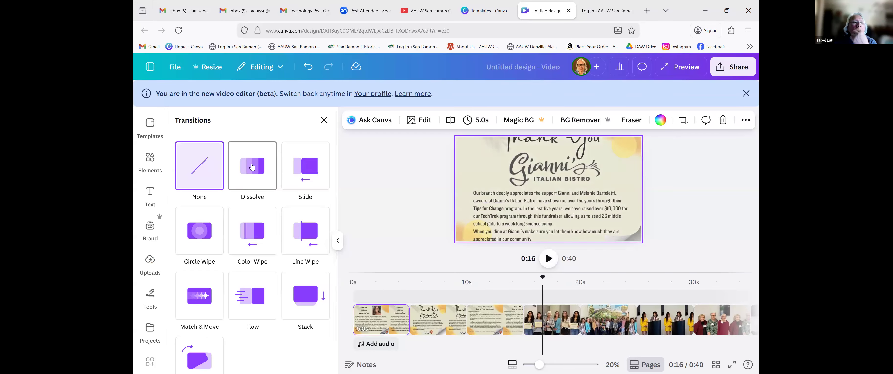
{"action": "left_click", "coordinate": [252, 168]}
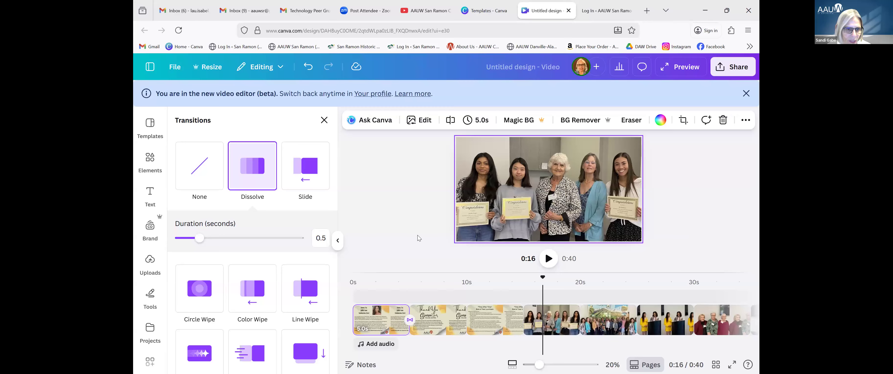
{"action": "left_click_drag", "start_coordinate": [199, 237], "coordinate": [190, 238]}
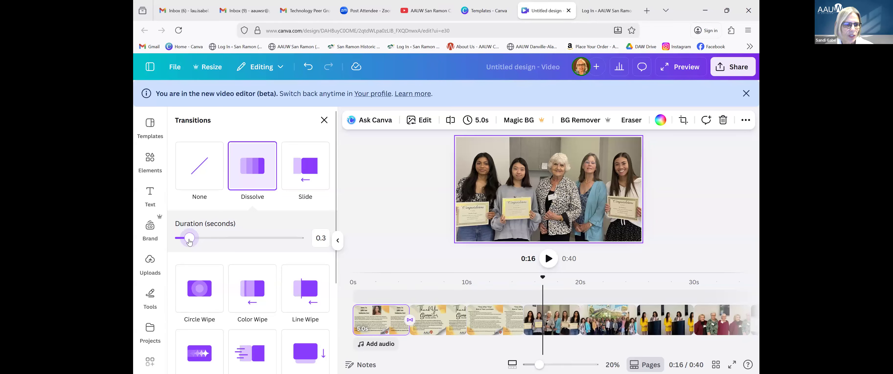
{"action": "left_click_drag", "start_coordinate": [190, 242], "coordinate": [188, 242]}
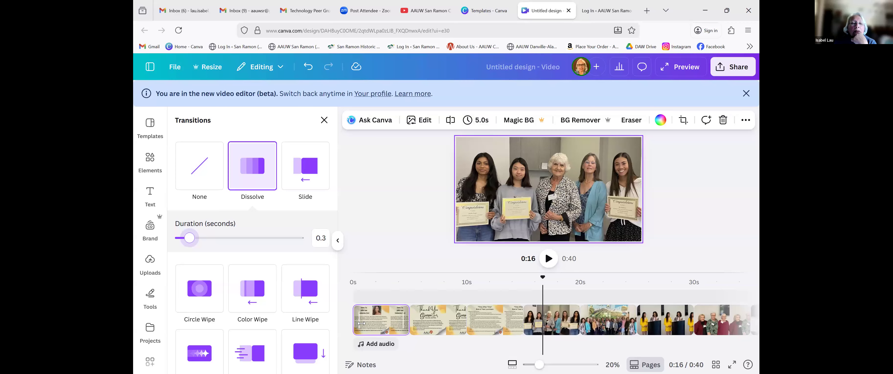
{"action": "left_click_drag", "start_coordinate": [359, 323], "coordinate": [350, 323]}
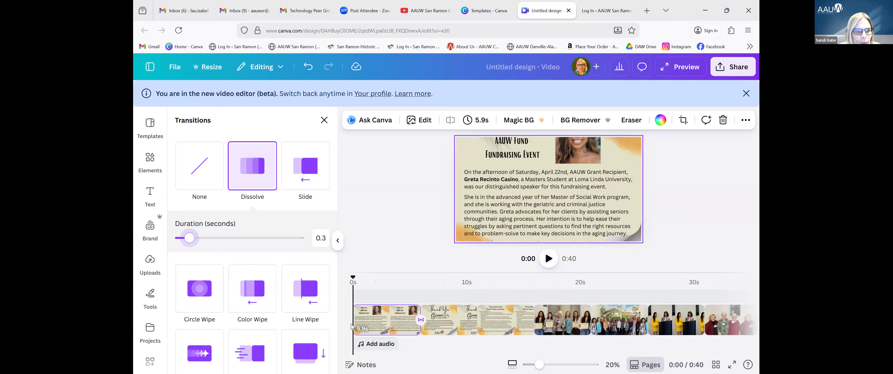
Open Edit image for the flyer and browse its colour adjustment and foreground/background area options.
{"action": "left_click", "coordinate": [420, 125]}
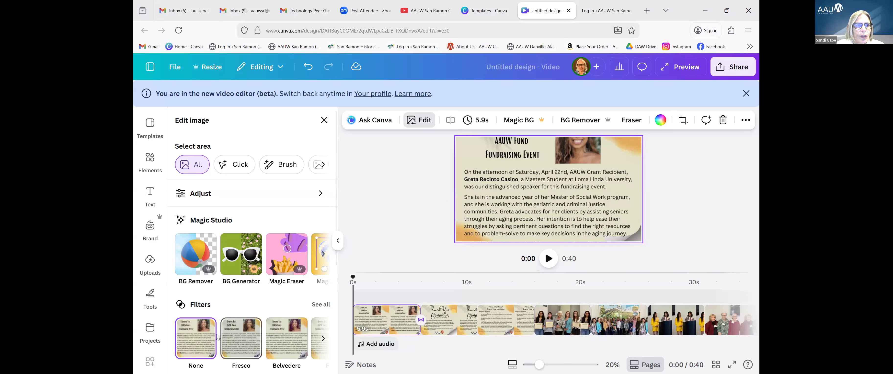
{"action": "scroll", "coordinate": [233, 312], "scroll_direction": "down", "scroll_amount": 2}
{"action": "scroll", "coordinate": [234, 312], "scroll_direction": "down", "scroll_amount": 3}
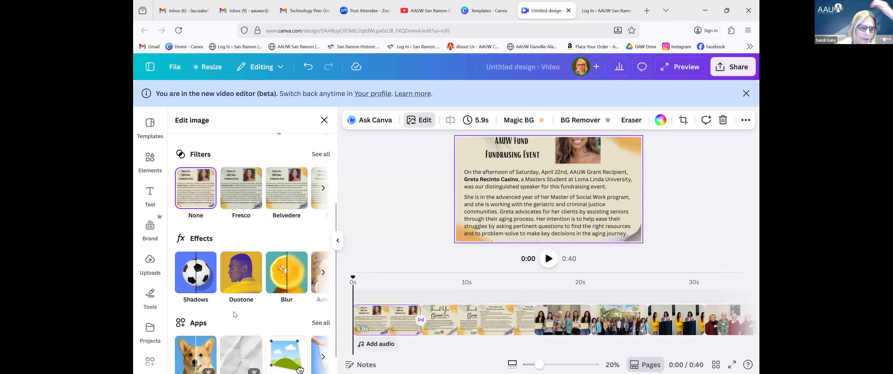
{"action": "scroll", "coordinate": [234, 311], "scroll_direction": "up", "scroll_amount": 5}
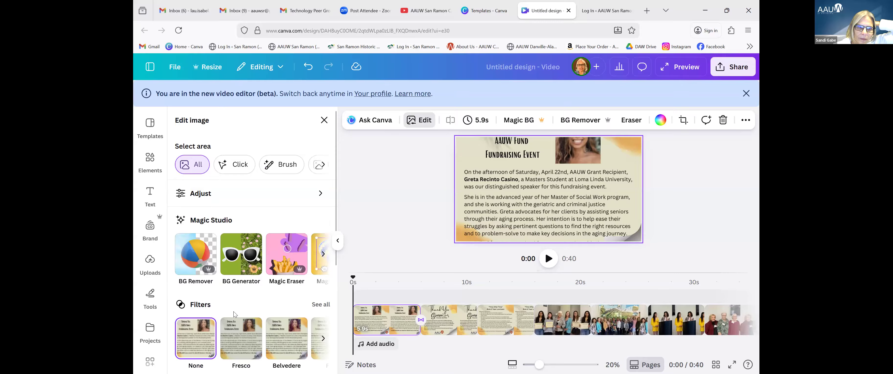
{"action": "left_click", "coordinate": [321, 193]}
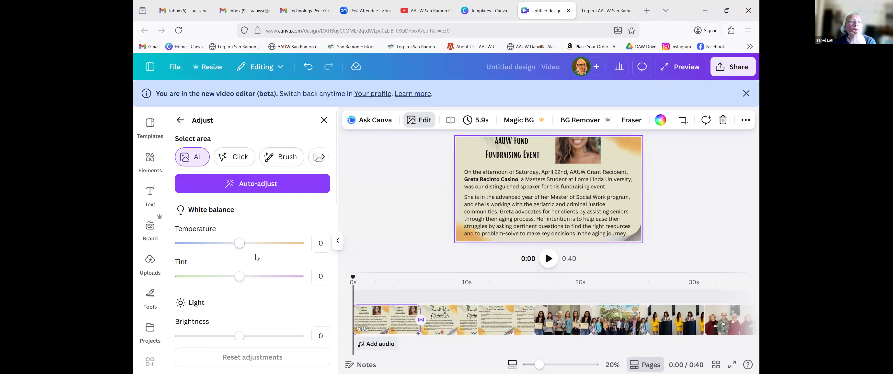
{"action": "scroll", "coordinate": [256, 255], "scroll_direction": "down", "scroll_amount": 2}
{"action": "scroll", "coordinate": [256, 256], "scroll_direction": "down", "scroll_amount": 2}
{"action": "scroll", "coordinate": [255, 255], "scroll_direction": "up", "scroll_amount": 5}
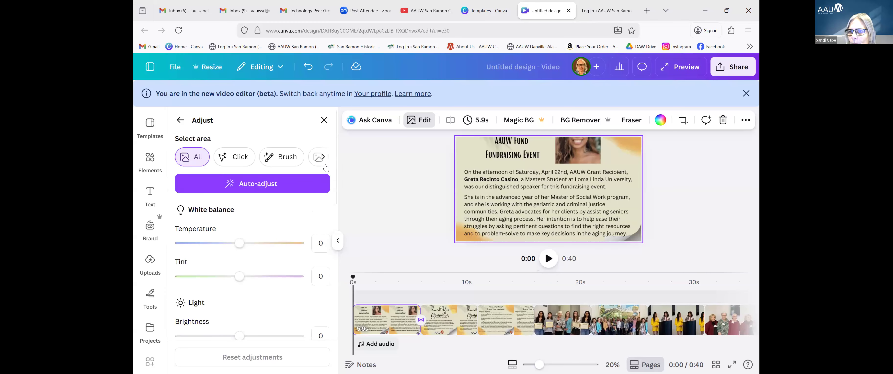
{"action": "left_click", "coordinate": [323, 158]}
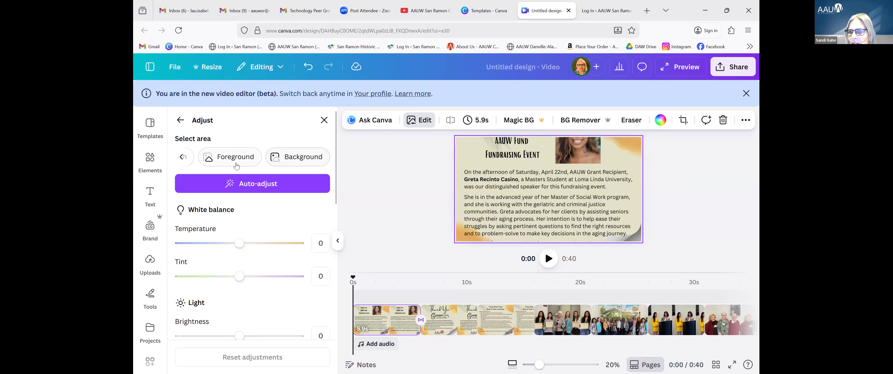
{"action": "left_click", "coordinate": [182, 157]}
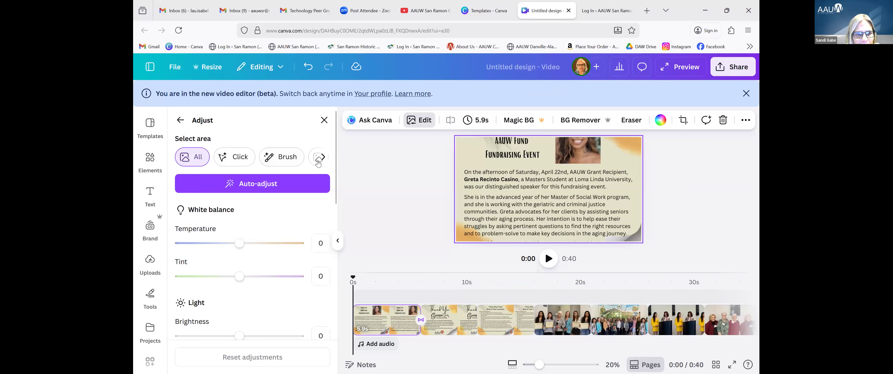
{"action": "left_click", "coordinate": [180, 121]}
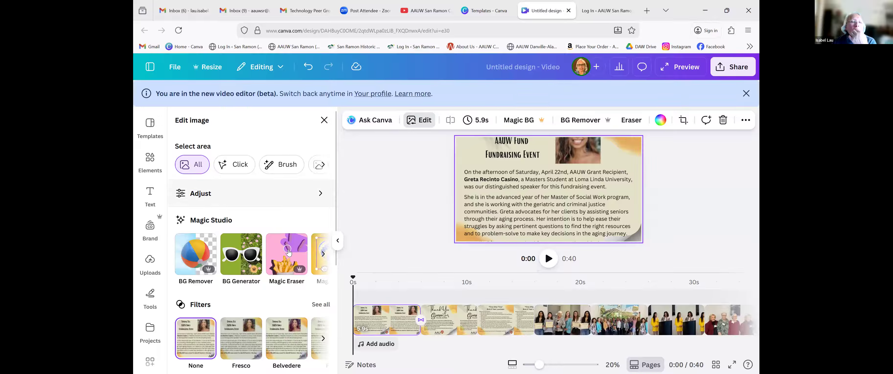
Page through the Magic Studio tools to Magic Expand, which is unavailable for this image.
{"action": "left_click", "coordinate": [323, 255]}
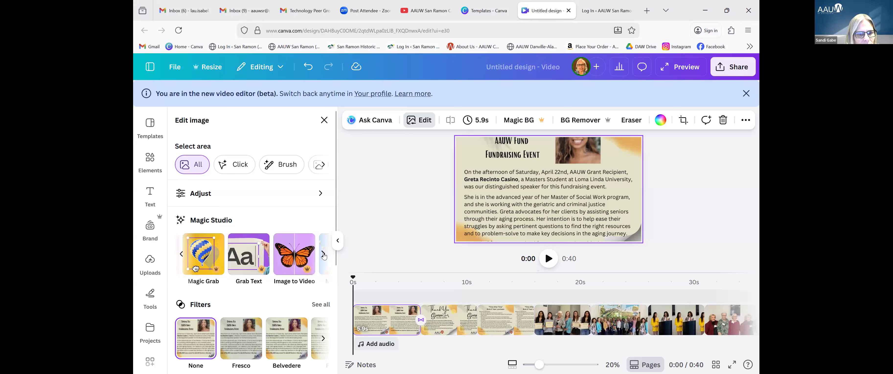
{"action": "left_click", "coordinate": [323, 255]}
{"action": "left_click", "coordinate": [323, 256]}
{"action": "left_click", "coordinate": [324, 253]}
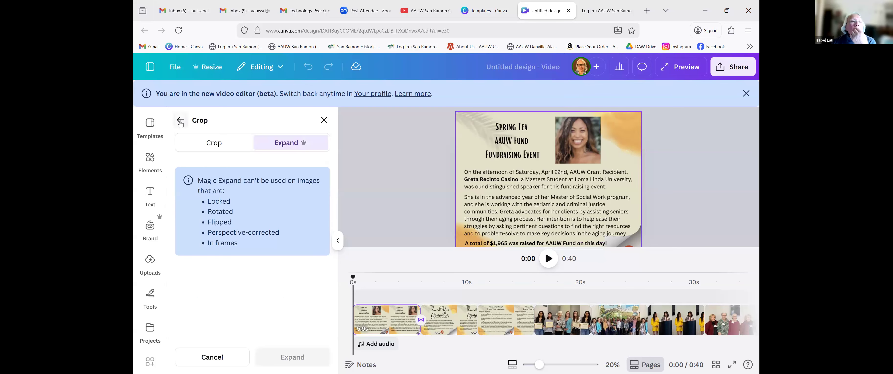
Switch to the Crop tab and drag the slide image's top-left crop handle inward.
{"action": "left_click", "coordinate": [218, 152]}
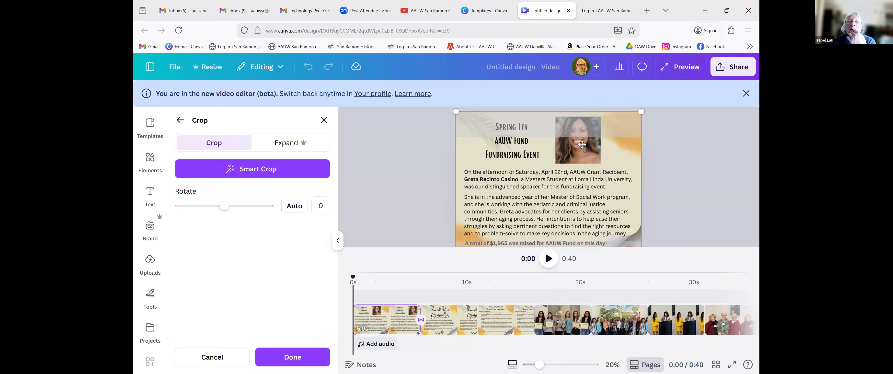
{"action": "left_click_drag", "start_coordinate": [456, 112], "coordinate": [474, 136]}
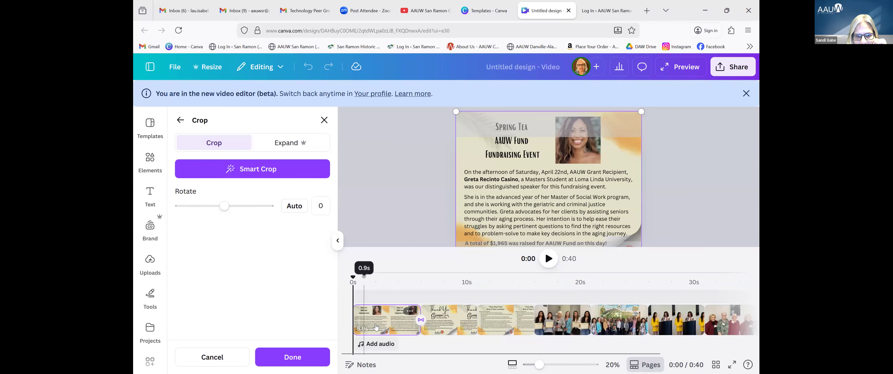
Dismiss the stray context menus and reopen the Dissolve transition between the first two clips.
{"action": "right_click", "coordinate": [362, 320]}
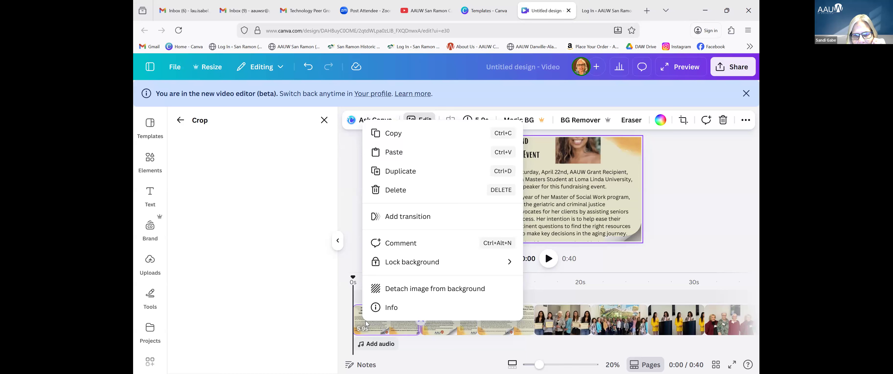
{"action": "left_click", "coordinate": [420, 326]}
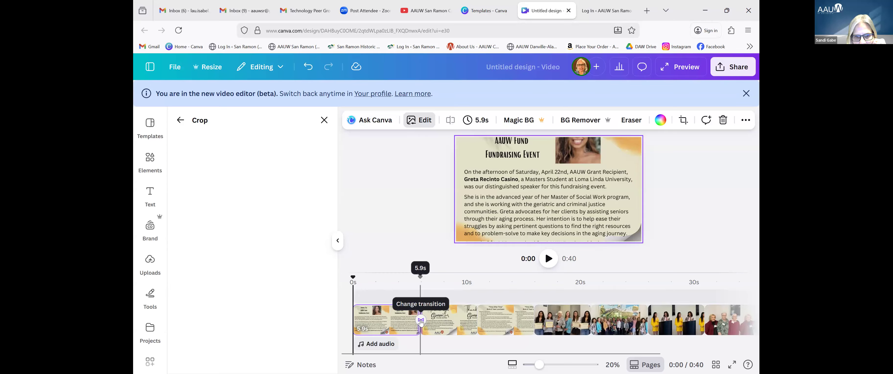
{"action": "right_click", "coordinate": [421, 321]}
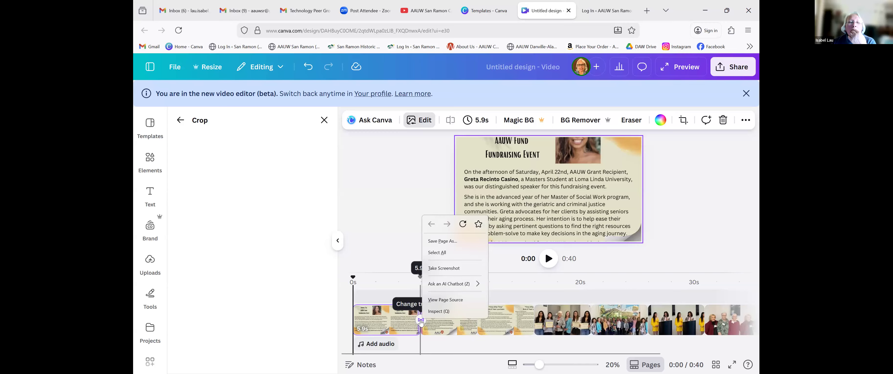
{"action": "right_click", "coordinate": [417, 322]}
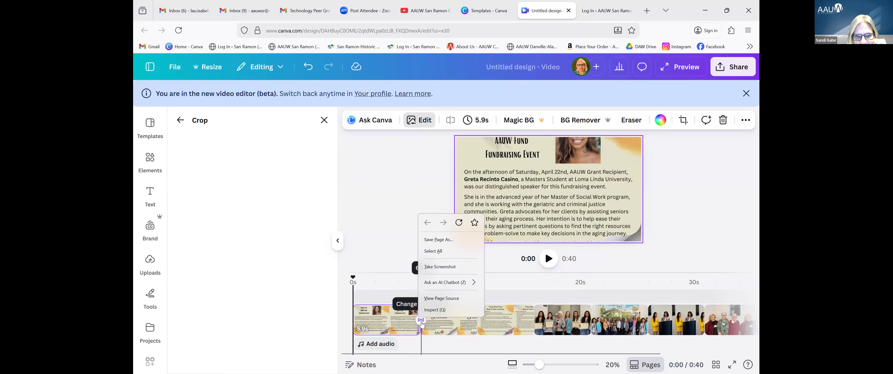
{"action": "right_click", "coordinate": [421, 323]}
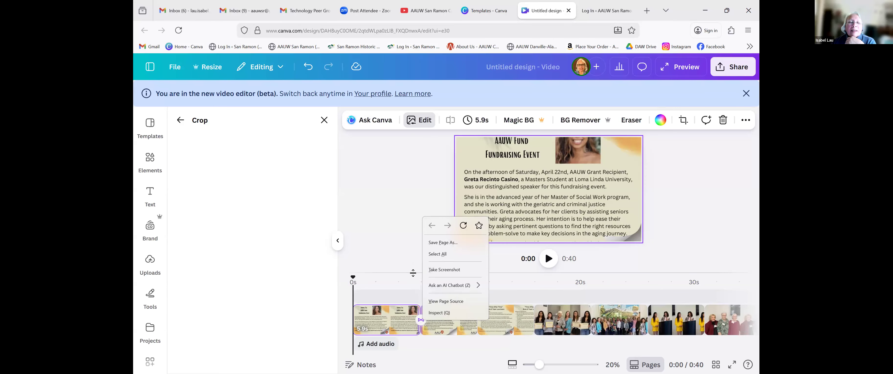
{"action": "left_click", "coordinate": [412, 270]}
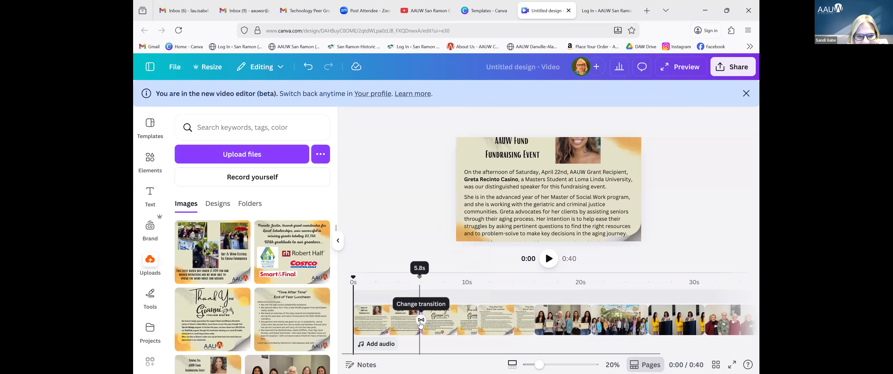
{"action": "right_click", "coordinate": [420, 323]}
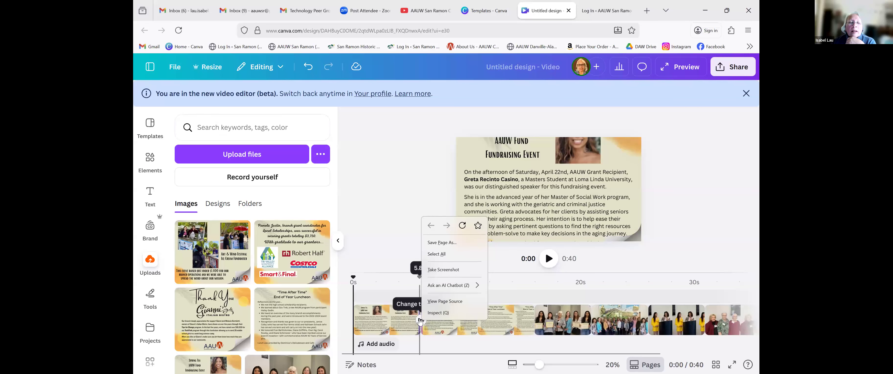
{"action": "left_click", "coordinate": [412, 242]}
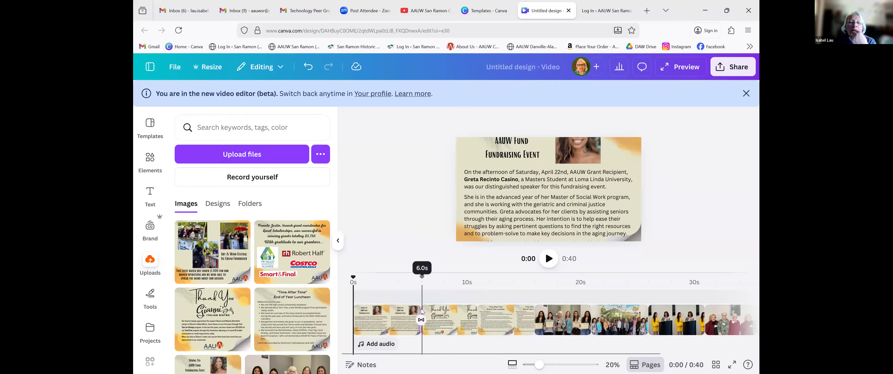
{"action": "left_click", "coordinate": [421, 320]}
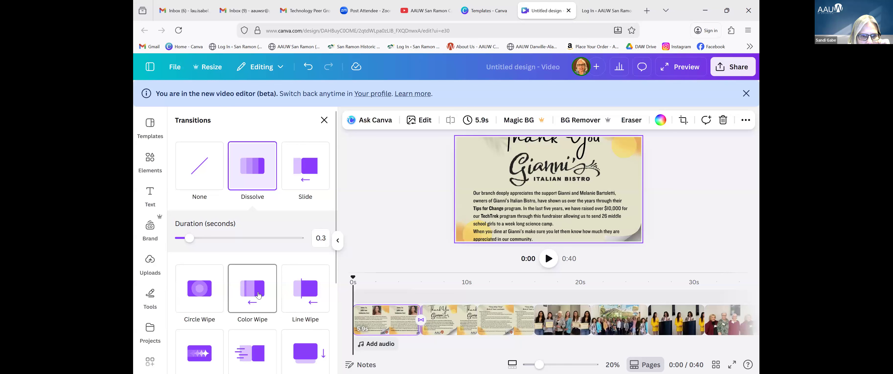
Apply the 0.3-second Dissolve between all scenes and preview the video through to 0:40.
{"action": "scroll", "coordinate": [258, 295], "scroll_direction": "down", "scroll_amount": 4}
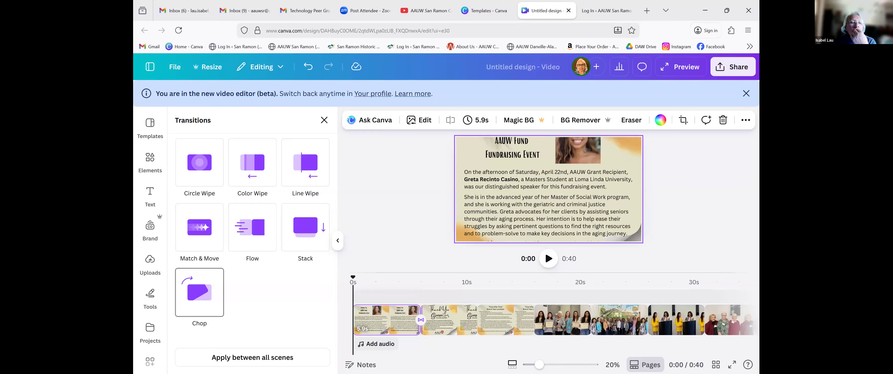
{"action": "left_click", "coordinate": [252, 357]}
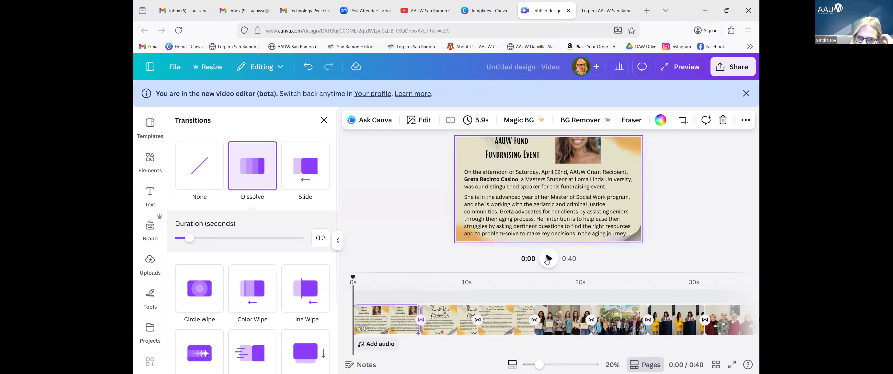
{"action": "left_click", "coordinate": [547, 260]}
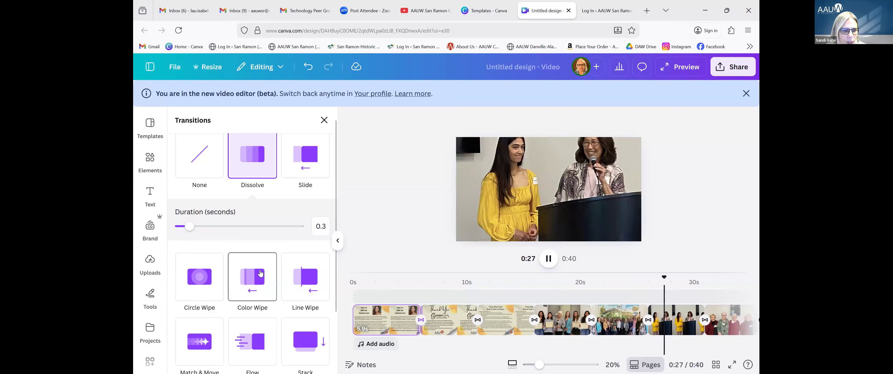
{"action": "scroll", "coordinate": [260, 274], "scroll_direction": "down", "scroll_amount": 3}
{"action": "scroll", "coordinate": [260, 273], "scroll_direction": "up", "scroll_amount": 3}
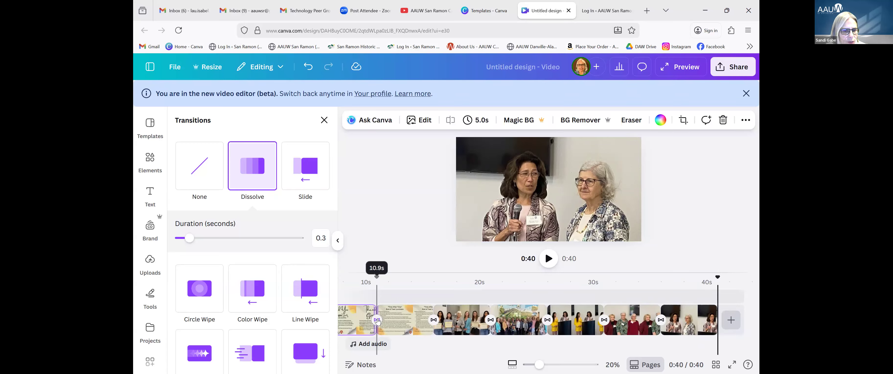
Set the Dissolve duration to 2 seconds and apply it between all scenes.
{"action": "left_click_drag", "start_coordinate": [190, 238], "coordinate": [200, 241]}
{"action": "left_click", "coordinate": [191, 242]}
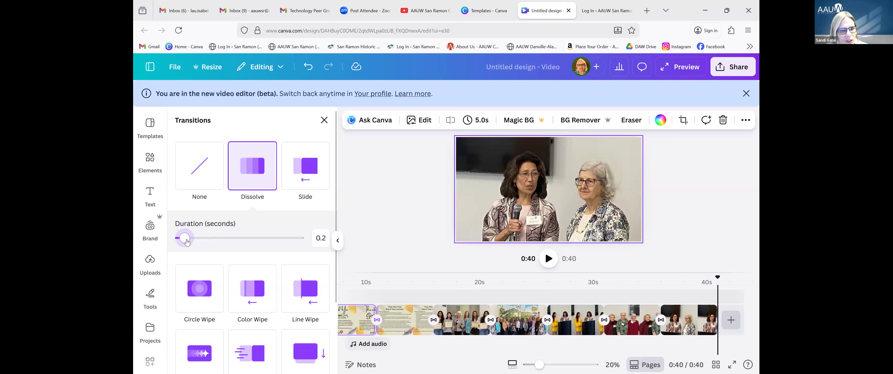
{"action": "left_click_drag", "start_coordinate": [187, 242], "coordinate": [276, 248]}
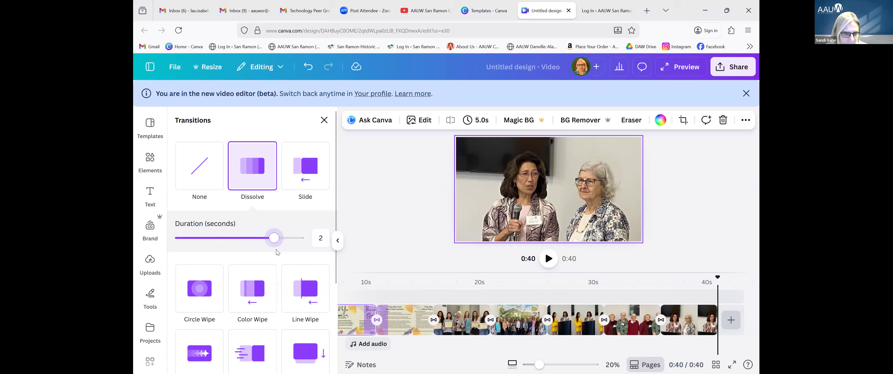
{"action": "scroll", "coordinate": [290, 282], "scroll_direction": "down", "scroll_amount": 3}
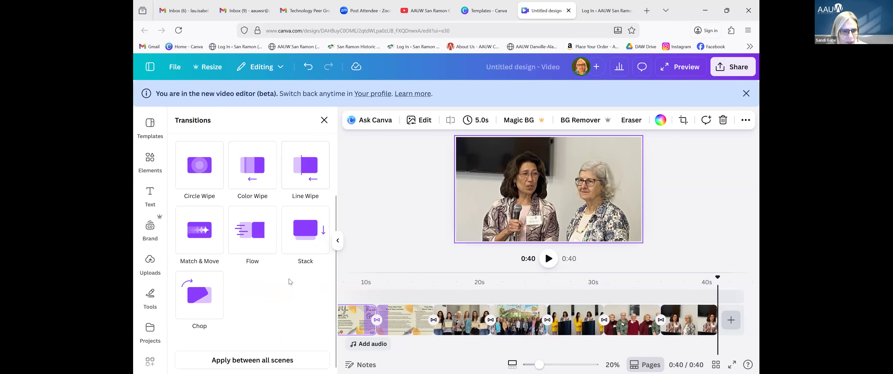
{"action": "left_click", "coordinate": [250, 357]}
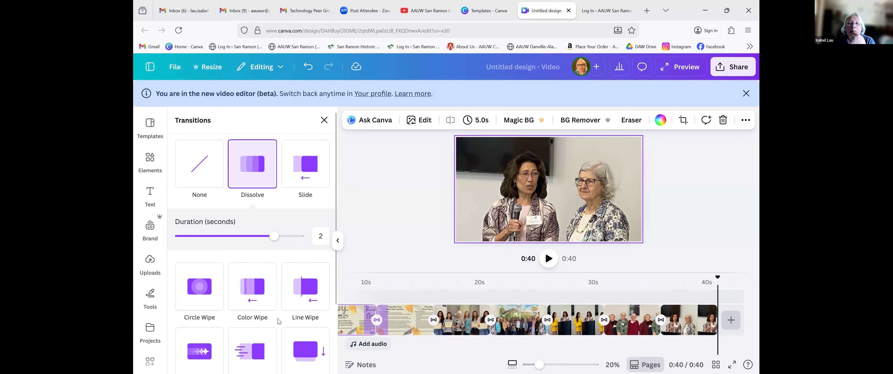
Scroll through the other transition styles while keeping Dissolve selected.
{"action": "scroll", "coordinate": [249, 338], "scroll_direction": "down", "scroll_amount": 3}
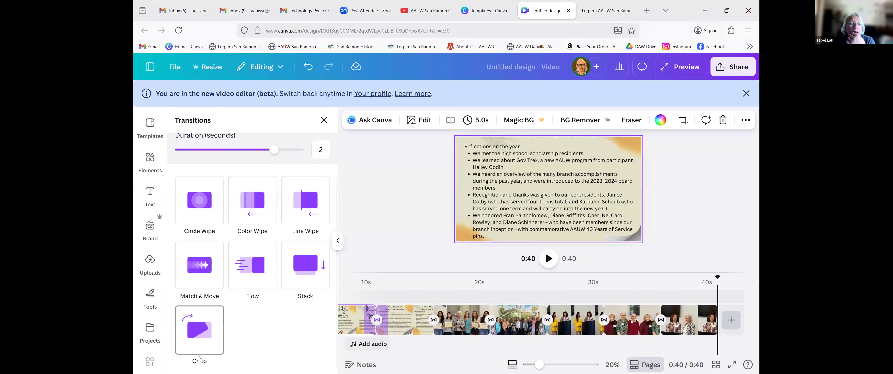
{"action": "scroll", "coordinate": [273, 347], "scroll_direction": "up", "scroll_amount": 3}
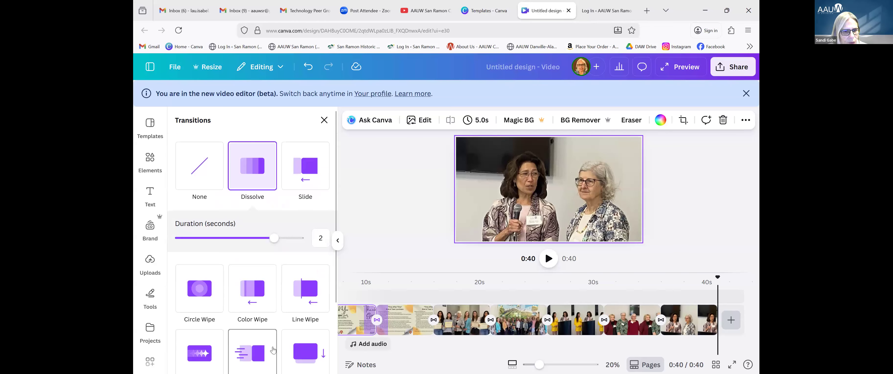
{"action": "scroll", "coordinate": [273, 349], "scroll_direction": "down", "scroll_amount": 3}
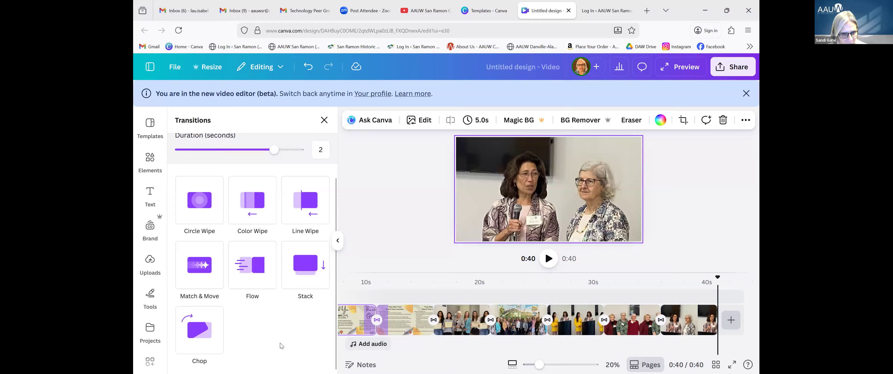
{"action": "scroll", "coordinate": [279, 346], "scroll_direction": "up", "scroll_amount": 3}
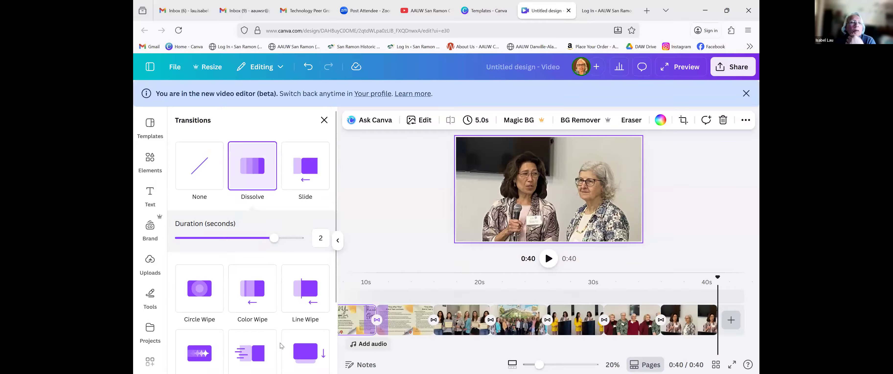
{"action": "scroll", "coordinate": [280, 345], "scroll_direction": "down", "scroll_amount": 3}
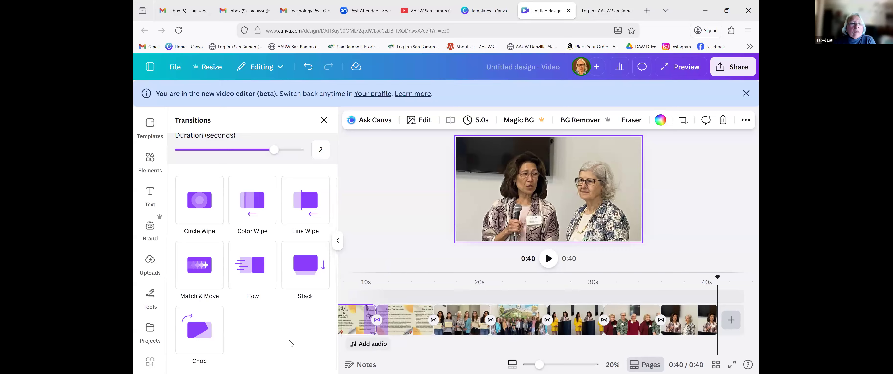
{"action": "scroll", "coordinate": [276, 290], "scroll_direction": "up", "scroll_amount": 3}
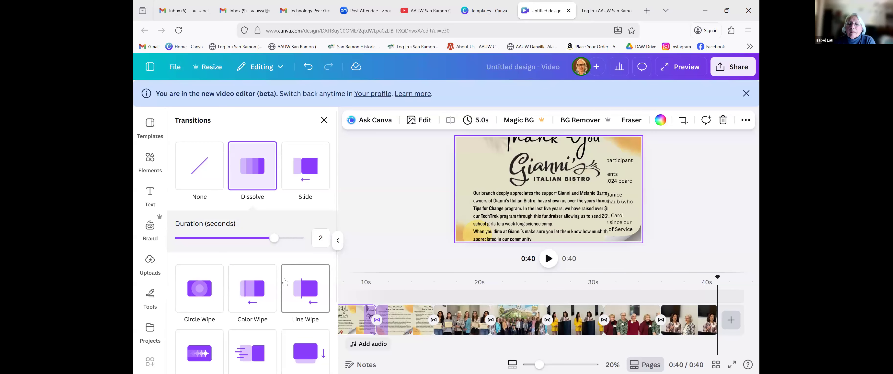
{"action": "scroll", "coordinate": [273, 319], "scroll_direction": "down", "scroll_amount": 3}
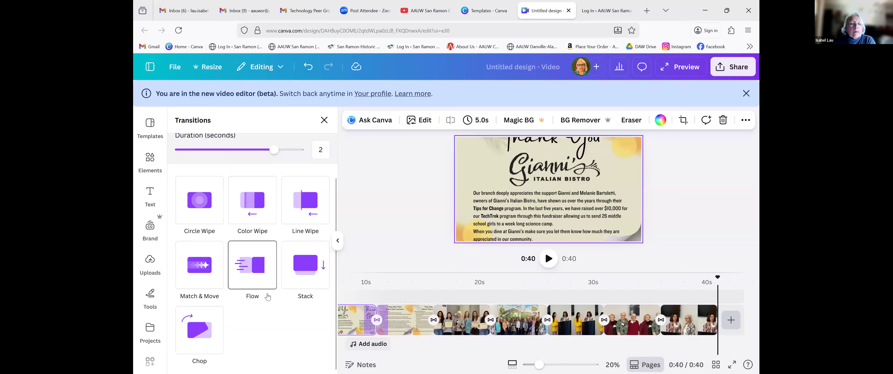
{"action": "scroll", "coordinate": [280, 334], "scroll_direction": "up", "scroll_amount": 3}
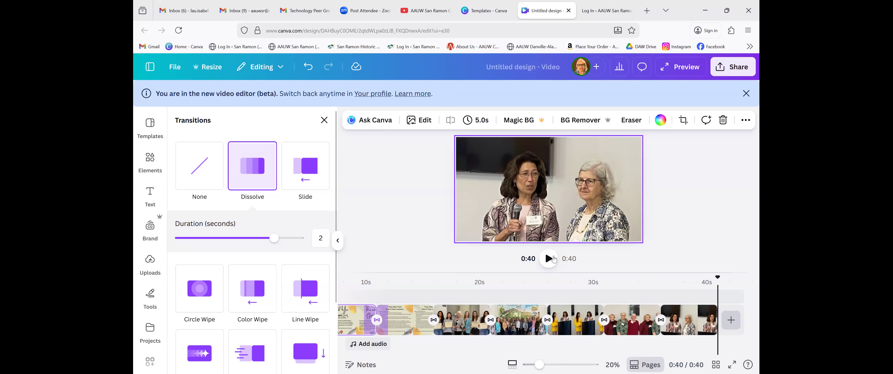
Preview the 2-second dissolves, pause at 0:26, and close the Transitions panel.
{"action": "left_click", "coordinate": [549, 260]}
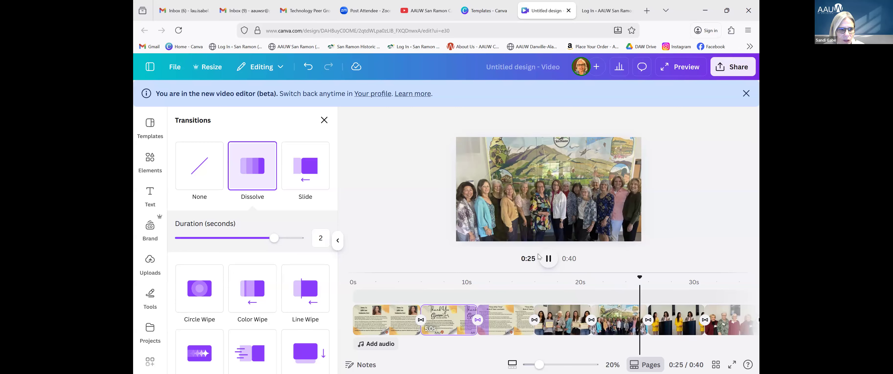
{"action": "left_click", "coordinate": [549, 259]}
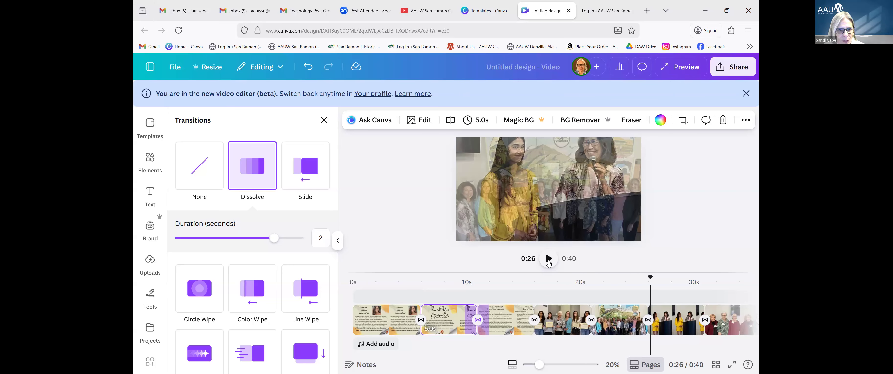
{"action": "left_click", "coordinate": [324, 121]}
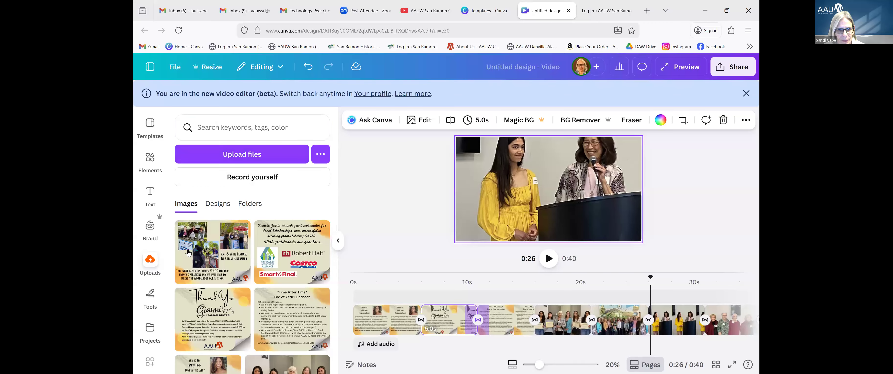
Add the 'Mysterious background for vlog' track from the free soft background music suggestions.
{"action": "left_click", "coordinate": [368, 346]}
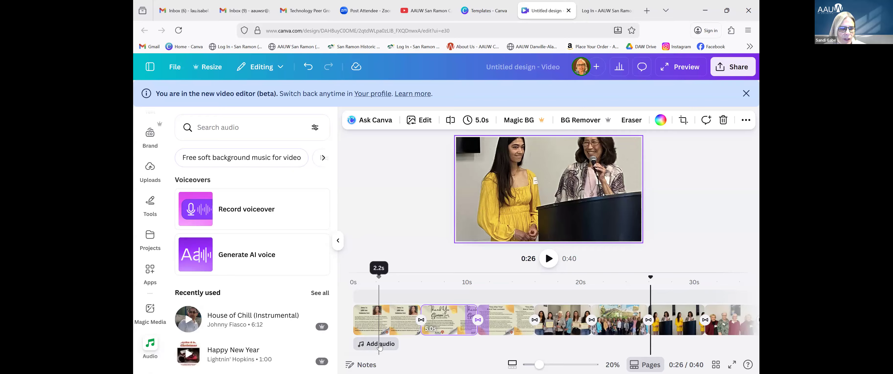
{"action": "left_click", "coordinate": [258, 162]}
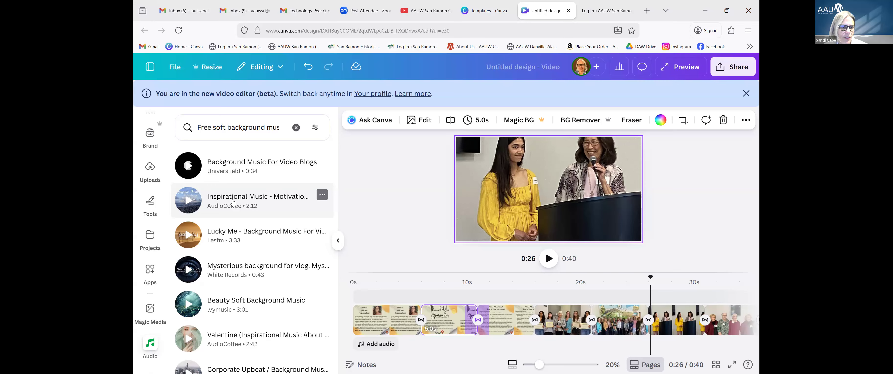
{"action": "left_click", "coordinate": [233, 275]}
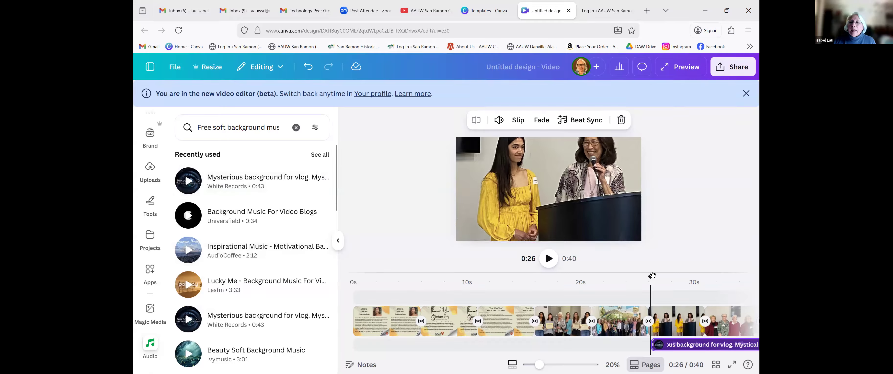
Move the playhead and the music clip to 0:00, then play the video with music.
{"action": "left_click_drag", "start_coordinate": [650, 279], "coordinate": [336, 303]}
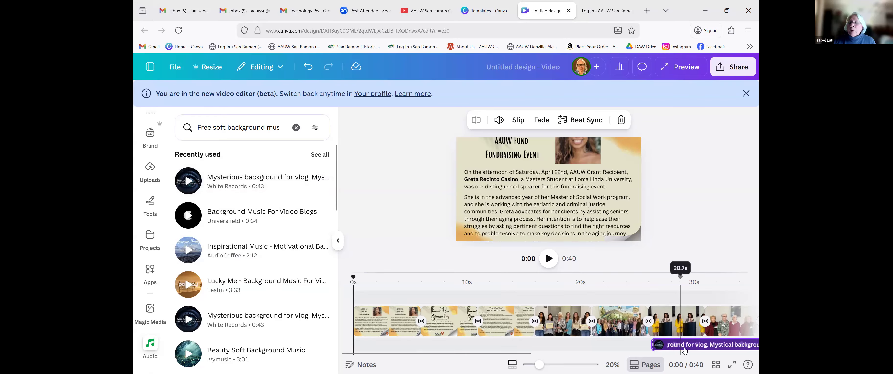
{"action": "left_click_drag", "start_coordinate": [680, 345], "coordinate": [348, 363]}
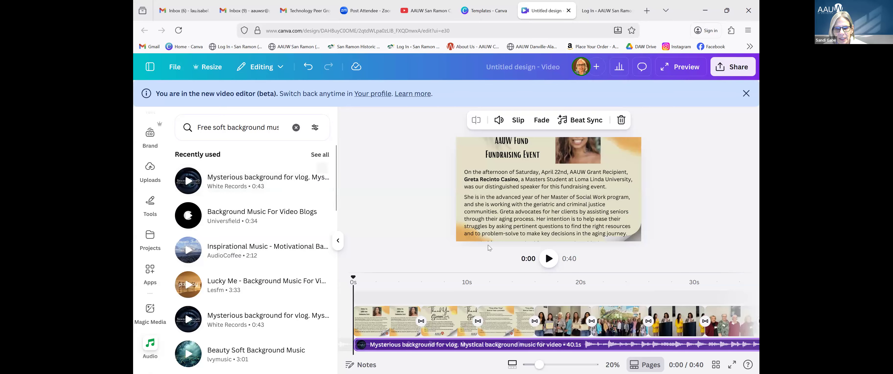
{"action": "left_click", "coordinate": [549, 258]}
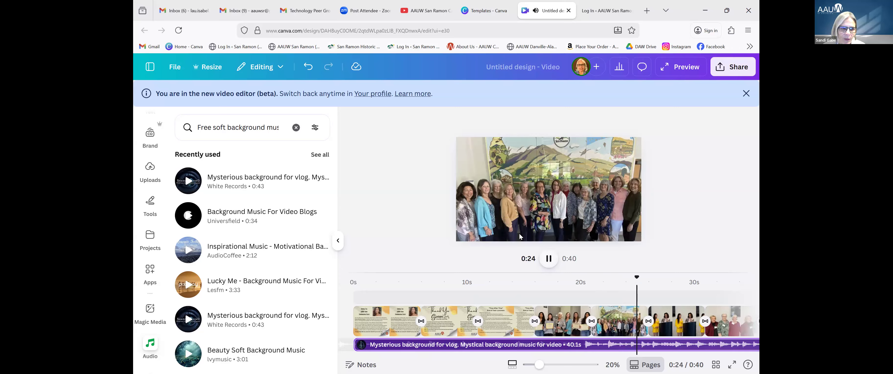
Pause the preview playback partway through the video.
{"action": "left_click", "coordinate": [546, 258]}
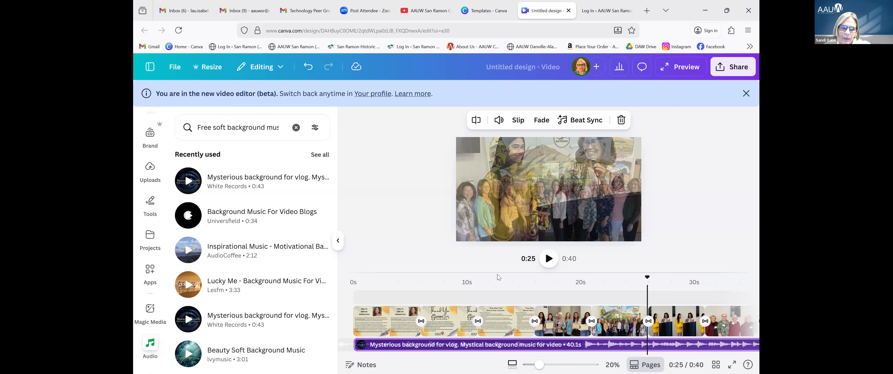
Insert the entrance-doorway photo from Uploads and drag it to the timeline start as a 5-second opener.
{"action": "left_click", "coordinate": [150, 169]}
{"action": "scroll", "coordinate": [217, 248], "scroll_direction": "down", "scroll_amount": 10}
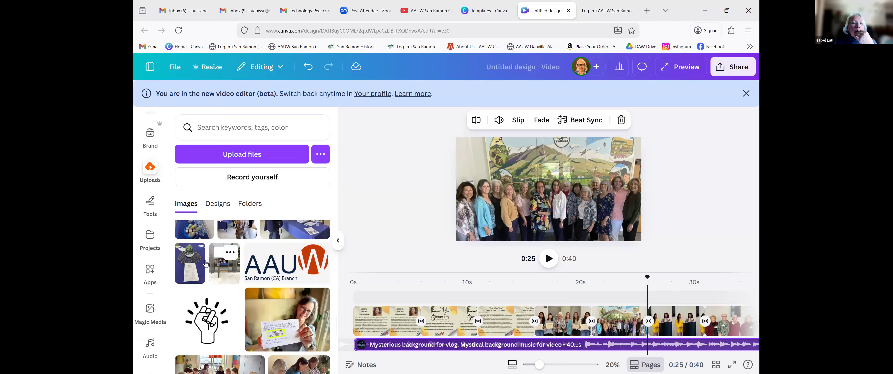
{"action": "left_click", "coordinate": [220, 257]}
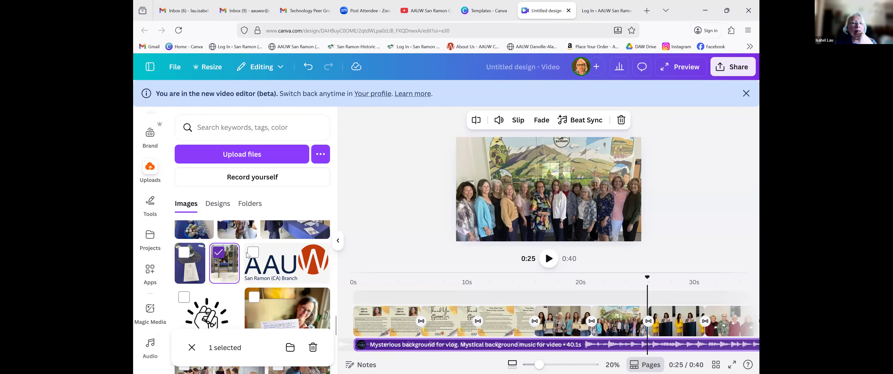
{"action": "left_click", "coordinate": [229, 264]}
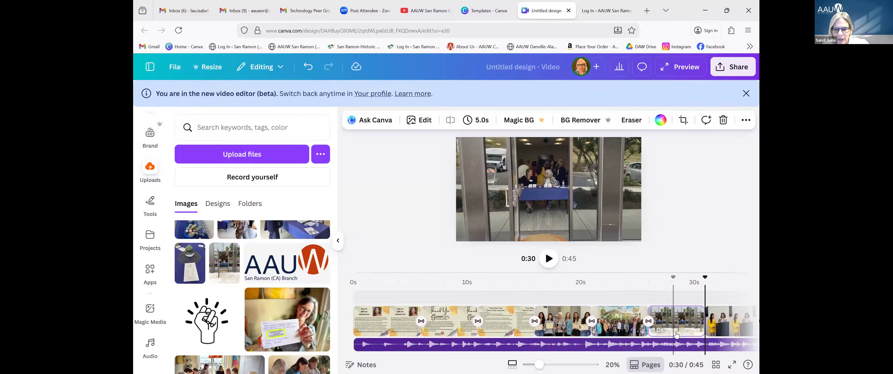
{"action": "left_click_drag", "start_coordinate": [663, 332], "coordinate": [359, 320]}
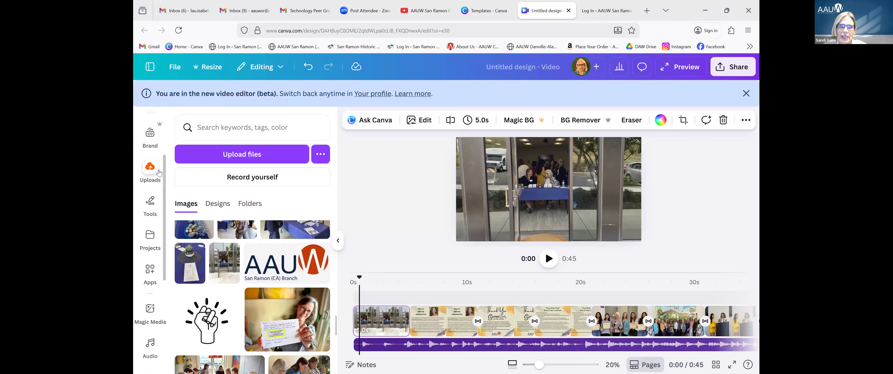
{"action": "scroll", "coordinate": [152, 228], "scroll_direction": "down", "scroll_amount": 5}
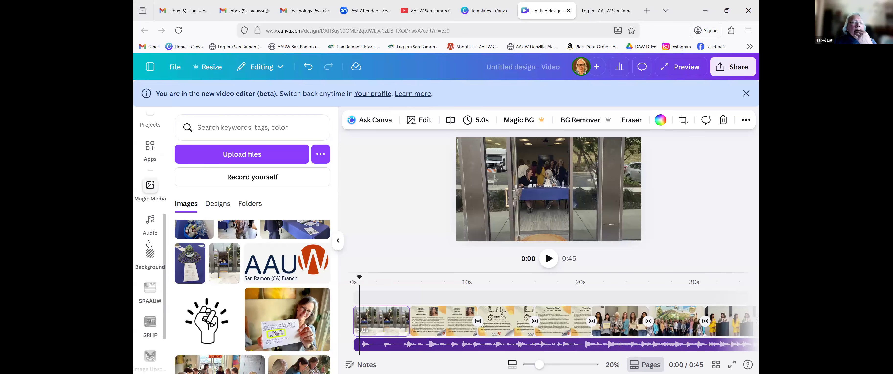
{"action": "scroll", "coordinate": [149, 243], "scroll_direction": "up", "scroll_amount": 5}
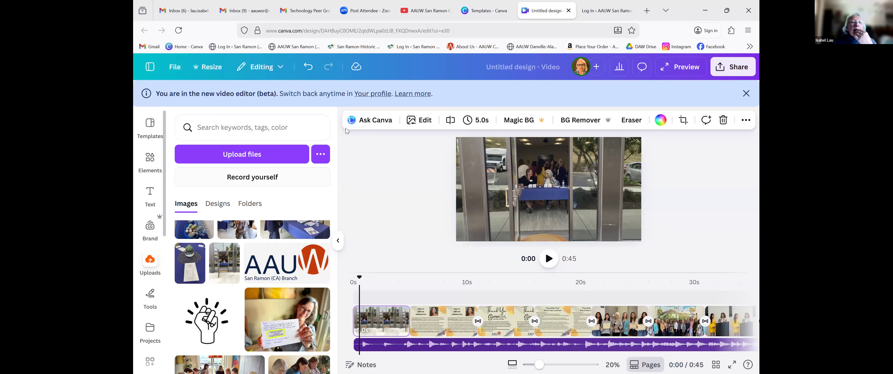
Browse the doorway photo's Edit image options, then bring up the Text options.
{"action": "left_click", "coordinate": [422, 124]}
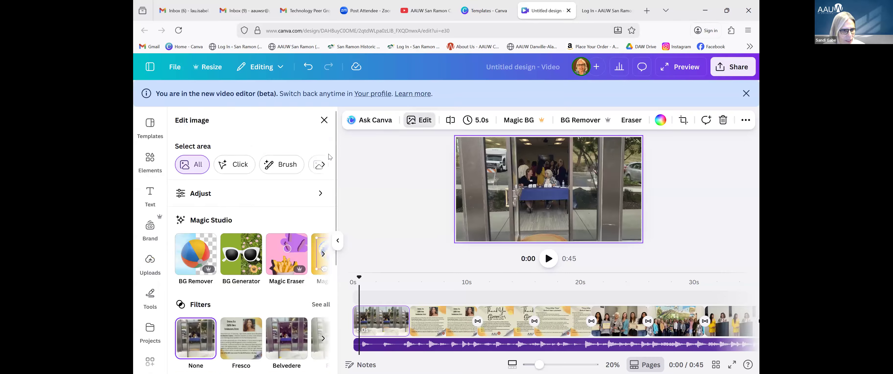
{"action": "scroll", "coordinate": [260, 168], "scroll_direction": "down", "scroll_amount": 5}
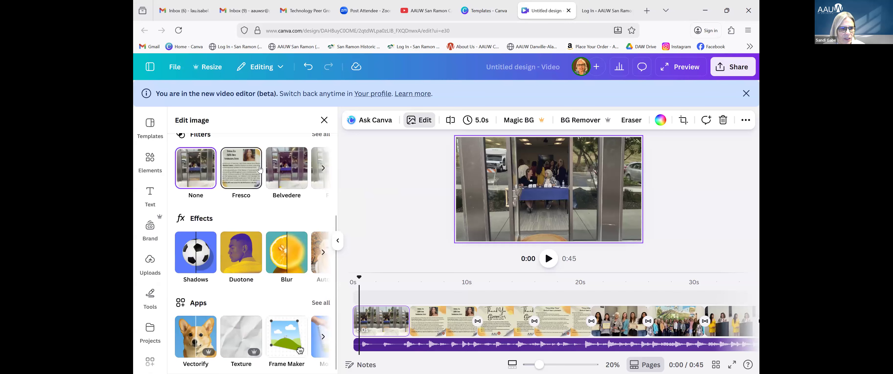
{"action": "scroll", "coordinate": [260, 169], "scroll_direction": "up", "scroll_amount": 5}
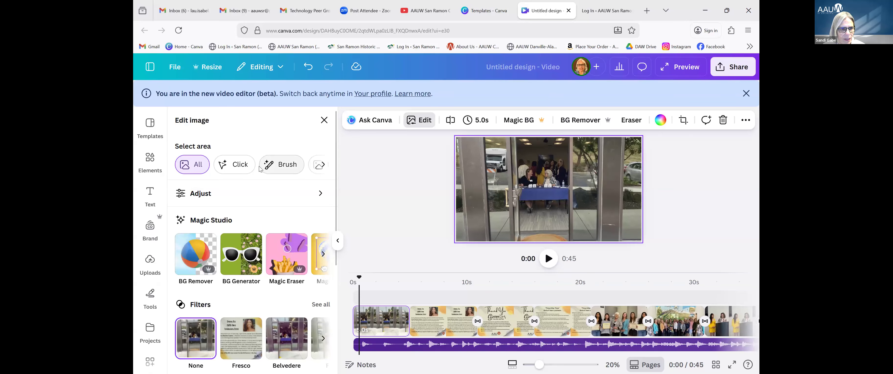
{"action": "left_click", "coordinate": [150, 198]}
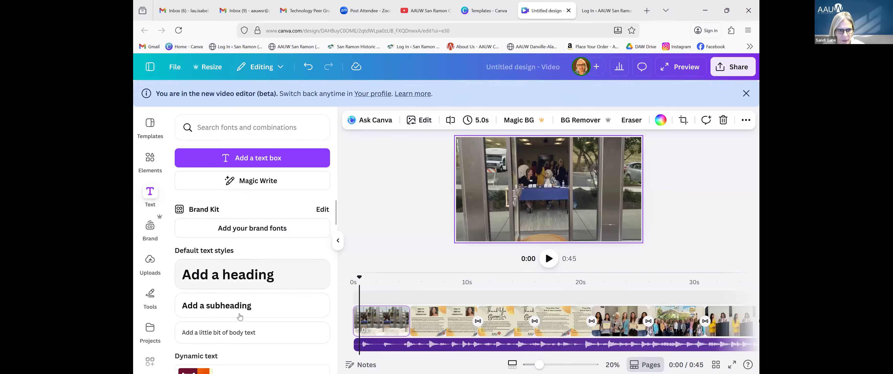
Add a body text box over the doorway photo and enlarge it by its corner.
{"action": "left_click", "coordinate": [242, 332]}
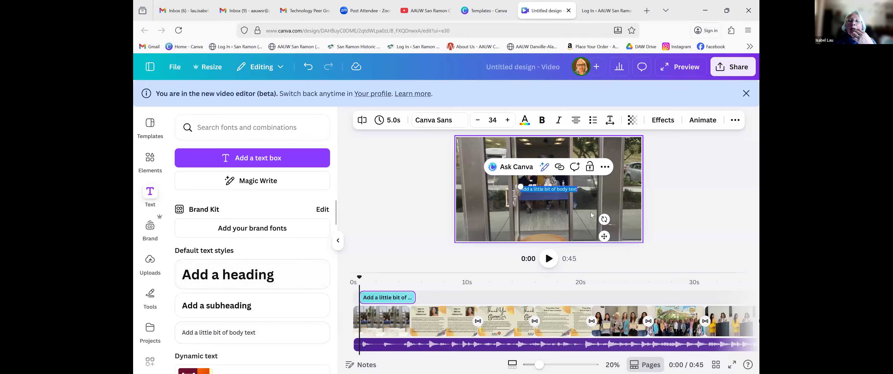
{"action": "left_click", "coordinate": [558, 189]}
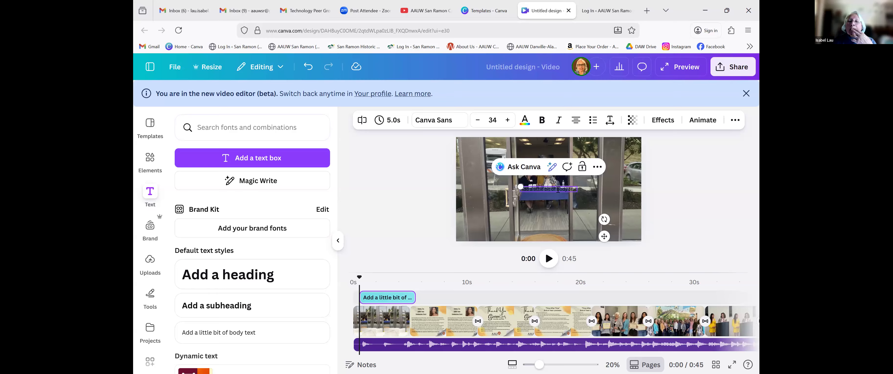
{"action": "double_click", "coordinate": [574, 190]}
{"action": "left_click", "coordinate": [553, 186]}
{"action": "left_click", "coordinate": [553, 186]}
{"action": "left_click_drag", "start_coordinate": [511, 182], "coordinate": [482, 178]}
{"action": "left_click_drag", "start_coordinate": [482, 178], "coordinate": [482, 179]}
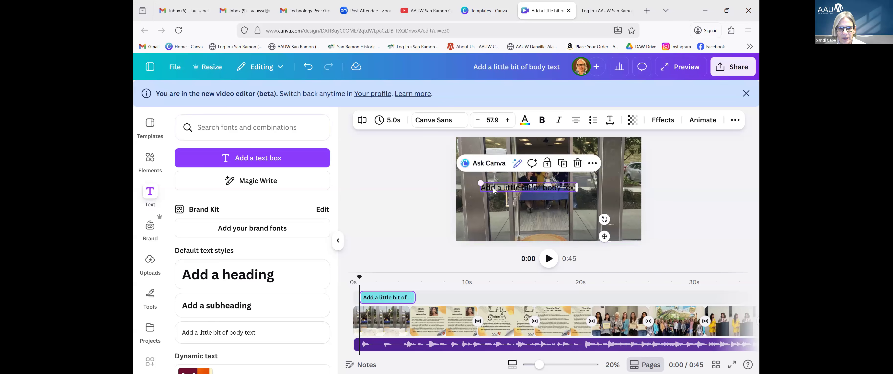
Replace the placeholder text with 'End of Year Celebration' and select the new title.
{"action": "right_click", "coordinate": [494, 190]}
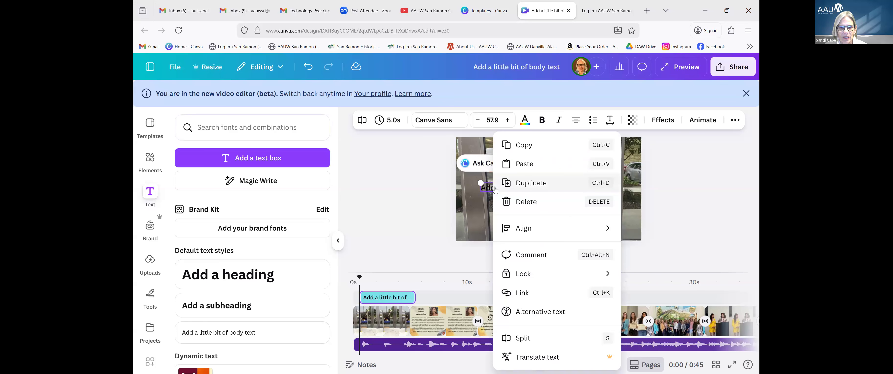
{"action": "left_click", "coordinate": [487, 187]}
{"action": "double_click", "coordinate": [487, 187]}
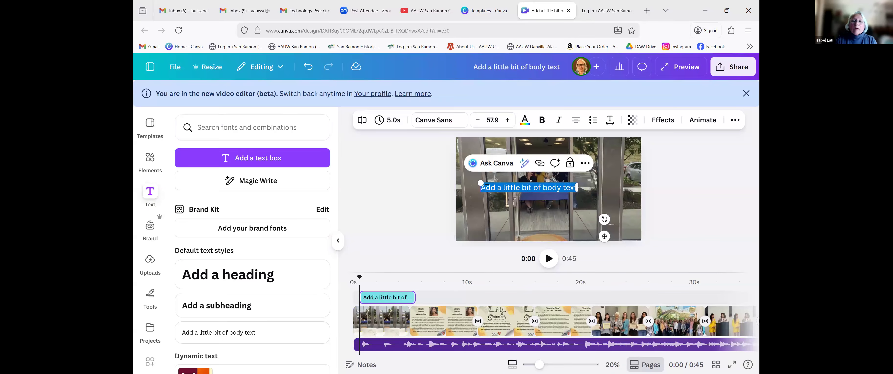
{"action": "type", "text": "En"}
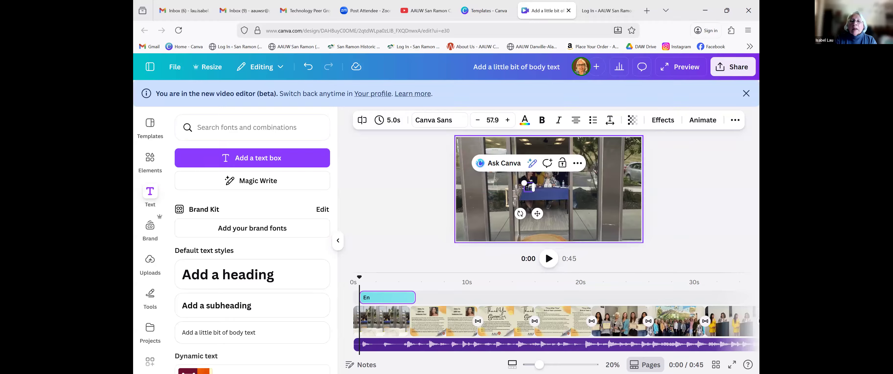
{"action": "type", "text": "d of Year Celebration"}
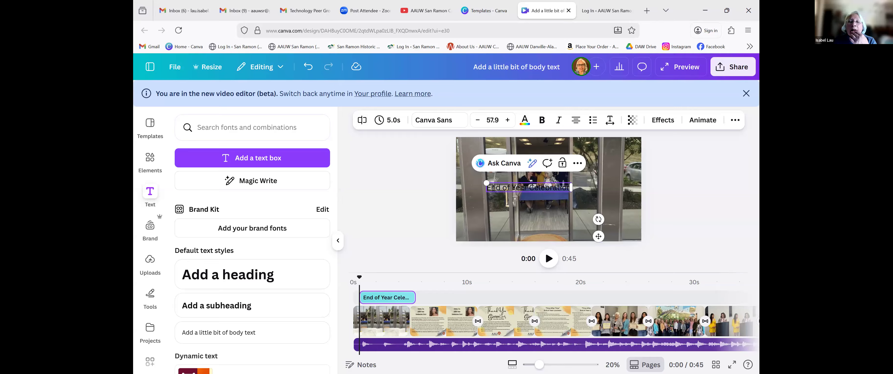
{"action": "left_click_drag", "start_coordinate": [489, 188], "coordinate": [582, 188]}
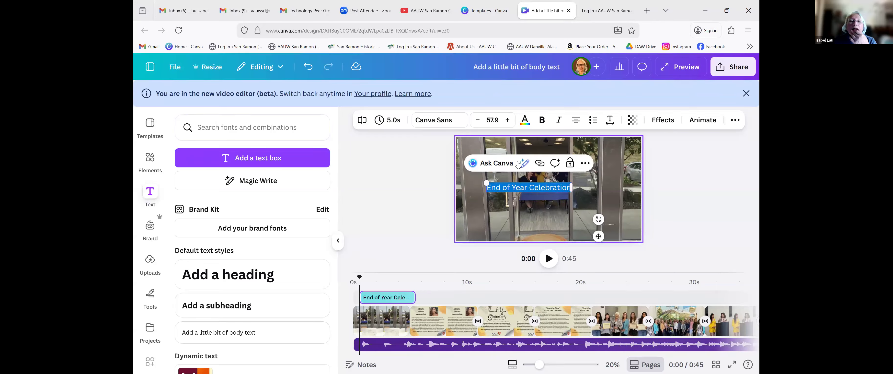
Make the 'End of Year Celebration' title bold and white, moved to the photo's lower centre.
{"action": "left_click", "coordinate": [525, 120]}
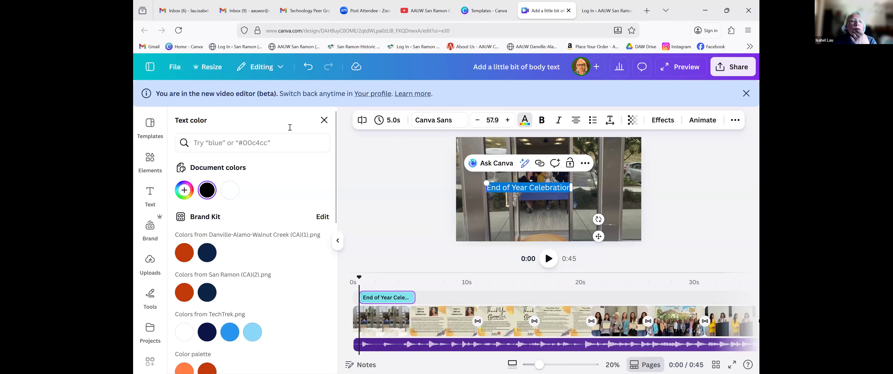
{"action": "left_click", "coordinate": [230, 192]}
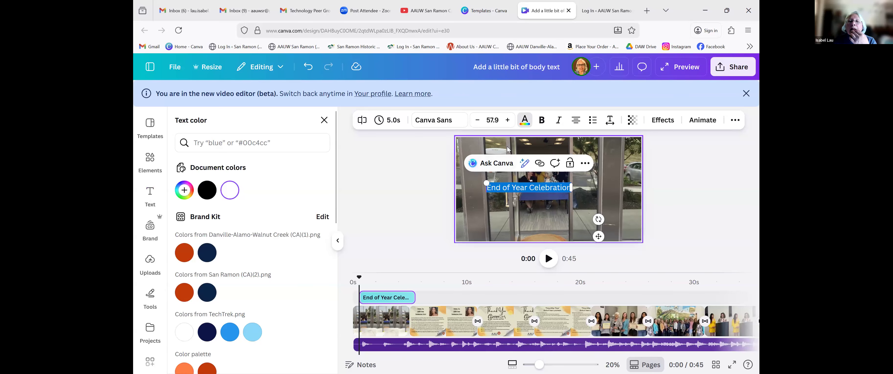
{"action": "left_click", "coordinate": [541, 120]}
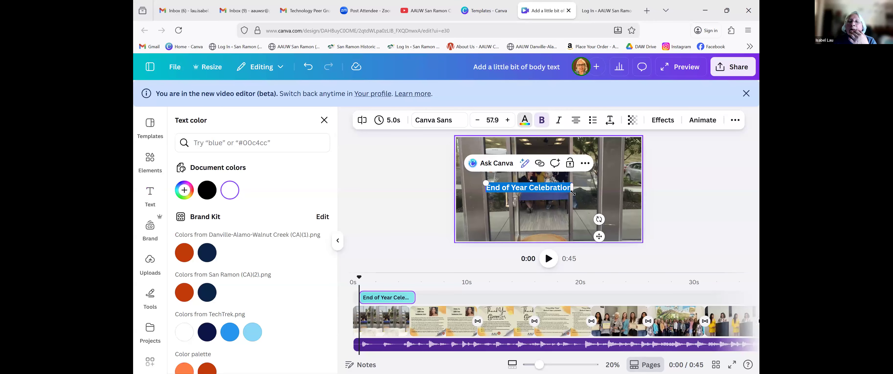
{"action": "left_click_drag", "start_coordinate": [599, 236], "coordinate": [623, 270]}
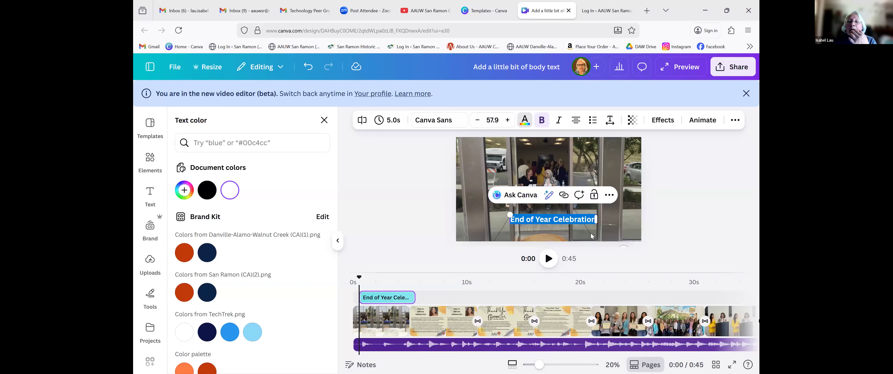
{"action": "left_click", "coordinate": [613, 267]}
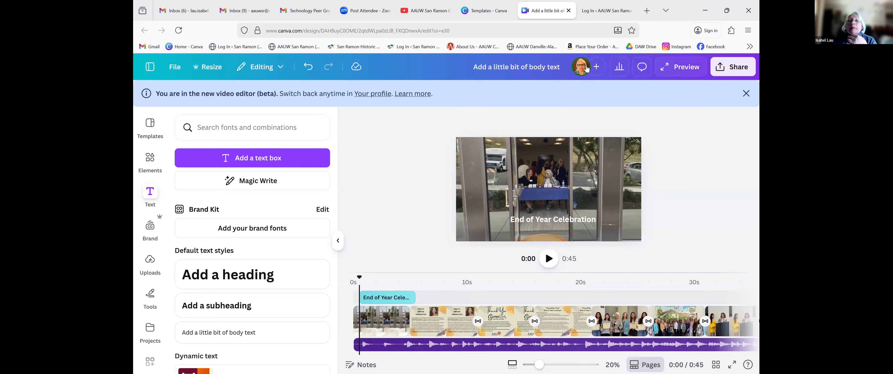
Rename the design 'Video demo' and bring up its MP4 1080p (HD) download settings.
{"action": "left_click", "coordinate": [175, 67]}
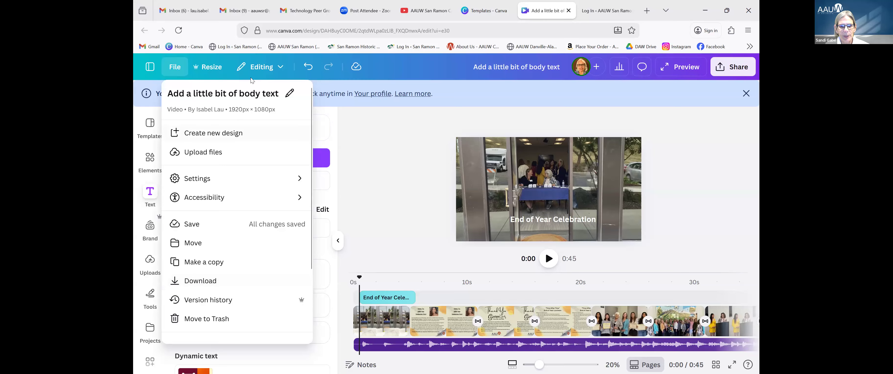
{"action": "left_click", "coordinate": [279, 93]}
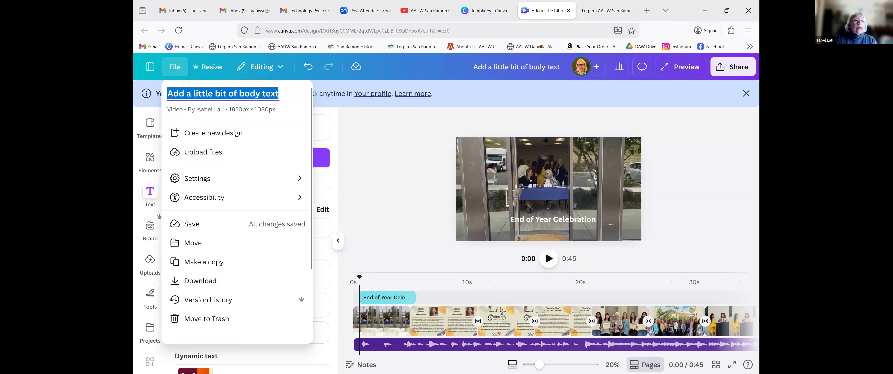
{"action": "type", "text": "Video demo"}
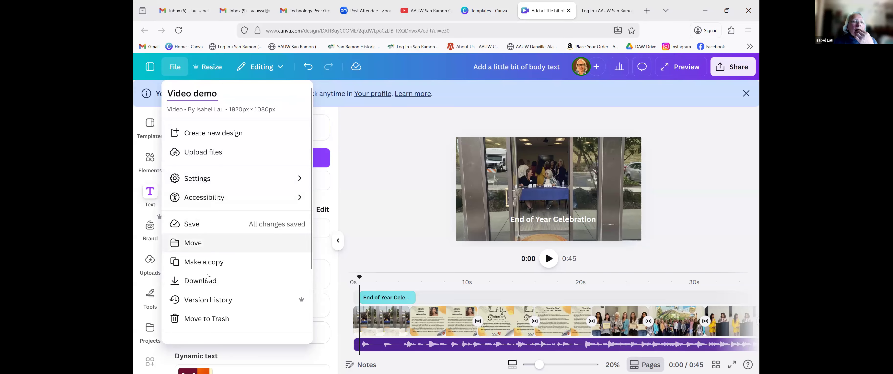
{"action": "left_click", "coordinate": [202, 280]}
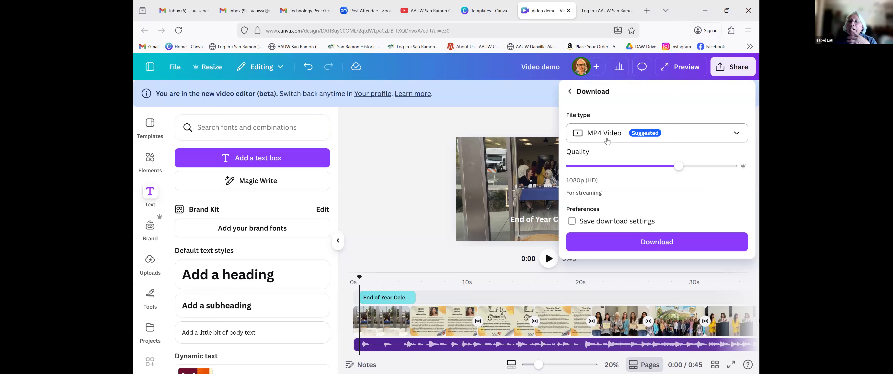
Download 'Video demo' as MP4, then go to the AAUW San Ramon YouTube channel.
{"action": "left_click", "coordinate": [658, 242]}
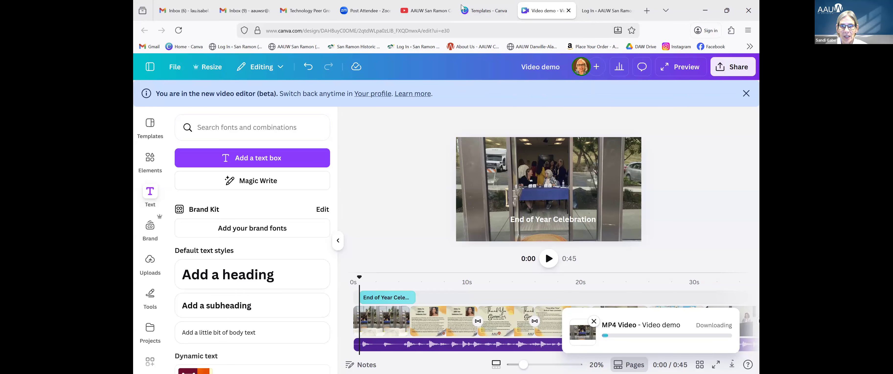
{"action": "left_click", "coordinate": [432, 14]}
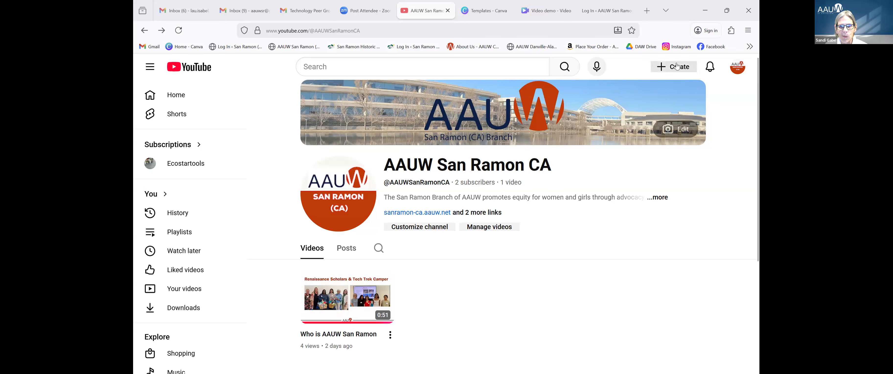
Start a new YouTube upload via Create > Upload video, dismissing the browser downloads list.
{"action": "left_click", "coordinate": [675, 71]}
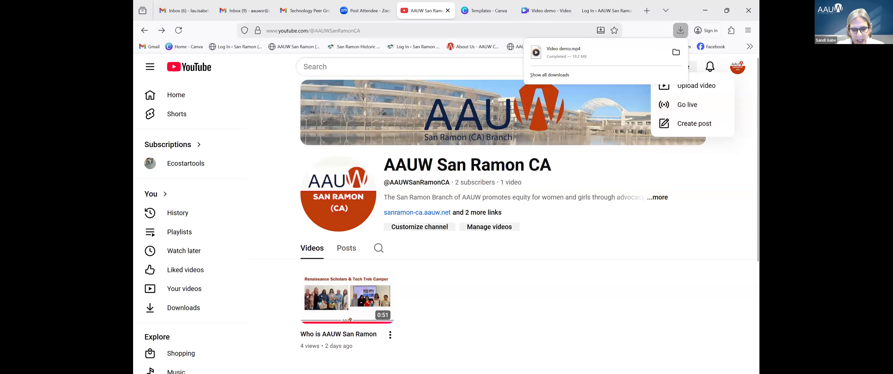
{"action": "key", "text": "Escape"}
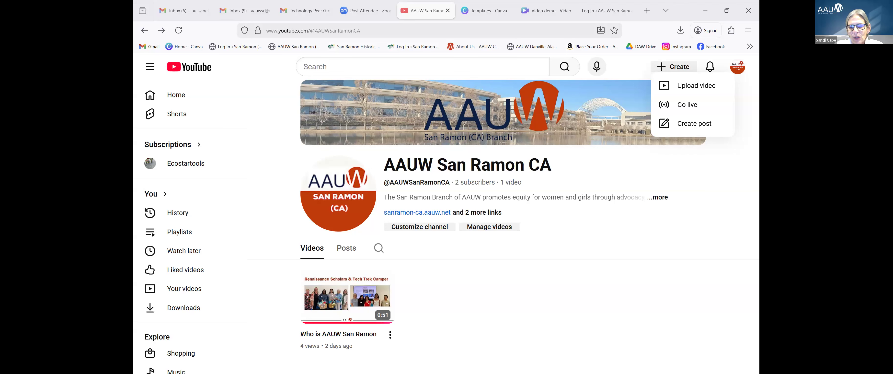
{"action": "left_click", "coordinate": [684, 86]}
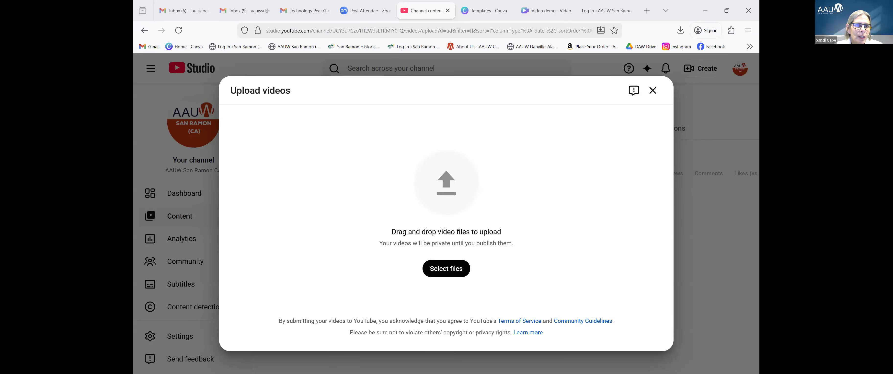
Upload 'Video demo.mp4' from the Downloads folder to YouTube Studio.
{"action": "left_click", "coordinate": [445, 271]}
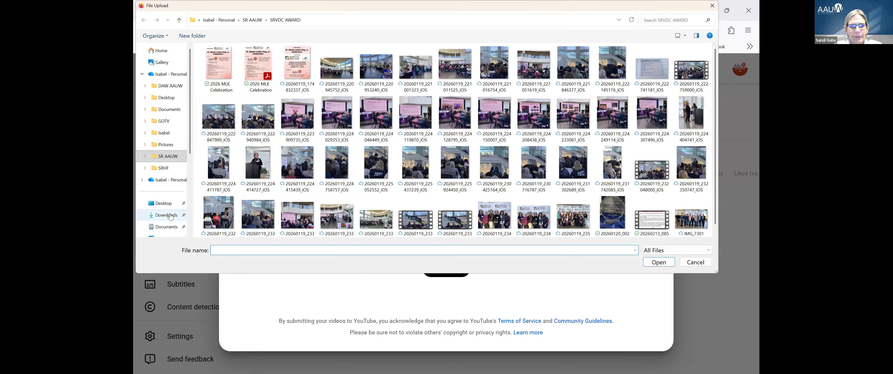
{"action": "left_click", "coordinate": [170, 216]}
{"action": "left_click", "coordinate": [222, 71]}
{"action": "left_click", "coordinate": [659, 263]}
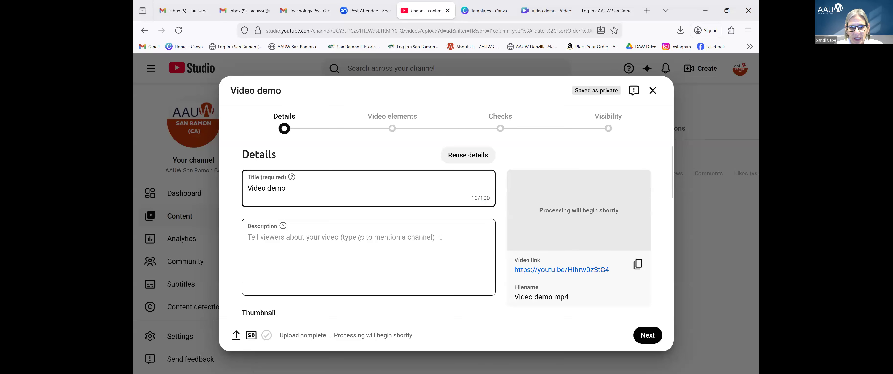
Review the Video demo upload details and save it as a private draft.
{"action": "scroll", "coordinate": [441, 237], "scroll_direction": "down", "scroll_amount": 6}
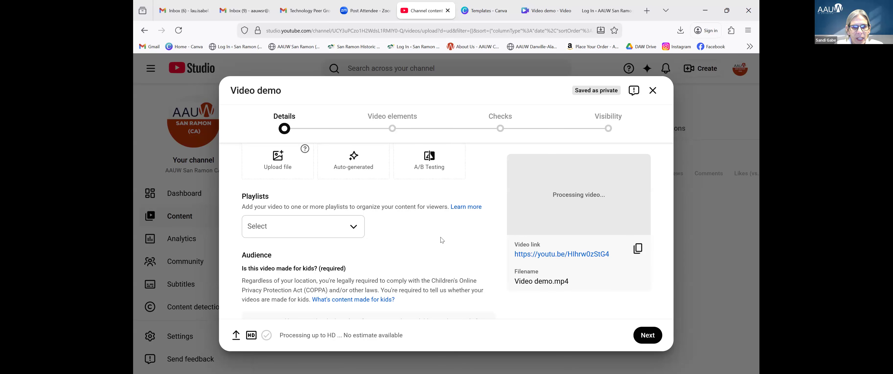
{"action": "scroll", "coordinate": [441, 239], "scroll_direction": "down", "scroll_amount": 4}
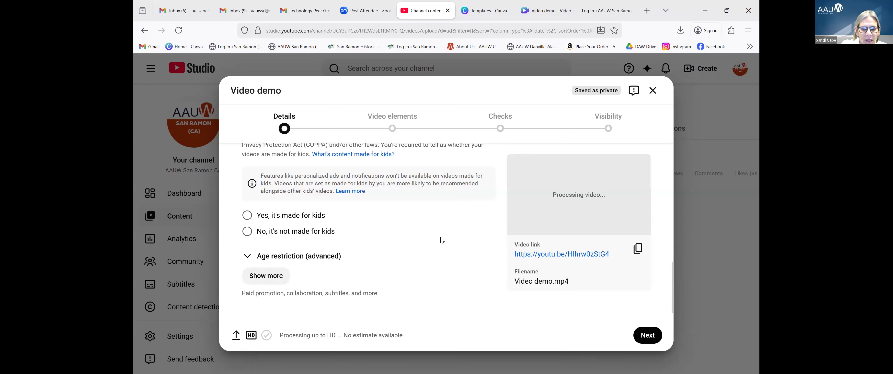
{"action": "scroll", "coordinate": [441, 239], "scroll_direction": "down", "scroll_amount": 1}
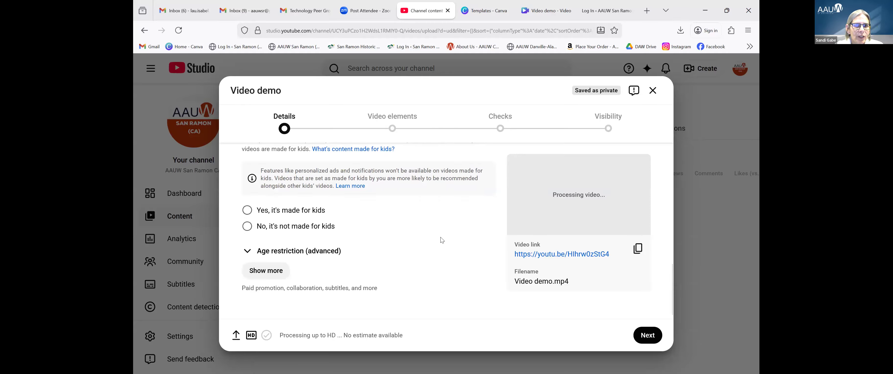
{"action": "scroll", "coordinate": [440, 237], "scroll_direction": "up", "scroll_amount": 5}
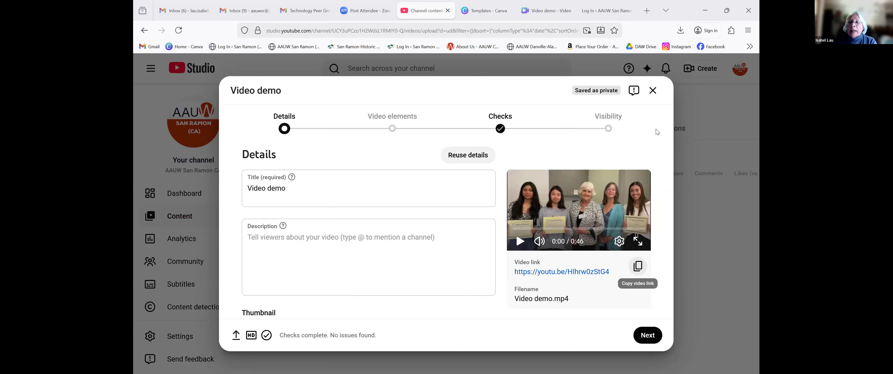
{"action": "left_click", "coordinate": [653, 93]}
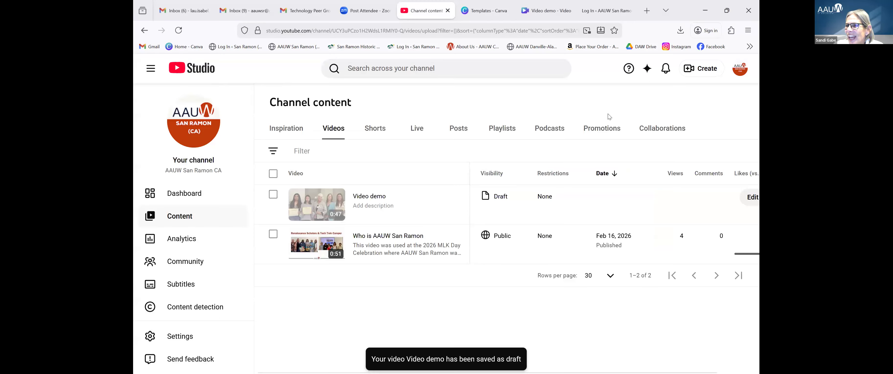
Permanently delete the 'Video demo' draft, acknowledging the deletion cannot be undone.
{"action": "mouse_move", "coordinate": [381, 201]}
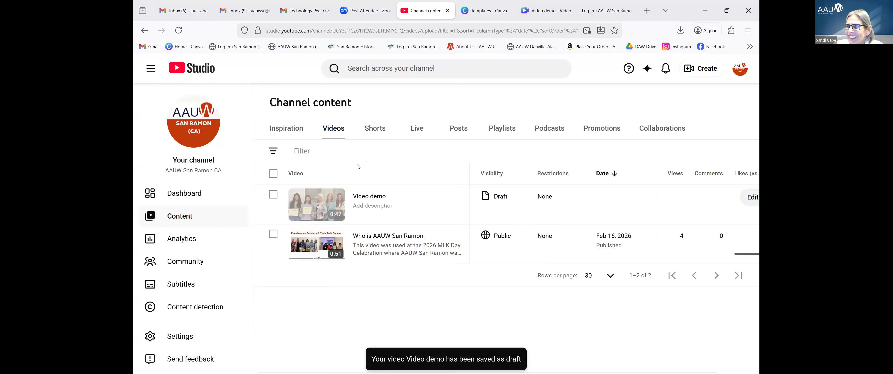
{"action": "left_click", "coordinate": [273, 194]}
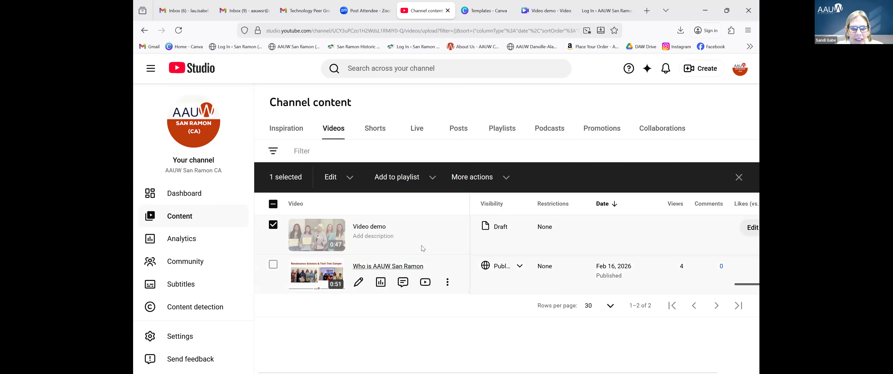
{"action": "left_click", "coordinate": [403, 244]}
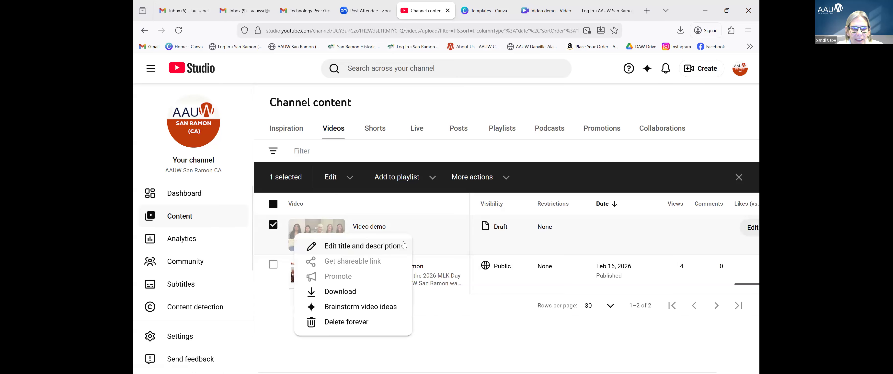
{"action": "left_click", "coordinate": [338, 323]}
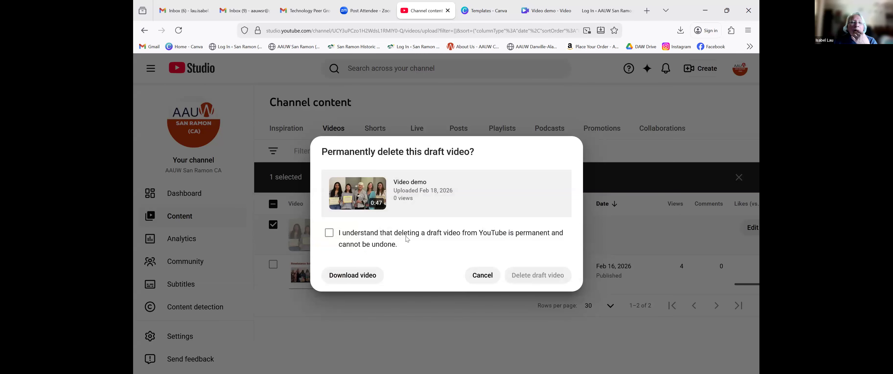
{"action": "left_click", "coordinate": [330, 235]}
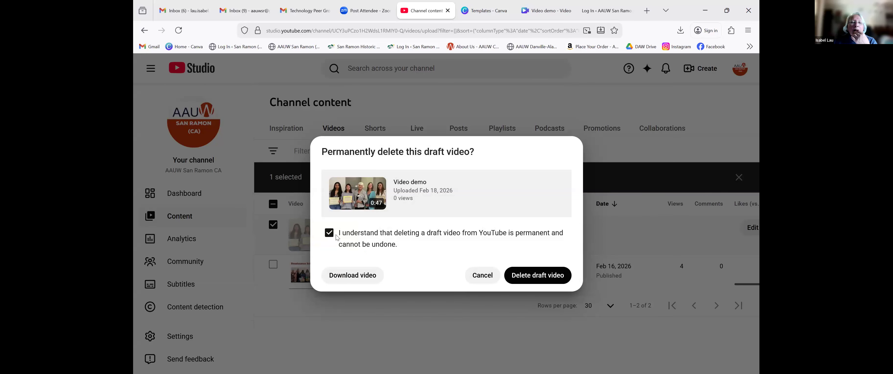
{"action": "left_click", "coordinate": [543, 279]}
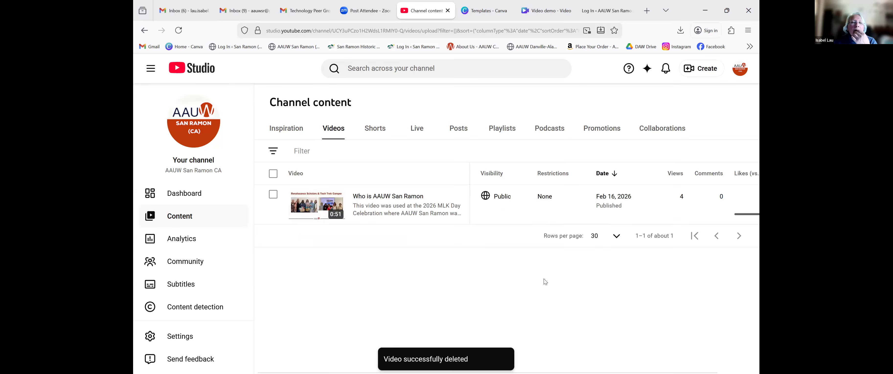
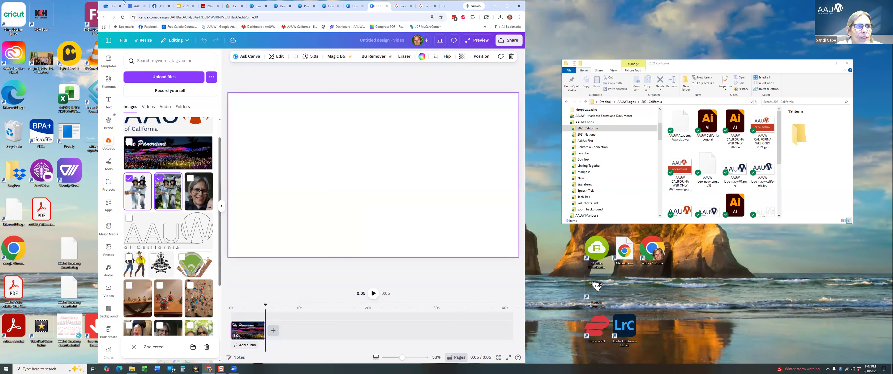
Leave the Canva video design and bring up the Outlook inbox.
{"action": "left_click", "coordinate": [111, 6]}
{"action": "scroll", "coordinate": [315, 146], "scroll_direction": "down", "scroll_amount": 10}
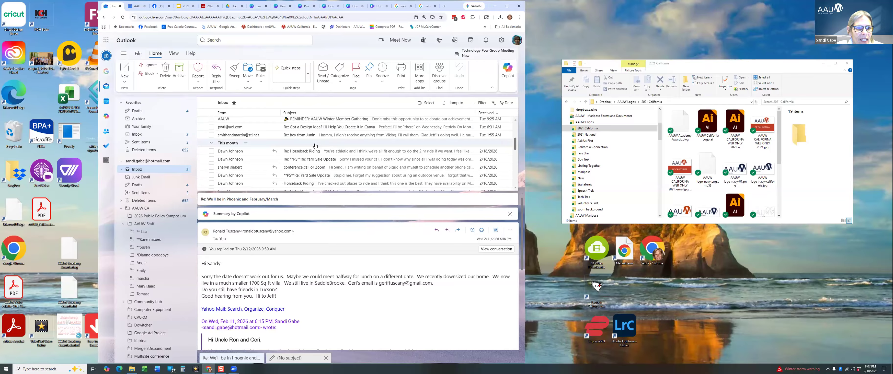
Open the 'Got a Design Idea?' reply and the earlier message carrying the newsletter attachment.
{"action": "scroll", "coordinate": [315, 146], "scroll_direction": "up", "scroll_amount": 1}
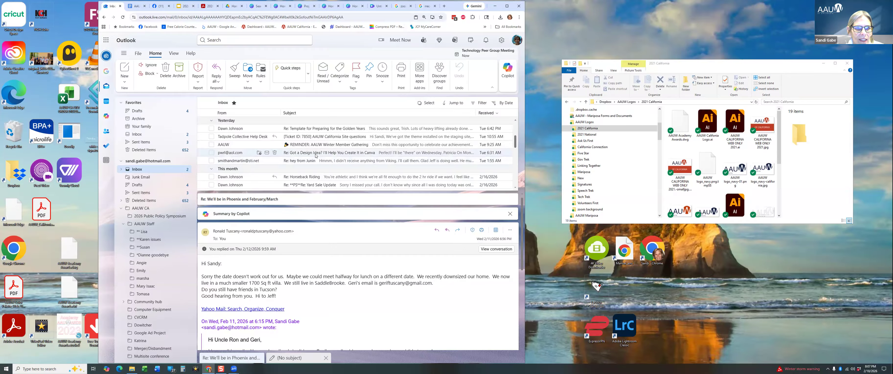
{"action": "left_click", "coordinate": [315, 153]}
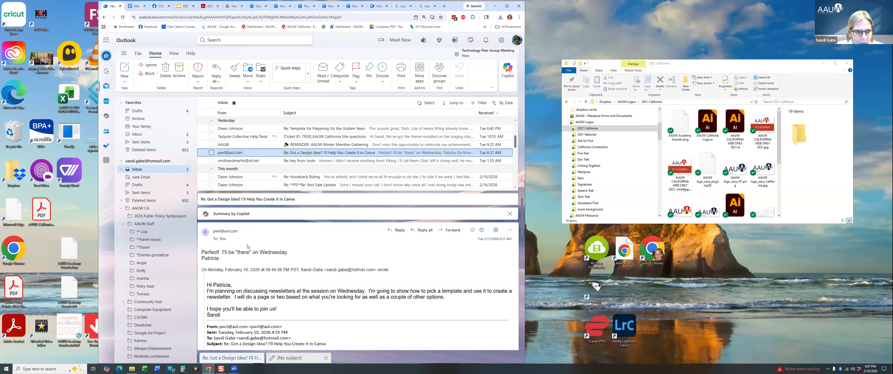
{"action": "scroll", "coordinate": [229, 245], "scroll_direction": "down", "scroll_amount": 2}
{"action": "scroll", "coordinate": [311, 161], "scroll_direction": "down", "scroll_amount": 2}
{"action": "scroll", "coordinate": [311, 160], "scroll_direction": "down", "scroll_amount": 5}
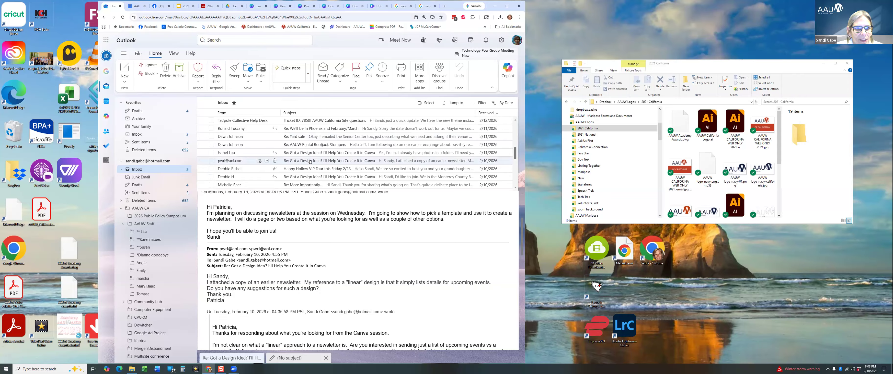
{"action": "left_click", "coordinate": [310, 160]}
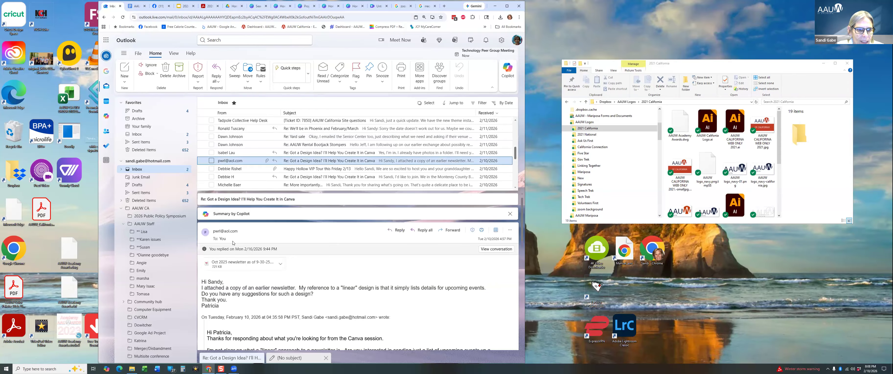
Preview 'Oct 2025 newsletter as of 9-30-25.pdf' through page 3, then return to Canva.
{"action": "left_click", "coordinate": [233, 265]}
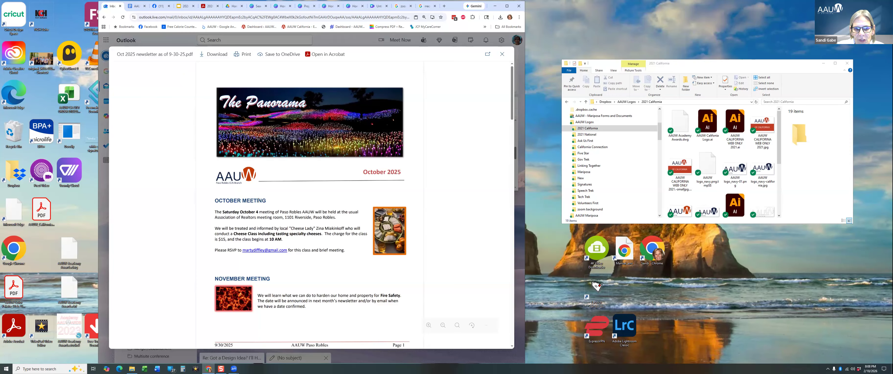
{"action": "scroll", "coordinate": [258, 200], "scroll_direction": "down", "scroll_amount": 1}
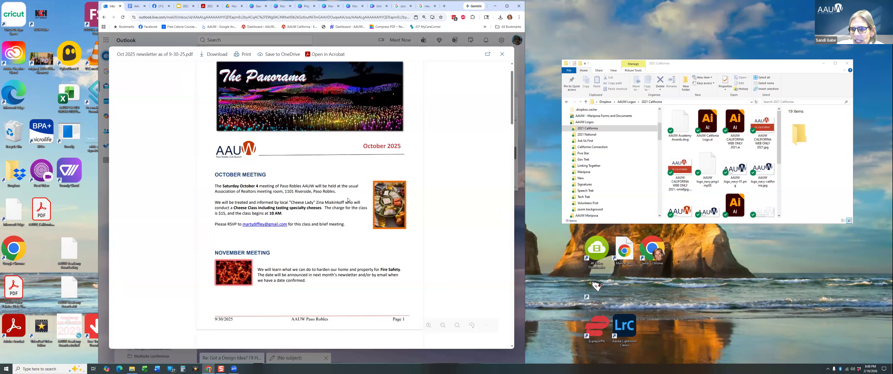
{"action": "scroll", "coordinate": [267, 263], "scroll_direction": "down", "scroll_amount": 9}
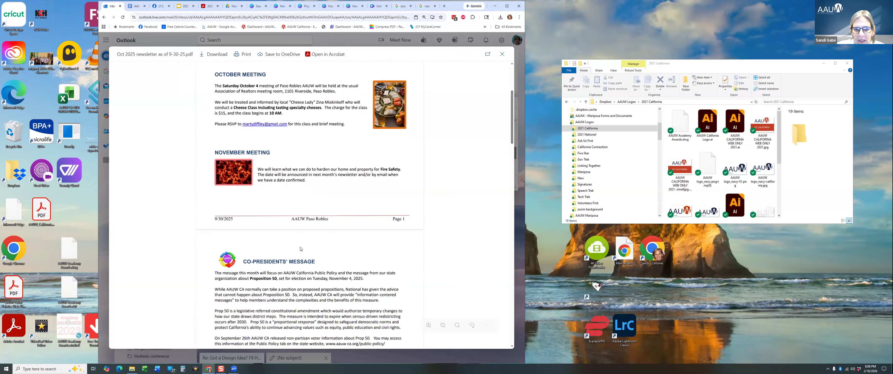
{"action": "scroll", "coordinate": [301, 231], "scroll_direction": "down", "scroll_amount": 16}
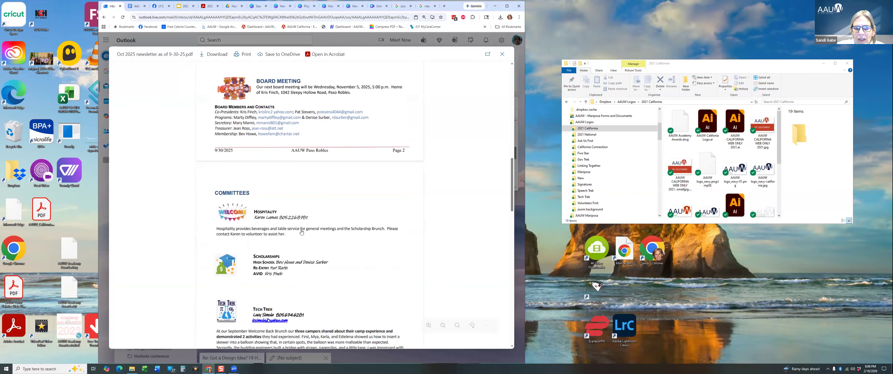
{"action": "left_click", "coordinate": [379, 7]}
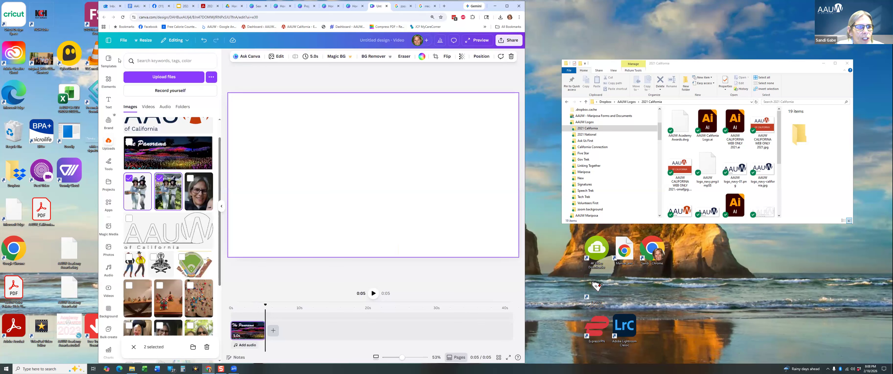
From Canva Home, search the templates for 'newsletter'.
{"action": "left_click", "coordinate": [109, 41]}
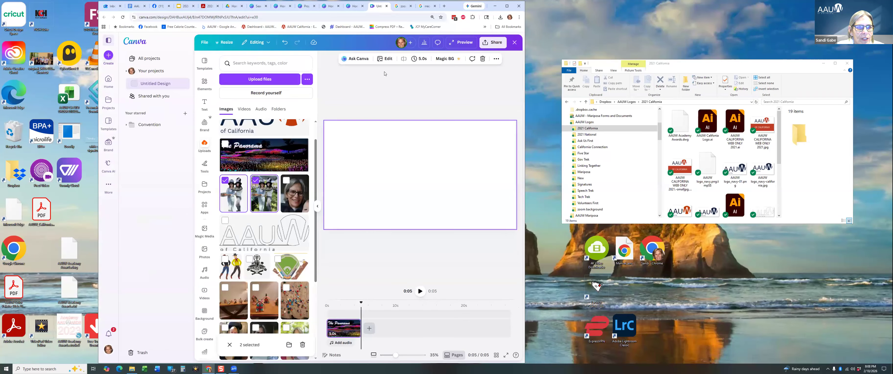
{"action": "left_click", "coordinate": [109, 82]}
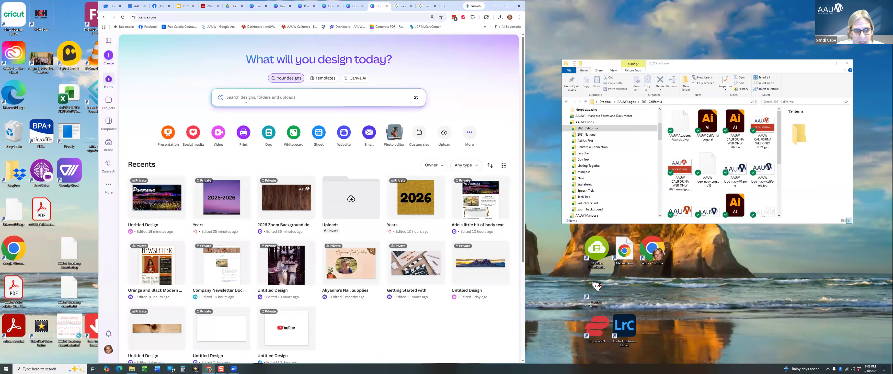
{"action": "type", "text": "n"}
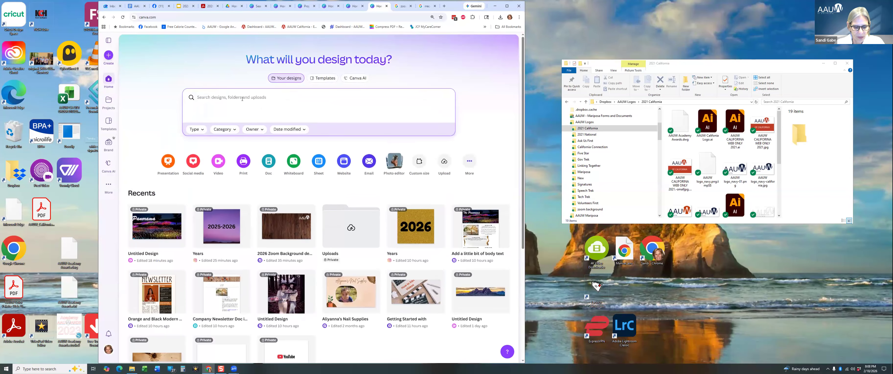
{"action": "type", "text": "ew"}
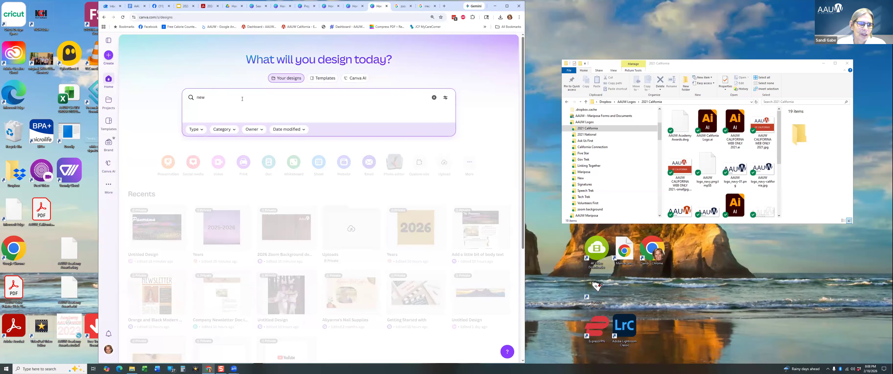
{"action": "type", "text": "sletter templa"}
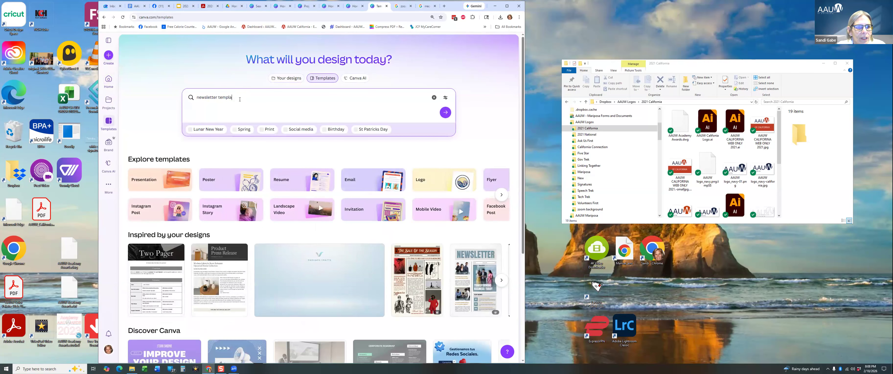
{"action": "left_click_drag", "start_coordinate": [233, 99], "coordinate": [217, 101]}
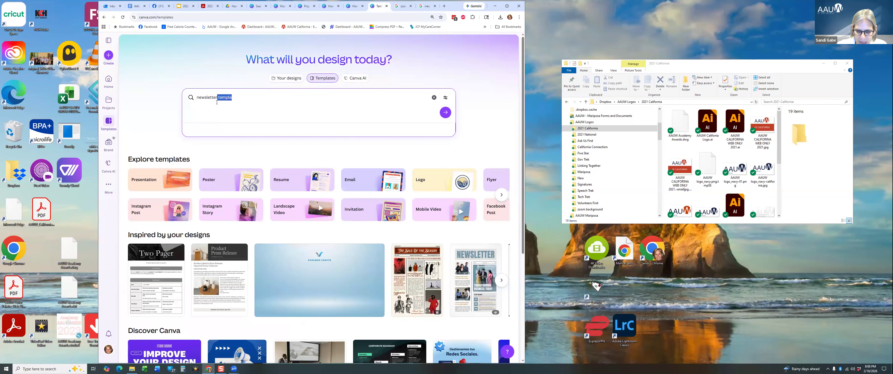
{"action": "key", "text": "BackSpace"}
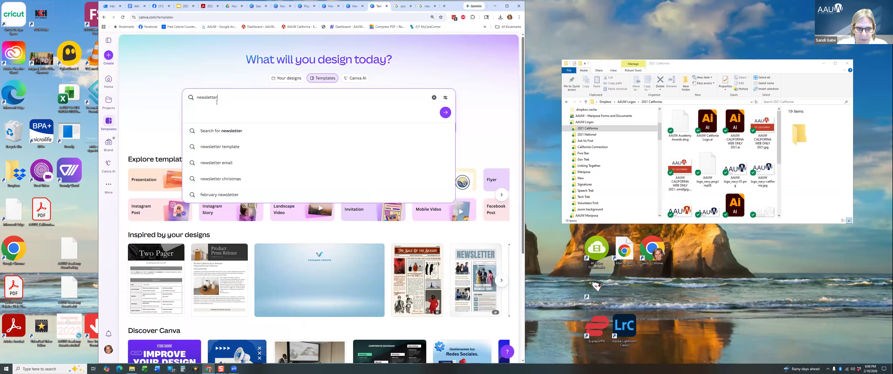
{"action": "key", "text": "Return"}
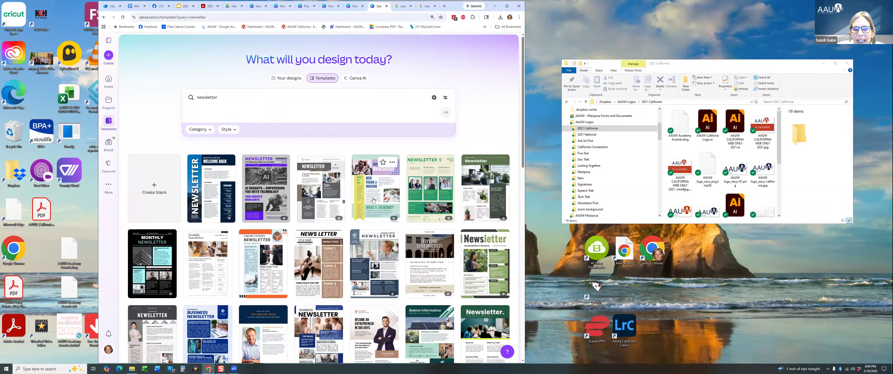
Browse the newsletter template results and start a blank US Letter design.
{"action": "scroll", "coordinate": [374, 202], "scroll_direction": "down", "scroll_amount": 3}
{"action": "scroll", "coordinate": [374, 202], "scroll_direction": "down", "scroll_amount": 1}
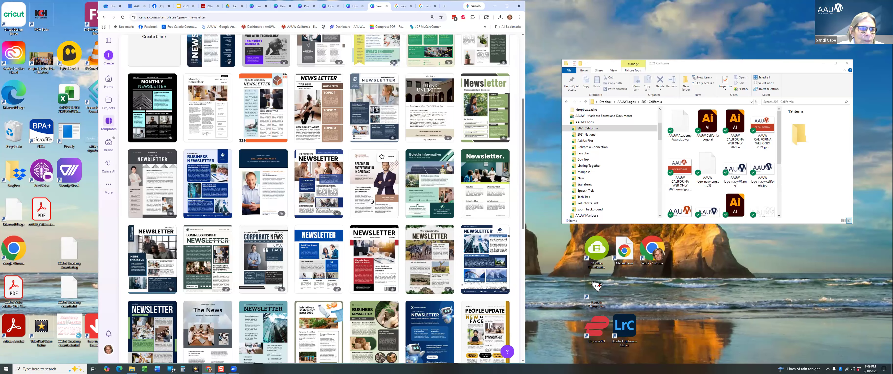
{"action": "scroll", "coordinate": [374, 202], "scroll_direction": "up", "scroll_amount": 4}
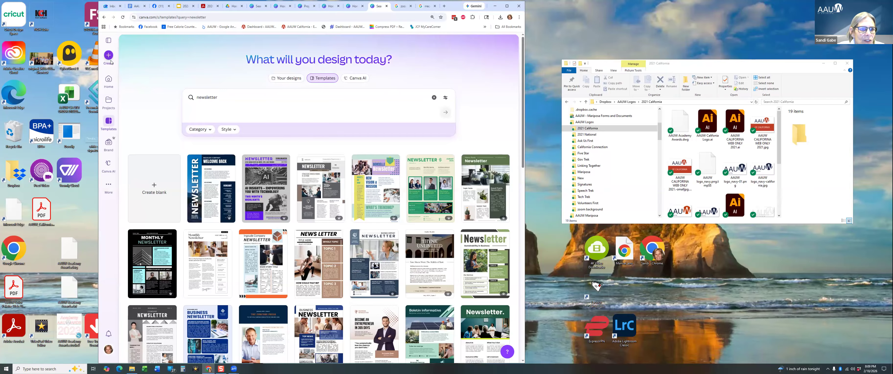
{"action": "left_click", "coordinate": [157, 189]}
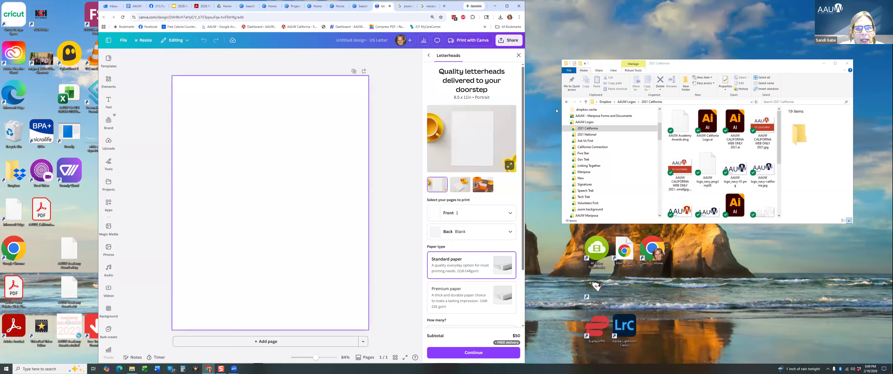
{"action": "left_click", "coordinate": [518, 55]}
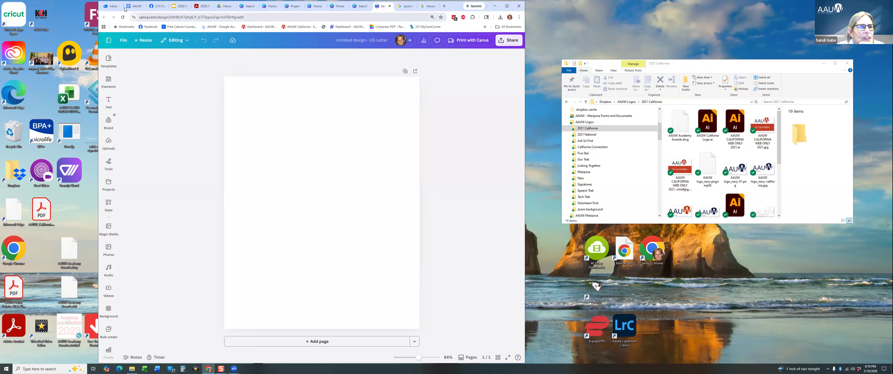
{"action": "mouse_move", "coordinate": [115, 8]}
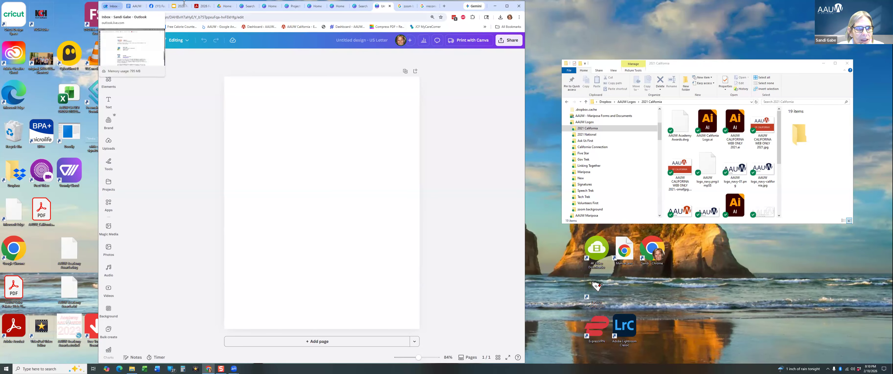
{"action": "mouse_move", "coordinate": [201, 7]}
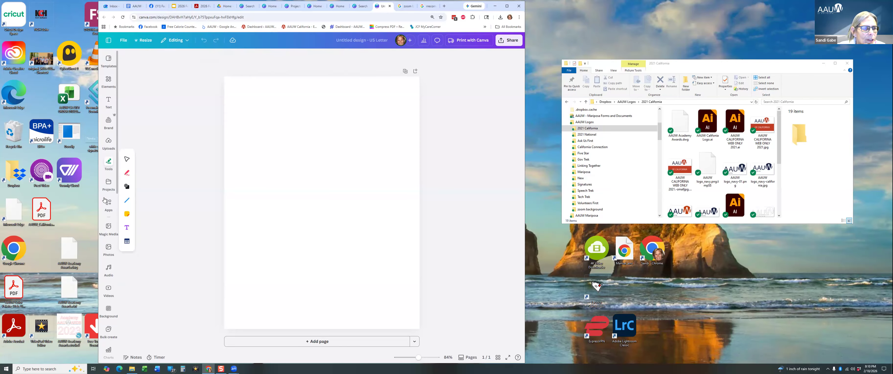
{"action": "left_click", "coordinate": [115, 9]}
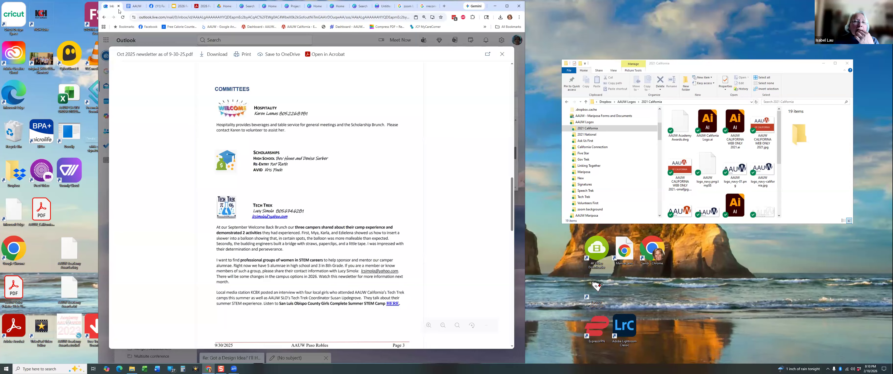
{"action": "scroll", "coordinate": [185, 109], "scroll_direction": "up", "scroll_amount": 10}
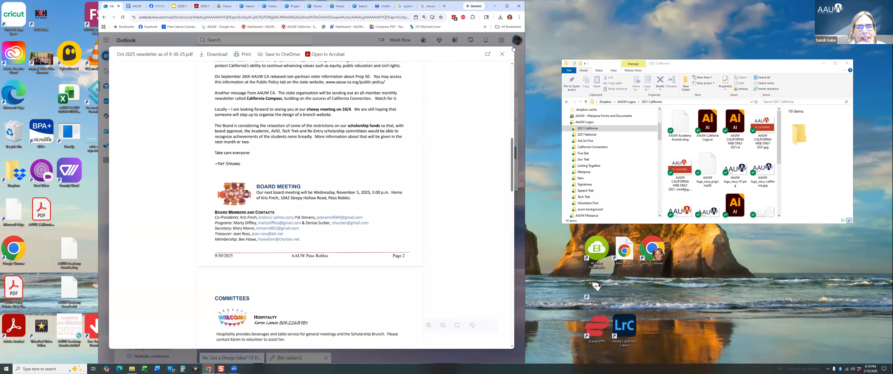
{"action": "left_click", "coordinate": [502, 54]}
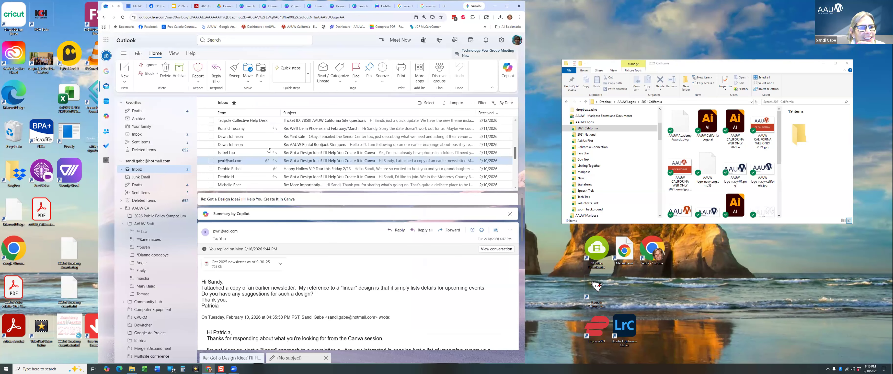
{"action": "left_click", "coordinate": [219, 268]}
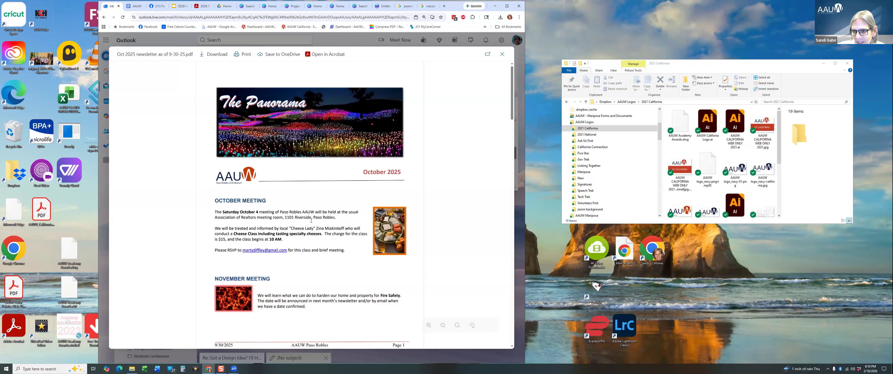
{"action": "left_click", "coordinate": [384, 9]}
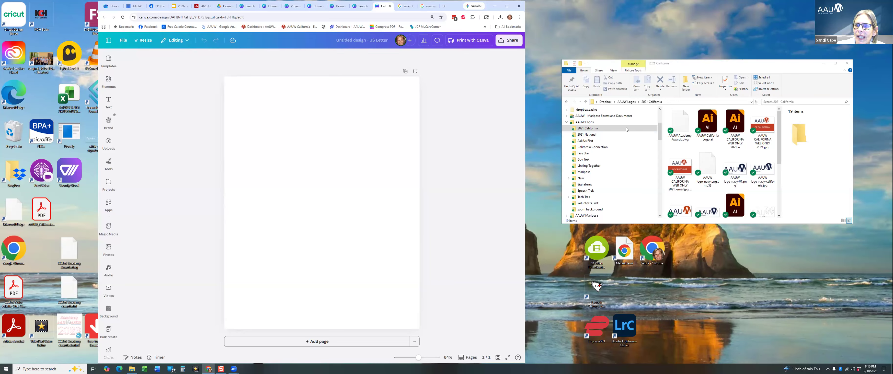
Add the Panorama banner image from Uploads to the blank US Letter page.
{"action": "scroll", "coordinate": [589, 133], "scroll_direction": "up", "scroll_amount": 4}
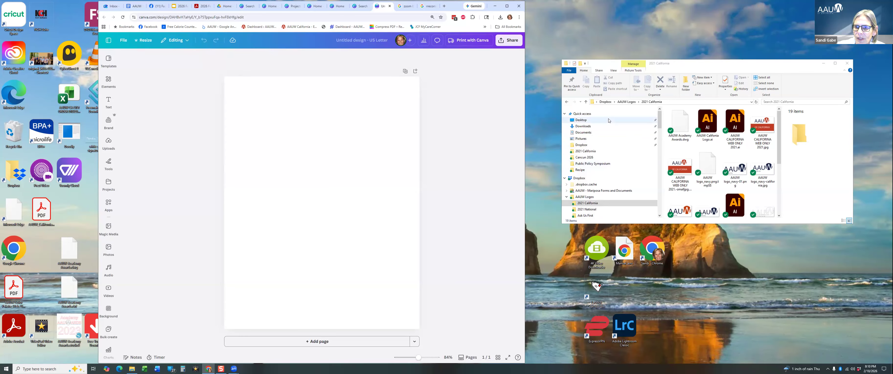
{"action": "left_click", "coordinate": [591, 127]}
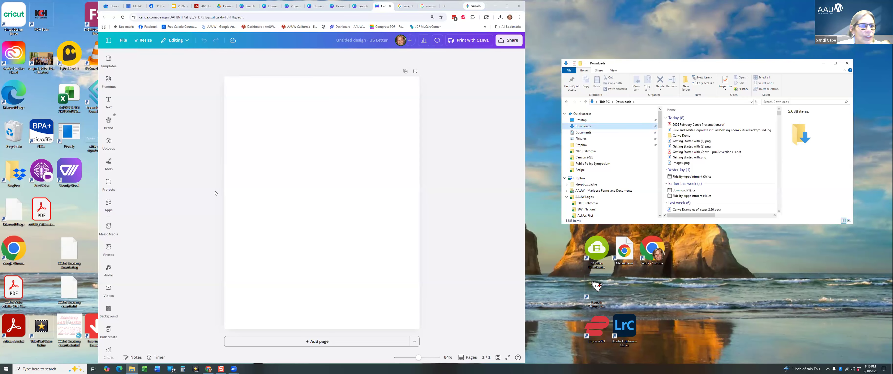
{"action": "left_click", "coordinate": [108, 146]}
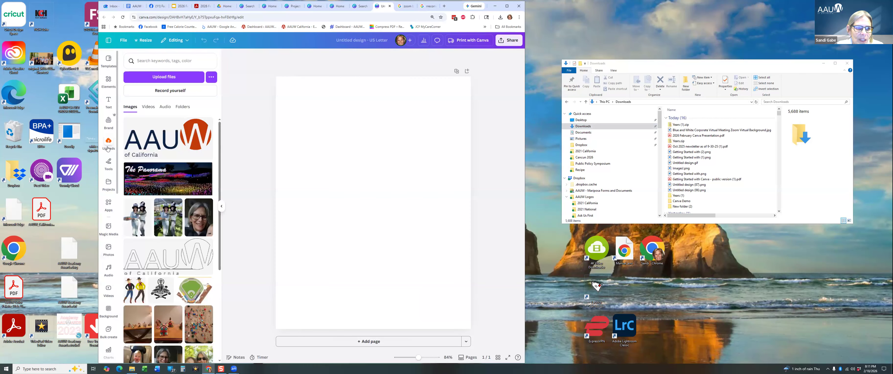
{"action": "left_click", "coordinate": [180, 181]}
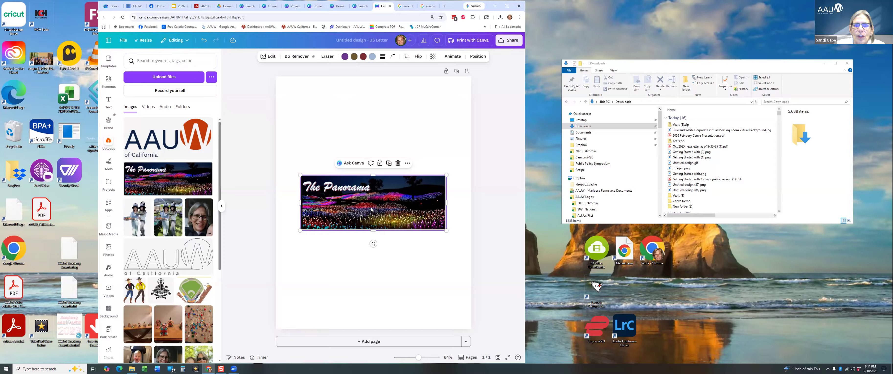
Move the Panorama banner to the page top and resize it to nearly full width, centred.
{"action": "left_click_drag", "start_coordinate": [373, 197], "coordinate": [375, 111]}
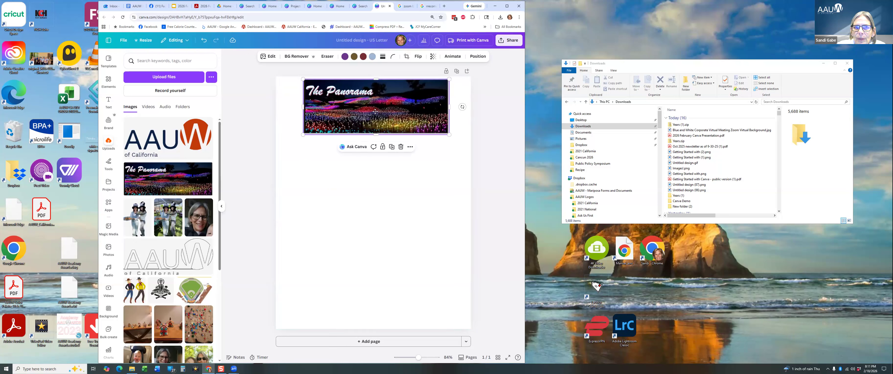
{"action": "left_click_drag", "start_coordinate": [455, 140], "coordinate": [469, 143]}
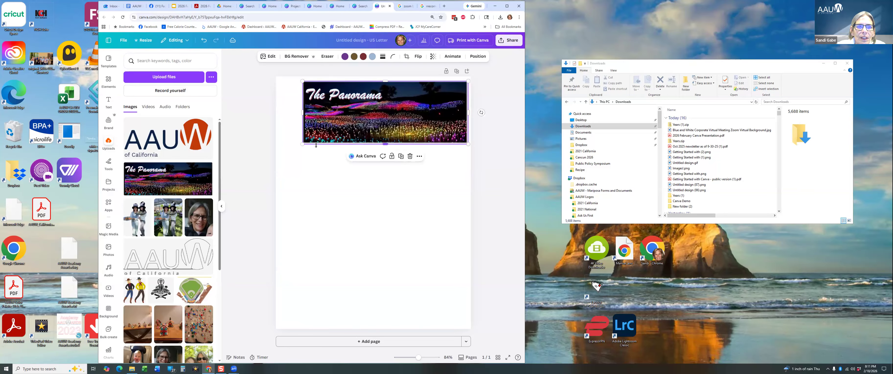
{"action": "left_click_drag", "start_coordinate": [300, 144], "coordinate": [276, 154]}
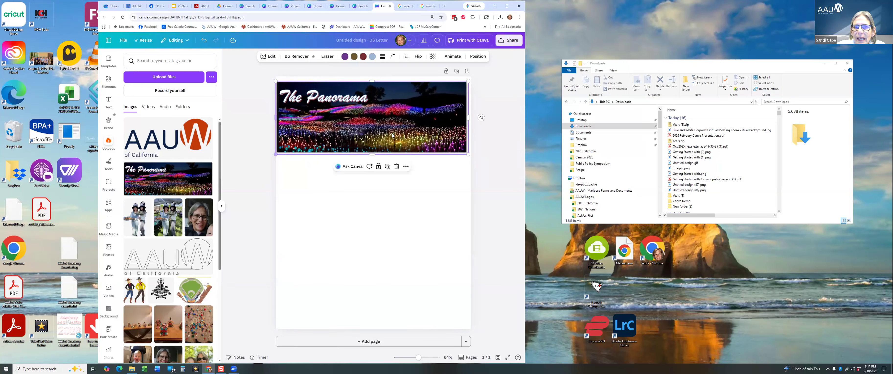
{"action": "left_click_drag", "start_coordinate": [468, 117], "coordinate": [469, 117]}
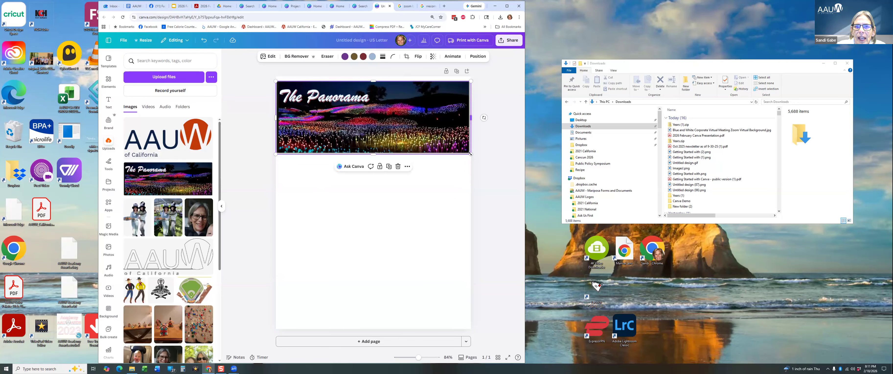
{"action": "left_click_drag", "start_coordinate": [470, 154], "coordinate": [460, 150]}
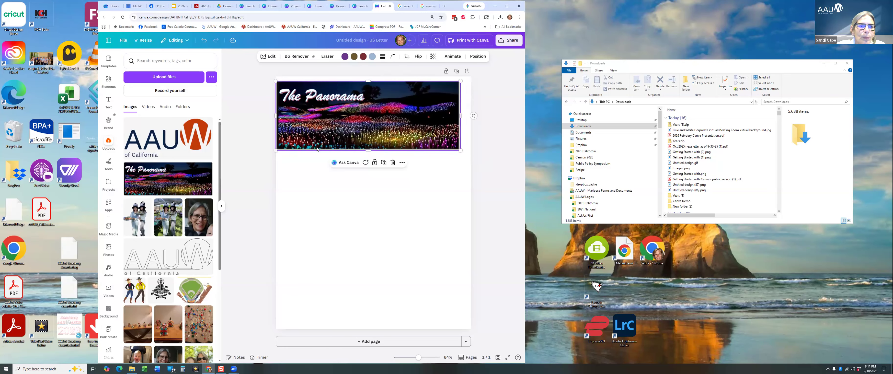
{"action": "left_click_drag", "start_coordinate": [281, 147], "coordinate": [287, 144]}
{"action": "left_click_drag", "start_coordinate": [394, 117], "coordinate": [392, 118]}
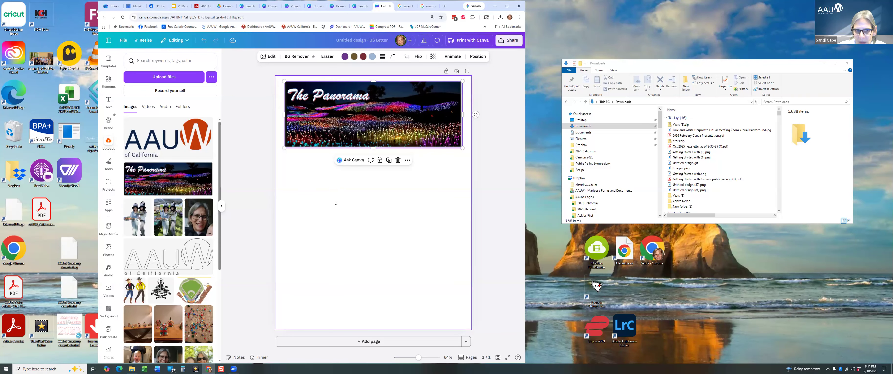
Switch to the Outlook tab showing the October 2025 newsletter PDF preview.
{"action": "left_click", "coordinate": [111, 7]}
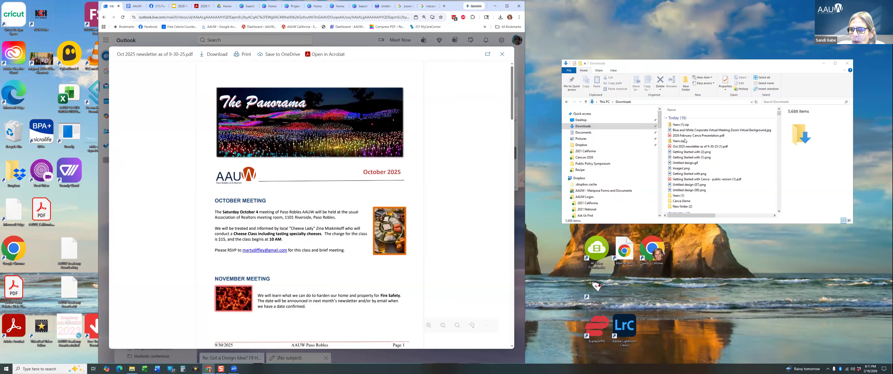
Open the Oct 2025 newsletter .docx from the Canva Demo > Newsletter folder in Word.
{"action": "double_click", "coordinate": [685, 201]}
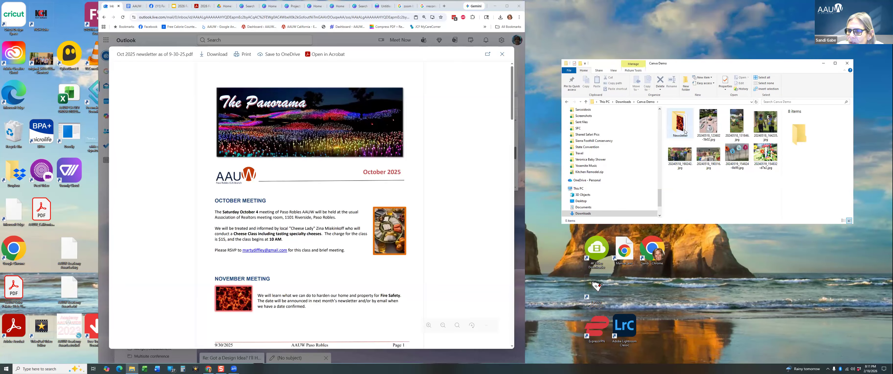
{"action": "double_click", "coordinate": [680, 123]}
{"action": "left_click", "coordinate": [765, 129]}
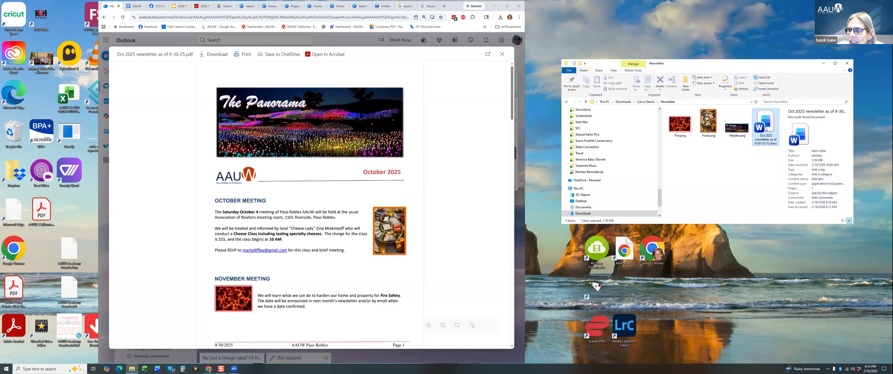
{"action": "double_click", "coordinate": [766, 129]}
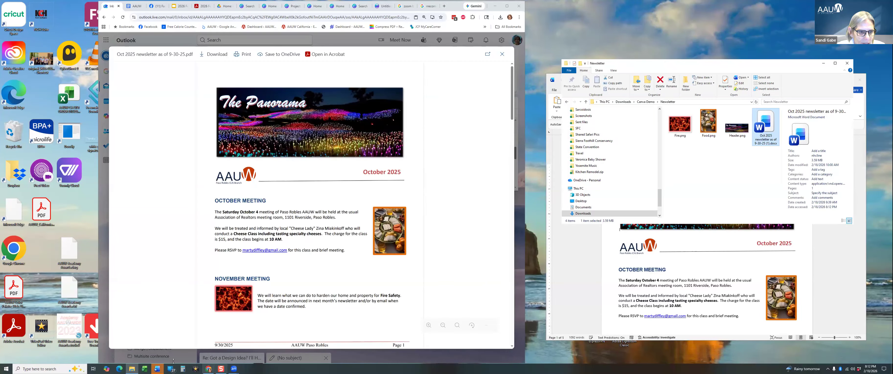
{"action": "left_click", "coordinate": [157, 368]}
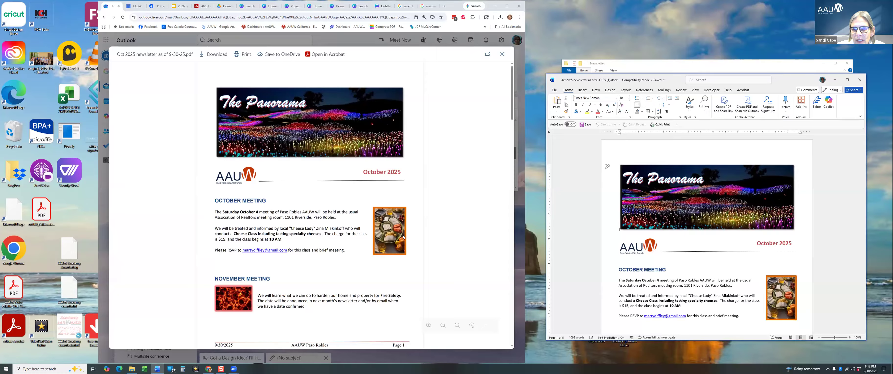
Copy the Word newsletter's October Meeting section, from heading through the RSVP line.
{"action": "left_click", "coordinate": [383, 6]}
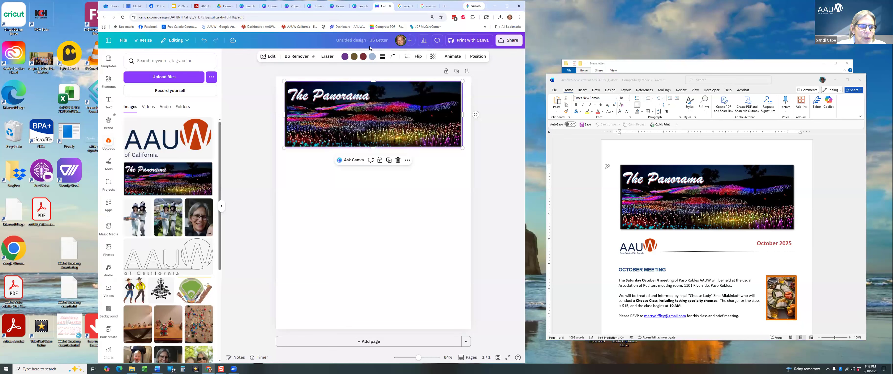
{"action": "scroll", "coordinate": [639, 277], "scroll_direction": "down", "scroll_amount": 5}
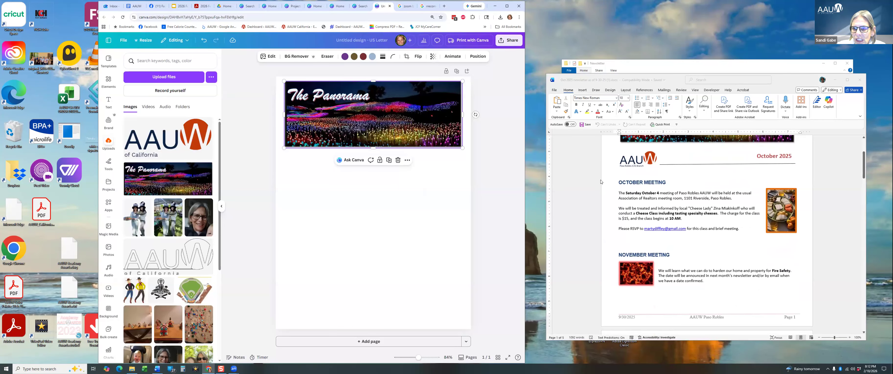
{"action": "scroll", "coordinate": [622, 198], "scroll_direction": "down", "scroll_amount": 1}
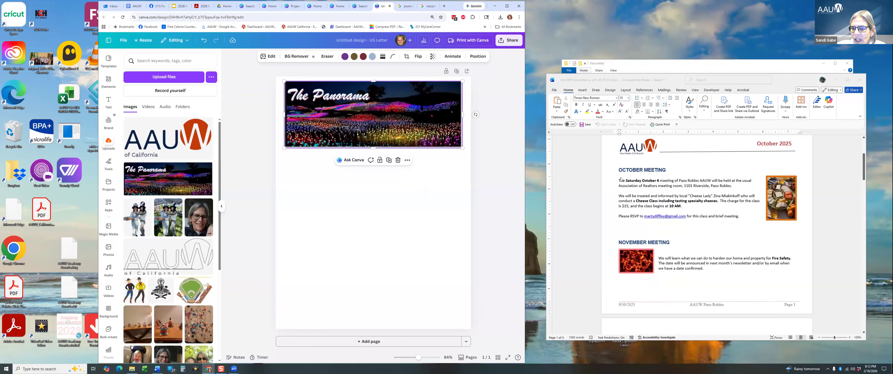
{"action": "left_click", "coordinate": [617, 170]}
{"action": "mouse_move", "coordinate": [618, 170]}
{"action": "left_mouse_down"}
{"action": "mouse_move", "coordinate": [728, 189]}
{"action": "mouse_move", "coordinate": [699, 215]}
{"action": "mouse_move", "coordinate": [735, 216]}
{"action": "mouse_move", "coordinate": [649, 196]}
{"action": "mouse_move", "coordinate": [619, 173]}
{"action": "left_mouse_up"}
{"action": "left_click", "coordinate": [740, 216]}
{"action": "key", "text": "ctrl+c"}
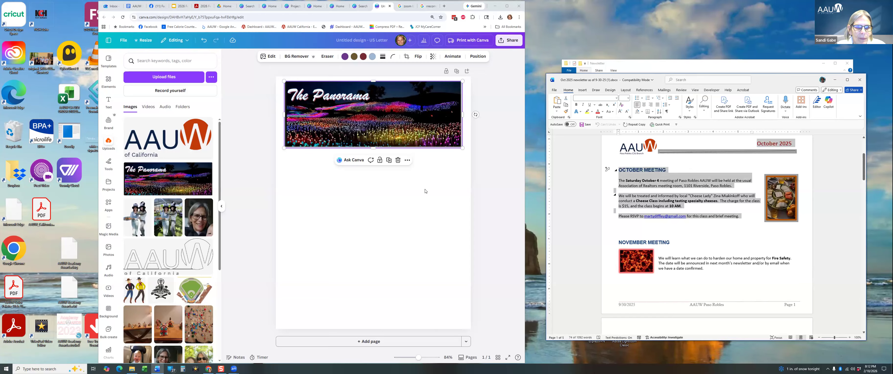
{"action": "left_click", "coordinate": [330, 184]}
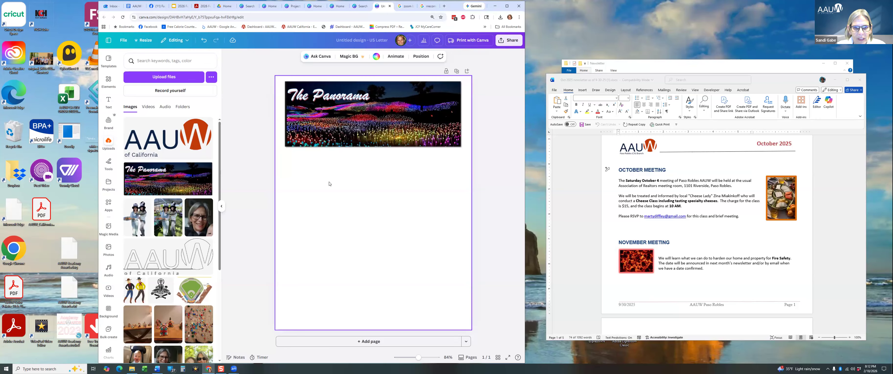
Paste the October Meeting text and size its box under the banner at 9.6 text.
{"action": "key", "text": "ctrl+v"}
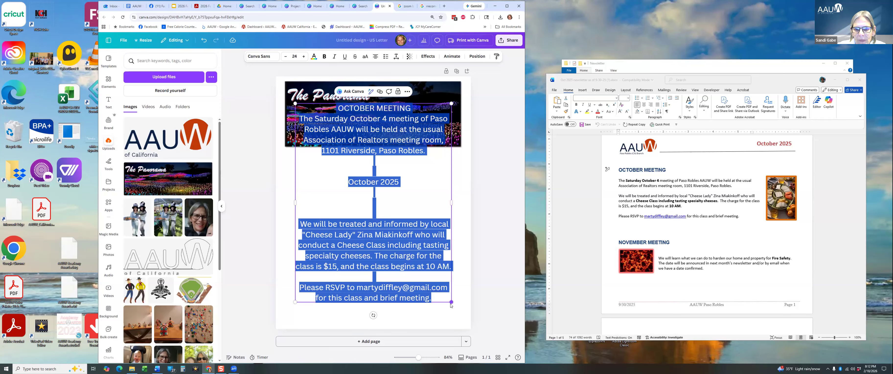
{"action": "left_click_drag", "start_coordinate": [450, 301], "coordinate": [431, 181]}
{"action": "left_click", "coordinate": [331, 147]}
{"action": "left_click", "coordinate": [385, 181]}
{"action": "left_click_drag", "start_coordinate": [451, 214], "coordinate": [467, 233]}
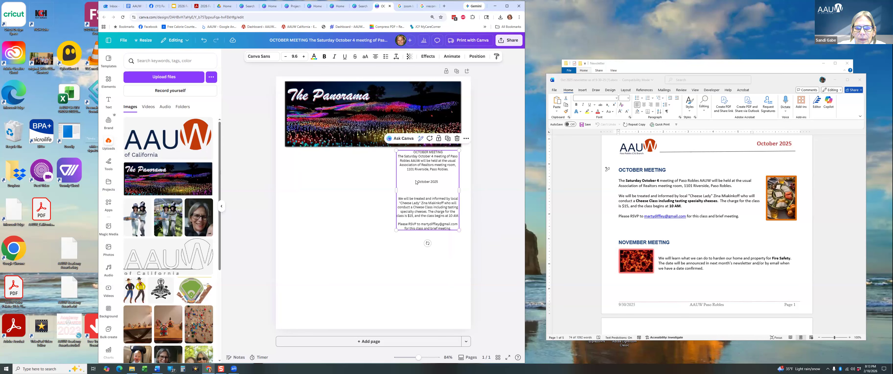
{"action": "mouse_move", "coordinate": [416, 180]}
{"action": "left_mouse_down"}
{"action": "mouse_move", "coordinate": [433, 180]}
{"action": "mouse_move", "coordinate": [409, 179]}
{"action": "left_mouse_up"}
Delete the October 2025 line and blank lines, bold the heading, and left-align the paragraphs.
{"action": "key", "text": "Delete"}
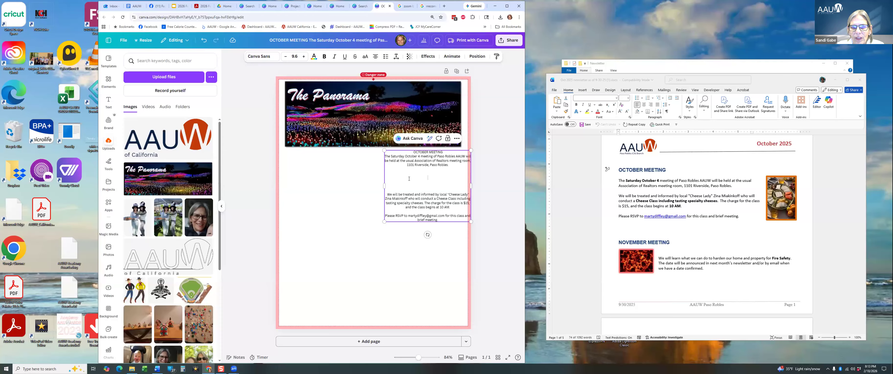
{"action": "key", "text": "Delete"}
{"action": "key", "text": "Delete"}
{"action": "key", "text": "Delete"}
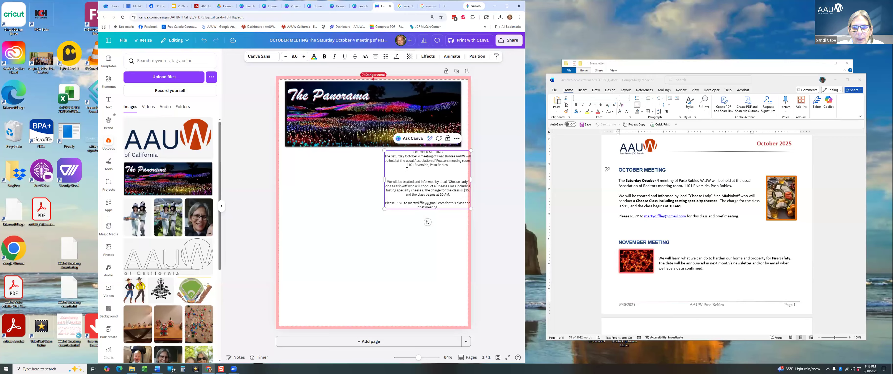
{"action": "key", "text": "Delete"}
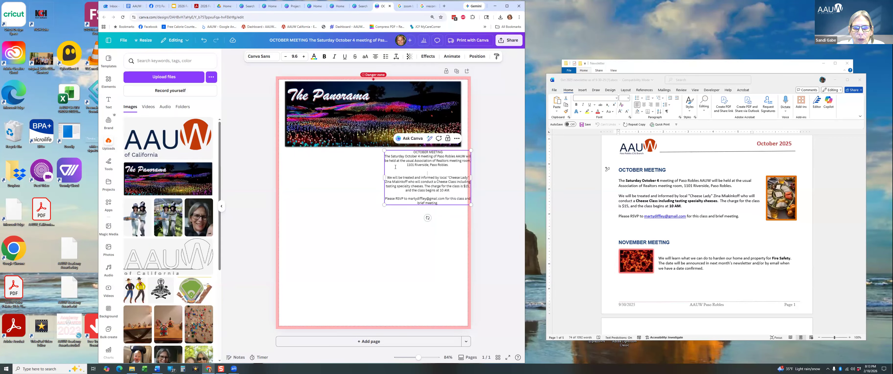
{"action": "key", "text": "Delete"}
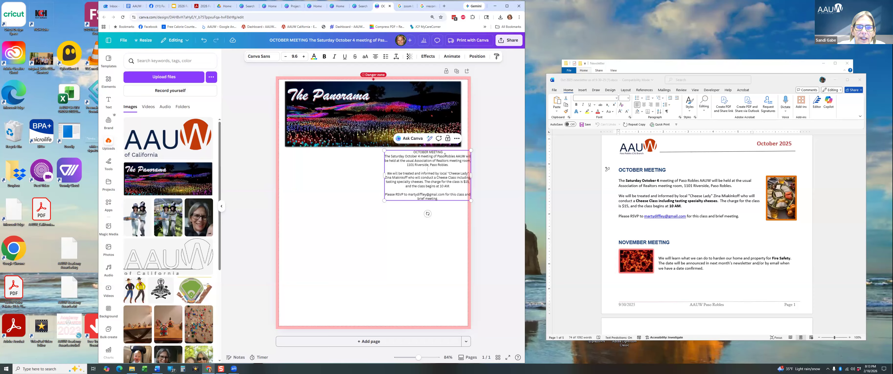
{"action": "triple_click", "coordinate": [417, 151]}
{"action": "key", "text": "ctrl+b"}
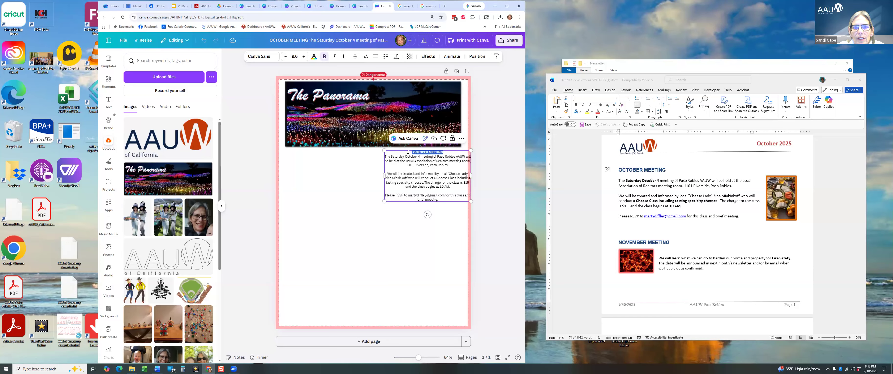
{"action": "left_click_drag", "start_coordinate": [415, 160], "coordinate": [419, 196]}
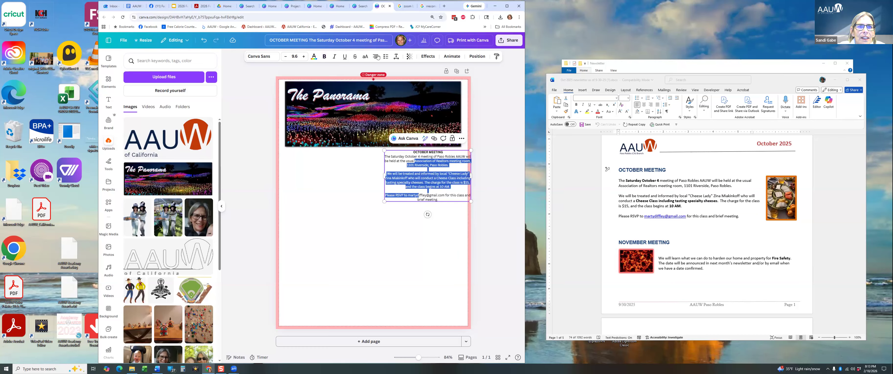
{"action": "left_click", "coordinate": [376, 57]}
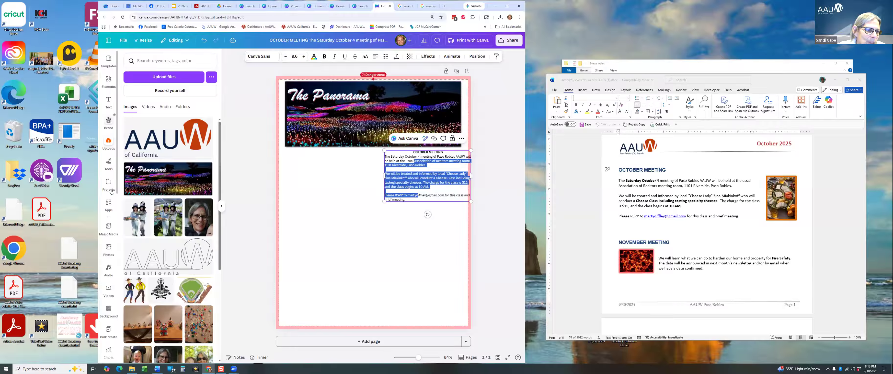
Align the text box with the banner's right edge and add a 'cheese' platter photo to its left.
{"action": "left_click", "coordinate": [109, 249]}
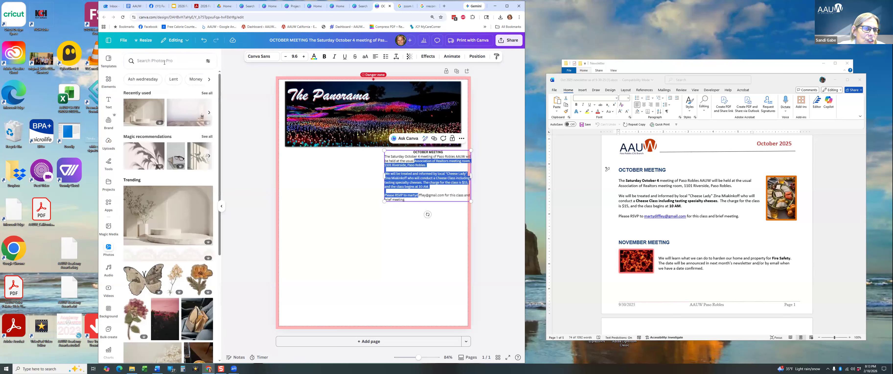
{"action": "left_click", "coordinate": [164, 62]}
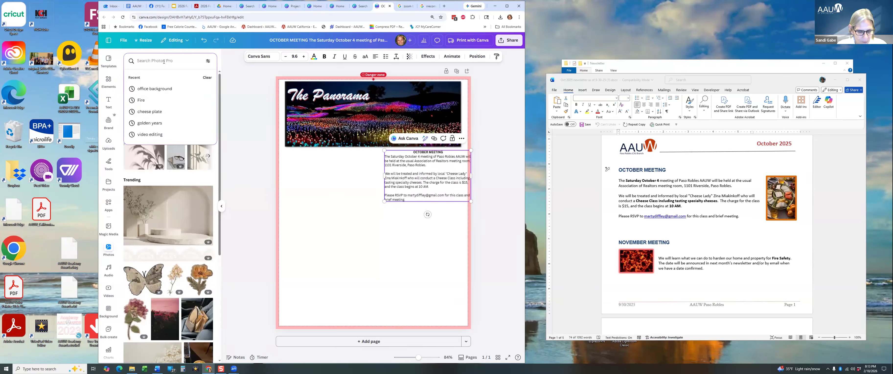
{"action": "type", "text": "cheese"}
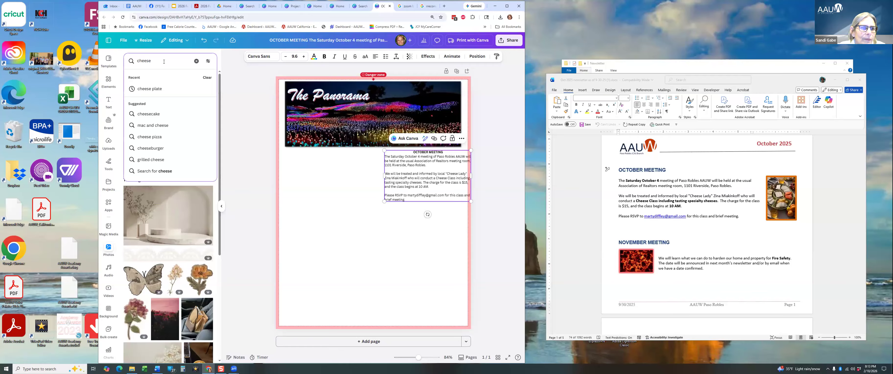
{"action": "key", "text": "Return"}
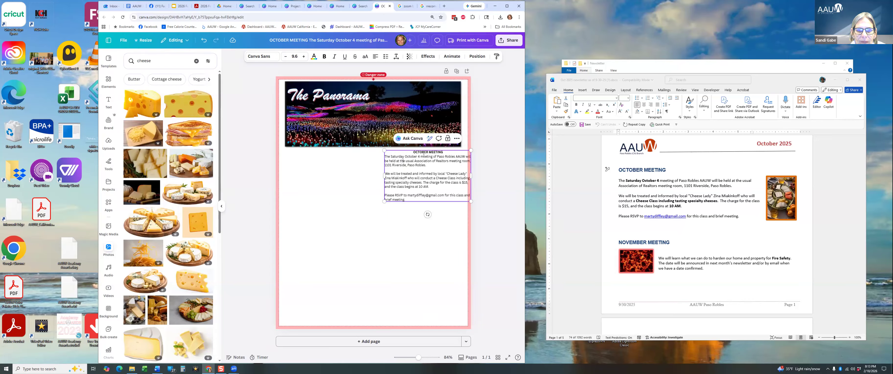
{"action": "left_click_drag", "start_coordinate": [404, 149], "coordinate": [393, 157]}
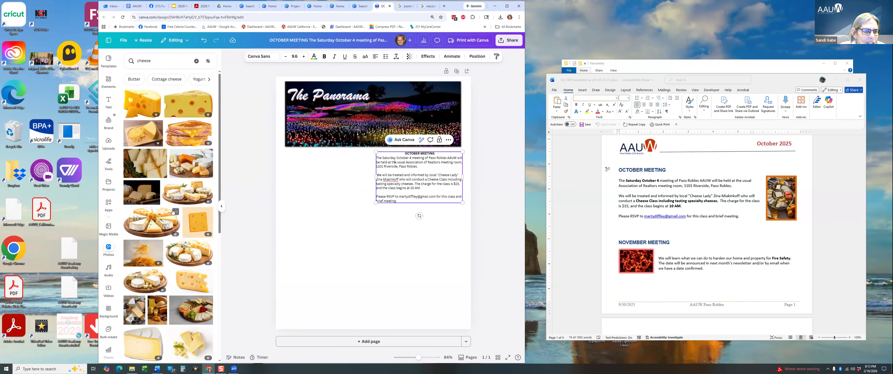
{"action": "left_click", "coordinate": [190, 169]}
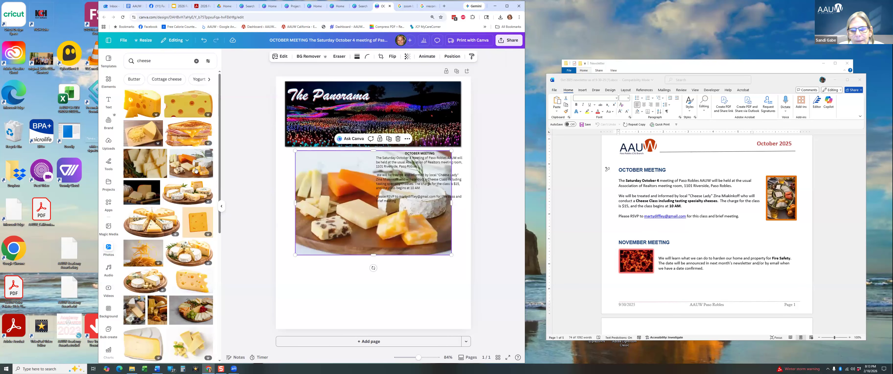
{"action": "left_click_drag", "start_coordinate": [425, 225], "coordinate": [417, 225]}
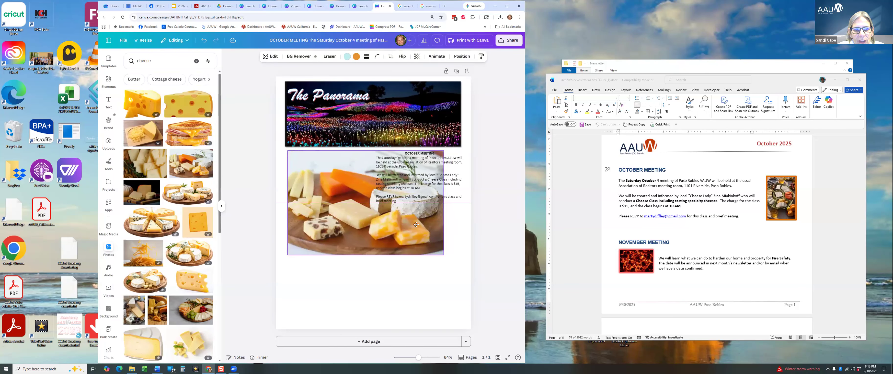
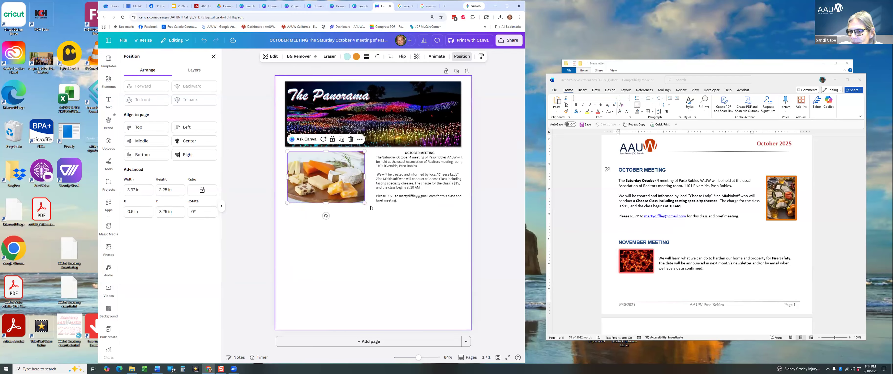
Deselect the cheese photo to review the October Meeting photo-and-text layout.
{"action": "left_click", "coordinate": [382, 270]}
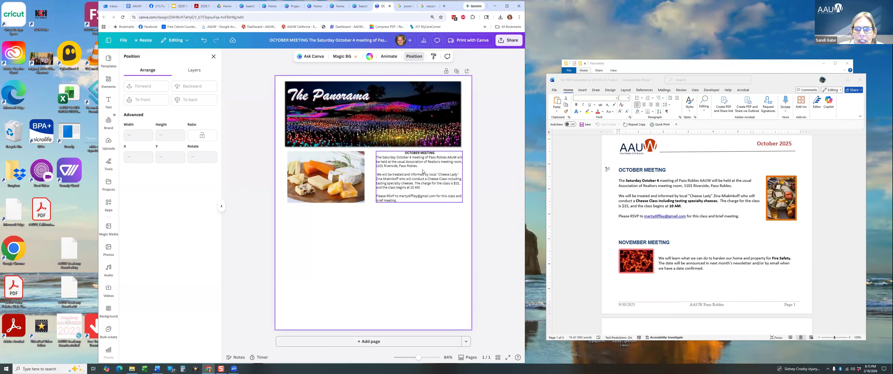
Bold 'Saturday October 4' in the October Meeting details text.
{"action": "left_click", "coordinate": [411, 158]}
{"action": "left_click", "coordinate": [411, 157]}
{"action": "left_click_drag", "start_coordinate": [405, 158], "coordinate": [376, 157]}
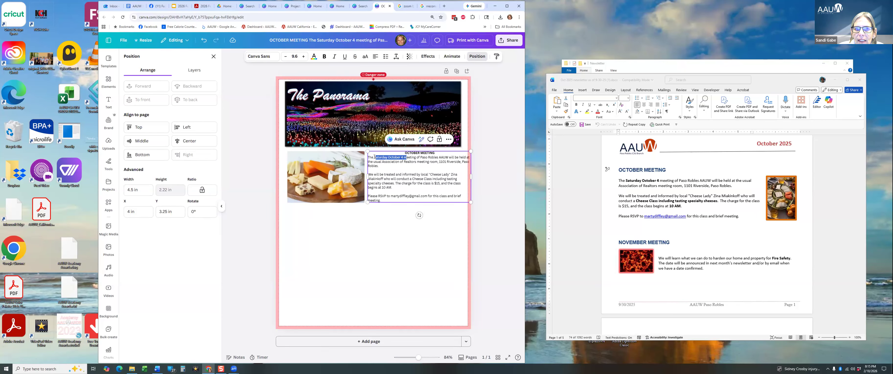
{"action": "left_click", "coordinate": [324, 57]}
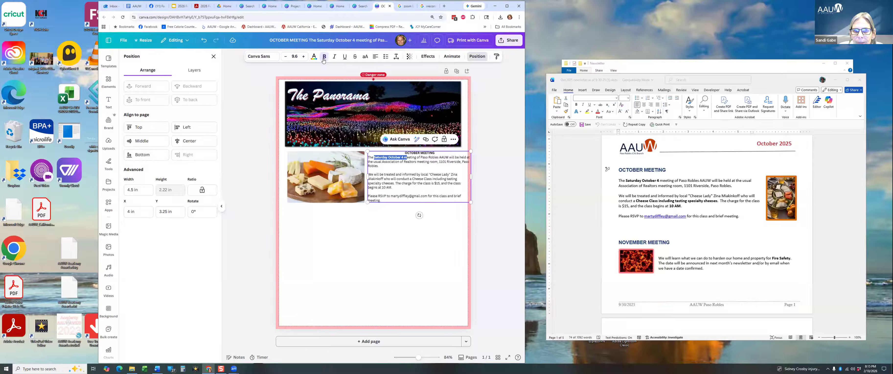
{"action": "left_click", "coordinate": [408, 157]}
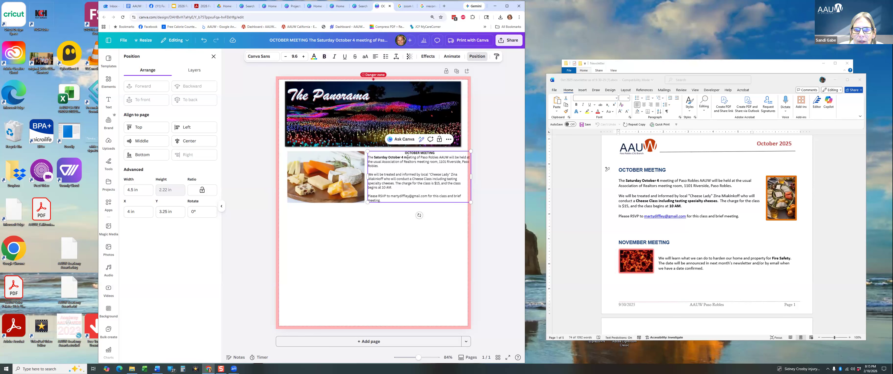
{"action": "left_click_drag", "start_coordinate": [405, 158], "coordinate": [409, 158]}
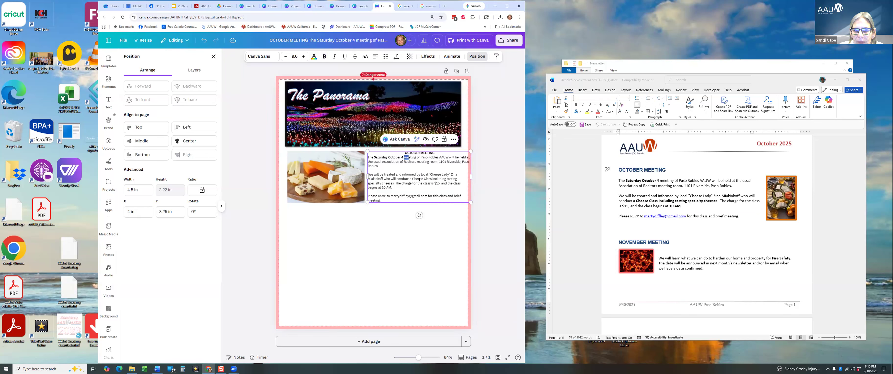
{"action": "left_click", "coordinate": [417, 243]}
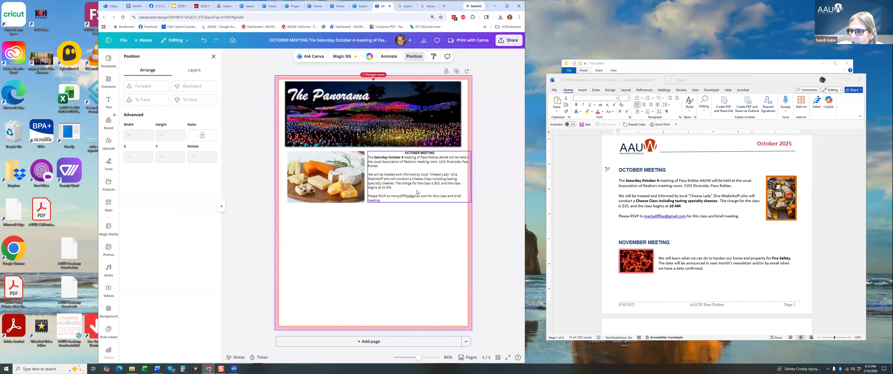
Check the newsletter PDF, then select the cheese photo and meeting text together.
{"action": "left_click", "coordinate": [330, 187]}
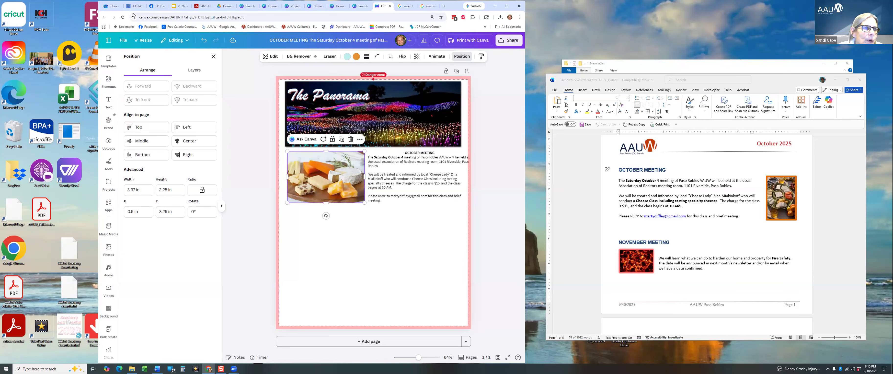
{"action": "left_click", "coordinate": [113, 7]}
{"action": "scroll", "coordinate": [283, 175], "scroll_direction": "down", "scroll_amount": 4}
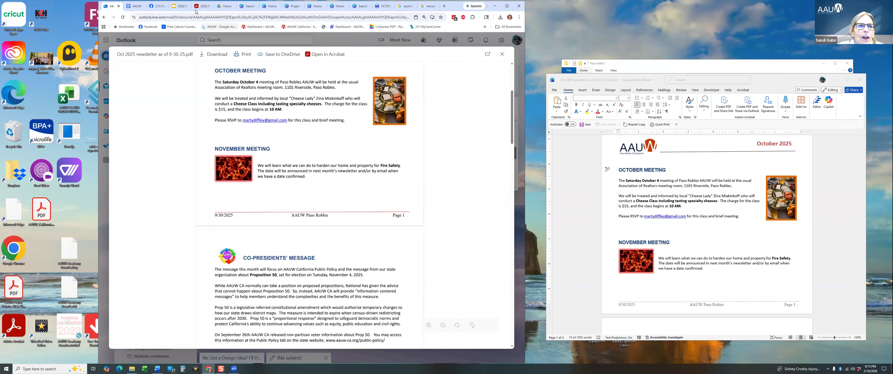
{"action": "left_click", "coordinate": [381, 6]}
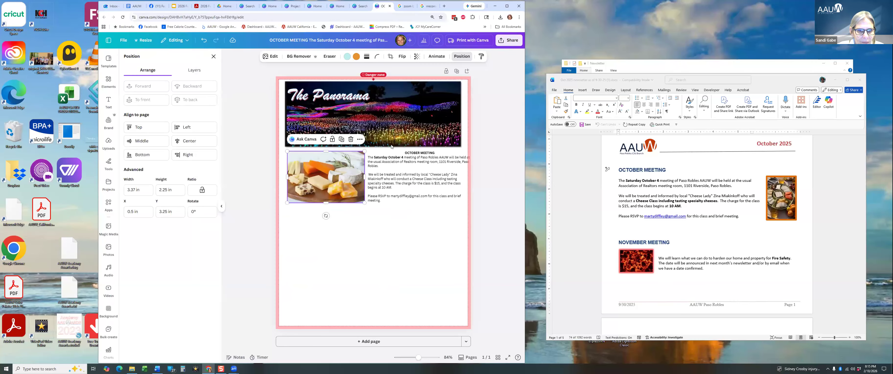
{"action": "left_click", "coordinate": [399, 181], "text": "shift"}
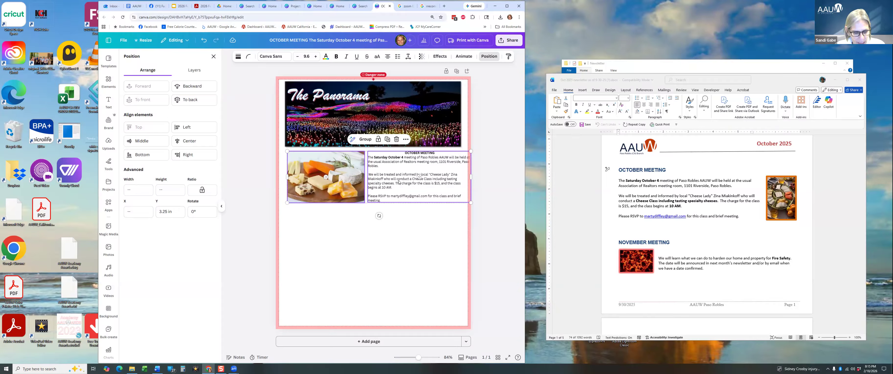
Duplicate the photo and meeting text pair and place the copy below the original.
{"action": "key", "text": "ctrl+d"}
{"action": "left_click_drag", "start_coordinate": [413, 170], "coordinate": [407, 224]}
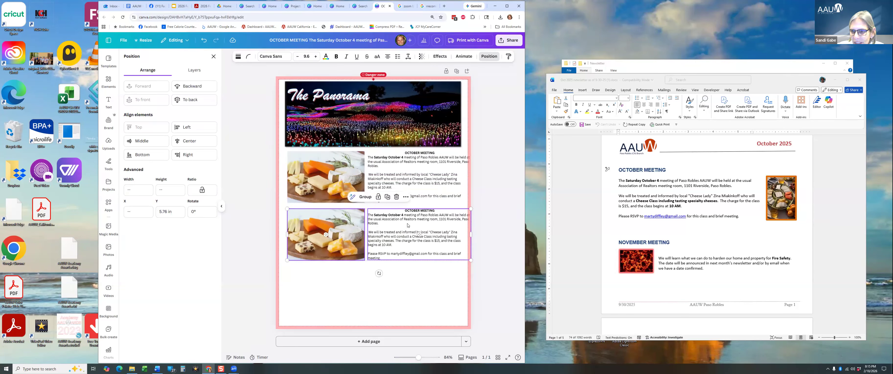
{"action": "left_click", "coordinate": [365, 286]}
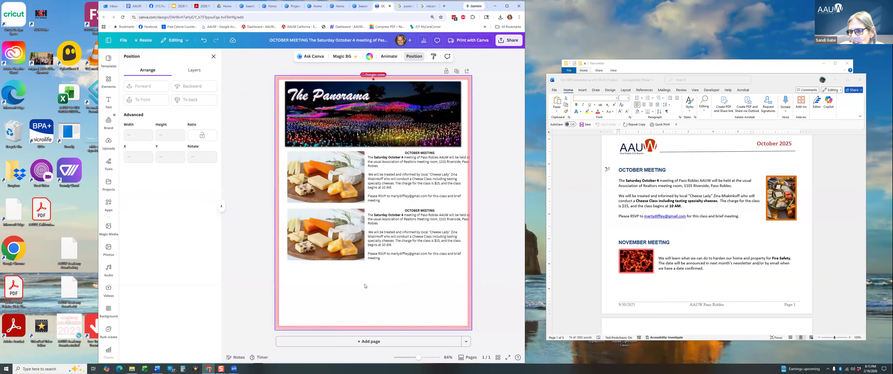
Replace the lower cheese photo with a 'fire' stock photo.
{"action": "left_click", "coordinate": [318, 224]}
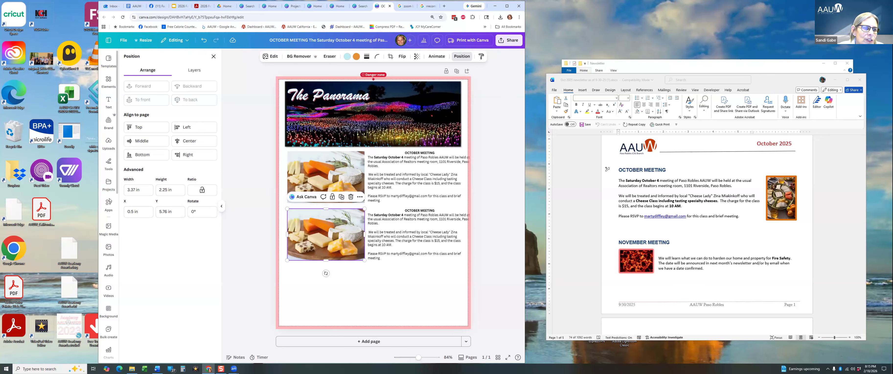
{"action": "left_click", "coordinate": [110, 250]}
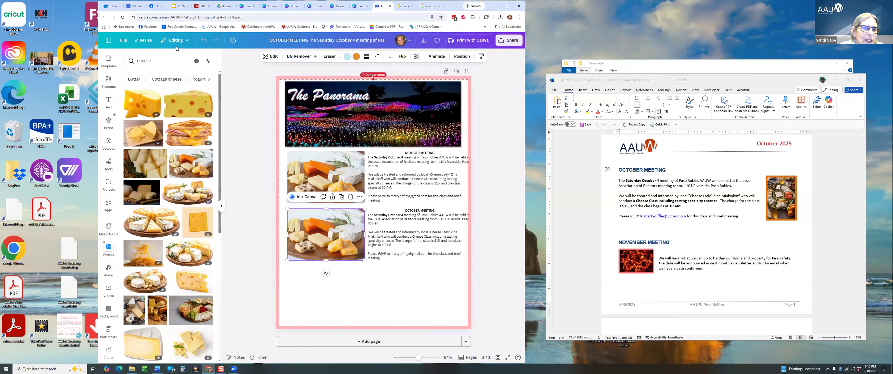
{"action": "left_click_drag", "start_coordinate": [175, 58], "coordinate": [131, 60]}
{"action": "type", "text": "fire"}
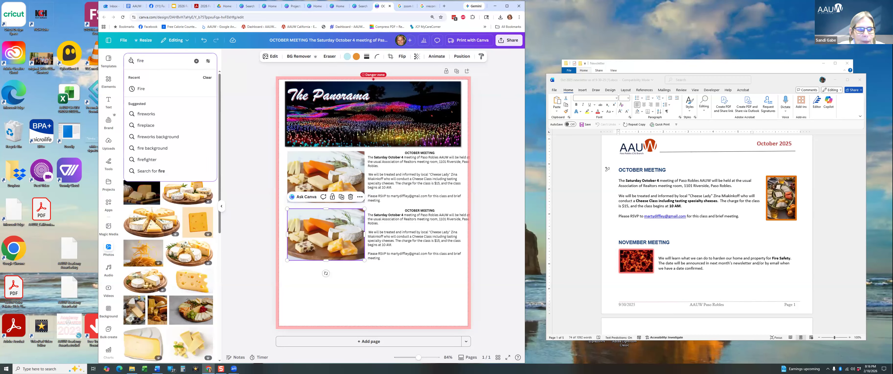
{"action": "left_click", "coordinate": [142, 89]}
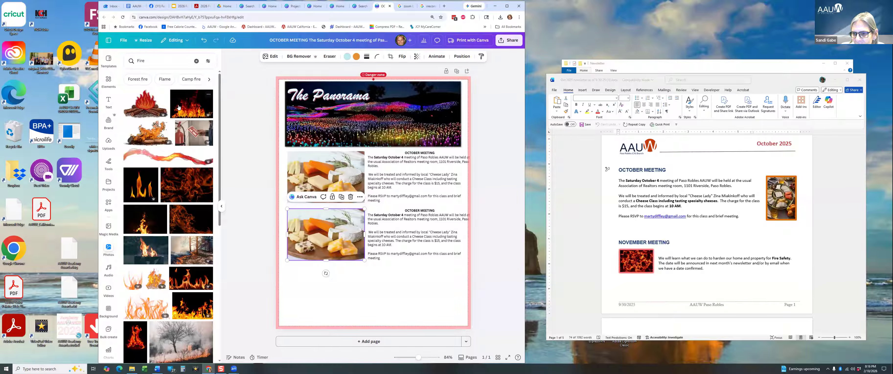
{"action": "left_click_drag", "start_coordinate": [179, 107], "coordinate": [305, 229]}
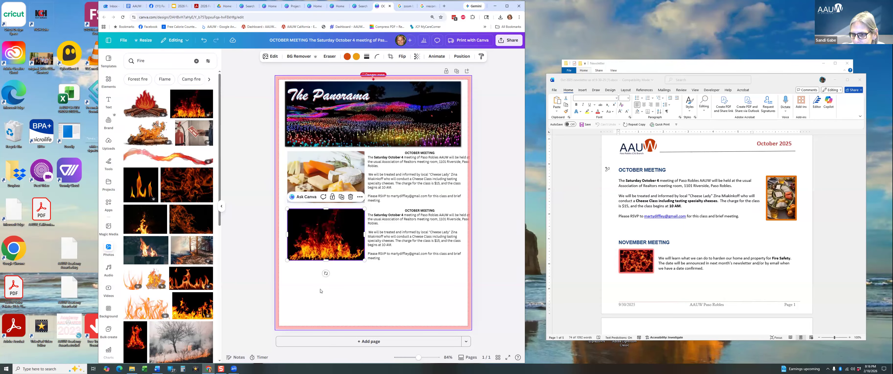
{"action": "left_click", "coordinate": [393, 221]}
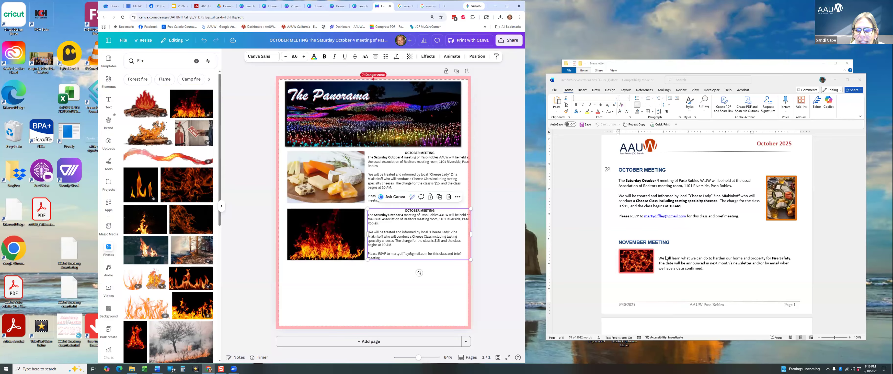
Paste the November fire-safety paragraph from Word into the lower text box, left-aligned and unbolded.
{"action": "left_click", "coordinate": [657, 256]}
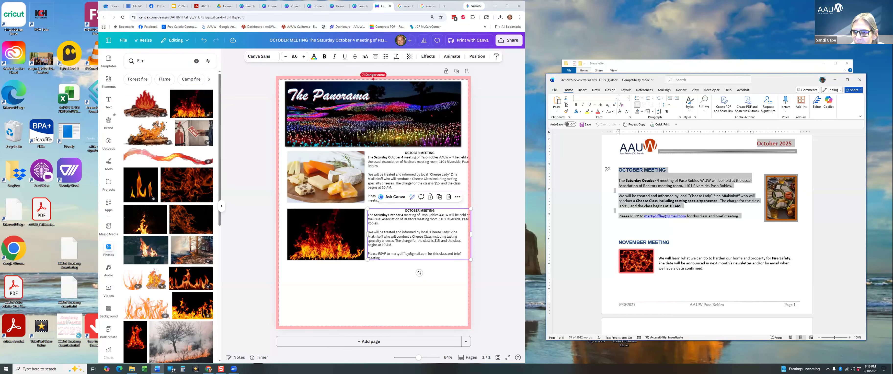
{"action": "left_click", "coordinate": [659, 259]}
{"action": "triple_click", "coordinate": [656, 261]}
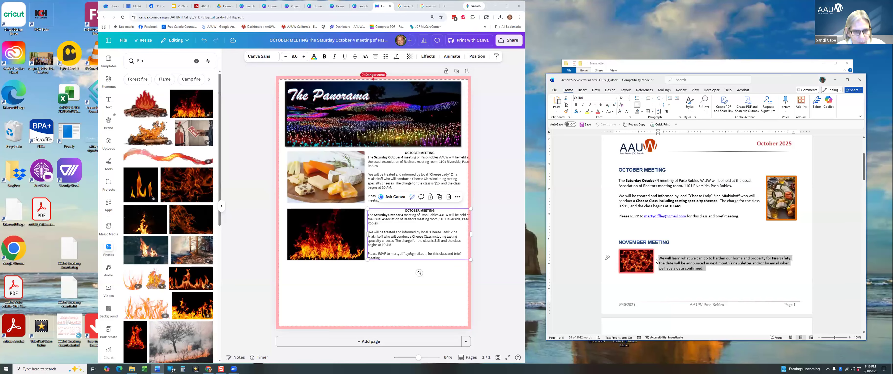
{"action": "left_click", "coordinate": [410, 218]}
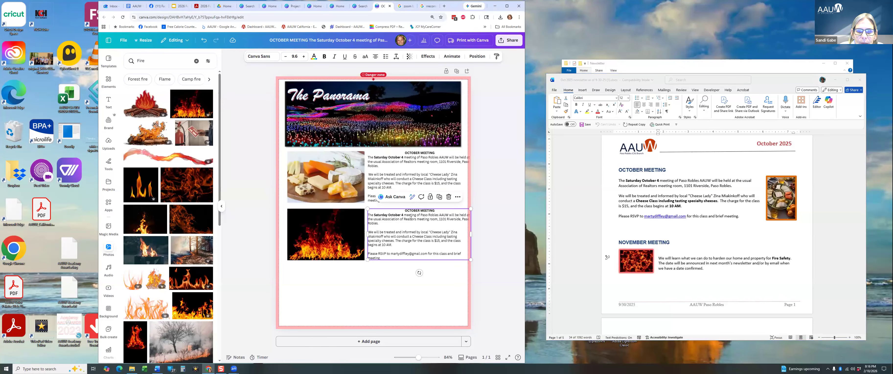
{"action": "key", "text": "ctrl+a"}
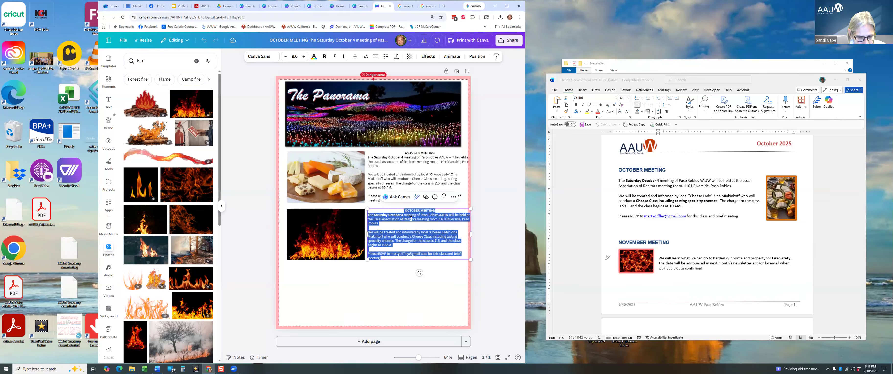
{"action": "type", "text": "We will learn what we can do to harden our homeand property for Fire Safety. The date will be announced in next month's newsletter and/or by email when we have a date confirmed."}
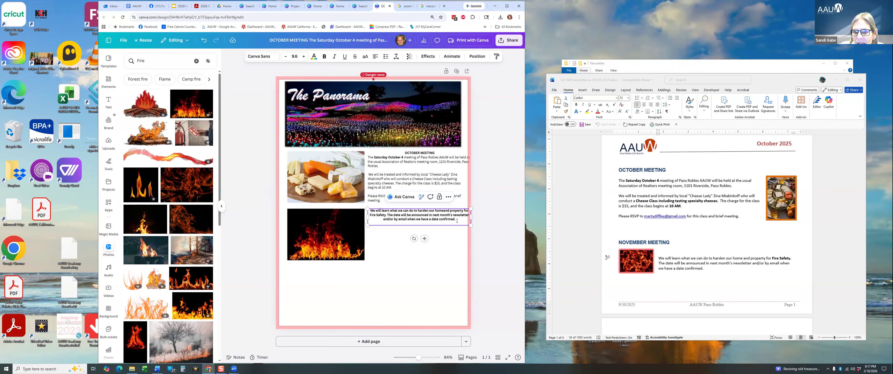
{"action": "left_click_drag", "start_coordinate": [457, 220], "coordinate": [364, 210]}
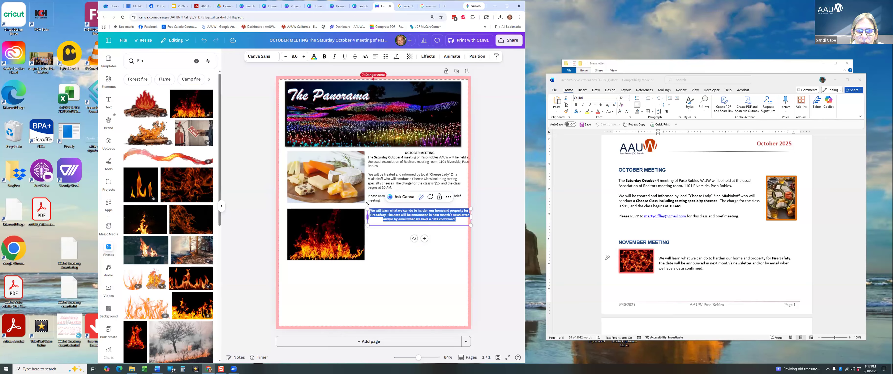
{"action": "left_click", "coordinate": [375, 58]}
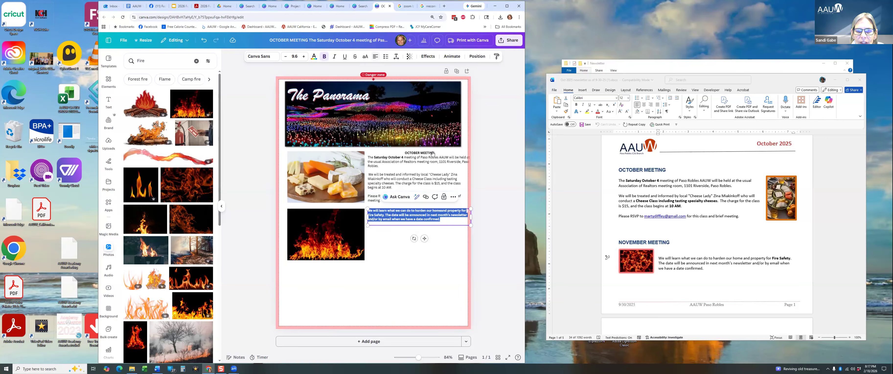
{"action": "left_click", "coordinate": [325, 56]}
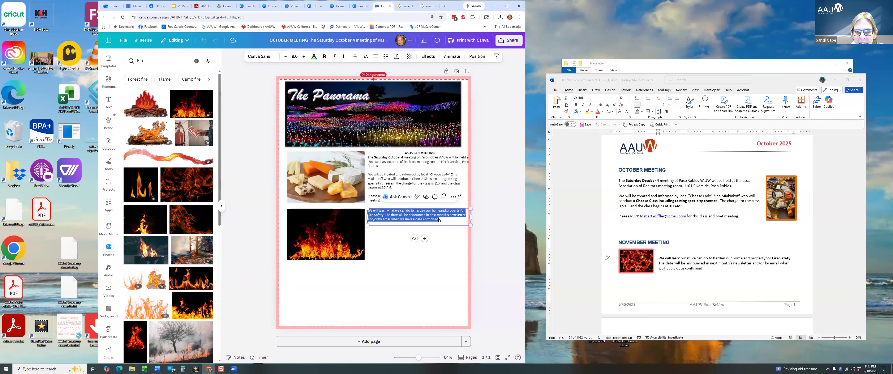
Add a centred bold NOVEMBER MEETING heading above the paragraph and nudge the box down.
{"action": "left_click", "coordinate": [434, 155]}
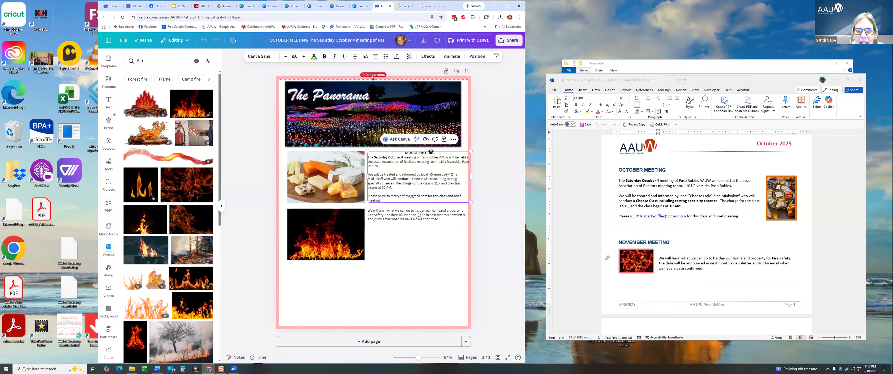
{"action": "left_click", "coordinate": [422, 153]}
{"action": "double_click", "coordinate": [423, 153]}
{"action": "key", "text": "ctrl+c"}
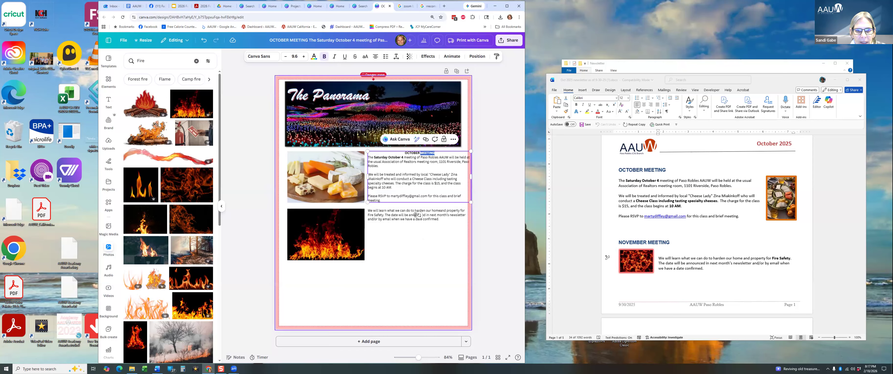
{"action": "left_click", "coordinate": [398, 213]}
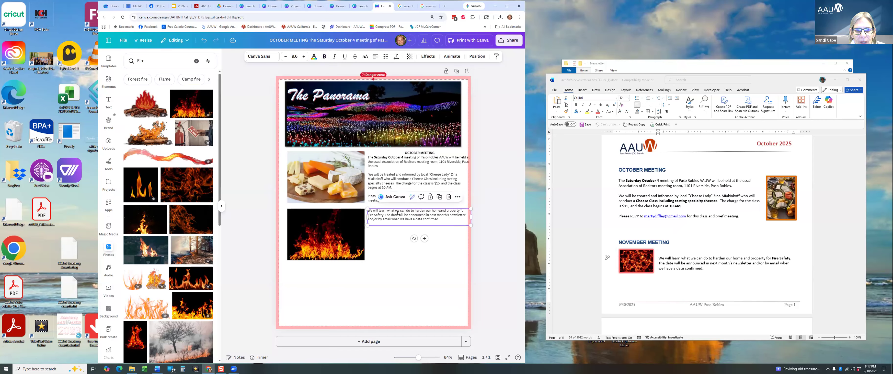
{"action": "left_click", "coordinate": [373, 211]}
{"action": "key", "text": "Return"}
{"action": "key", "text": "ctrl+v"}
{"action": "type", "text": "NOVEMBER"}
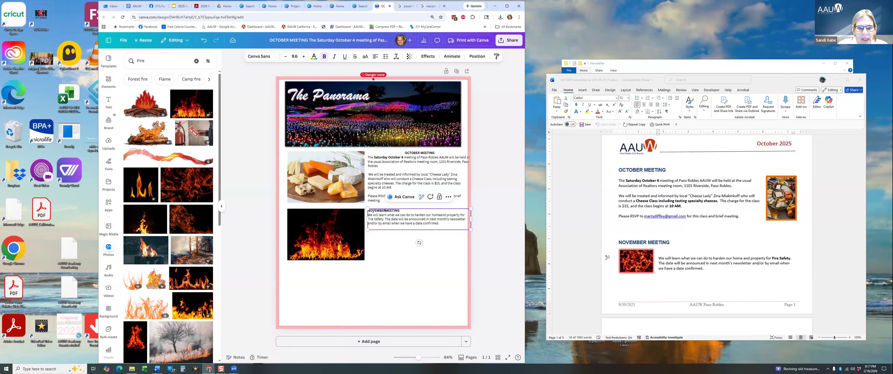
{"action": "left_click", "coordinate": [374, 59]}
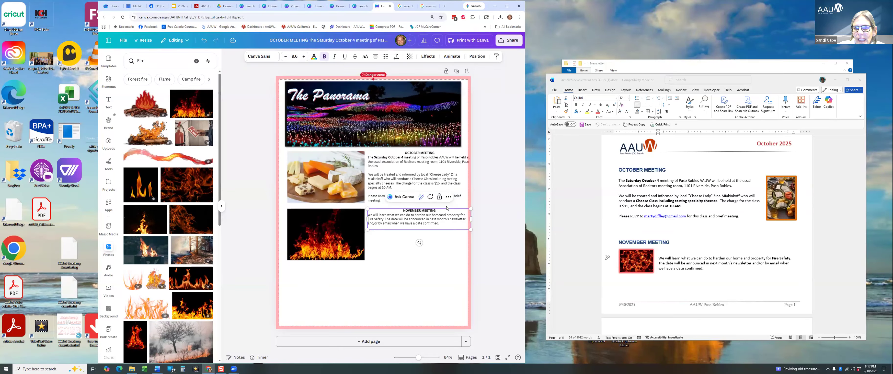
{"action": "left_click_drag", "start_coordinate": [447, 208], "coordinate": [447, 222]}
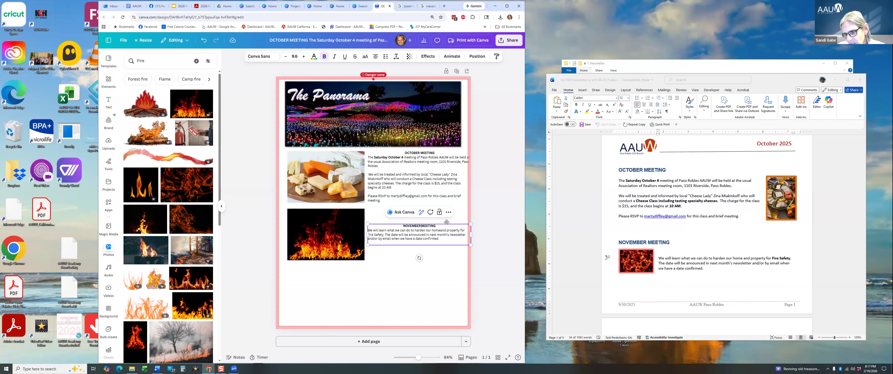
Move the November text to the left and the fire photo to the right, narrowing the text box.
{"action": "left_click_drag", "start_coordinate": [440, 245], "coordinate": [351, 304]}
{"action": "left_click_drag", "start_coordinate": [353, 224], "coordinate": [435, 222]}
{"action": "left_click_drag", "start_coordinate": [356, 291], "coordinate": [370, 224]}
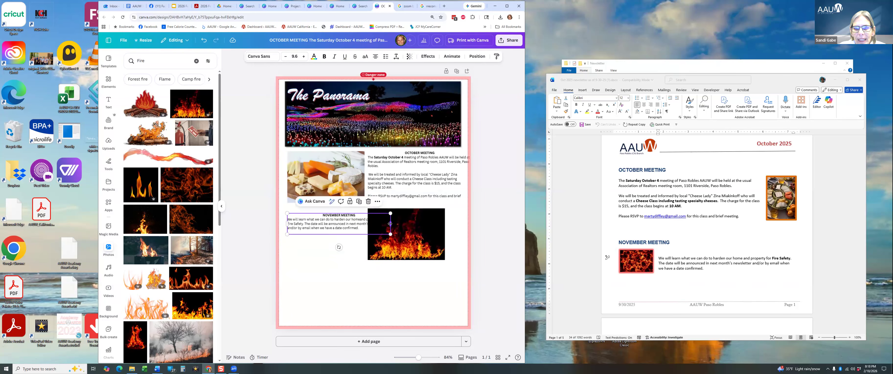
{"action": "left_click_drag", "start_coordinate": [390, 223], "coordinate": [364, 225]}
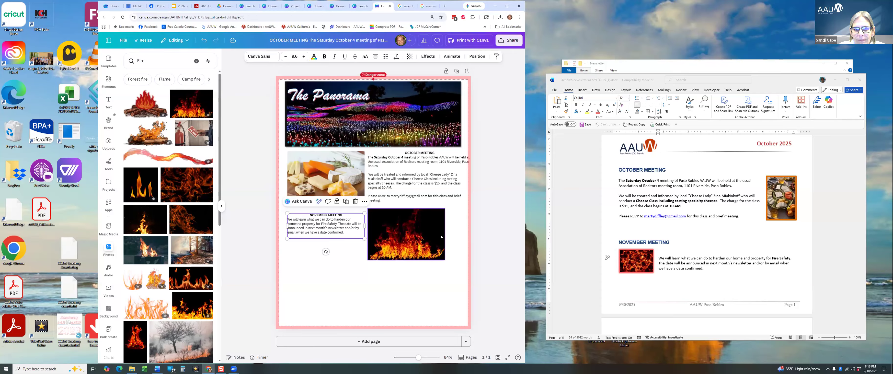
{"action": "left_click_drag", "start_coordinate": [440, 235], "coordinate": [454, 234]}
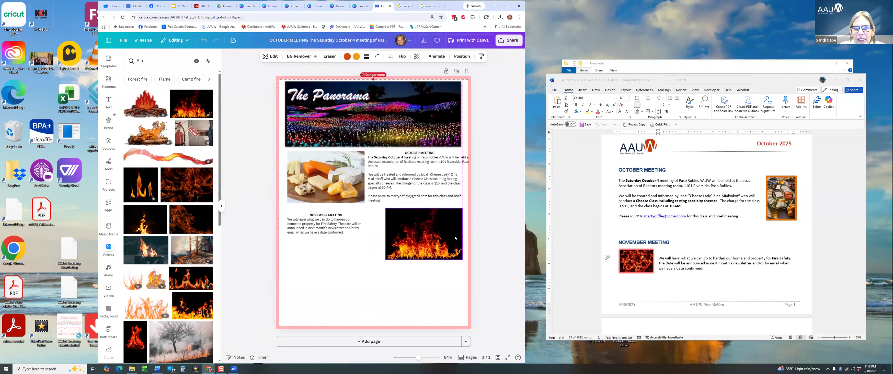
Narrow the October text box and widen the fire photo toward the left.
{"action": "left_click", "coordinate": [426, 171]}
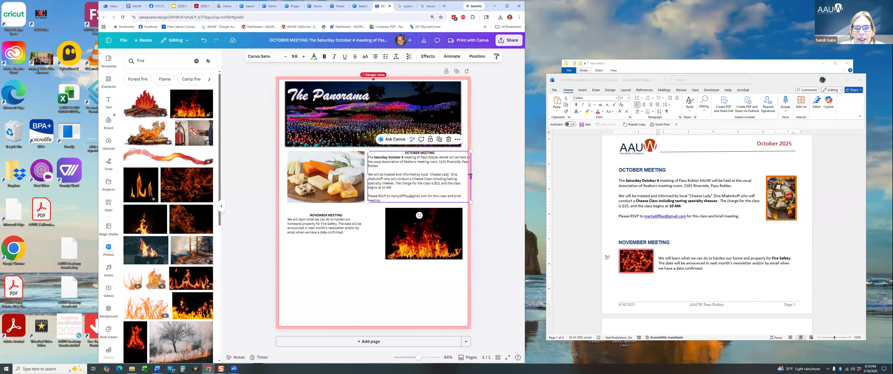
{"action": "left_click_drag", "start_coordinate": [465, 178], "coordinate": [465, 178]}
{"action": "left_click", "coordinate": [494, 179]}
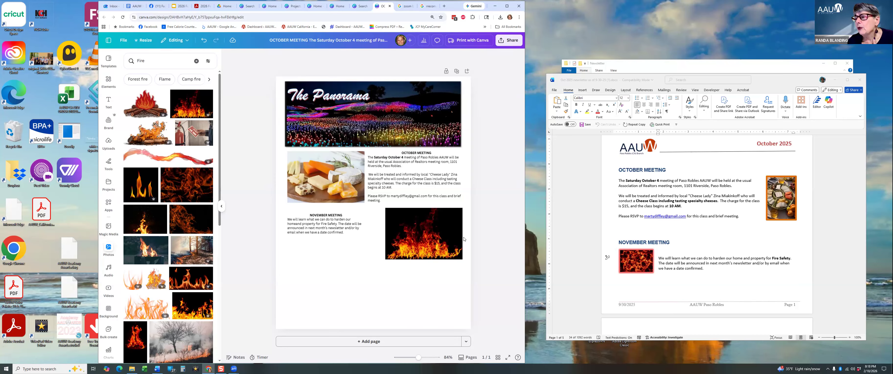
{"action": "left_click", "coordinate": [437, 238]}
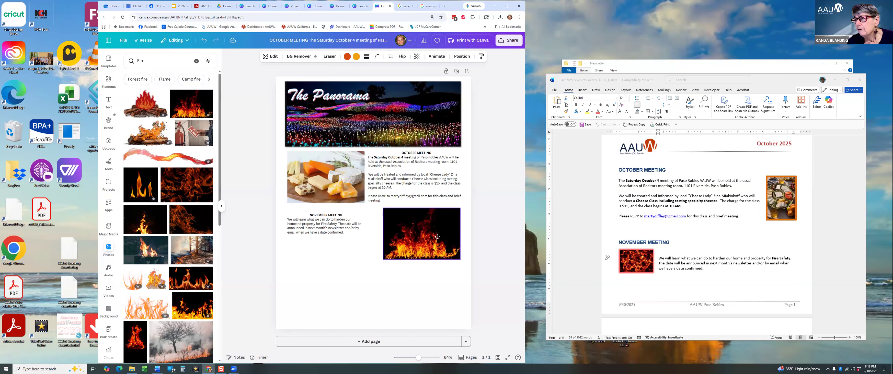
{"action": "left_click_drag", "start_coordinate": [375, 233], "coordinate": [370, 232]}
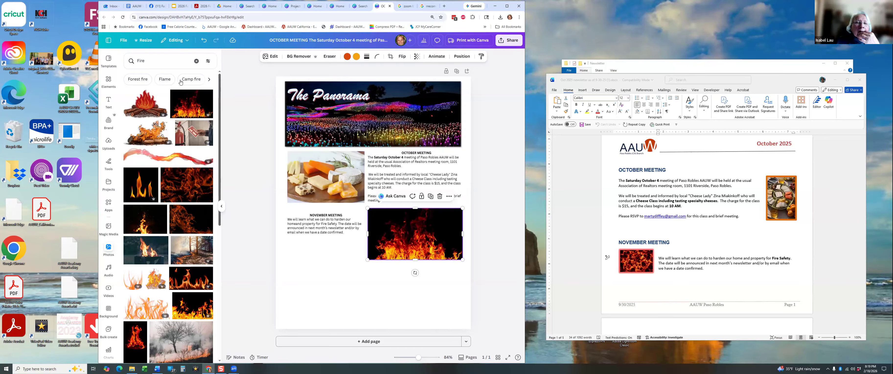
From the home page Recents, choose Make a copy for the OCTOBER MEETING design.
{"action": "left_click", "coordinate": [108, 39]}
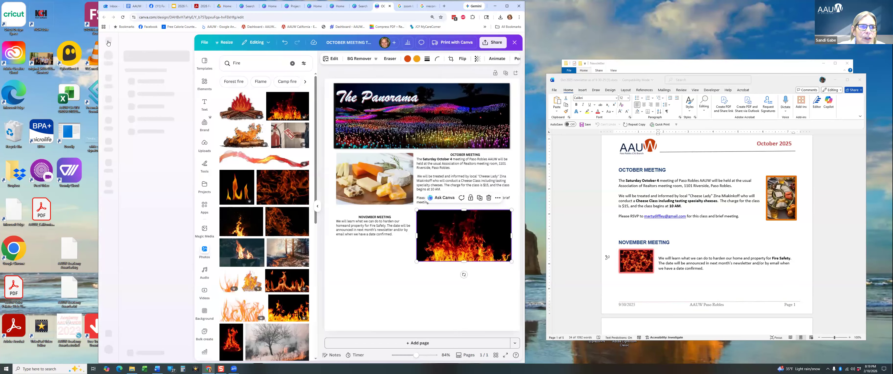
{"action": "left_click", "coordinate": [108, 79]}
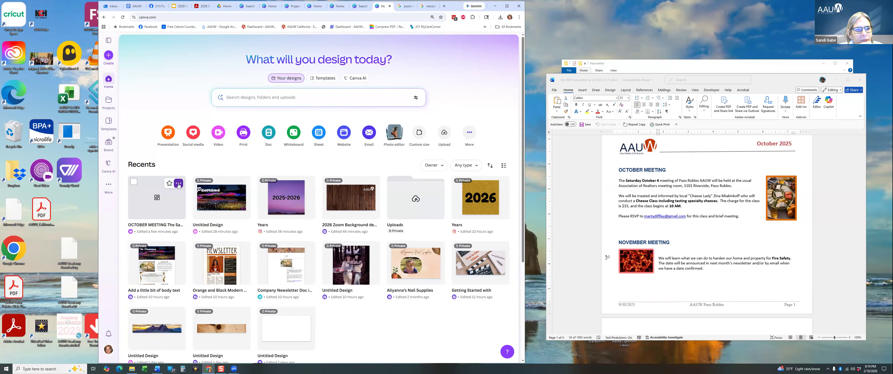
{"action": "left_click", "coordinate": [178, 185]}
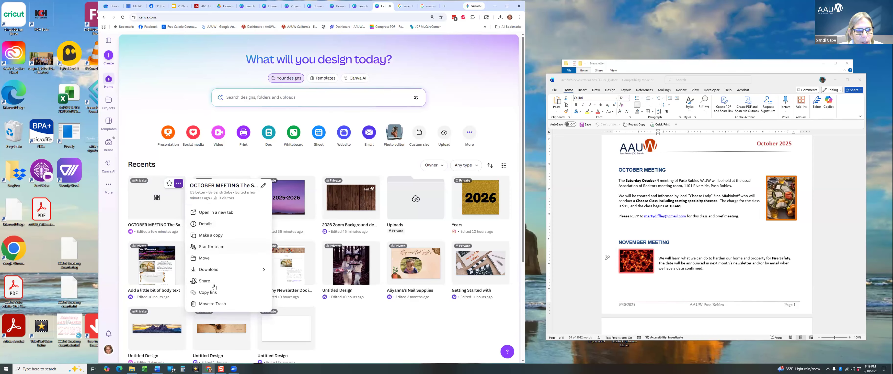
{"action": "left_click", "coordinate": [211, 235]}
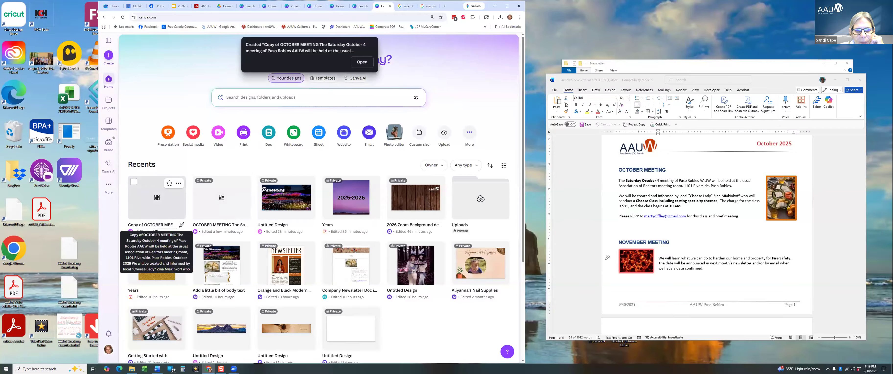
Rename the 'Copy of OCTOBER MEETING' design to 'November 2025'.
{"action": "left_click", "coordinate": [182, 225]}
{"action": "type", "text": "November"}
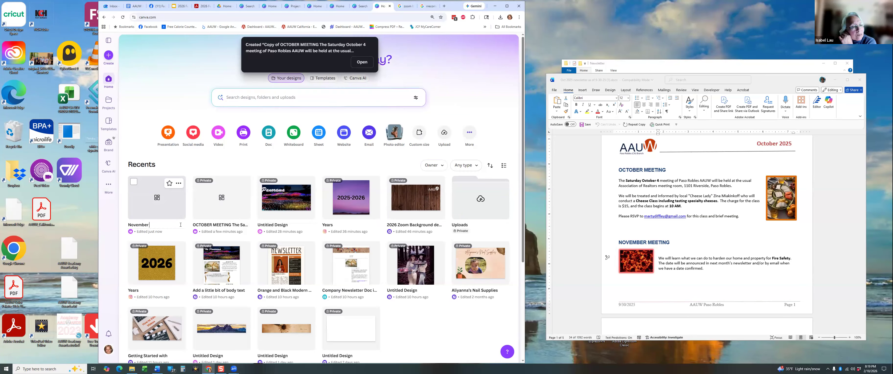
{"action": "type", "text": " 20"}
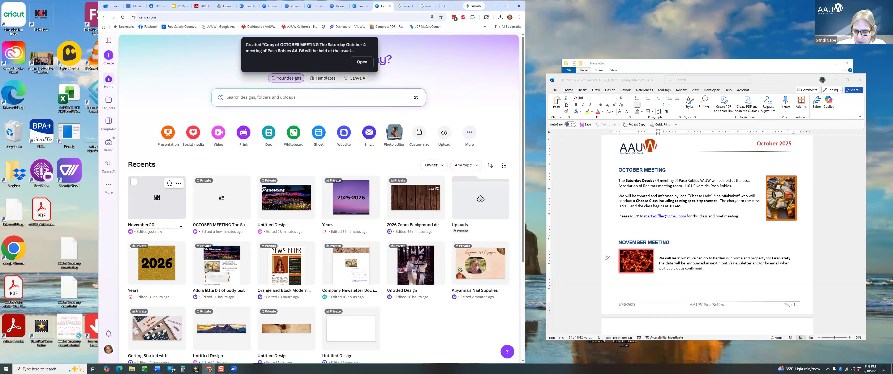
{"action": "type", "text": "25"}
{"action": "key", "text": "Return"}
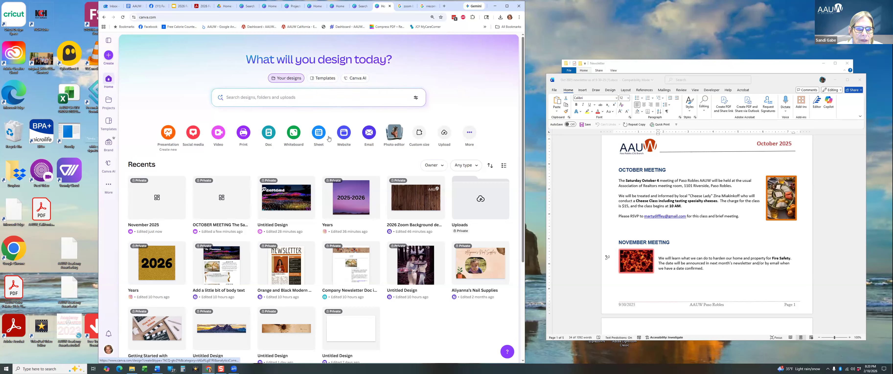
Search templates for 'new' and customize the green Boletín informativo newsletter template.
{"action": "left_click", "coordinate": [315, 81]}
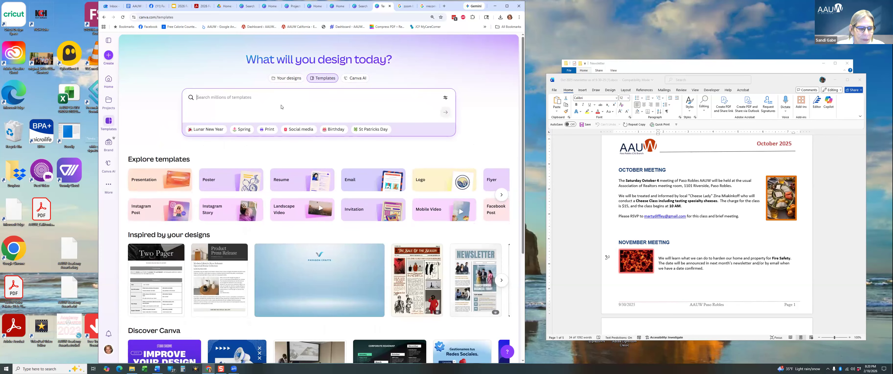
{"action": "type", "text": "newsletter"}
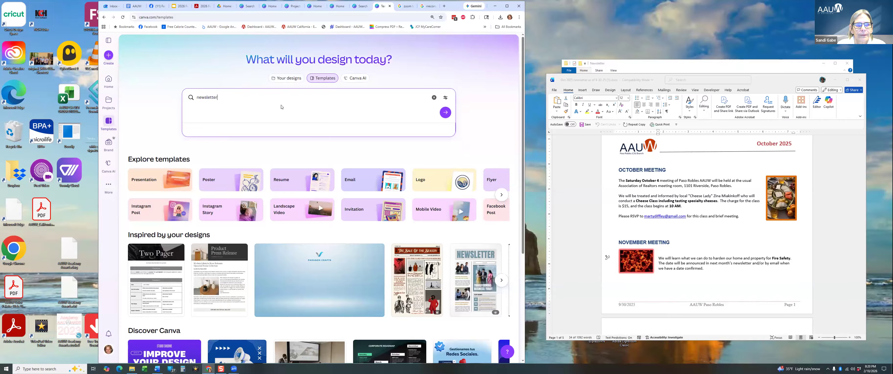
{"action": "key", "text": "Return"}
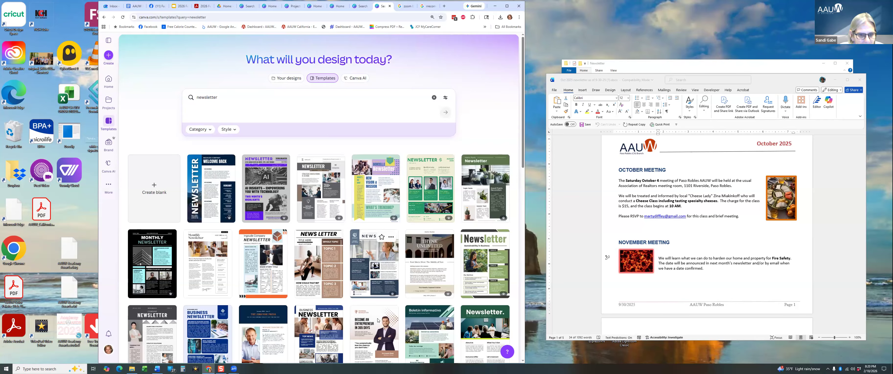
{"action": "scroll", "coordinate": [374, 318], "scroll_direction": "down", "scroll_amount": 2}
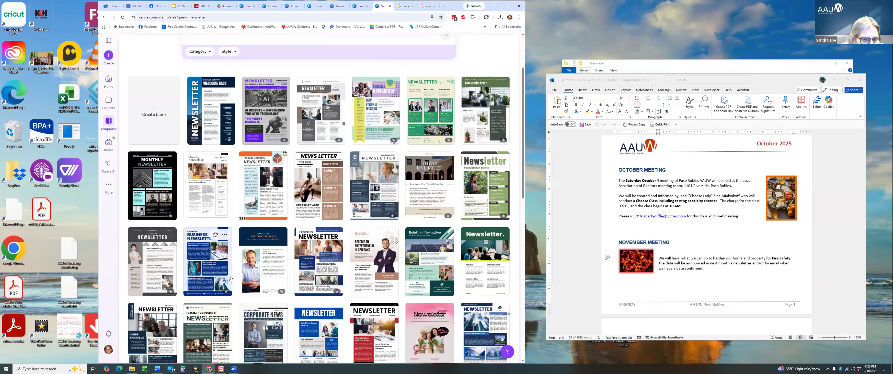
{"action": "scroll", "coordinate": [332, 280], "scroll_direction": "down", "scroll_amount": 1}
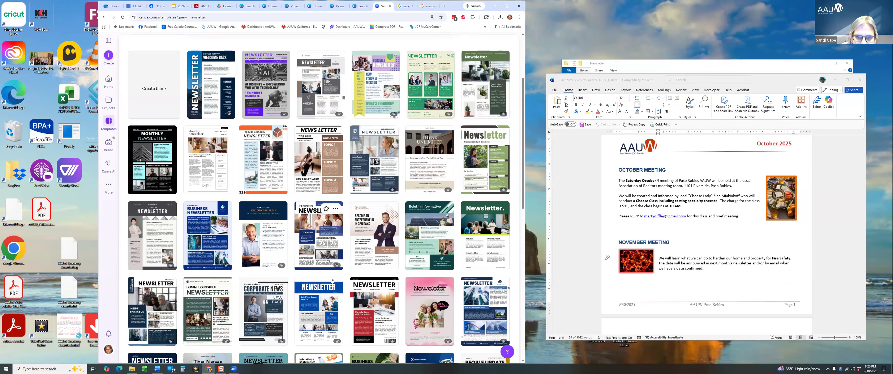
{"action": "left_click", "coordinate": [433, 242]}
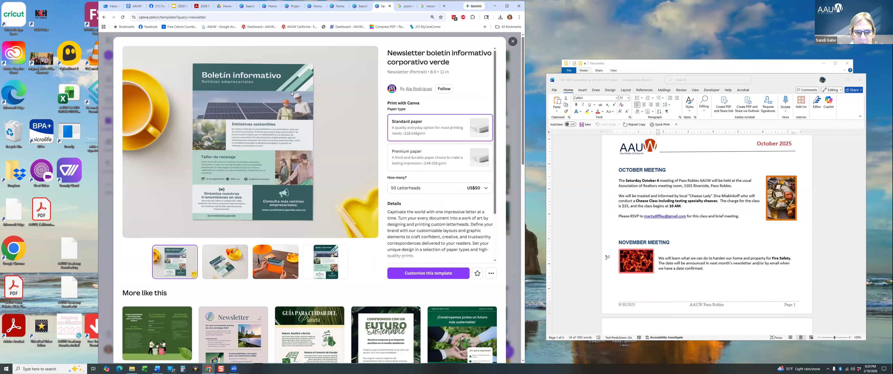
{"action": "left_click", "coordinate": [429, 273]}
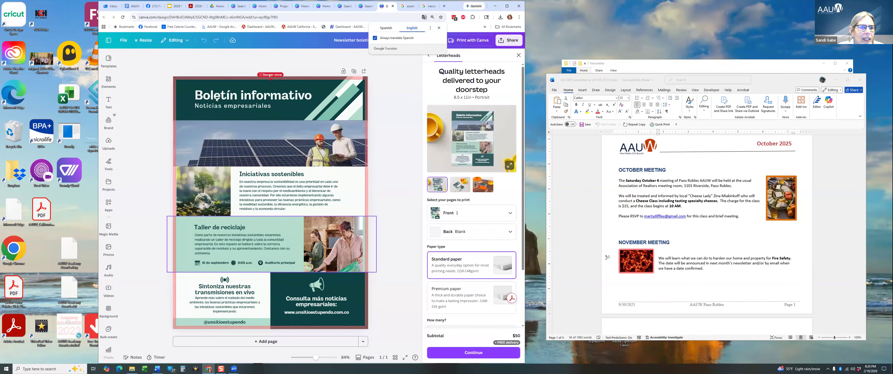
Open Uploads and drag The Panorama image toward the solar-panel header photo frame.
{"action": "left_click", "coordinate": [103, 227]}
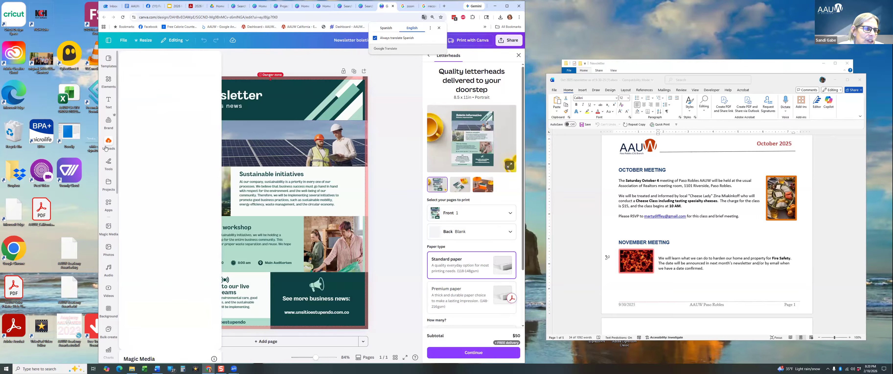
{"action": "left_click", "coordinate": [106, 149]}
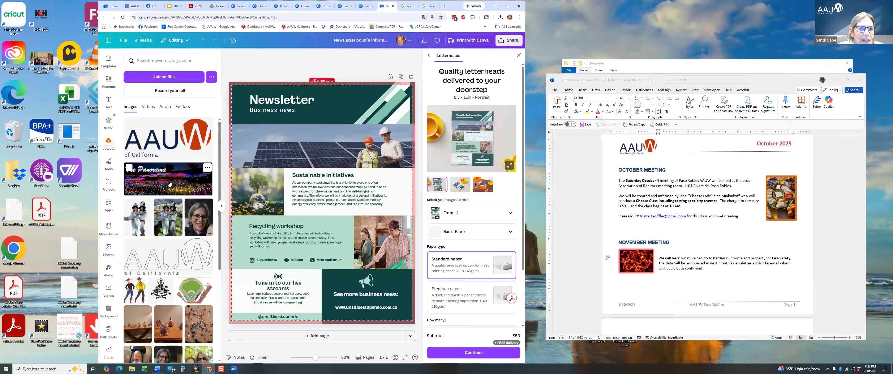
{"action": "left_click_drag", "start_coordinate": [196, 158], "coordinate": [263, 129]}
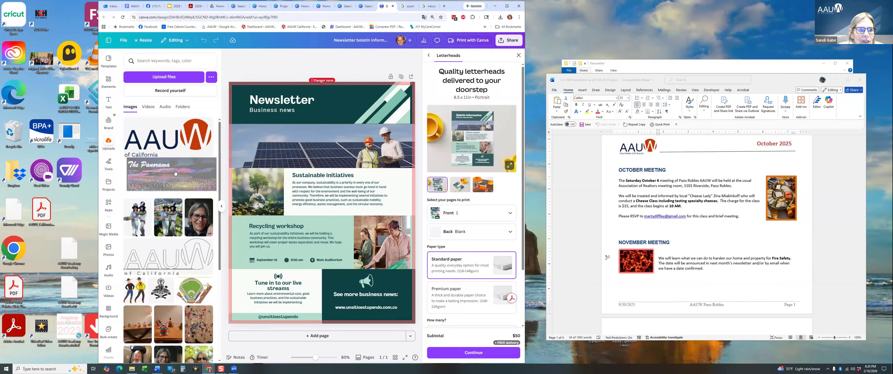
{"action": "left_click", "coordinate": [301, 96]}
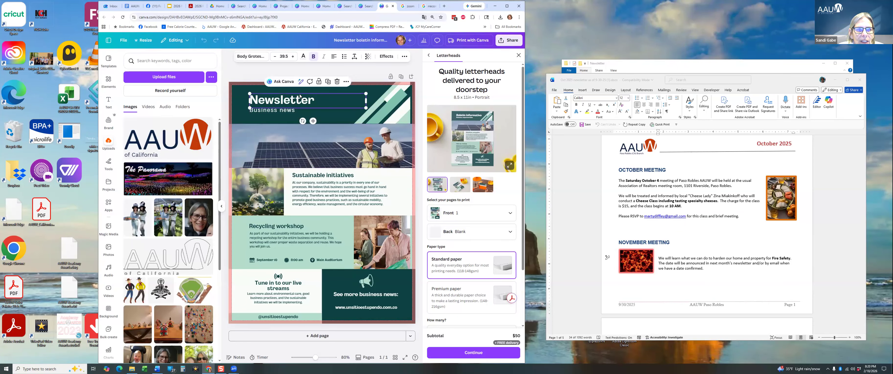
{"action": "left_click", "coordinate": [355, 113]}
{"action": "left_click", "coordinate": [312, 117]}
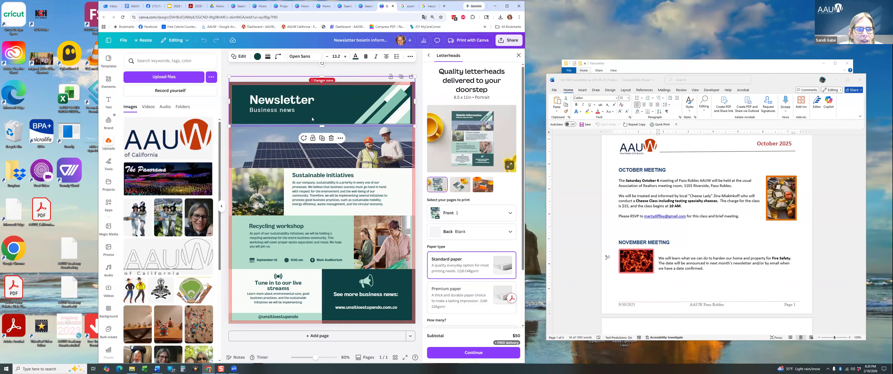
{"action": "left_click_drag", "start_coordinate": [191, 172], "coordinate": [233, 200]}
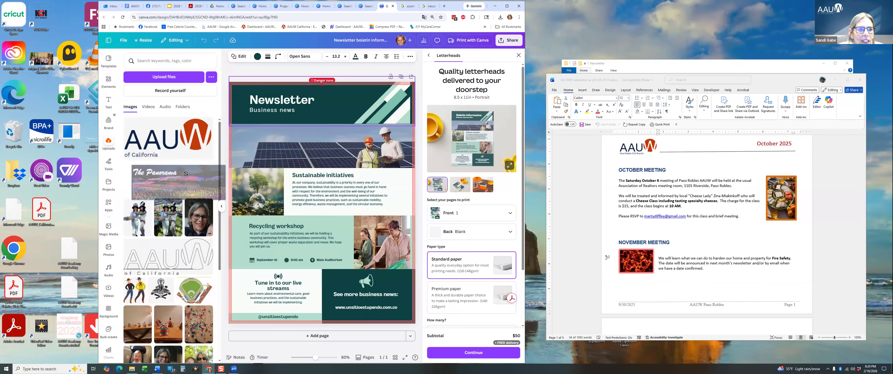
Drop The Panorama into the header photo, change the subtitle to 'AAUW', and delete the striped graphic.
{"action": "left_click_drag", "start_coordinate": [167, 174], "coordinate": [283, 145]}
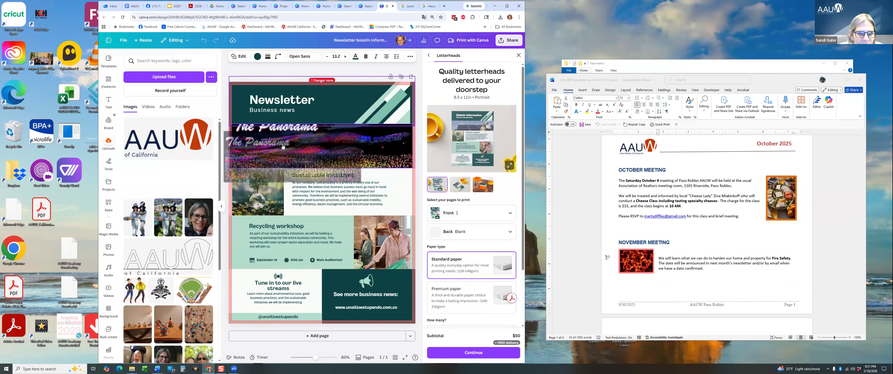
{"action": "left_click", "coordinate": [337, 103]}
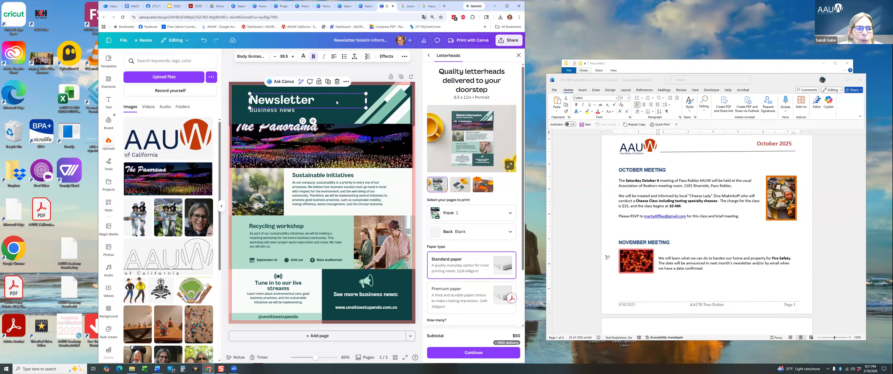
{"action": "left_click", "coordinate": [296, 111]}
{"action": "left_click", "coordinate": [296, 110]}
{"action": "left_click_drag", "start_coordinate": [323, 111], "coordinate": [248, 116]}
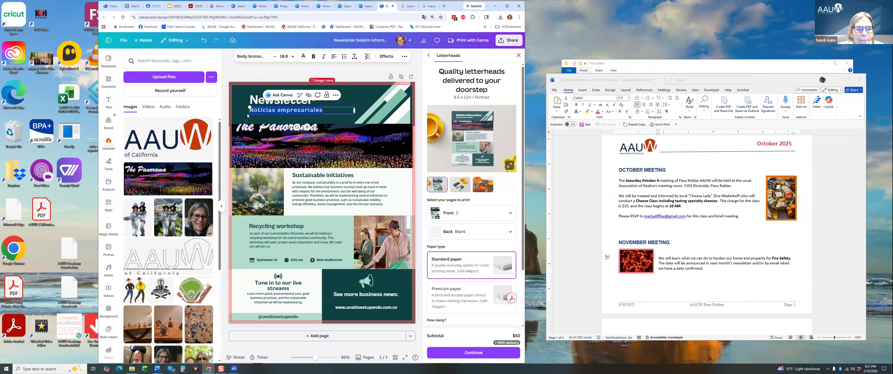
{"action": "type", "text": "AAU"}
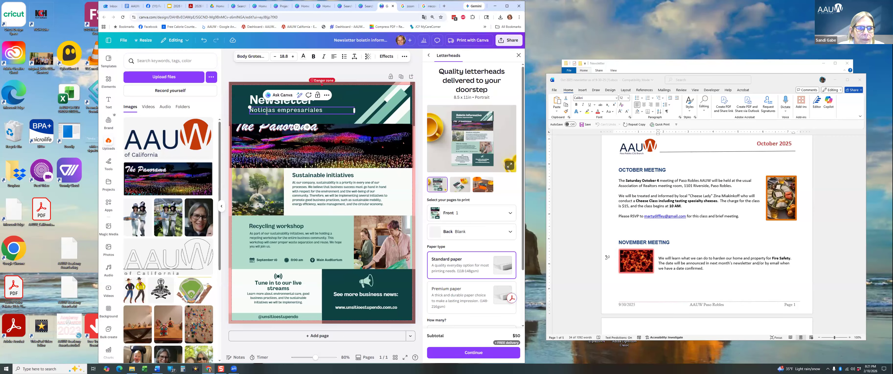
{"action": "type", "text": "W"}
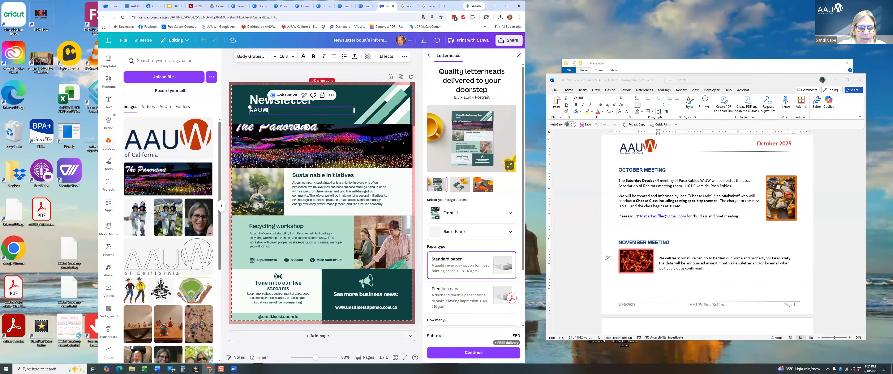
{"action": "left_click", "coordinate": [367, 115]}
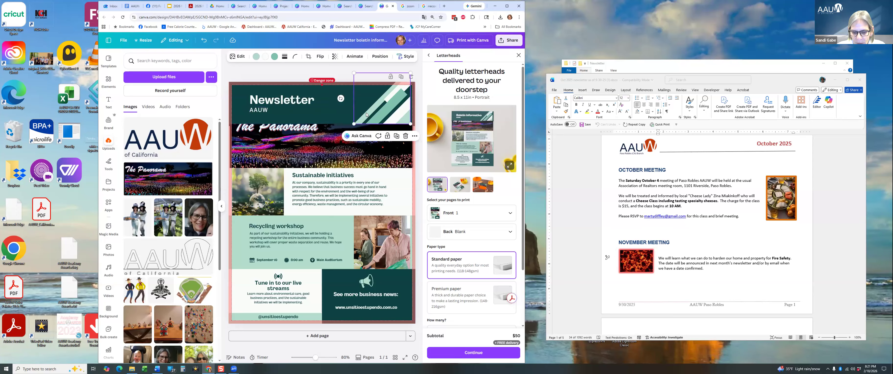
{"action": "key", "text": "Delete"}
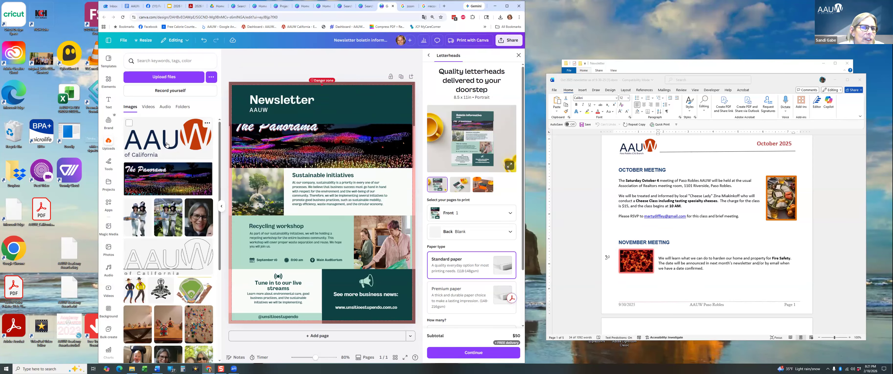
Add the outline AAUW logo and shrink it into the page's top-right corner.
{"action": "left_click_drag", "start_coordinate": [399, 79], "coordinate": [352, 103]}
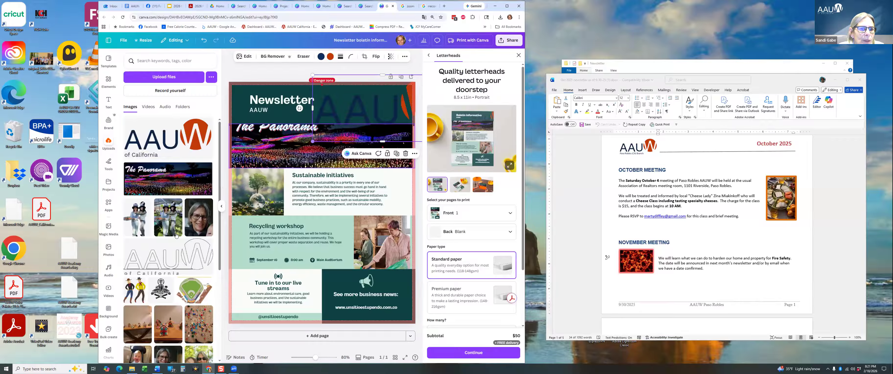
{"action": "key", "text": "Delete"}
{"action": "left_click", "coordinate": [161, 256]}
{"action": "left_click_drag", "start_coordinate": [295, 191], "coordinate": [307, 135]}
{"action": "left_click_drag", "start_coordinate": [331, 200], "coordinate": [344, 116]}
{"action": "left_click", "coordinate": [348, 107]}
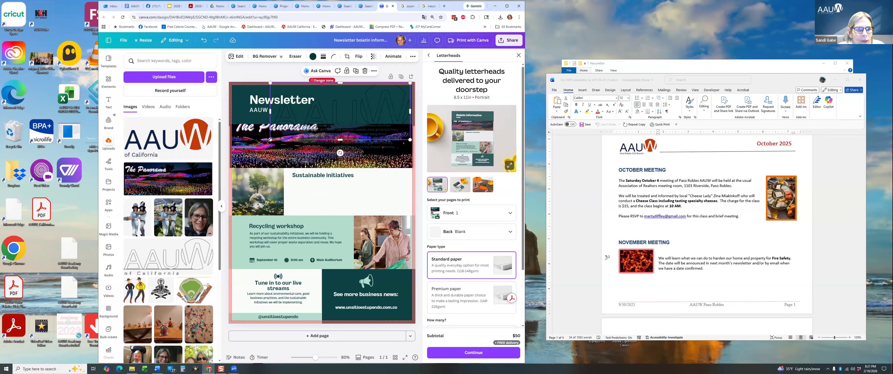
{"action": "left_click_drag", "start_coordinate": [335, 115], "coordinate": [367, 114]}
{"action": "scroll", "coordinate": [166, 208], "scroll_direction": "down", "scroll_amount": 2}
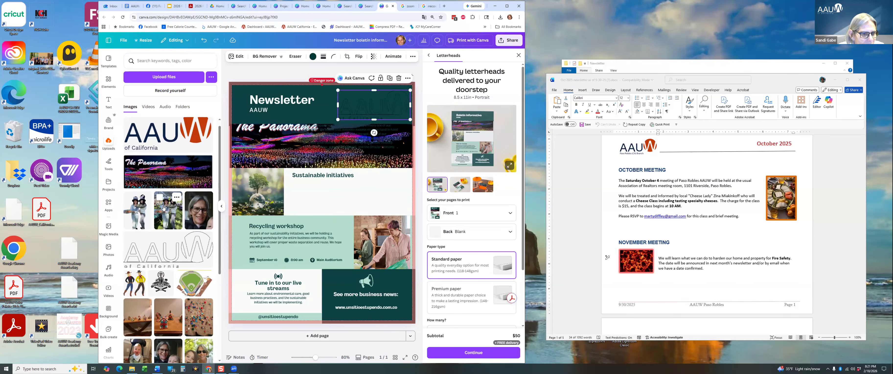
Place the white AAUW California brand logo in the header's top-right and continue the Letterheads check.
{"action": "left_click", "coordinate": [109, 121]}
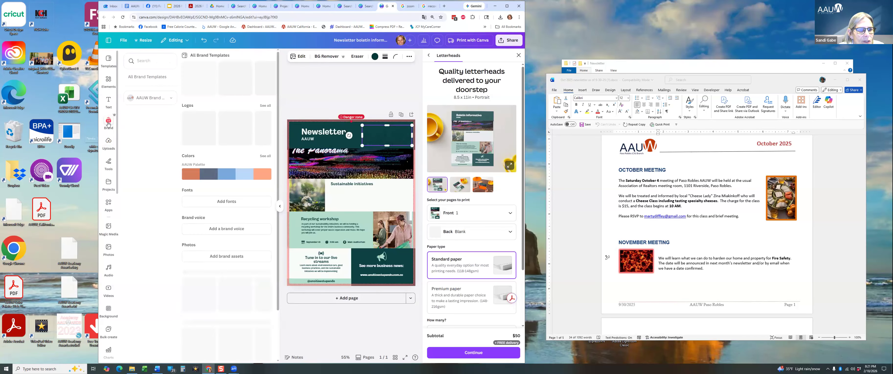
{"action": "left_click", "coordinate": [265, 106]}
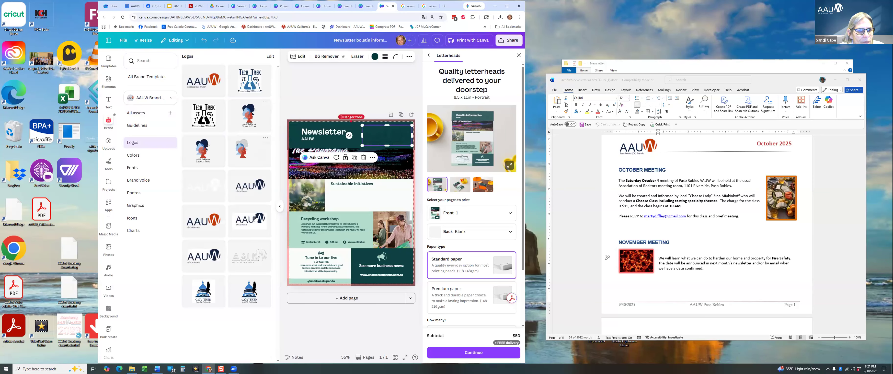
{"action": "left_click", "coordinate": [206, 186]}
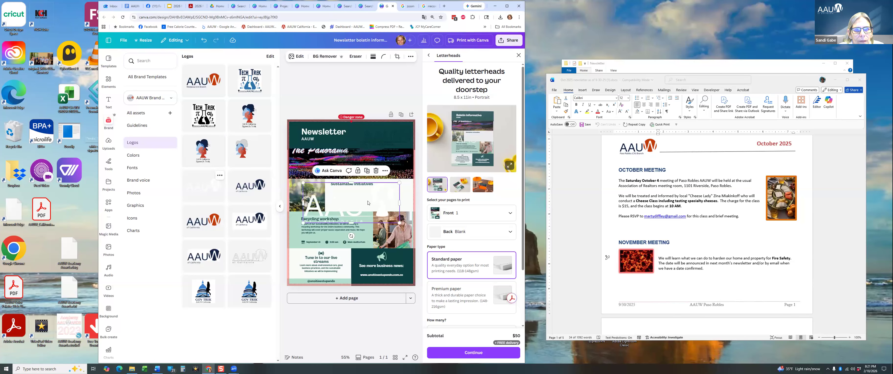
{"action": "left_click_drag", "start_coordinate": [369, 202], "coordinate": [367, 143]}
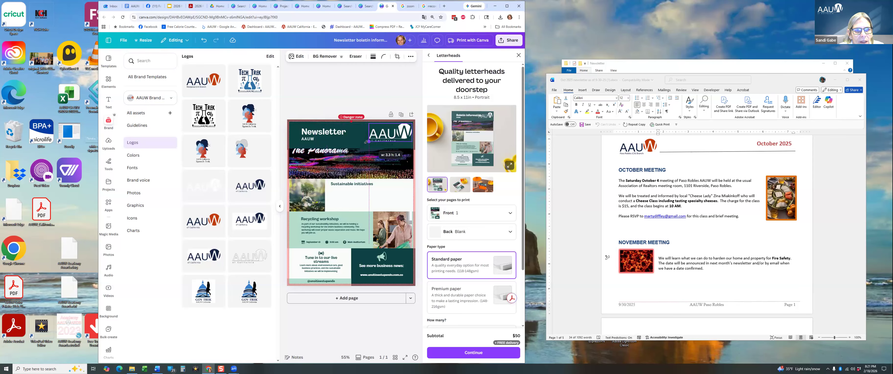
{"action": "left_click", "coordinate": [387, 91]}
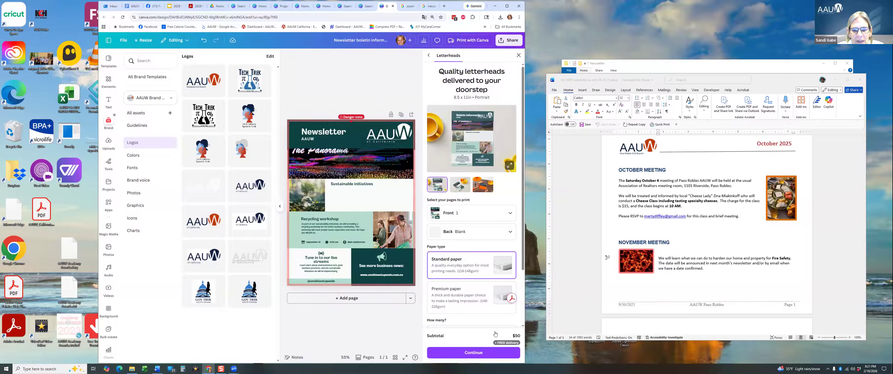
{"action": "left_click", "coordinate": [482, 353]}
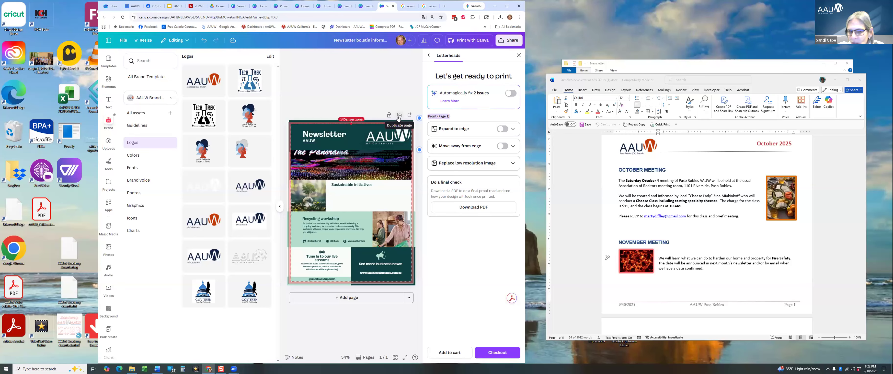
Add a blank page 2 to the newsletter, close the print panel and bring up the main menu.
{"action": "left_click", "coordinate": [376, 300]}
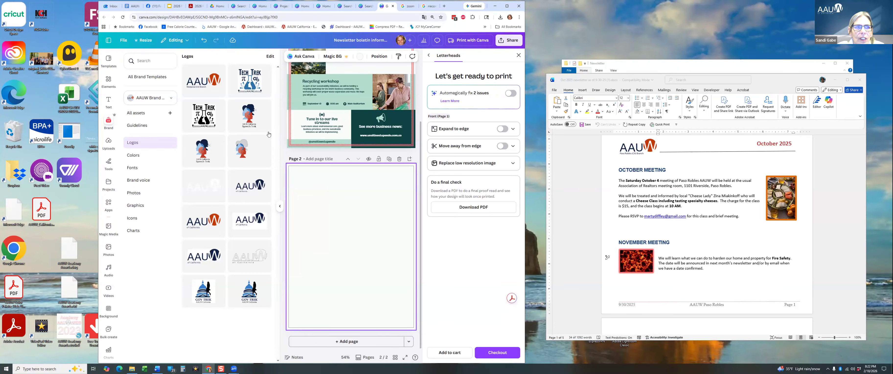
{"action": "left_click", "coordinate": [107, 62]}
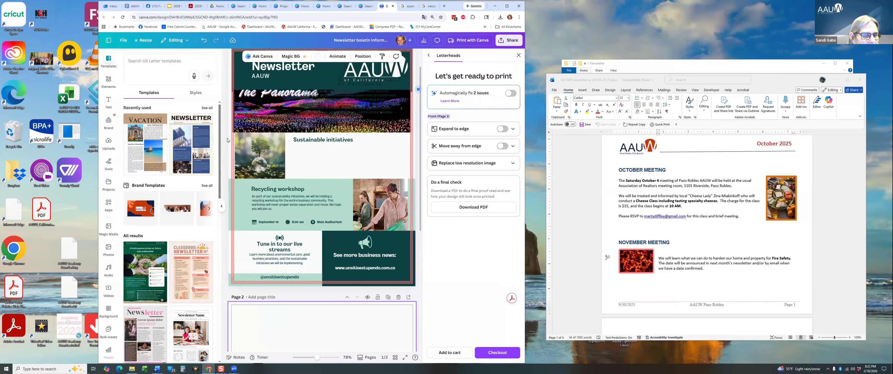
{"action": "scroll", "coordinate": [260, 79], "scroll_direction": "up", "scroll_amount": 1}
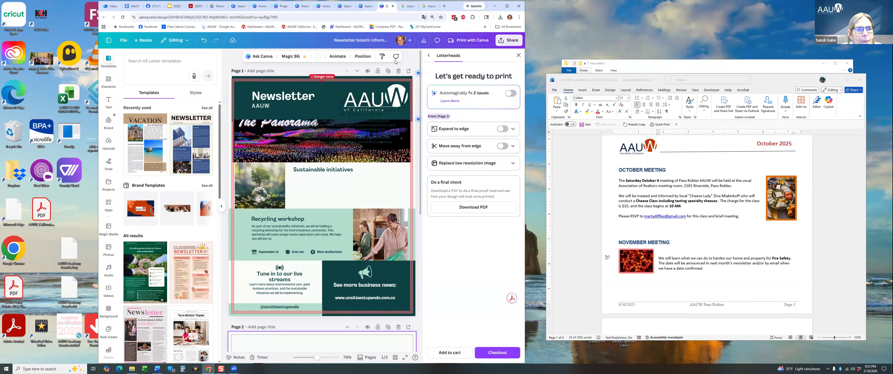
{"action": "left_click", "coordinate": [518, 56]}
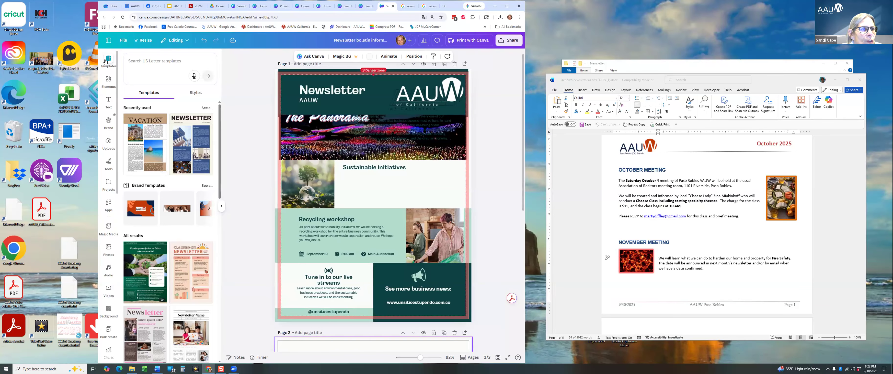
{"action": "left_click", "coordinate": [108, 40]}
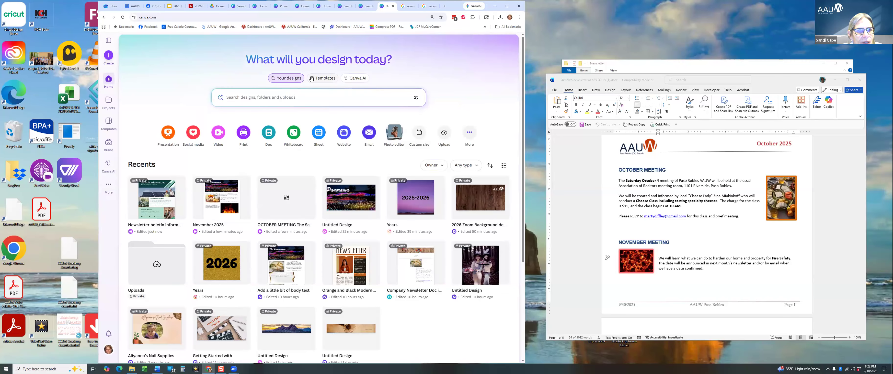
{"action": "left_click", "coordinate": [323, 78]}
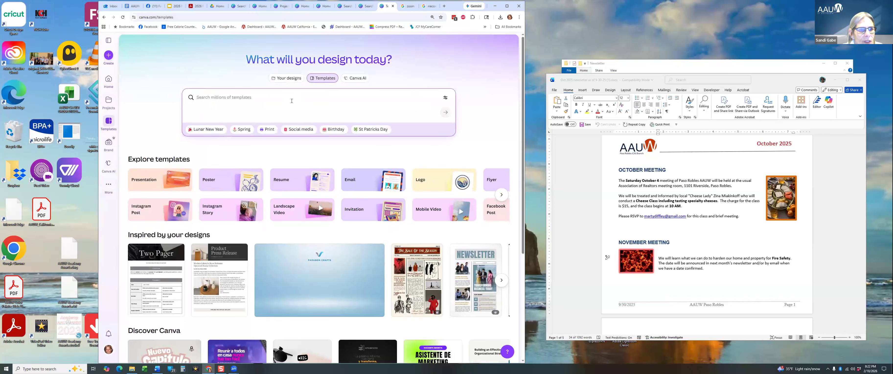
{"action": "left_click", "coordinate": [291, 100]}
{"action": "type", "text": "news"}
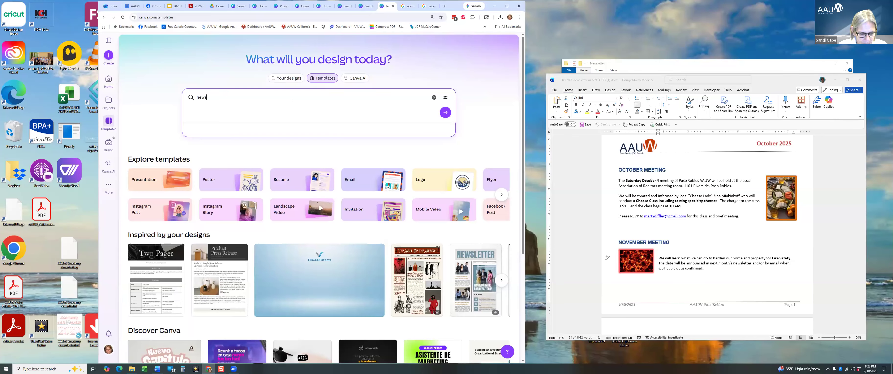
{"action": "type", "text": "latter"}
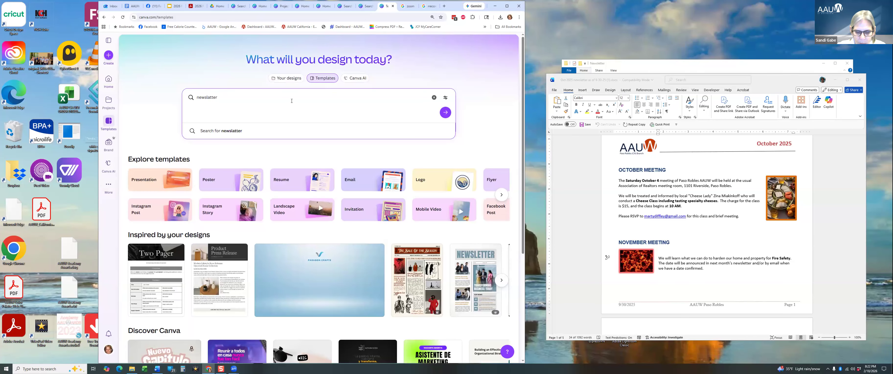
{"action": "key", "text": "BackSpace"}
{"action": "key", "text": "BackSpace"}
{"action": "key", "text": "BackSpace"}
{"action": "key", "text": "BackSpace"}
{"action": "type", "text": "e"}
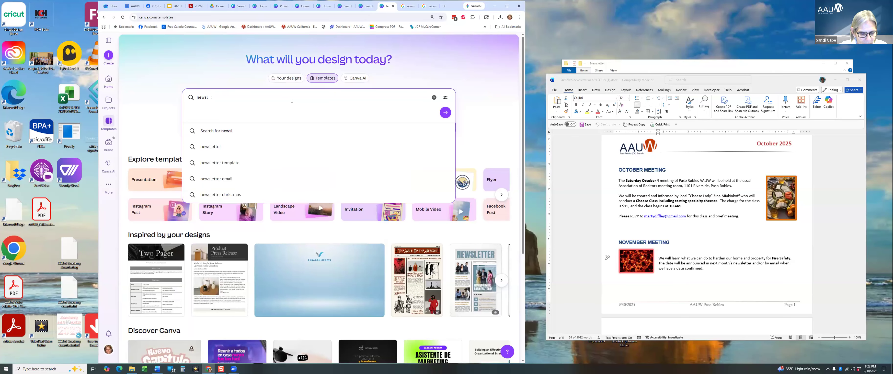
{"action": "type", "text": "tter"}
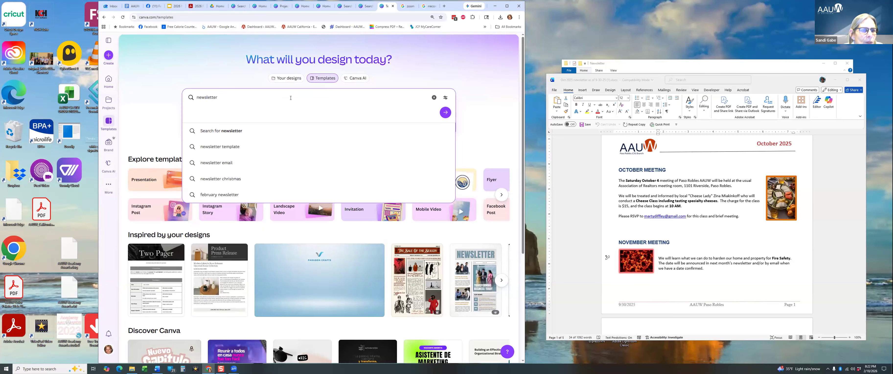
{"action": "left_click", "coordinate": [220, 149]}
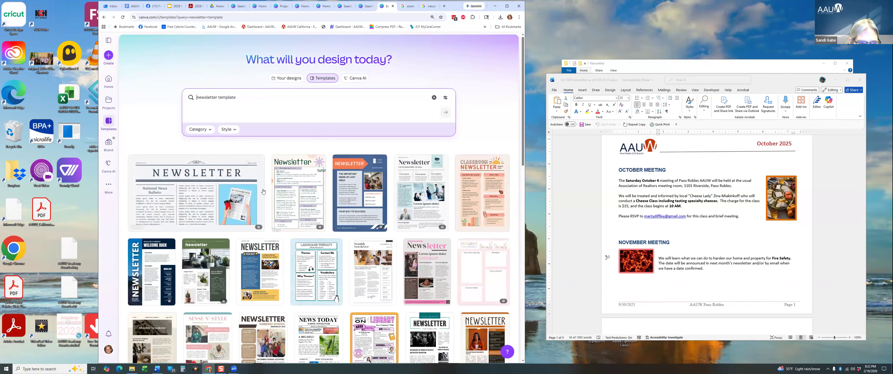
{"action": "scroll", "coordinate": [265, 196], "scroll_direction": "down", "scroll_amount": 5}
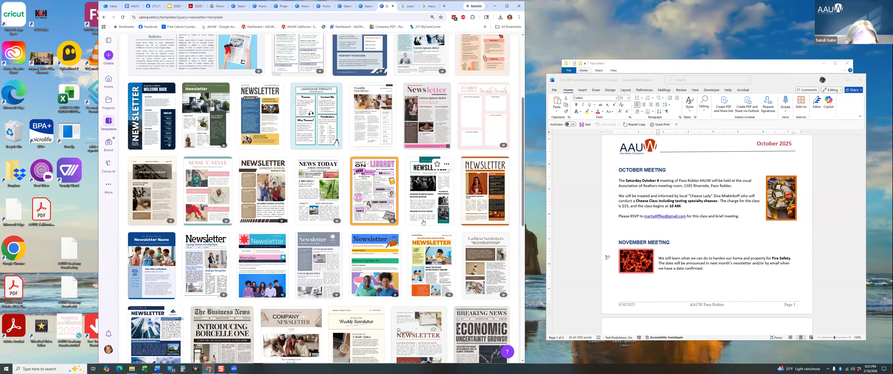
{"action": "scroll", "coordinate": [423, 222], "scroll_direction": "down", "scroll_amount": 2}
{"action": "scroll", "coordinate": [423, 223], "scroll_direction": "down", "scroll_amount": 2}
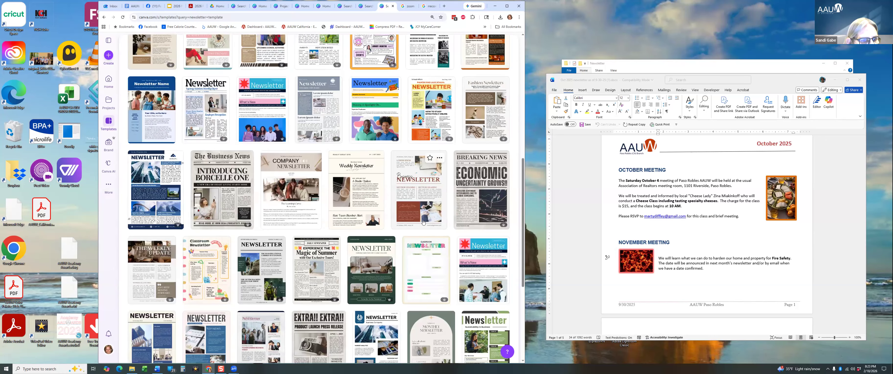
{"action": "scroll", "coordinate": [377, 228], "scroll_direction": "down", "scroll_amount": 2}
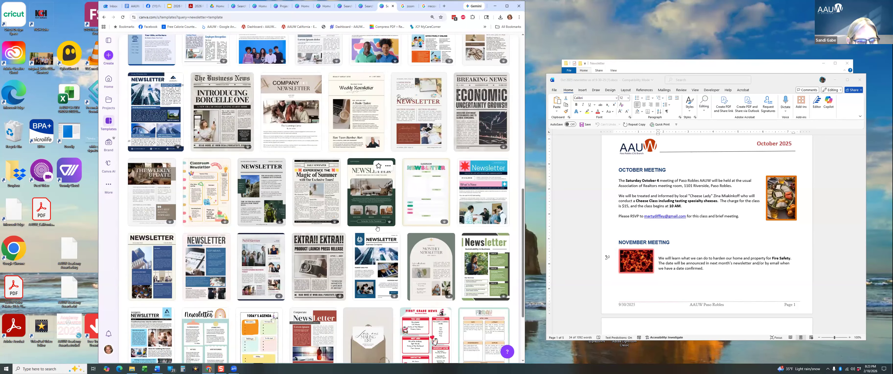
{"action": "scroll", "coordinate": [377, 228], "scroll_direction": "down", "scroll_amount": 3}
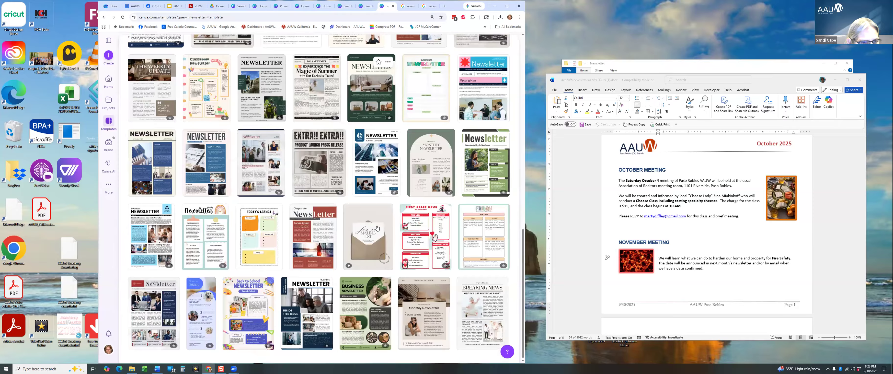
{"action": "scroll", "coordinate": [377, 229], "scroll_direction": "down", "scroll_amount": 1}
{"action": "scroll", "coordinate": [377, 230], "scroll_direction": "down", "scroll_amount": 4}
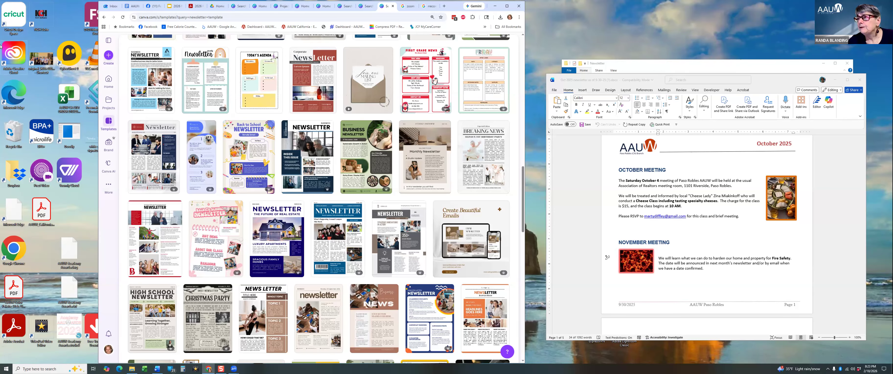
From Home, download the November 2025 design as a PDF Print file.
{"action": "left_click", "coordinate": [109, 40]}
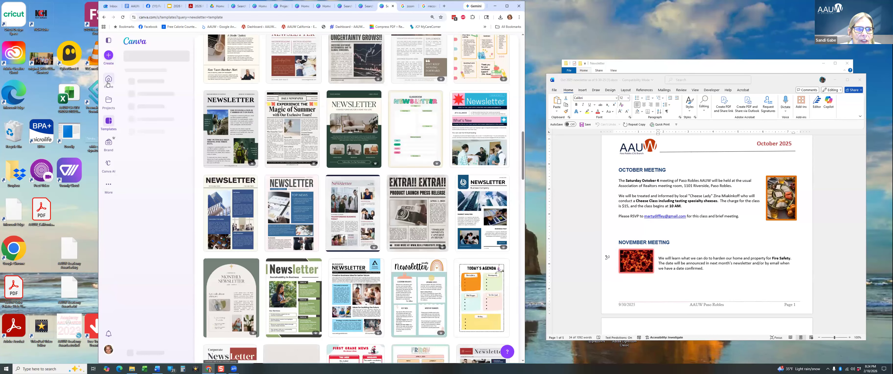
{"action": "left_click", "coordinate": [108, 82]}
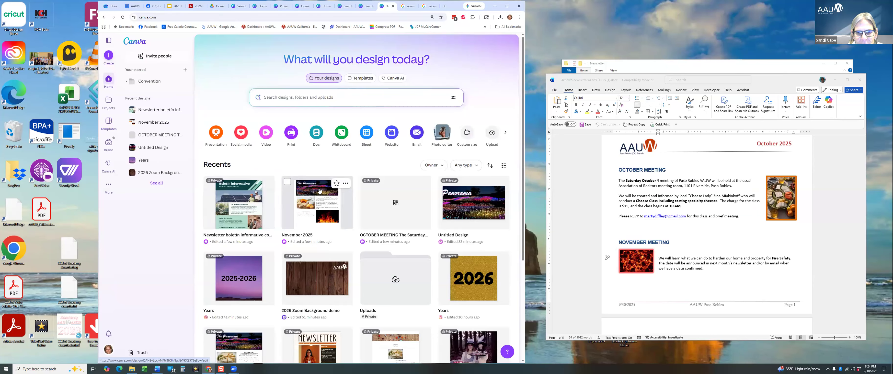
{"action": "left_click", "coordinate": [345, 185]}
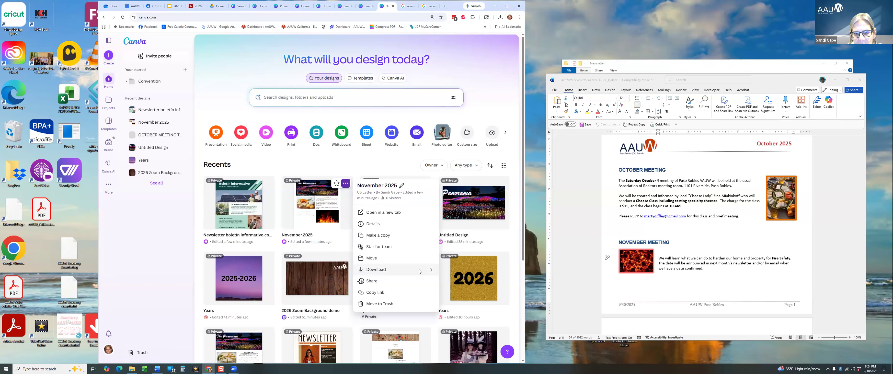
{"action": "left_click", "coordinate": [432, 271]}
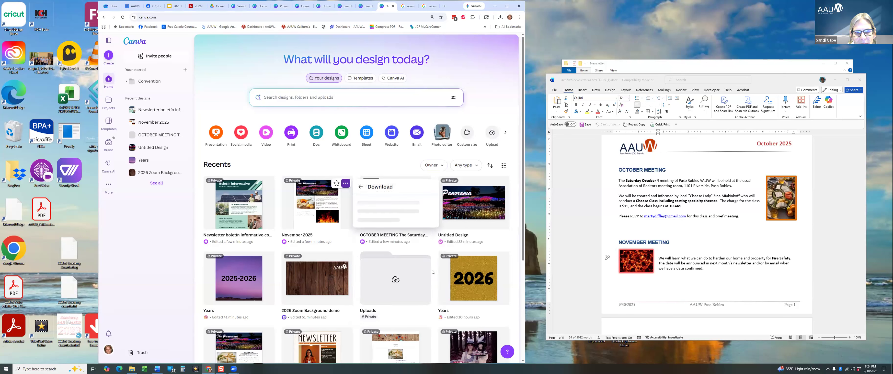
{"action": "left_click", "coordinate": [401, 218]}
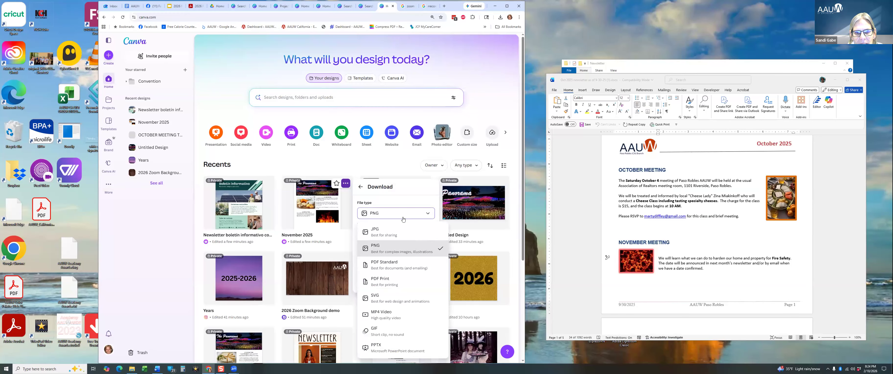
{"action": "left_click", "coordinate": [385, 286]}
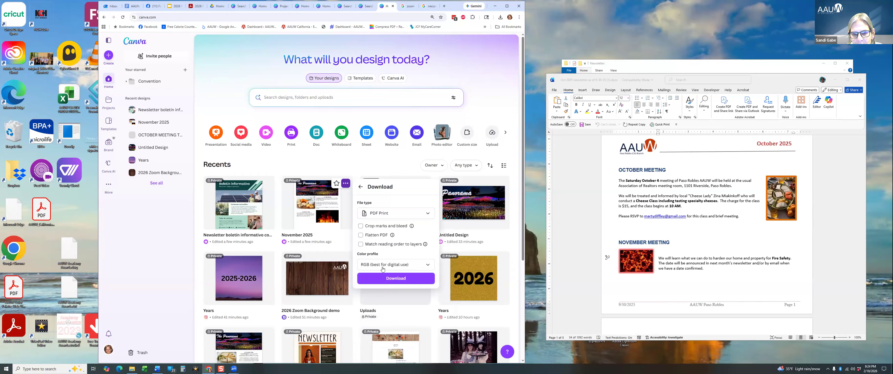
{"action": "left_click", "coordinate": [384, 277]}
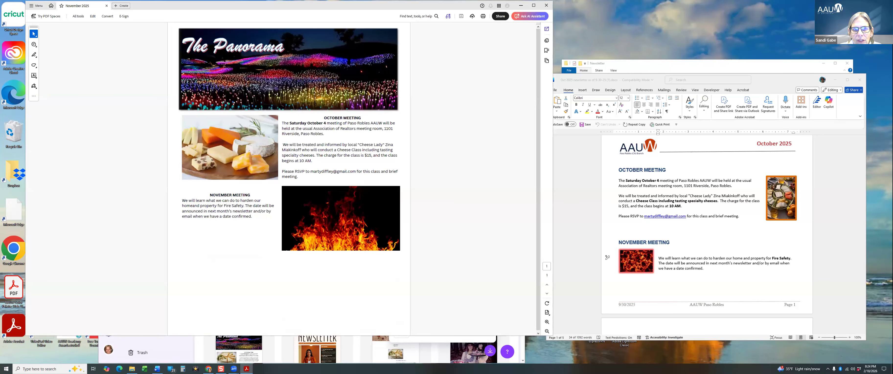
Close the November 2025 PDF in Acrobat.
{"action": "left_click", "coordinate": [546, 4]}
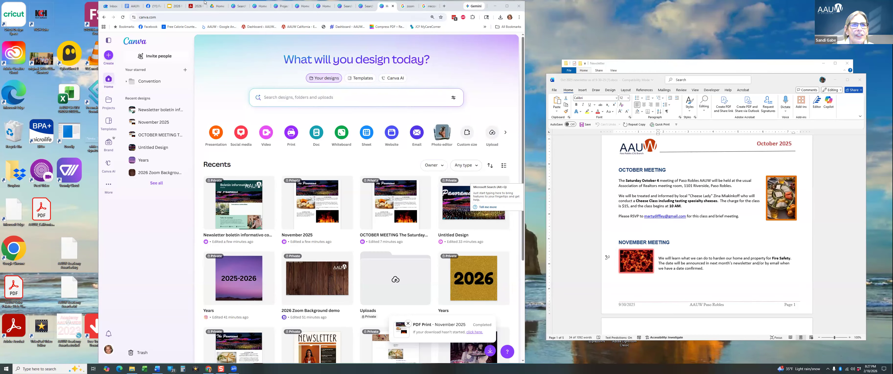
Close the template preview, return to Home and open Line Dancing IG from Recents.
{"action": "left_click", "coordinate": [241, 9]}
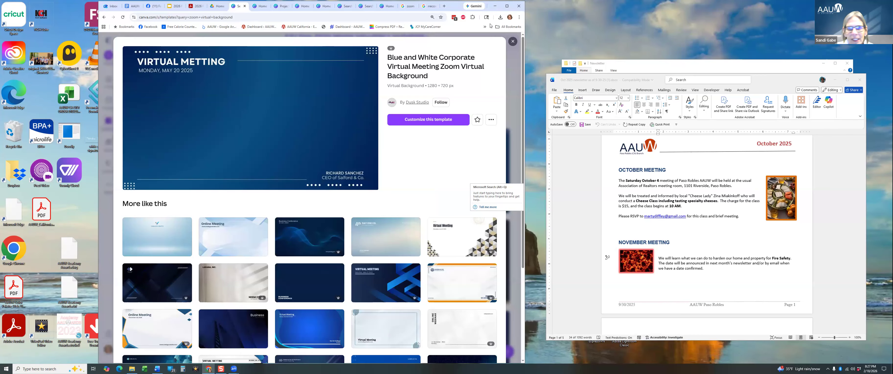
{"action": "left_click", "coordinate": [513, 42]}
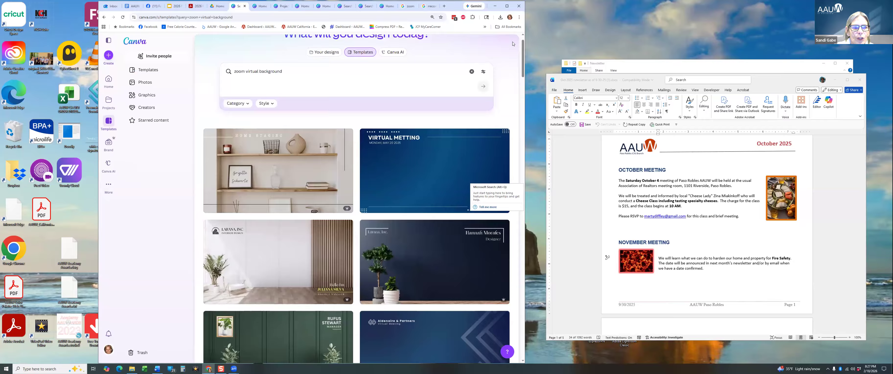
{"action": "left_click", "coordinate": [108, 79]}
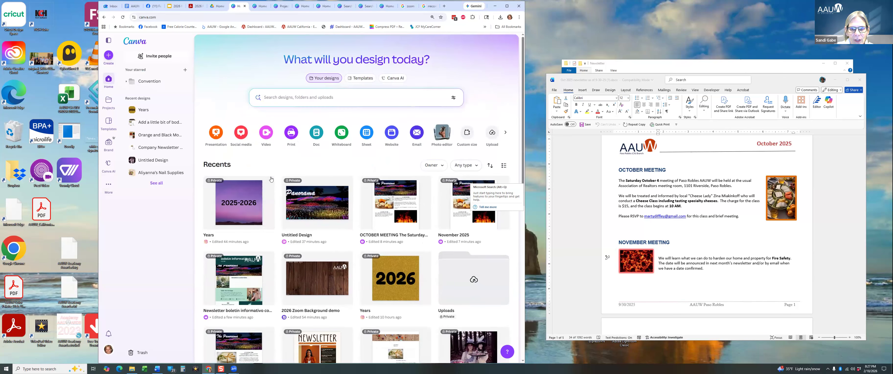
{"action": "scroll", "coordinate": [383, 178], "scroll_direction": "down", "scroll_amount": 3}
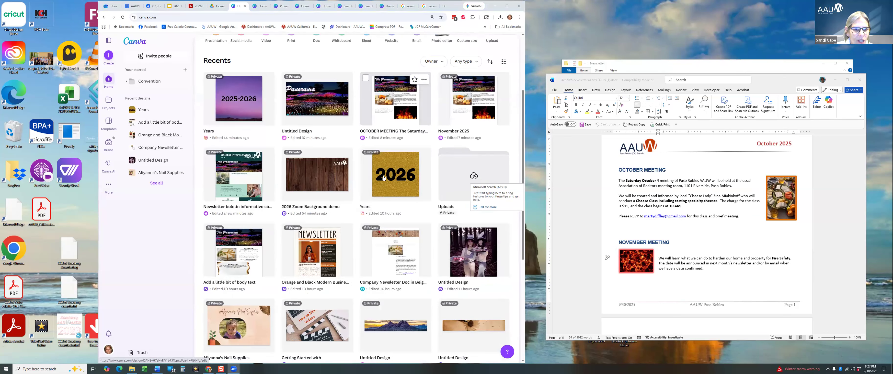
{"action": "scroll", "coordinate": [383, 178], "scroll_direction": "down", "scroll_amount": 3}
{"action": "scroll", "coordinate": [384, 178], "scroll_direction": "down", "scroll_amount": 2}
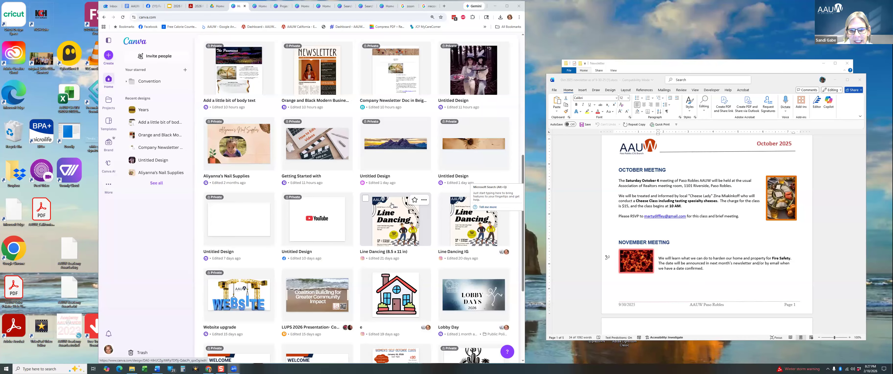
{"action": "left_click", "coordinate": [469, 229]}
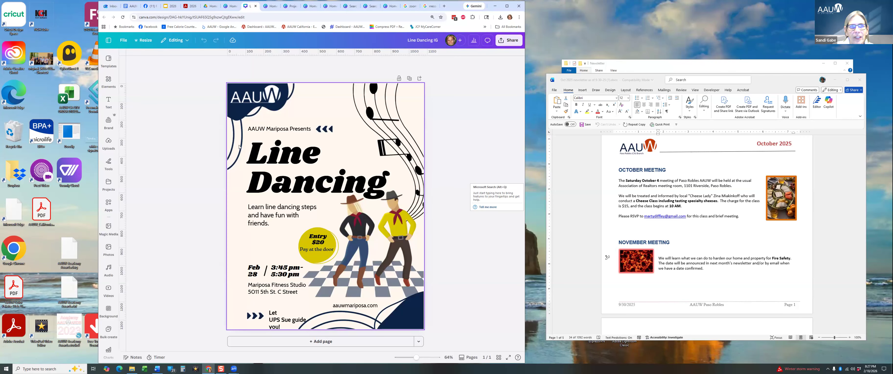
Copy and resize the Line Dancing IG flyer to the Social media Facebook Post size.
{"action": "left_click", "coordinate": [147, 41]}
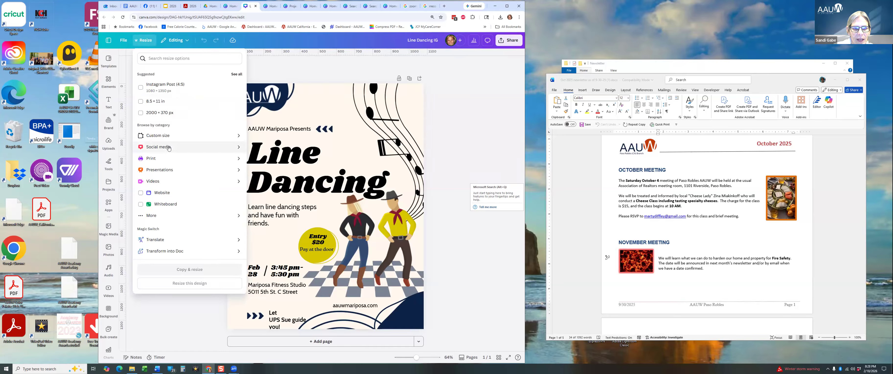
{"action": "left_click", "coordinate": [239, 148]}
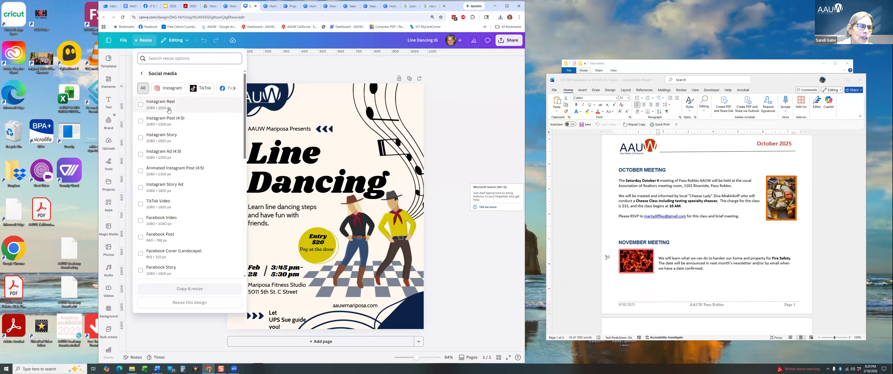
{"action": "left_click", "coordinate": [180, 240]}
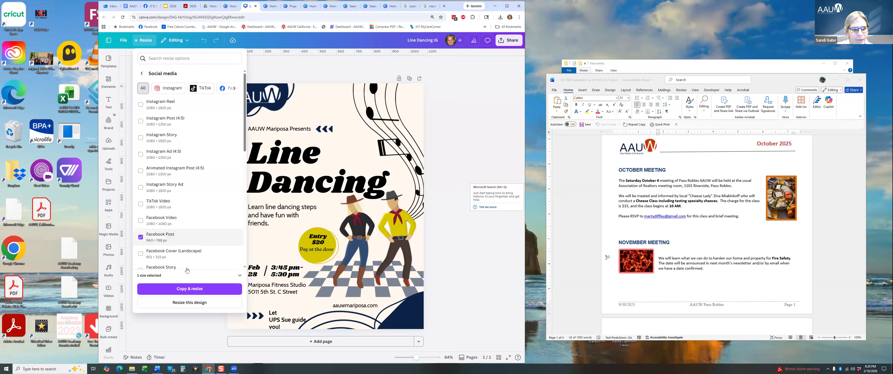
{"action": "left_click", "coordinate": [190, 288]}
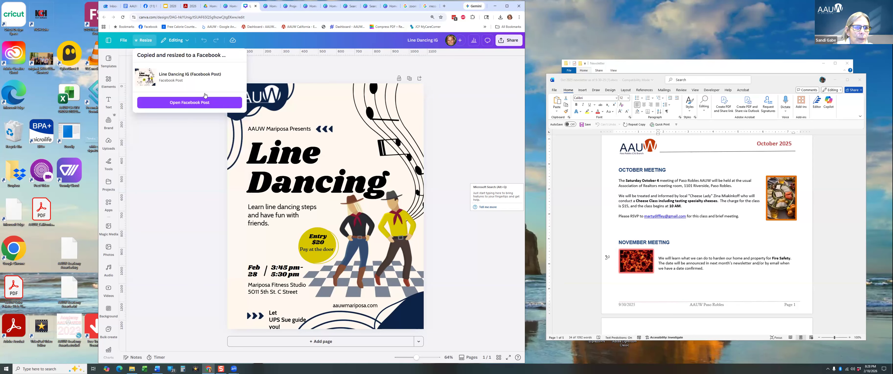
Open the Facebook Post copy, nudge the title and bottom tagline left, and expand the main menu.
{"action": "left_click", "coordinate": [209, 103]}
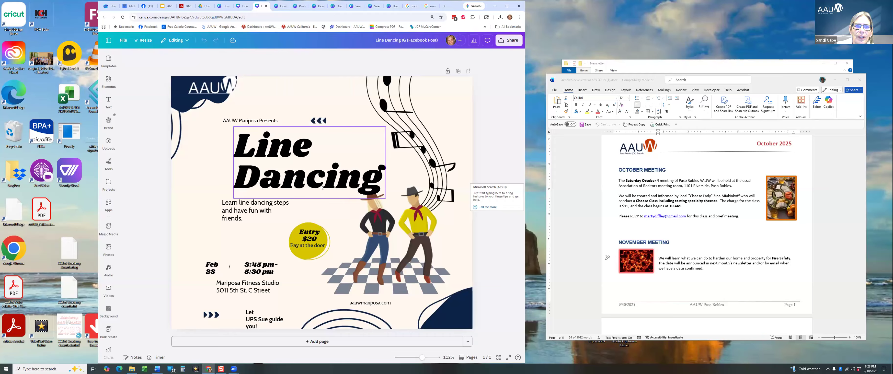
{"action": "left_click_drag", "start_coordinate": [310, 168], "coordinate": [299, 169]}
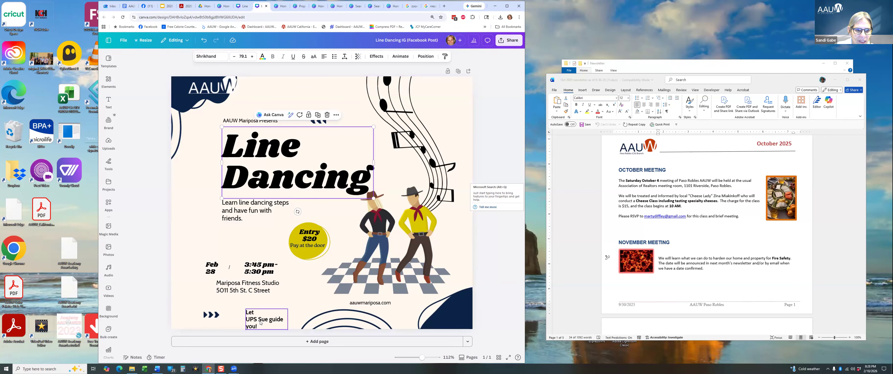
{"action": "left_click_drag", "start_coordinate": [253, 320], "coordinate": [236, 315]}
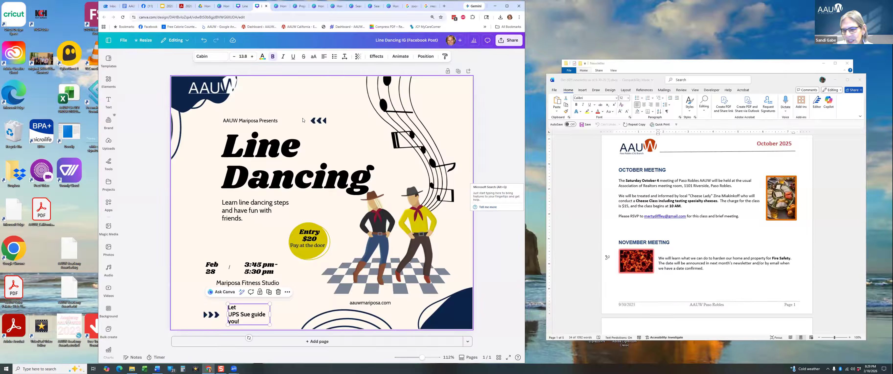
{"action": "left_click", "coordinate": [104, 40]}
{"action": "left_click", "coordinate": [105, 40]}
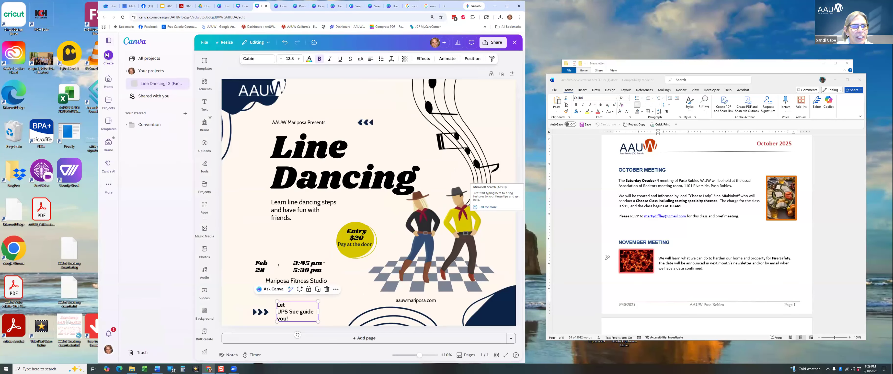
Create a new Facebook Post and apply the Blue Orange Modern Annual Meeting template.
{"action": "left_click", "coordinate": [107, 55]}
{"action": "left_click", "coordinate": [155, 155]}
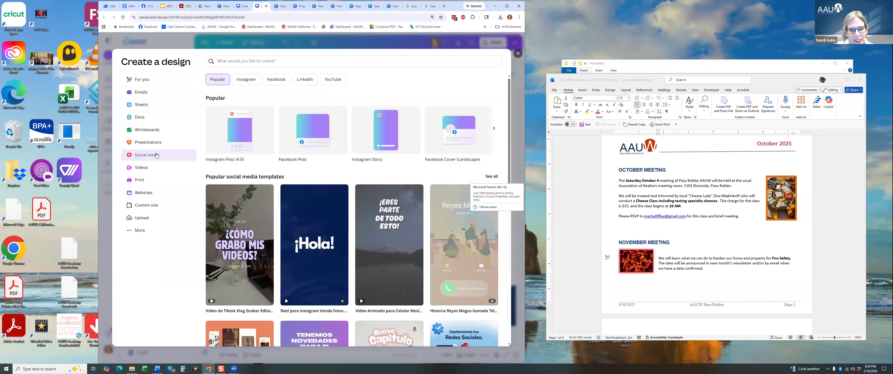
{"action": "left_click", "coordinate": [314, 132]}
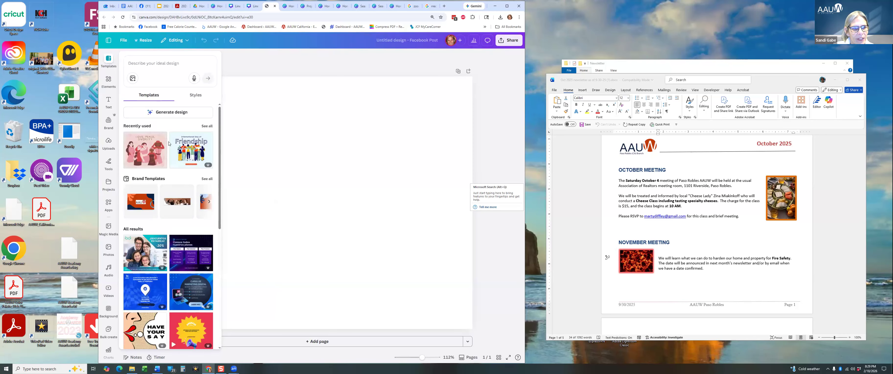
{"action": "scroll", "coordinate": [161, 171], "scroll_direction": "down", "scroll_amount": 5}
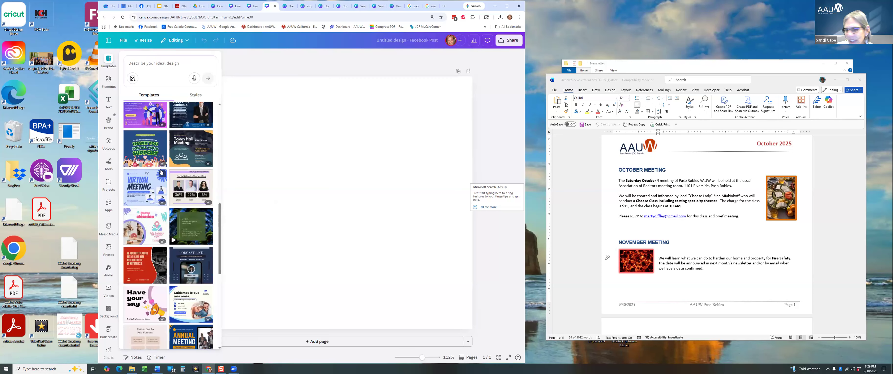
{"action": "scroll", "coordinate": [160, 172], "scroll_direction": "down", "scroll_amount": 3}
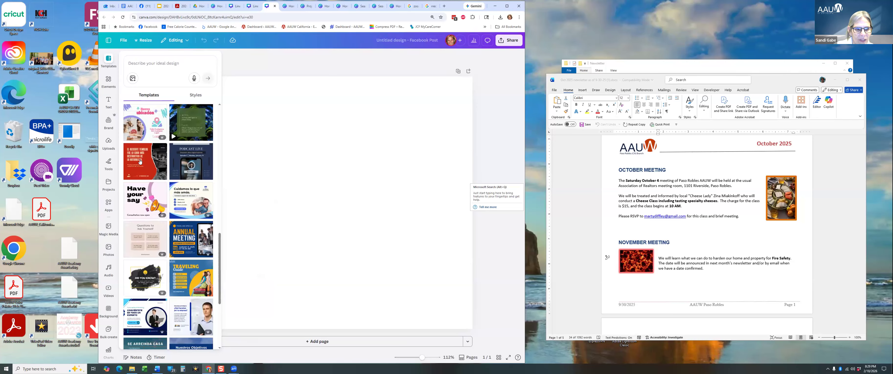
{"action": "left_click", "coordinate": [179, 237]}
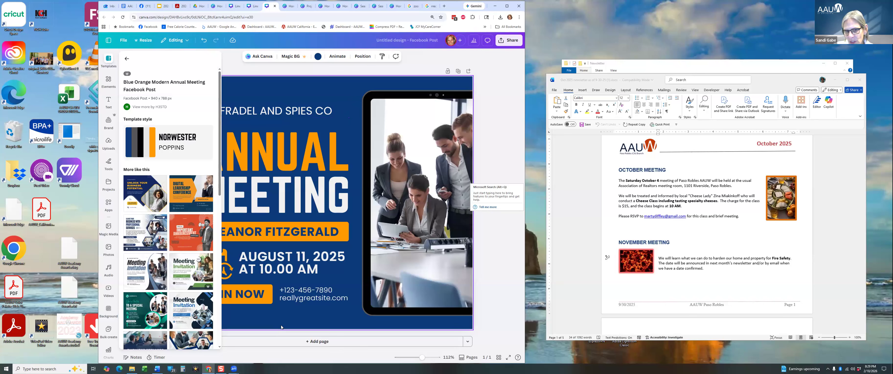
Select the tablet photo and scroll through Uploads to find a portrait replacement.
{"action": "left_click", "coordinate": [439, 172]}
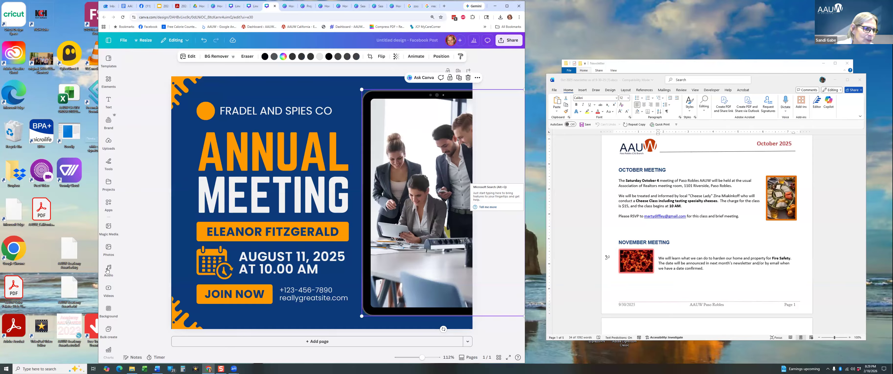
{"action": "left_click", "coordinate": [109, 247]}
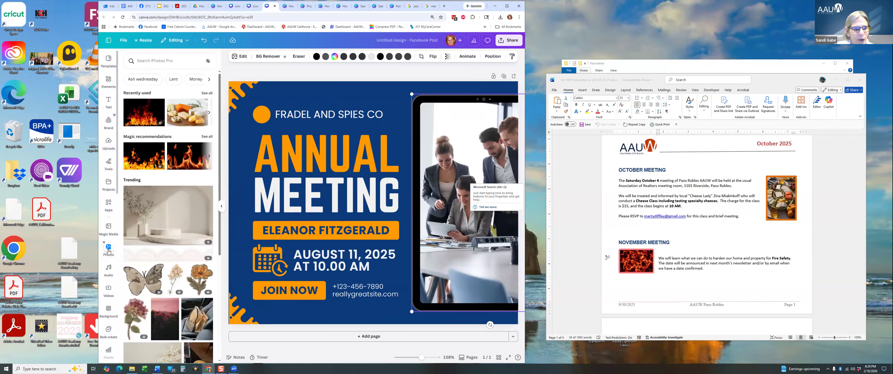
{"action": "scroll", "coordinate": [153, 220], "scroll_direction": "down", "scroll_amount": 10}
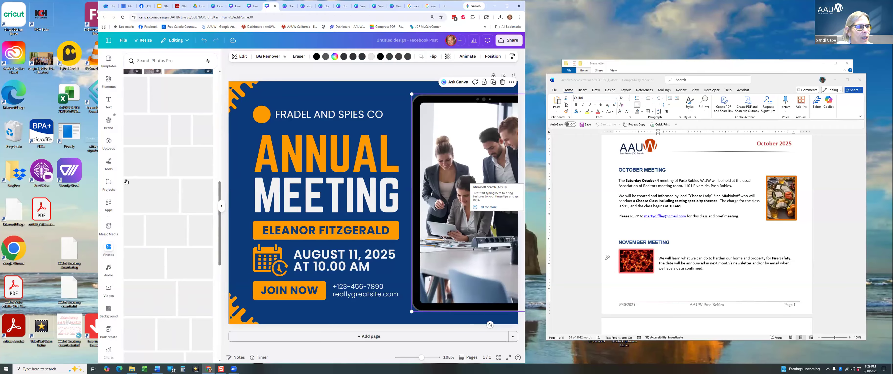
{"action": "left_click", "coordinate": [110, 142]}
{"action": "scroll", "coordinate": [158, 169], "scroll_direction": "down", "scroll_amount": 2}
{"action": "scroll", "coordinate": [159, 169], "scroll_direction": "down", "scroll_amount": 8}
{"action": "scroll", "coordinate": [159, 175], "scroll_direction": "down", "scroll_amount": 10}
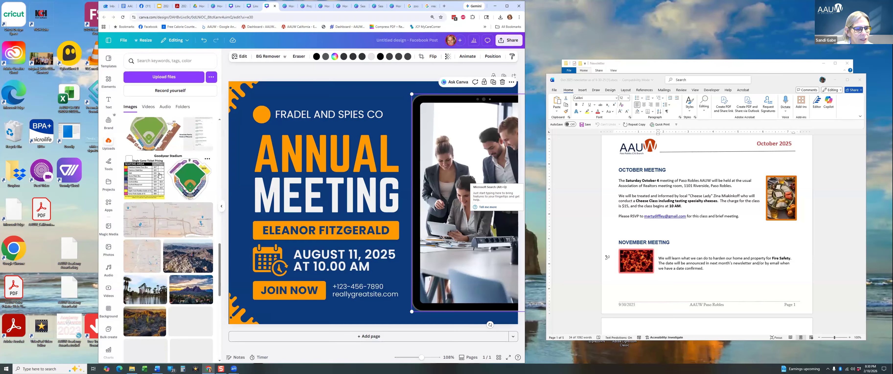
{"action": "scroll", "coordinate": [159, 175], "scroll_direction": "down", "scroll_amount": 6}
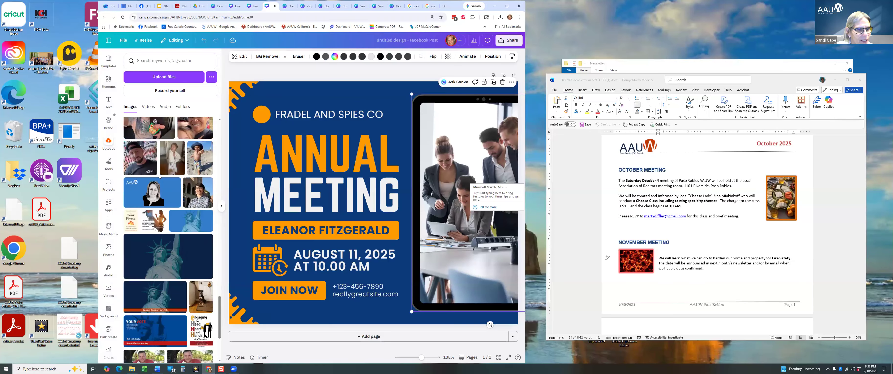
{"action": "scroll", "coordinate": [159, 175], "scroll_direction": "down", "scroll_amount": 1}
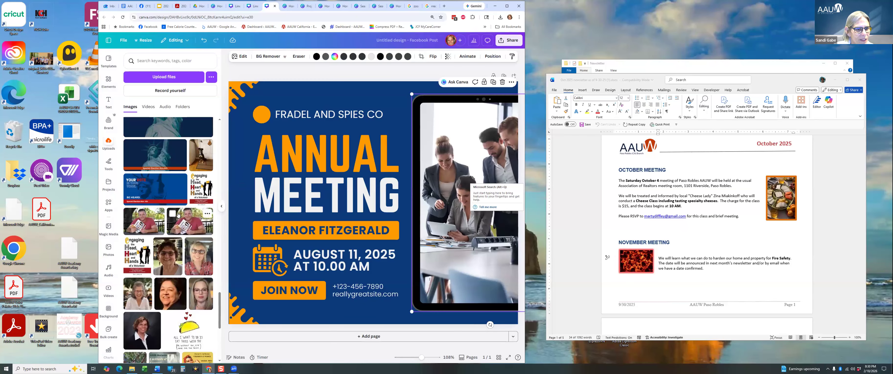
{"action": "scroll", "coordinate": [173, 217], "scroll_direction": "down", "scroll_amount": 2}
{"action": "scroll", "coordinate": [170, 223], "scroll_direction": "down", "scroll_amount": 3}
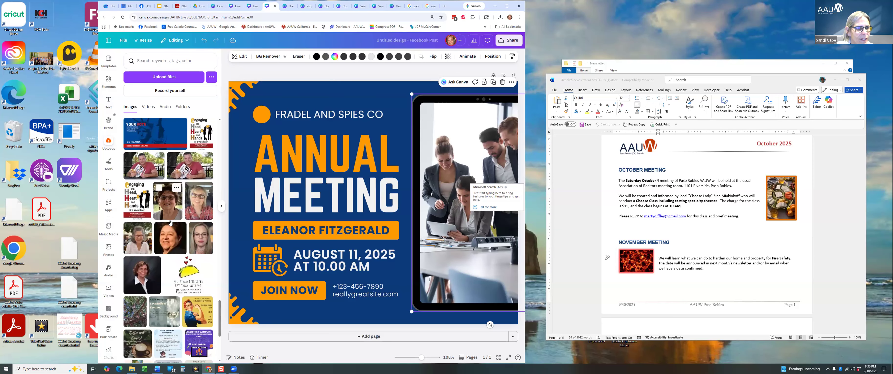
Drop the uploaded portrait into the tablet frame and change the year from 2025 to 2026.
{"action": "left_click", "coordinate": [138, 166]}
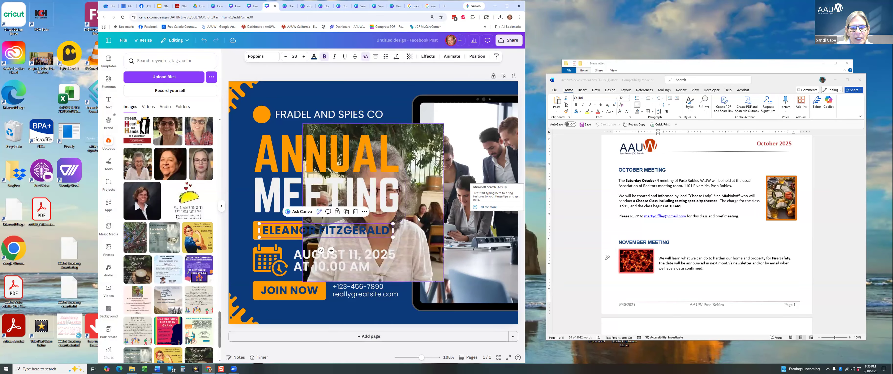
{"action": "left_click_drag", "start_coordinate": [399, 223], "coordinate": [467, 203]}
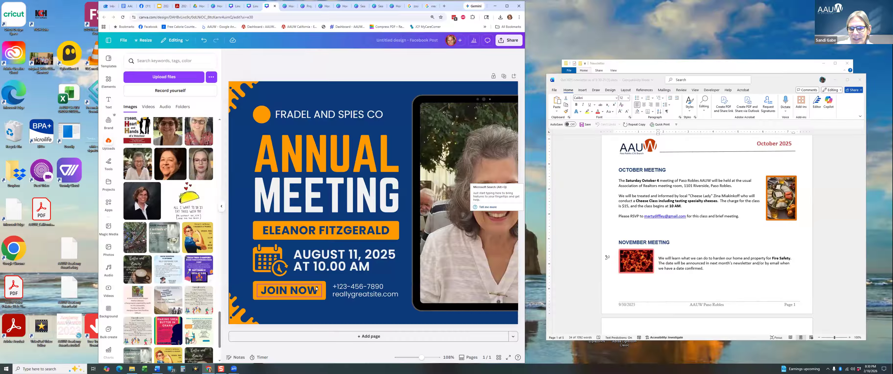
{"action": "left_click", "coordinate": [356, 263]}
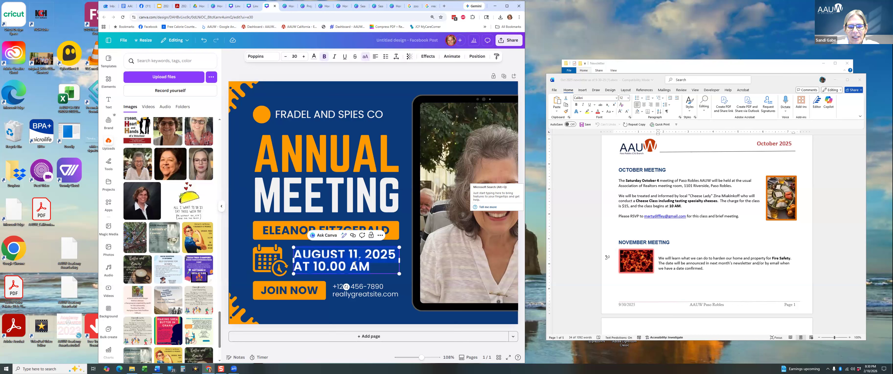
{"action": "left_click", "coordinate": [390, 255]}
{"action": "key", "text": "BackSpace"}
{"action": "type", "text": "6"}
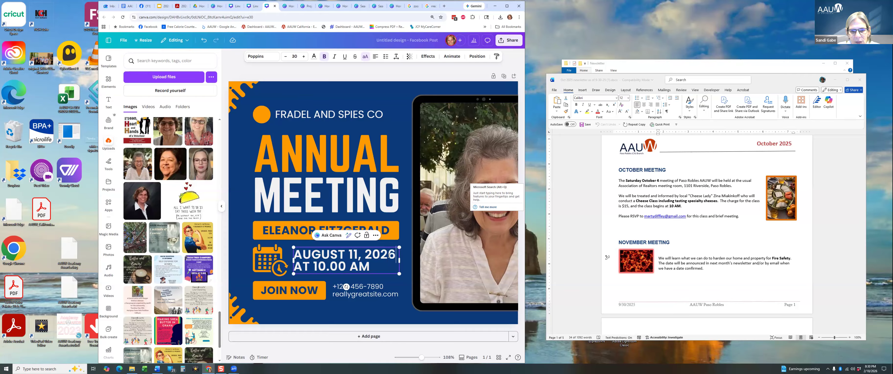
{"action": "left_click", "coordinate": [384, 293]}
{"action": "left_click", "coordinate": [384, 293]}
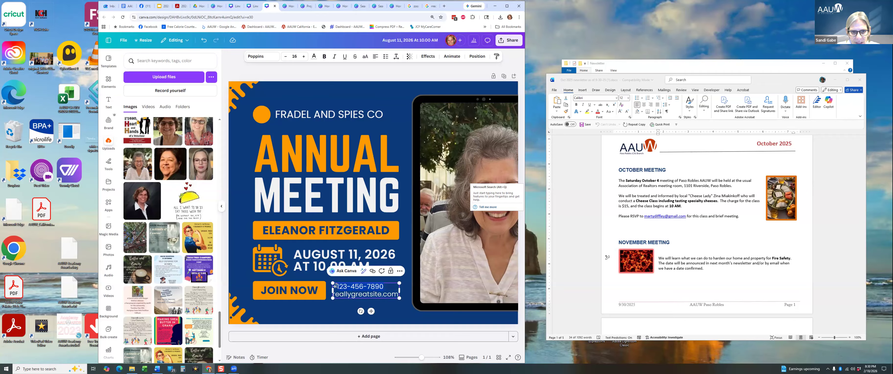
{"action": "key", "text": "Delete"}
{"action": "key", "text": "Delete"}
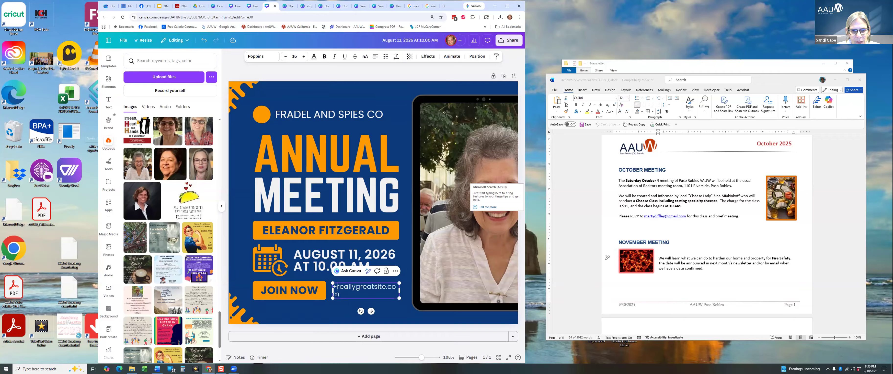
{"action": "key", "text": "BackSpace"}
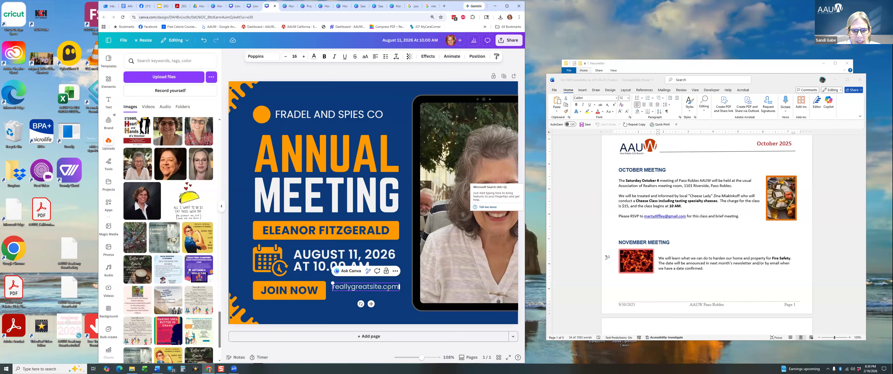
{"action": "triple_click", "coordinate": [389, 287]}
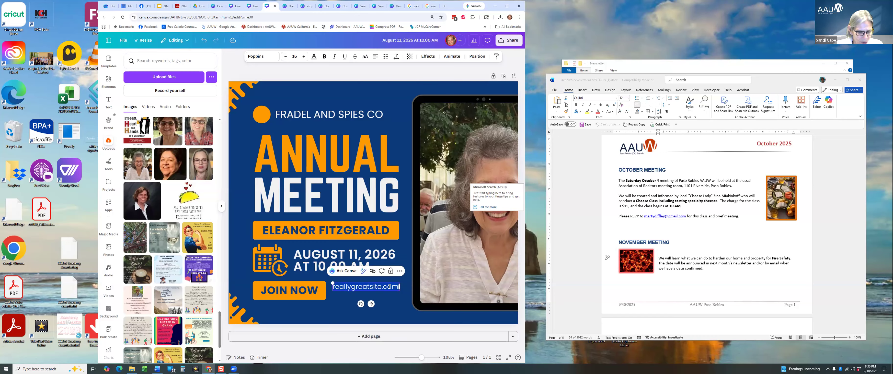
{"action": "type", "text": "www.aauw0"}
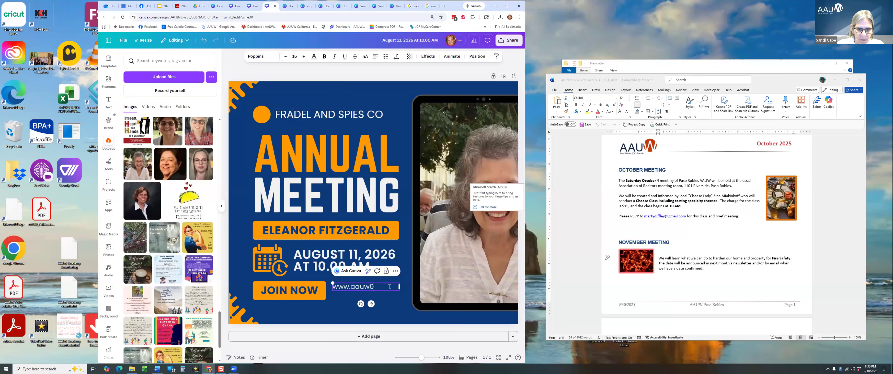
{"action": "key", "text": "BackSpace"}
{"action": "type", "text": "-ca.org"}
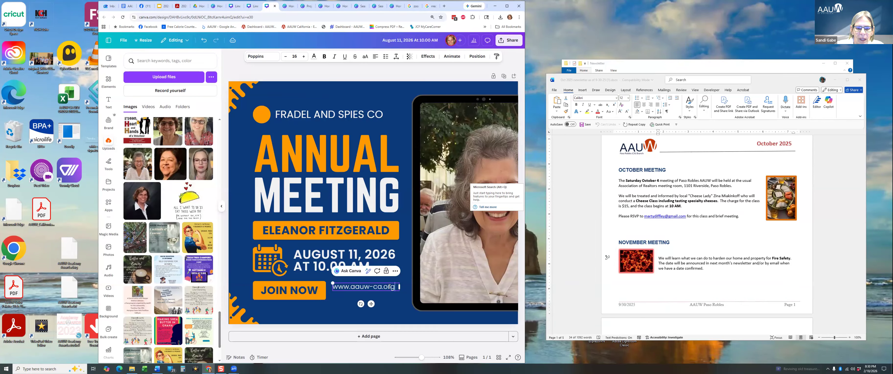
{"action": "left_click", "coordinate": [395, 317]}
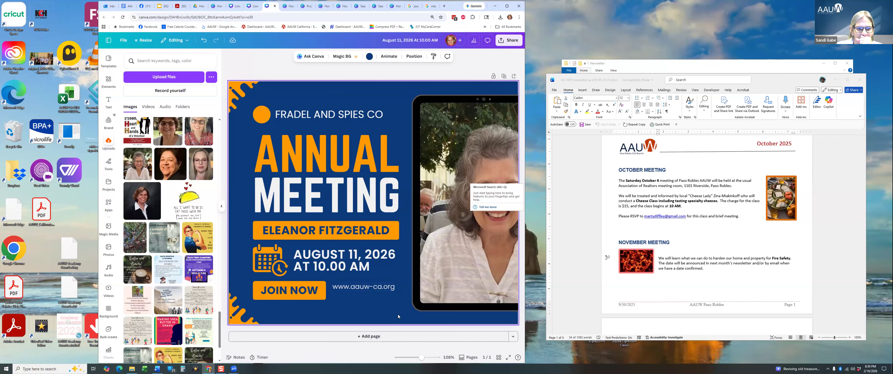
Retype the featured name as the person's full name, then start editing the FRADEL AND SPIES CO heading.
{"action": "left_click", "coordinate": [362, 237]}
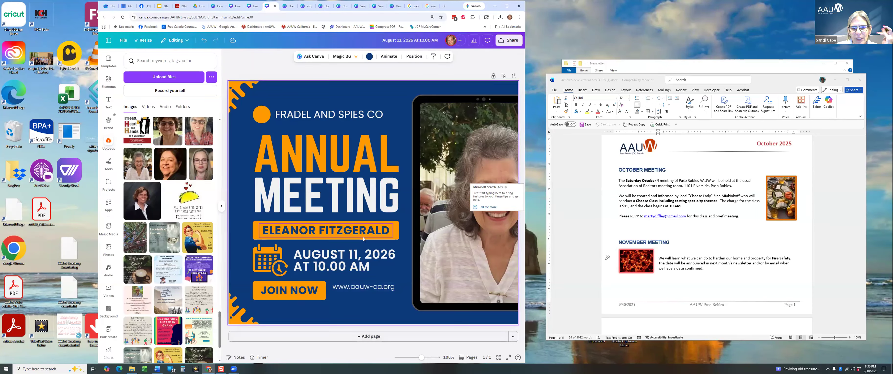
{"action": "left_click", "coordinate": [360, 233]}
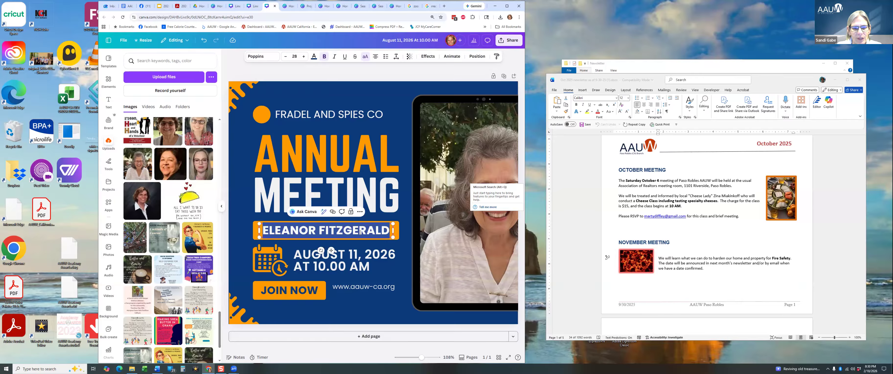
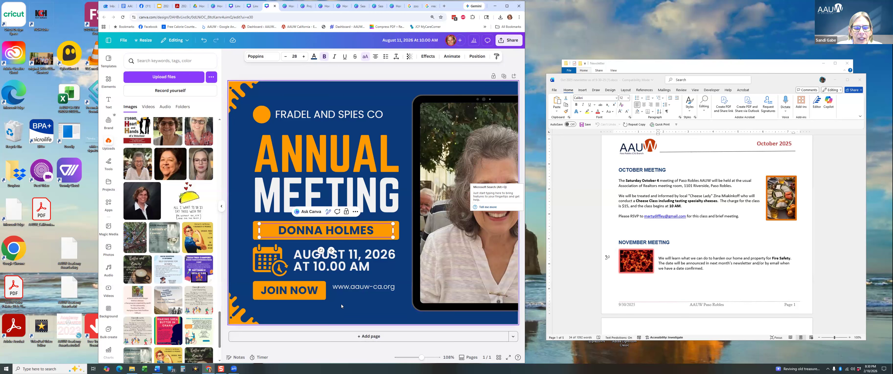
{"action": "left_click", "coordinate": [302, 296]}
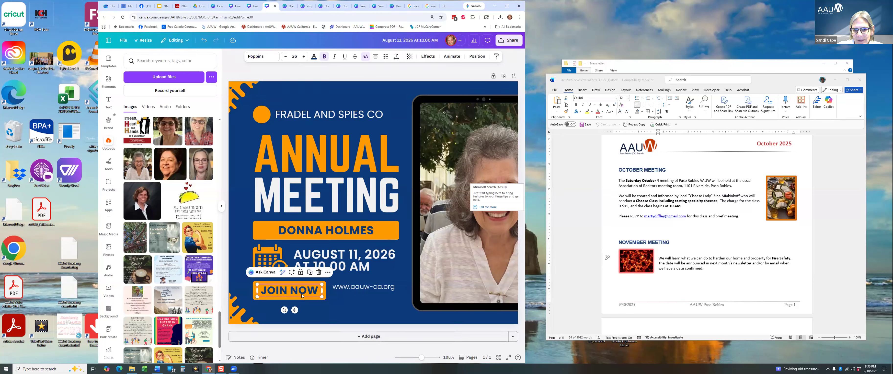
{"action": "double_click", "coordinate": [312, 118]}
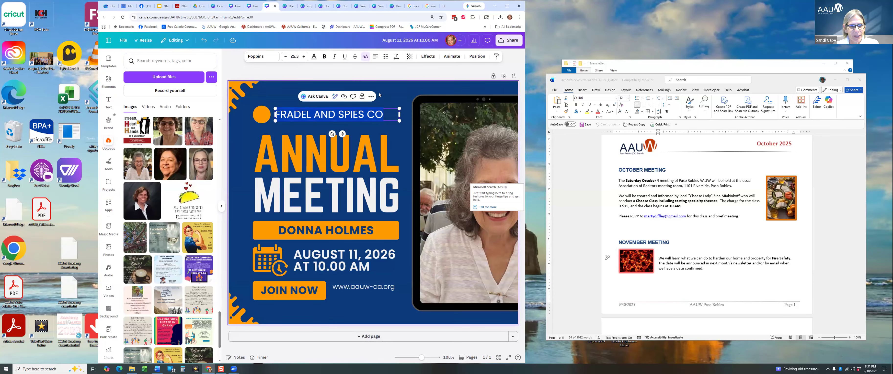
Try dragging the white AAUW logo from Brand > Logos onto the post, then undo it.
{"action": "left_click", "coordinate": [112, 124]}
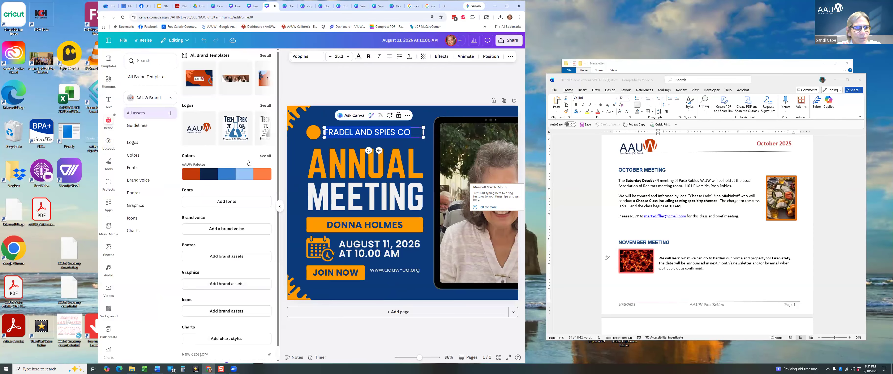
{"action": "left_click", "coordinate": [266, 105]}
{"action": "mouse_move", "coordinate": [352, 128]}
{"action": "left_mouse_down"}
{"action": "mouse_move", "coordinate": [359, 121]}
{"action": "mouse_move", "coordinate": [354, 132]}
{"action": "left_mouse_up"}
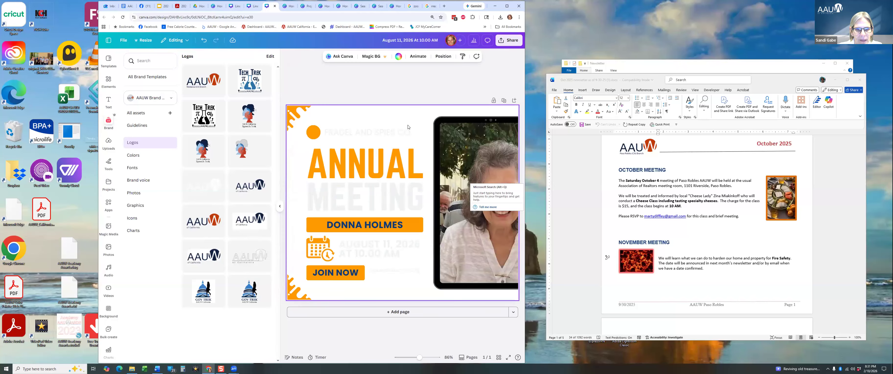
{"action": "key", "text": "ctrl+z"}
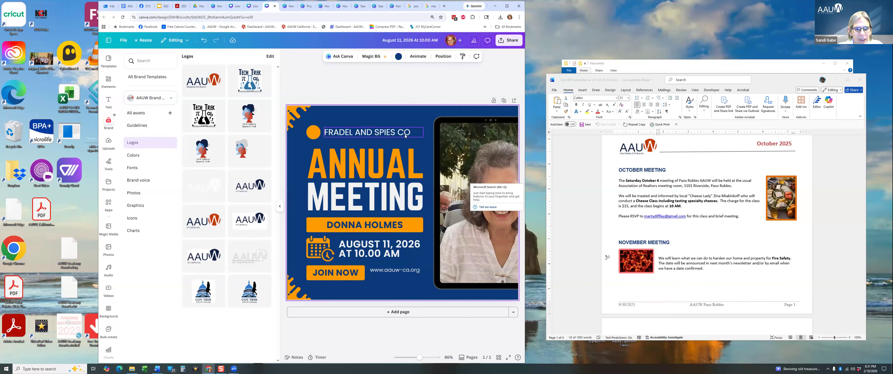
Delete the FRADEL AND SPIES CO text and place a small white AAUW logo above ANNUAL MEETING.
{"action": "left_click", "coordinate": [404, 133]}
{"action": "key", "text": "Delete"}
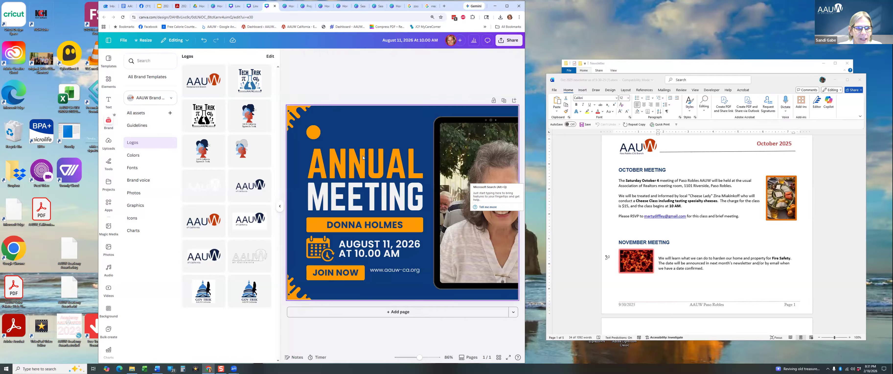
{"action": "left_click", "coordinate": [208, 190]}
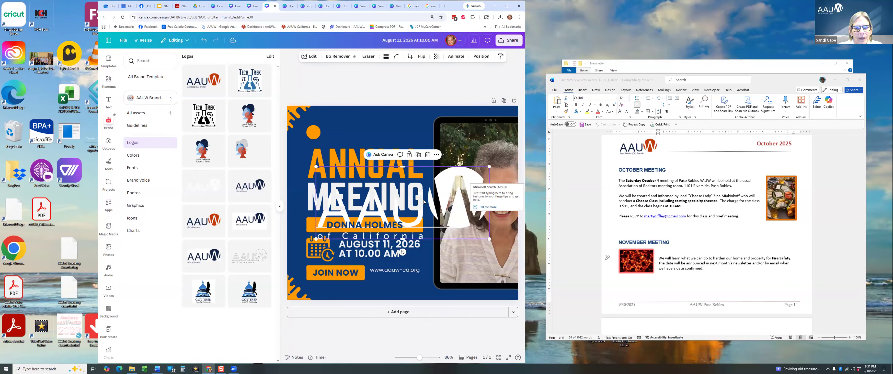
{"action": "left_click_drag", "start_coordinate": [435, 188], "coordinate": [353, 179]}
{"action": "left_click_drag", "start_coordinate": [357, 180], "coordinate": [374, 132]}
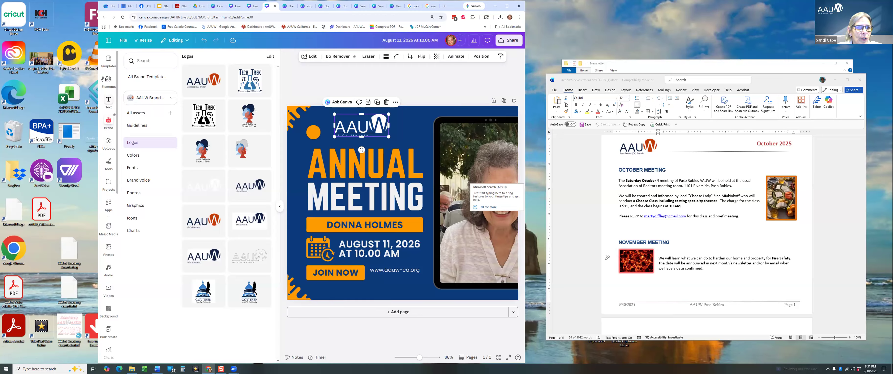
{"action": "scroll", "coordinate": [107, 337], "scroll_direction": "down", "scroll_amount": 10}
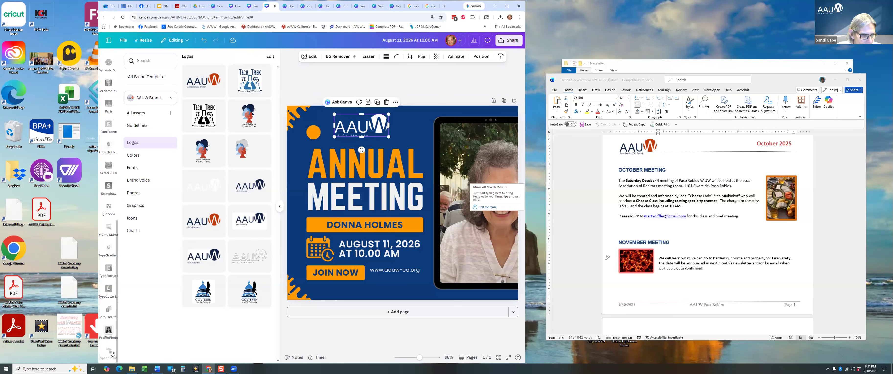
Go through More to Canva's Design School page and browse its New in Canva lessons.
{"action": "left_click", "coordinate": [107, 39]}
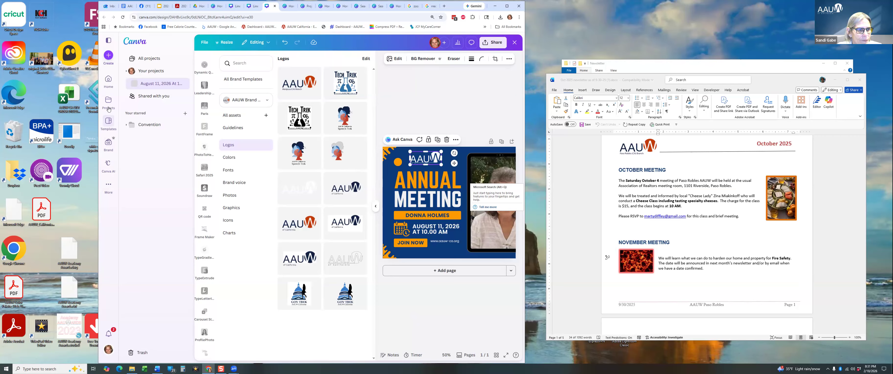
{"action": "left_click", "coordinate": [108, 186]}
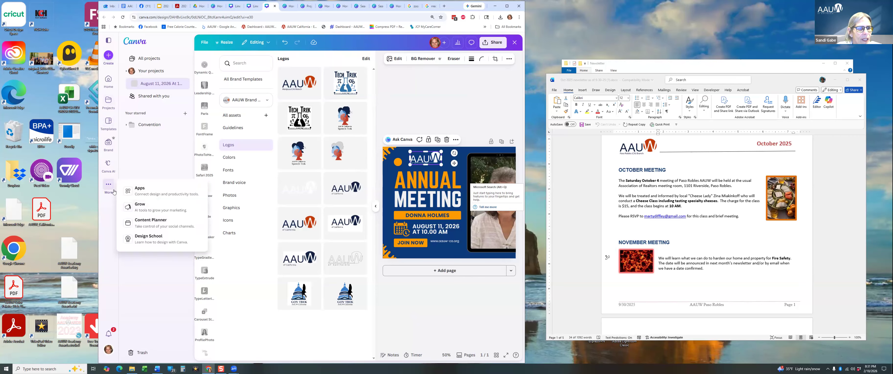
{"action": "left_click", "coordinate": [148, 239]}
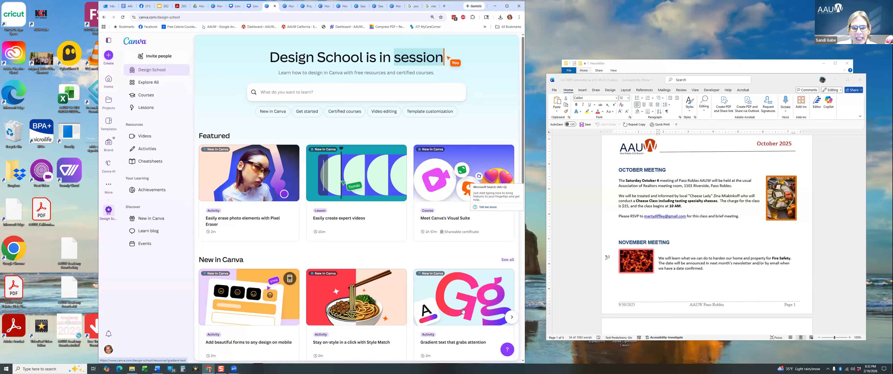
{"action": "scroll", "coordinate": [463, 311], "scroll_direction": "down", "scroll_amount": 3}
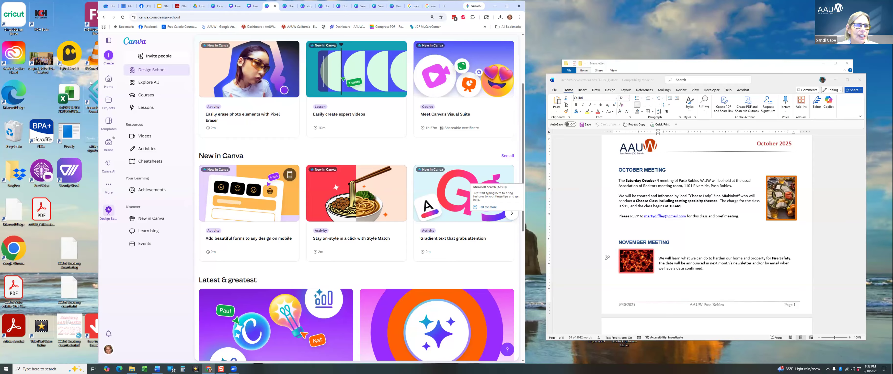
Create a new Facebook Post with the uploaded photo of two women with trays as its background.
{"action": "left_click", "coordinate": [108, 55]}
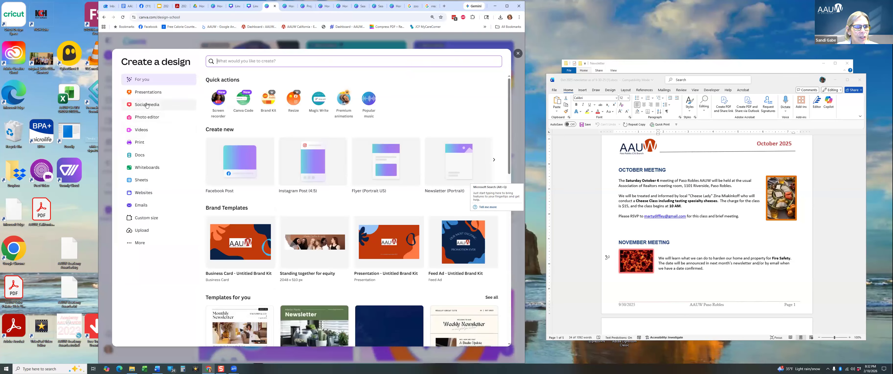
{"action": "left_click", "coordinate": [232, 164]}
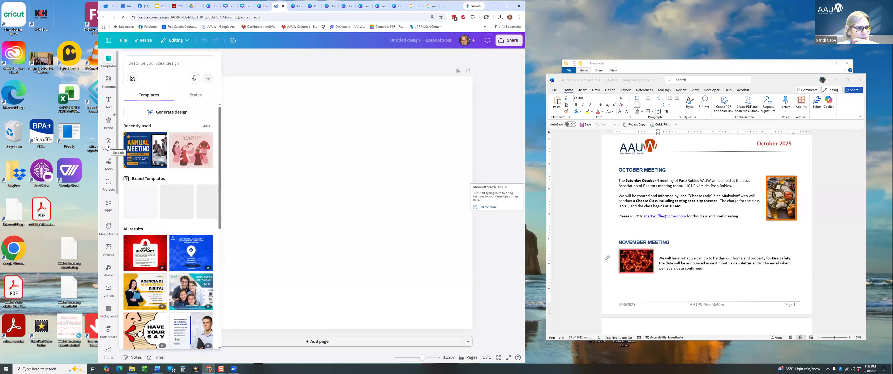
{"action": "left_click", "coordinate": [108, 147]}
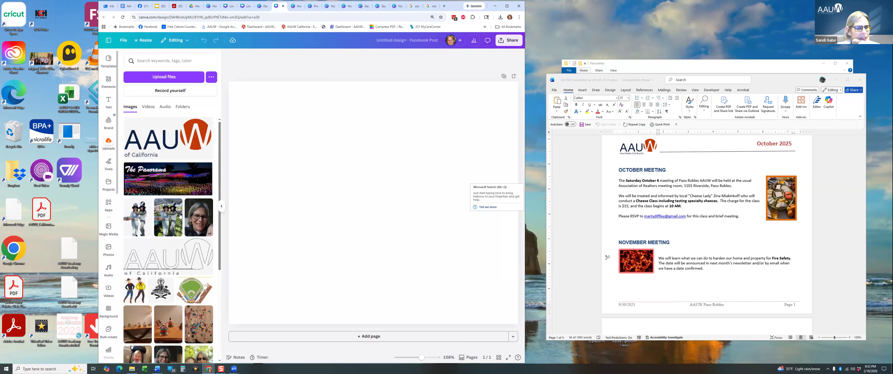
{"action": "left_click", "coordinate": [168, 221]}
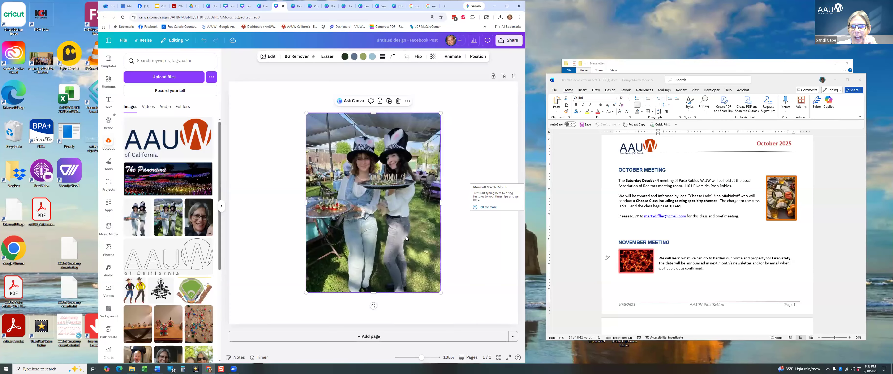
{"action": "right_click", "coordinate": [407, 216]}
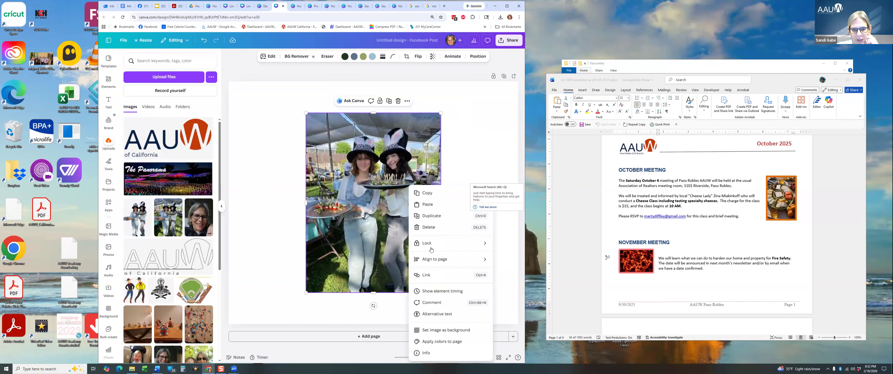
{"action": "left_click", "coordinate": [420, 331]}
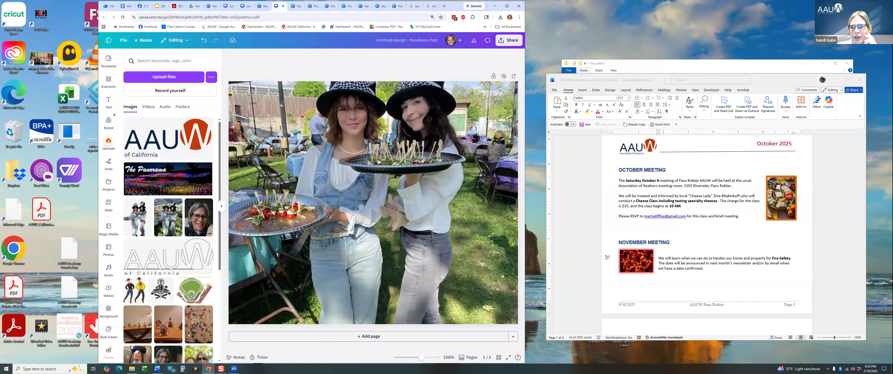
{"action": "left_click", "coordinate": [308, 92]}
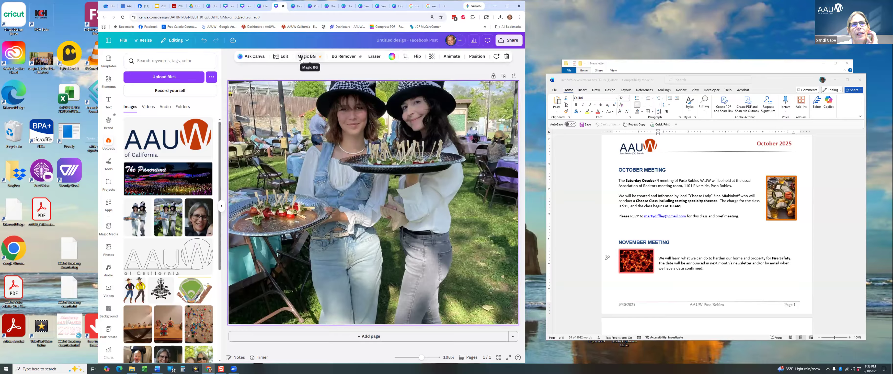
Remove the photo's background with BG Remover, then bring up Magic BG.
{"action": "left_click", "coordinate": [341, 56]}
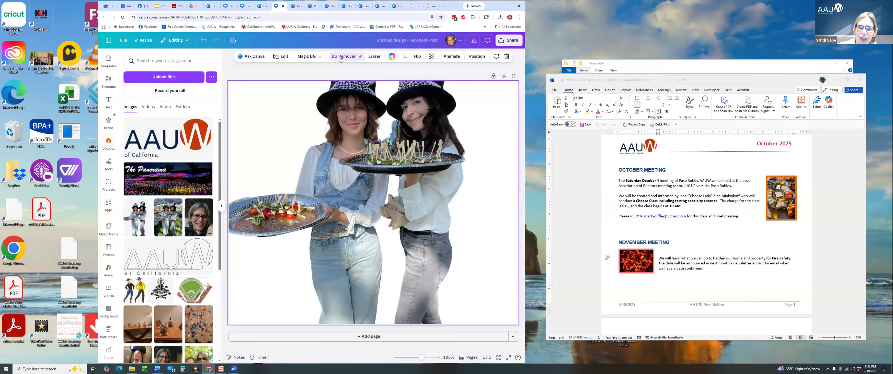
{"action": "left_click", "coordinate": [307, 56]}
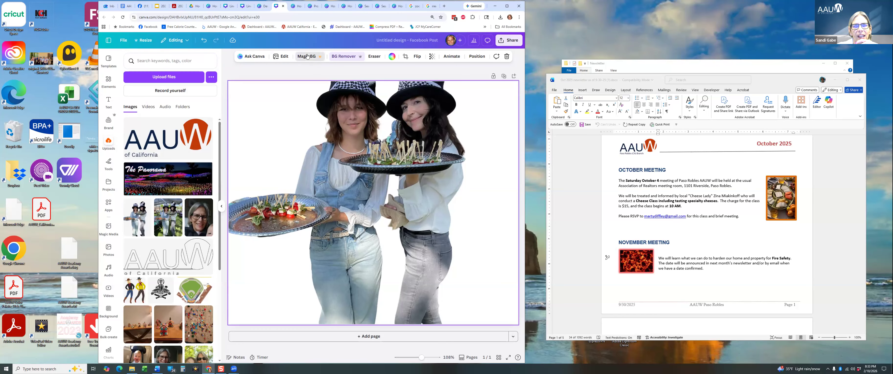
Generate a Magic Background from the prompt 'forest' and apply the painted rounded-tree hills variation.
{"action": "left_click", "coordinate": [214, 90]}
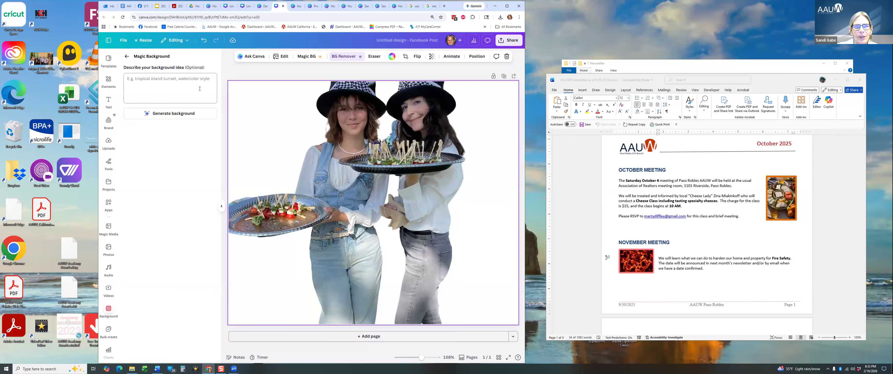
{"action": "type", "text": "forest"}
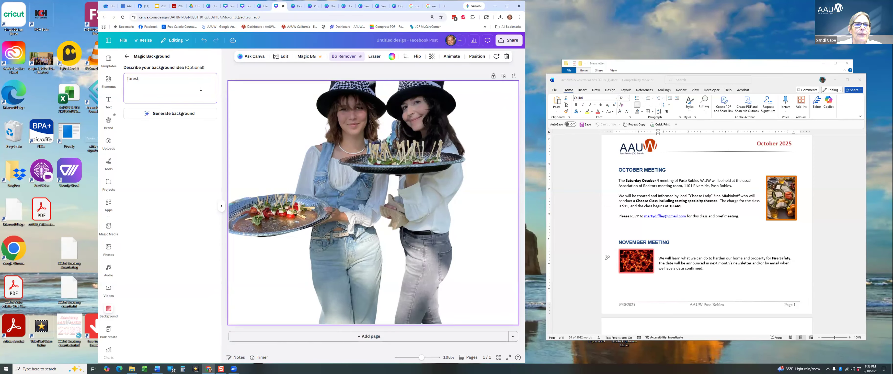
{"action": "left_click", "coordinate": [184, 116]}
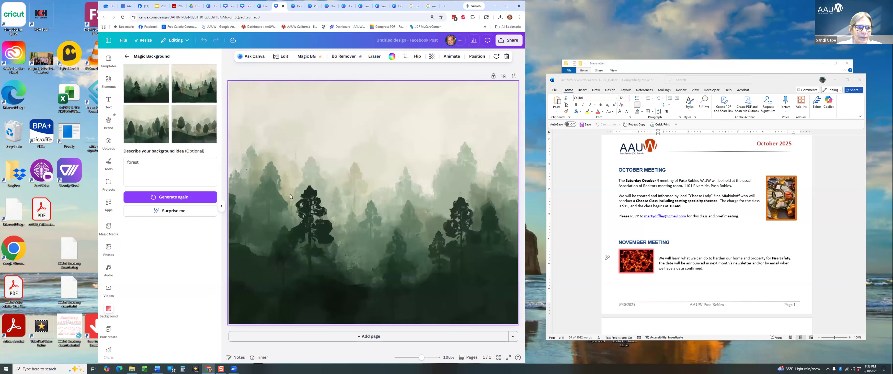
{"action": "left_click", "coordinate": [183, 136]}
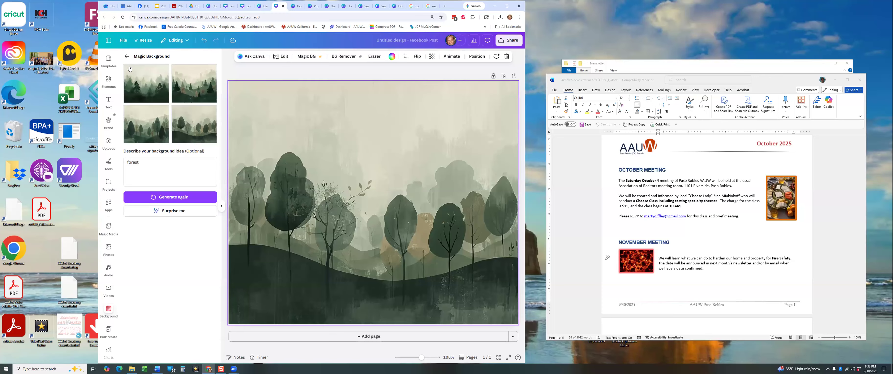
{"action": "left_click", "coordinate": [127, 56]}
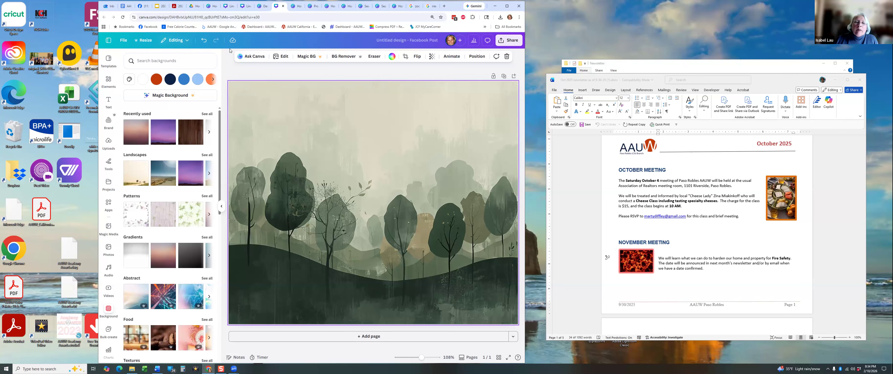
Undo the forest background and cut-out photo until the page is blank, then show the projects sidebar.
{"action": "left_click", "coordinate": [204, 40]}
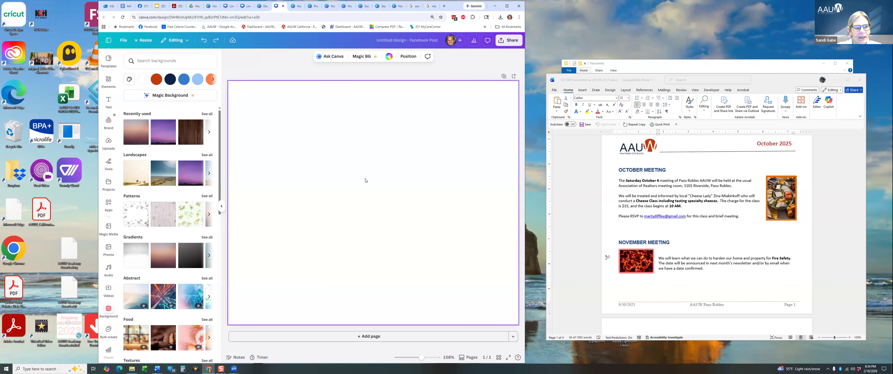
{"action": "left_click", "coordinate": [207, 42]}
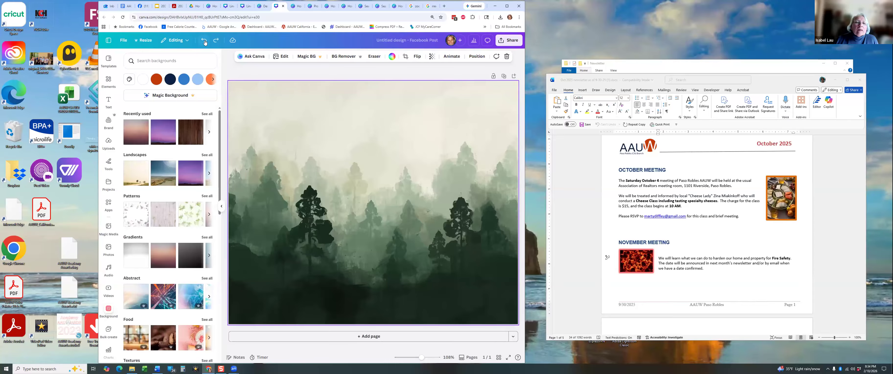
{"action": "left_click", "coordinate": [204, 42]}
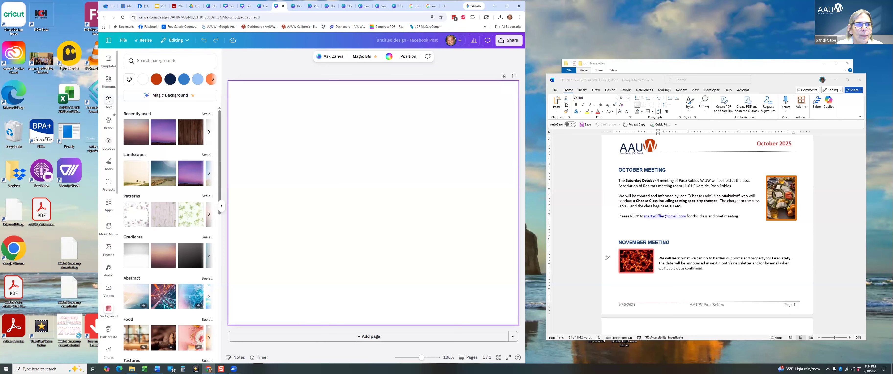
{"action": "left_click", "coordinate": [108, 40]}
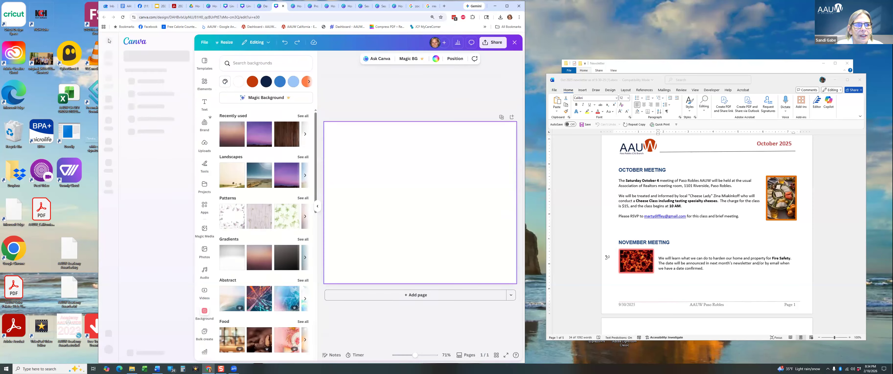